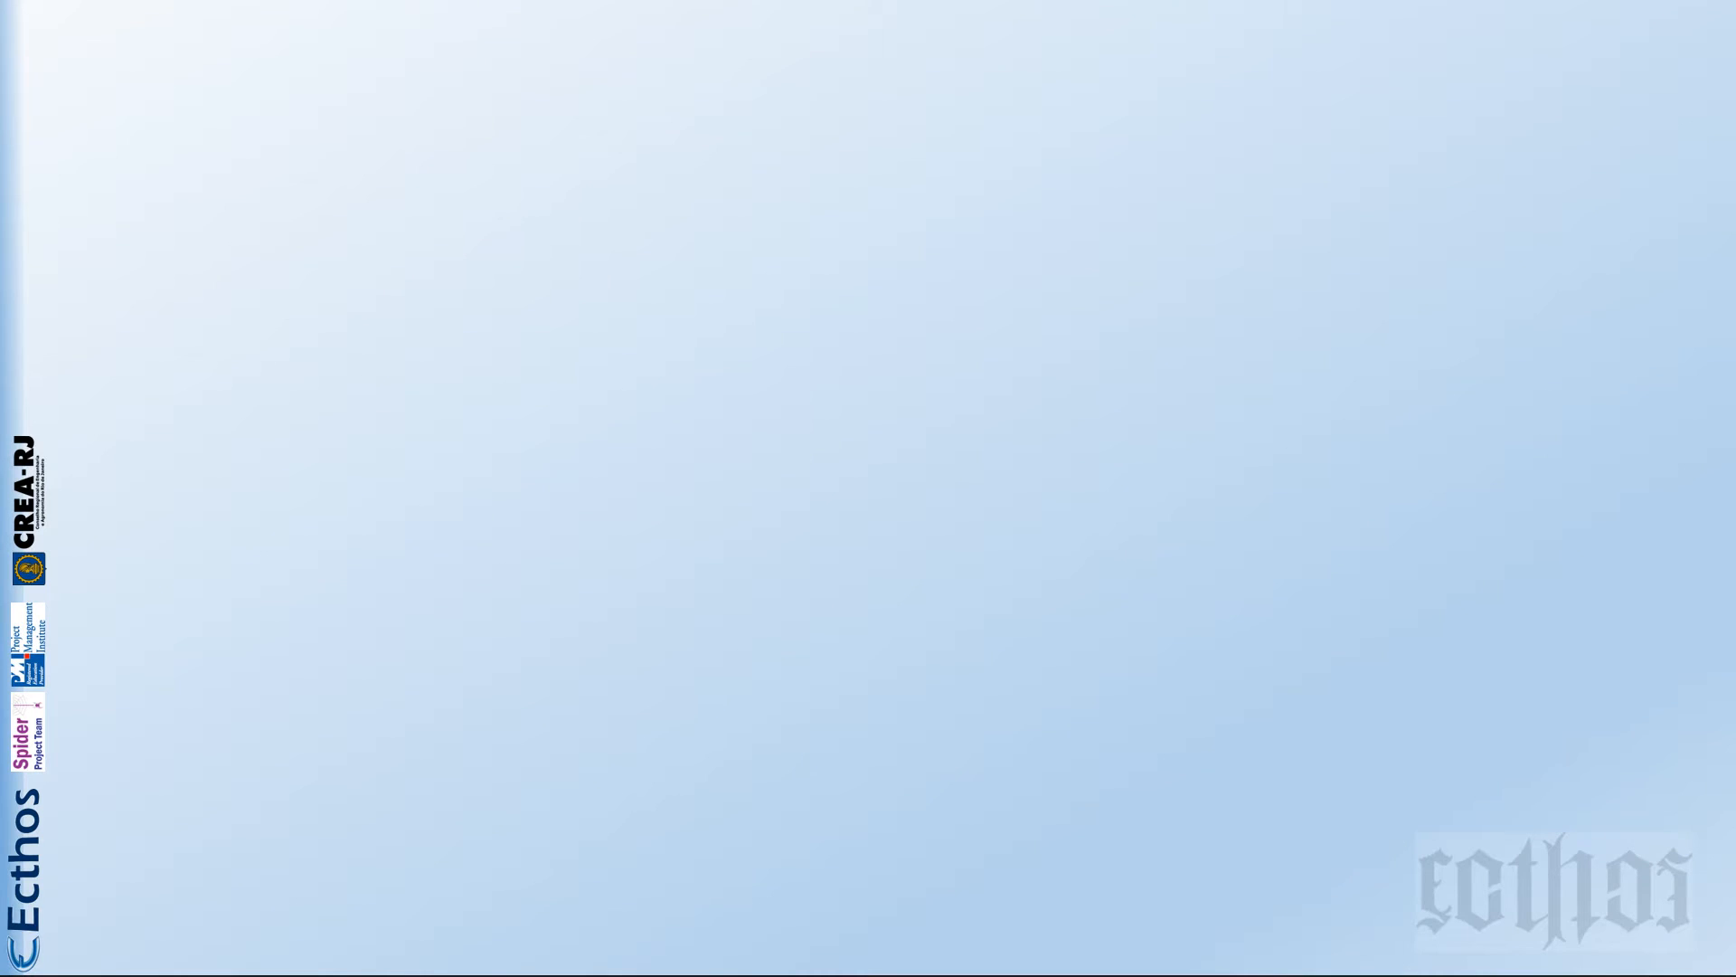
- Maximize the Activity Gantt window and expand GRPO-U2A11 through projeto to the activities of grupo 1 and grupo 2
drag(0, 235, 1023, 156)
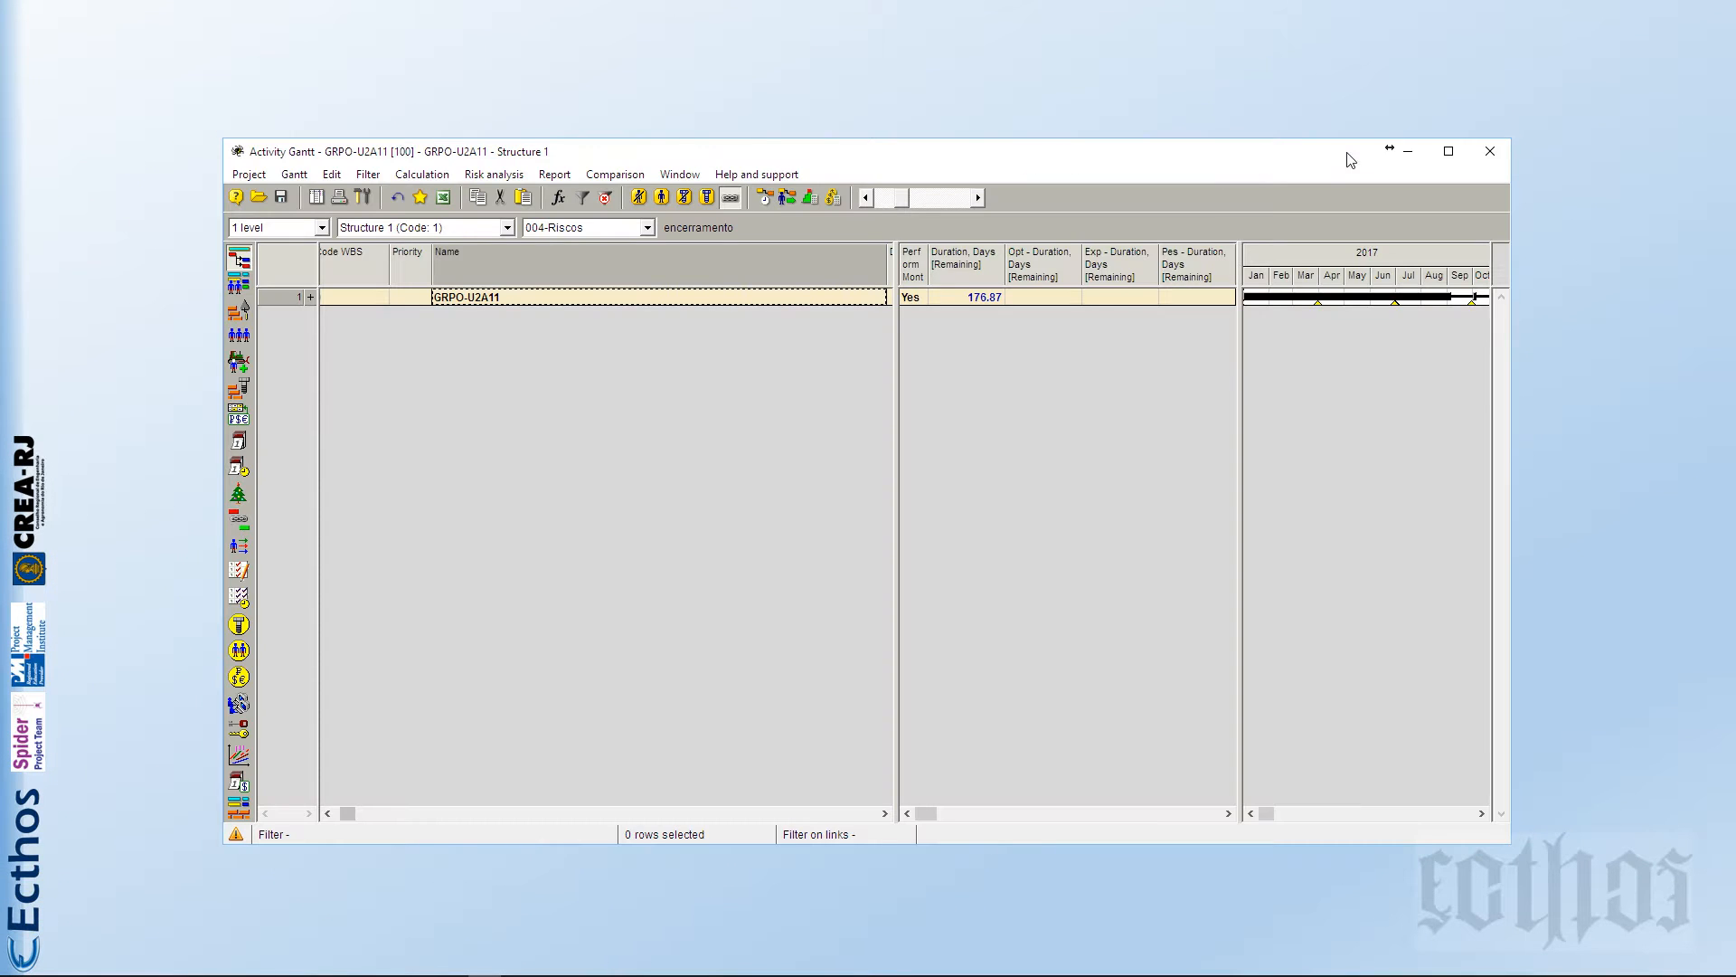
click(1448, 151)
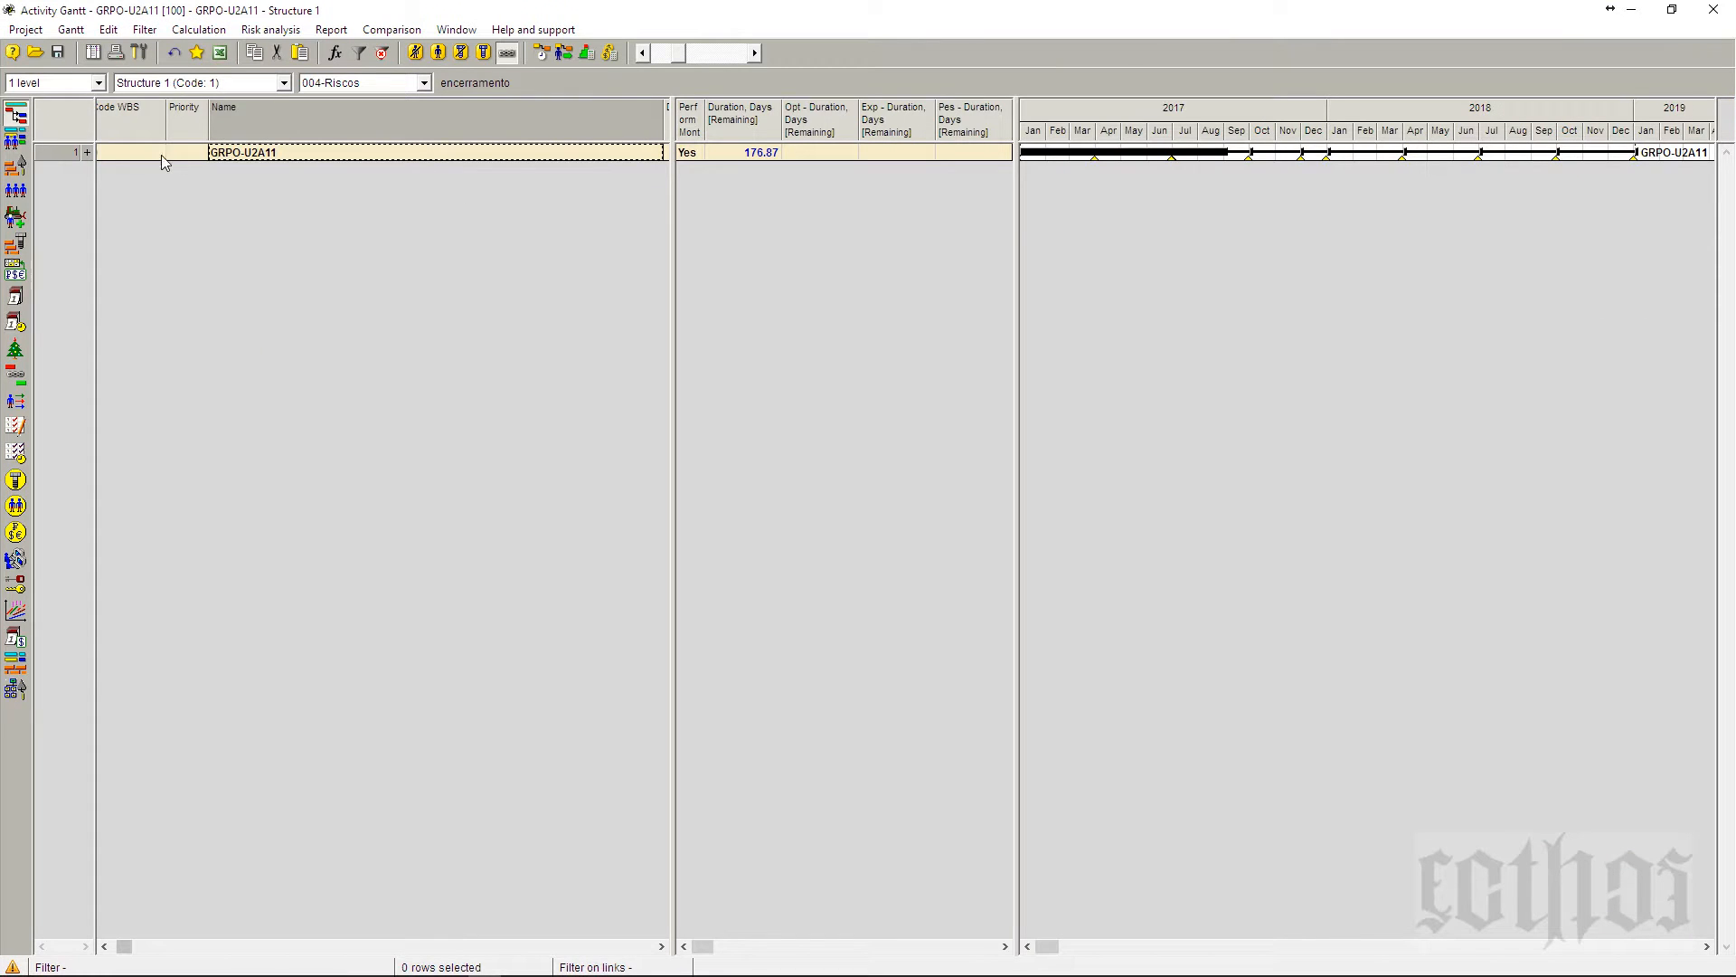
click(87, 153)
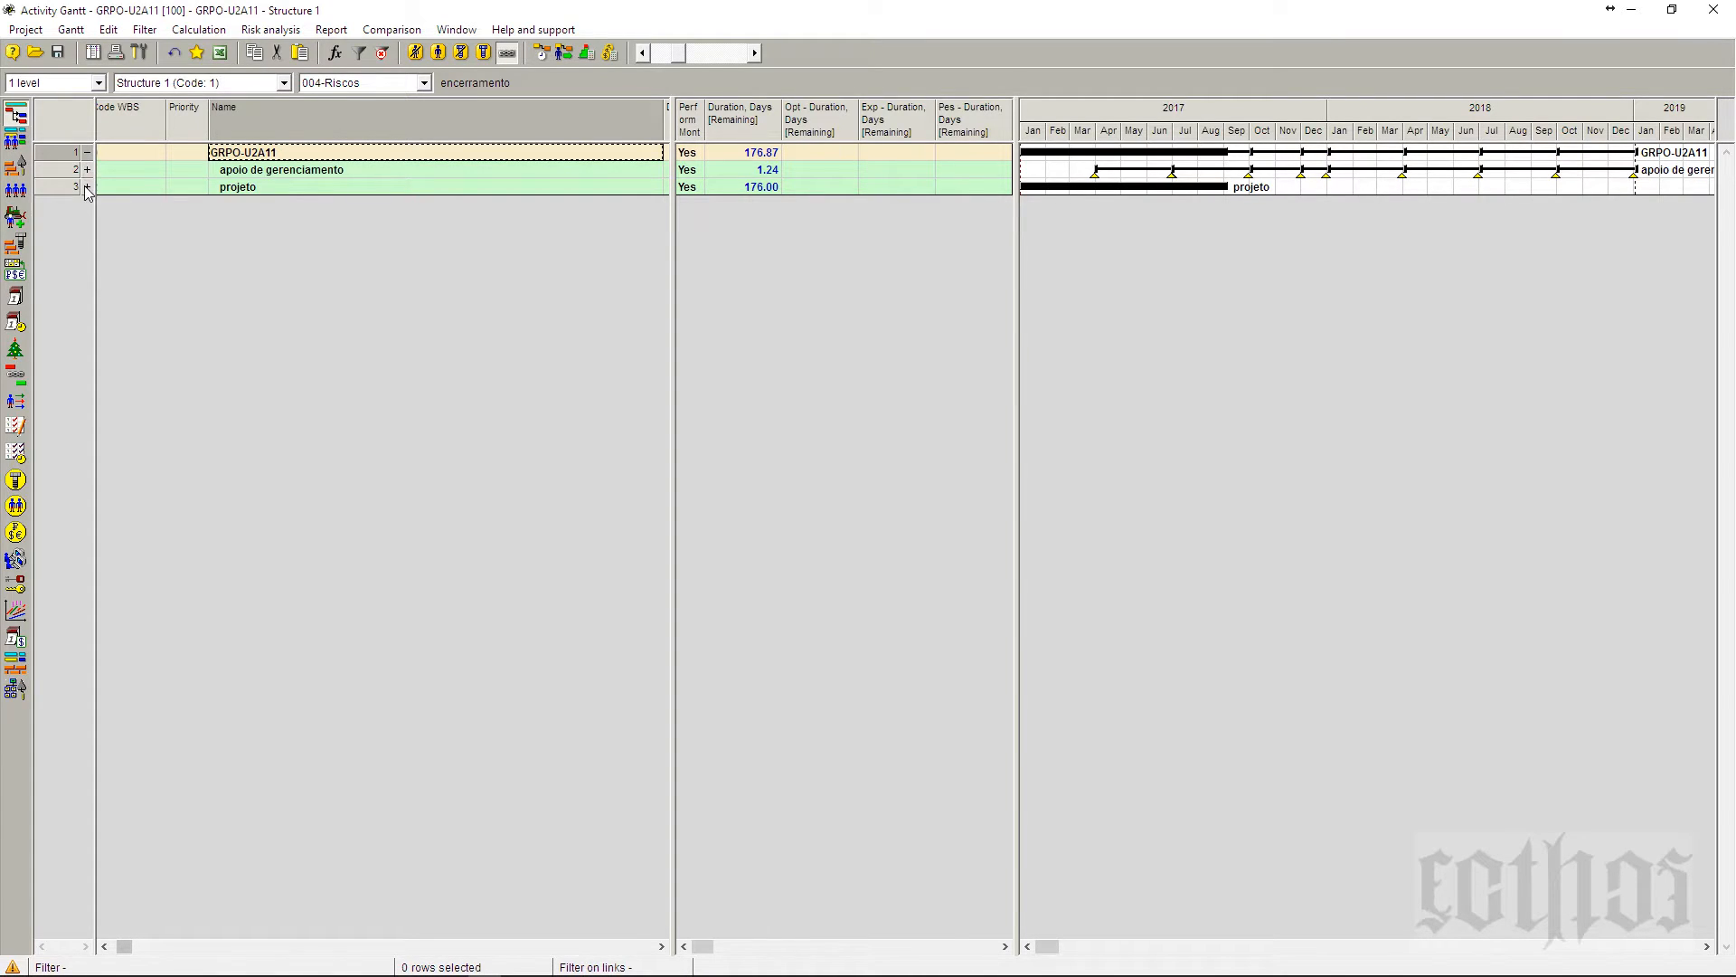
click(87, 187)
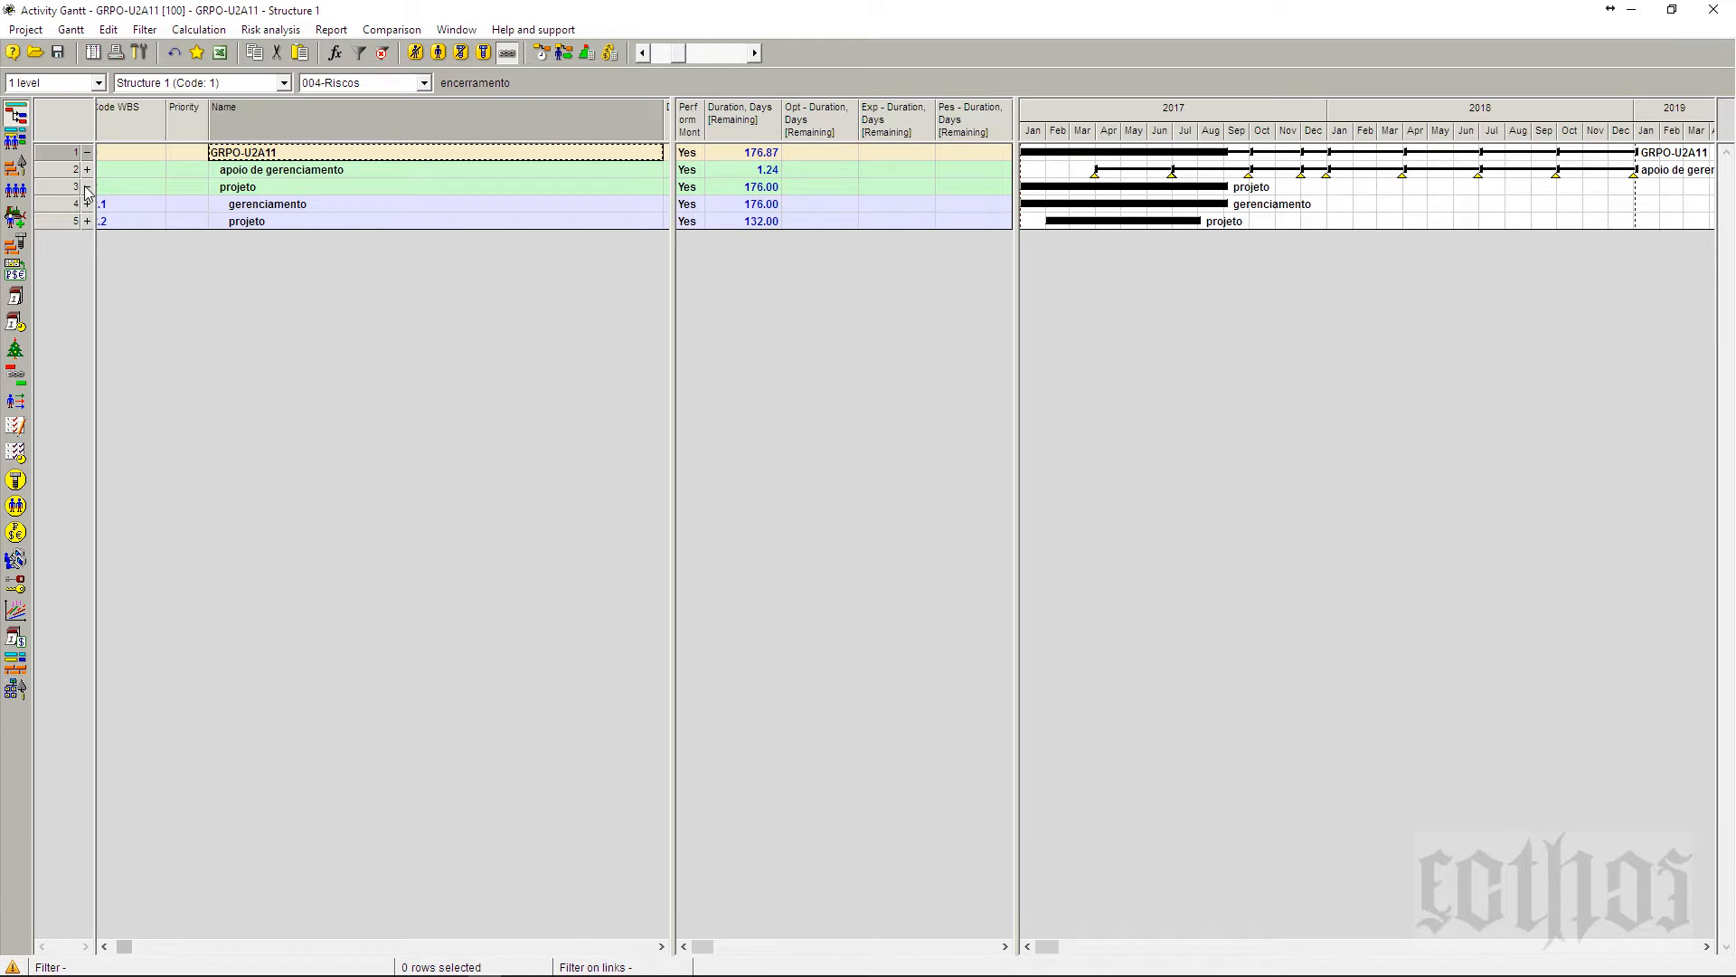
click(88, 221)
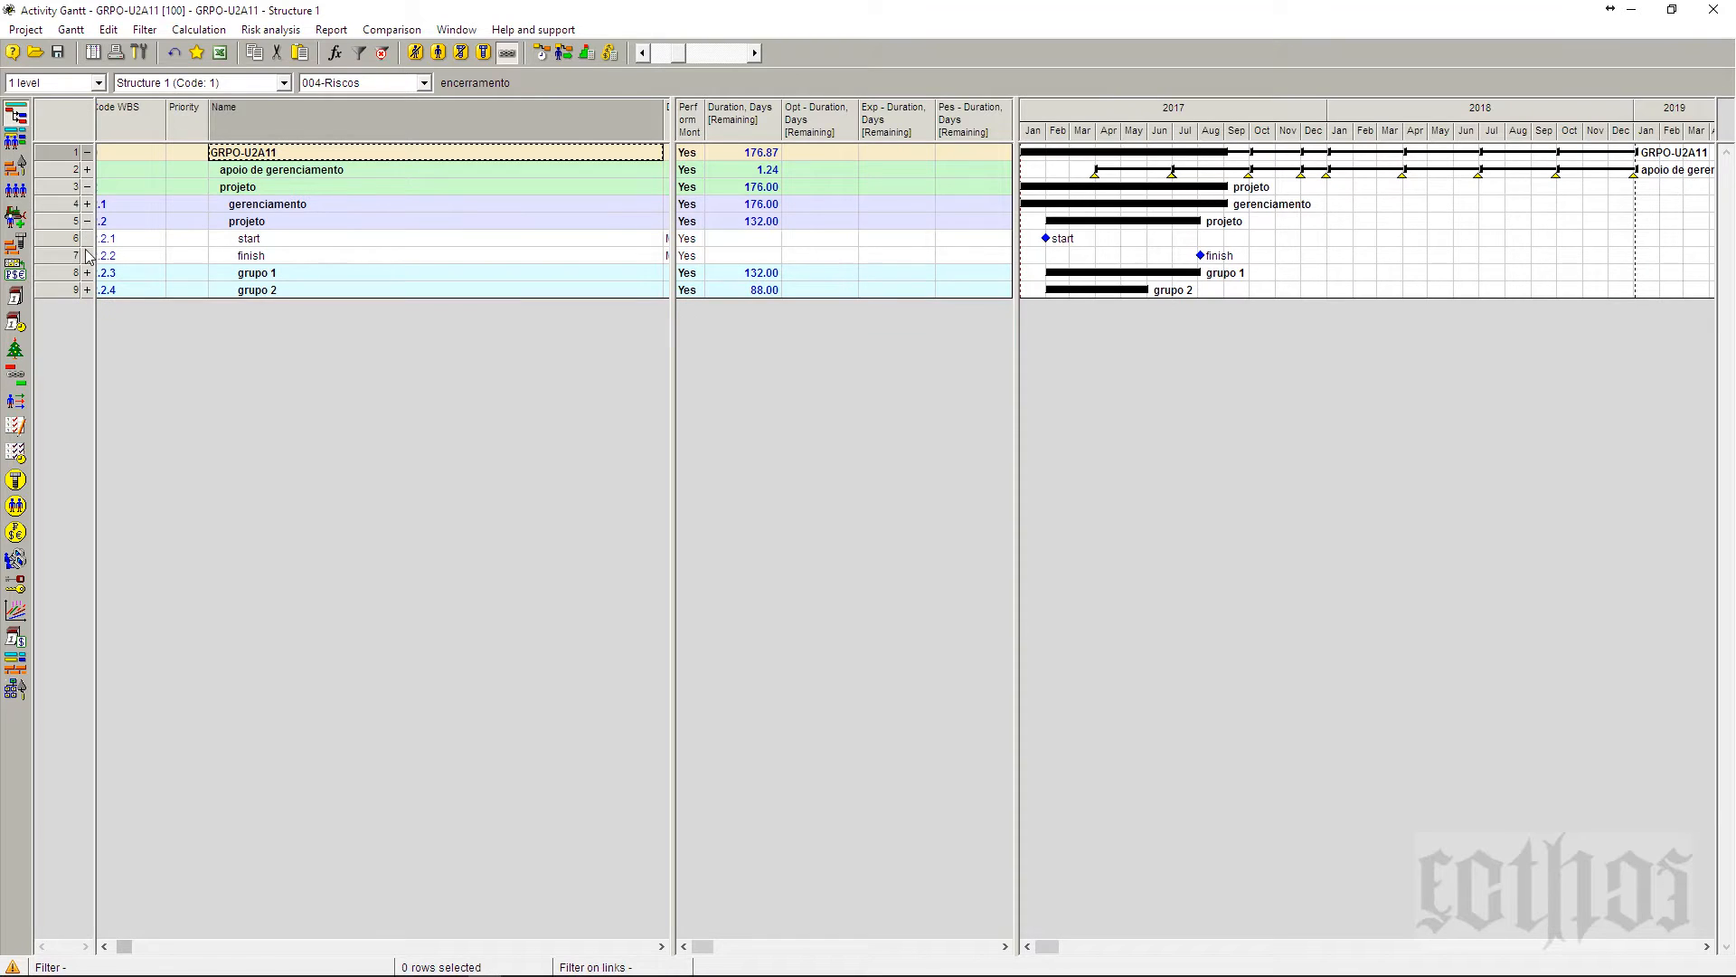
click(88, 290)
click(88, 273)
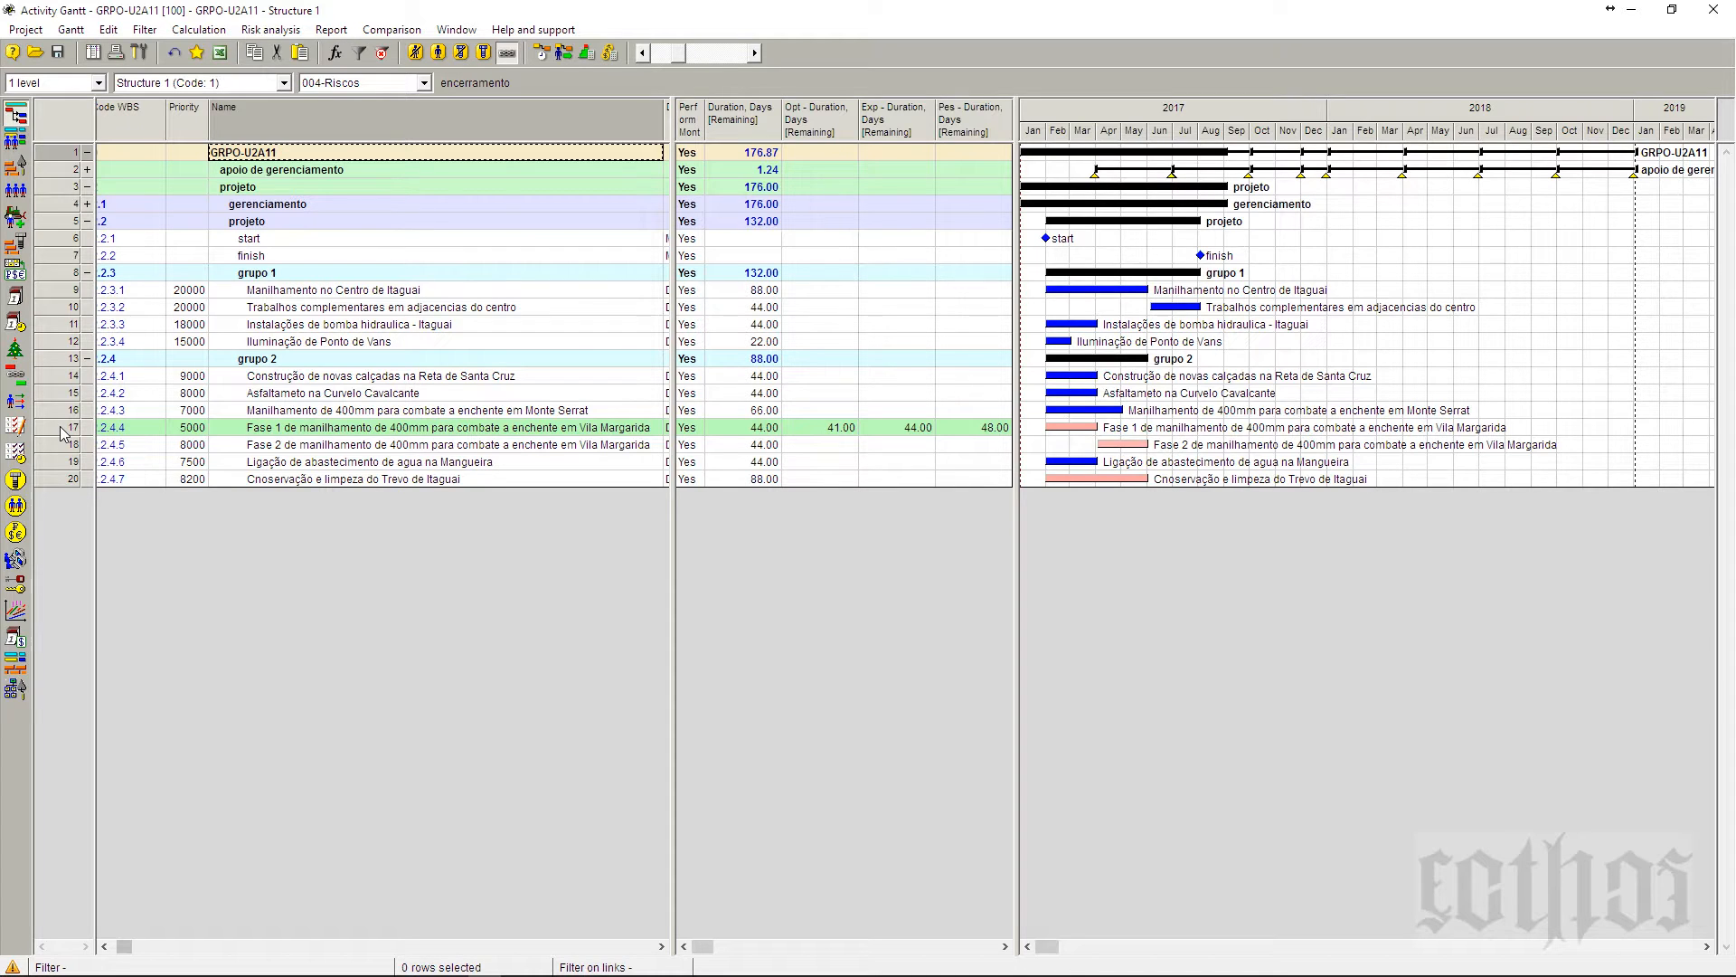
- Apply the 001 - preparação layout and review the planejamento, monitoramento and encerramento activities under gerenciamento, collapsing that phase when done
click(366, 86)
click(370, 101)
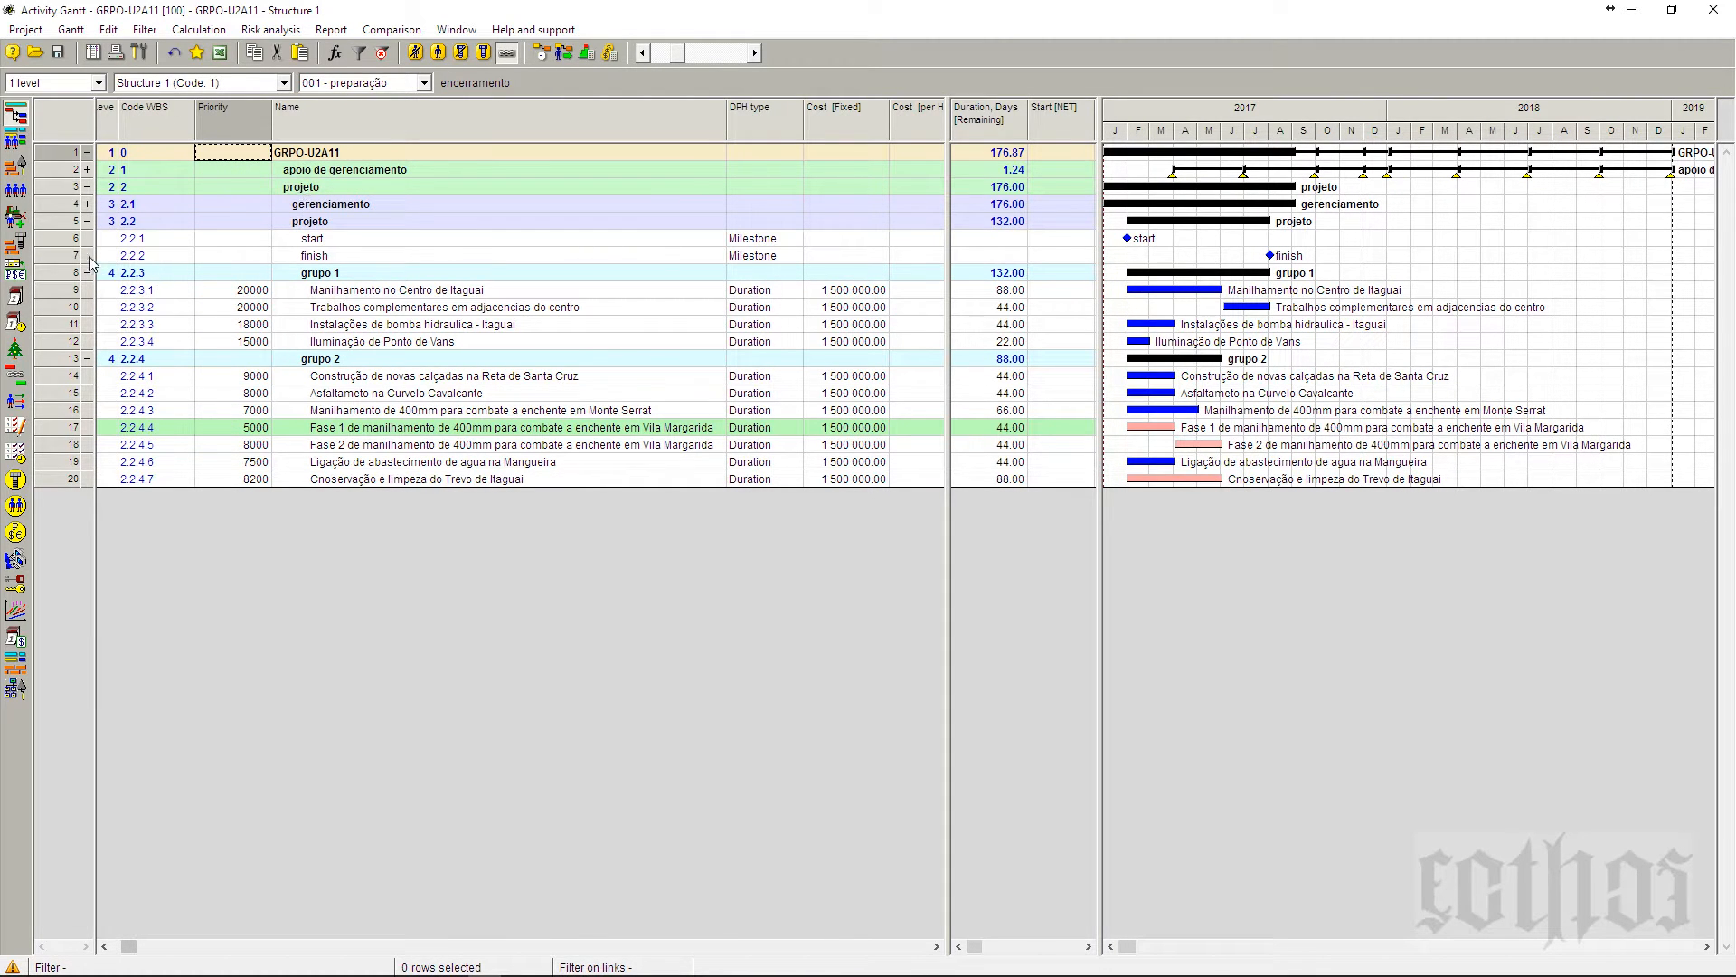
click(88, 204)
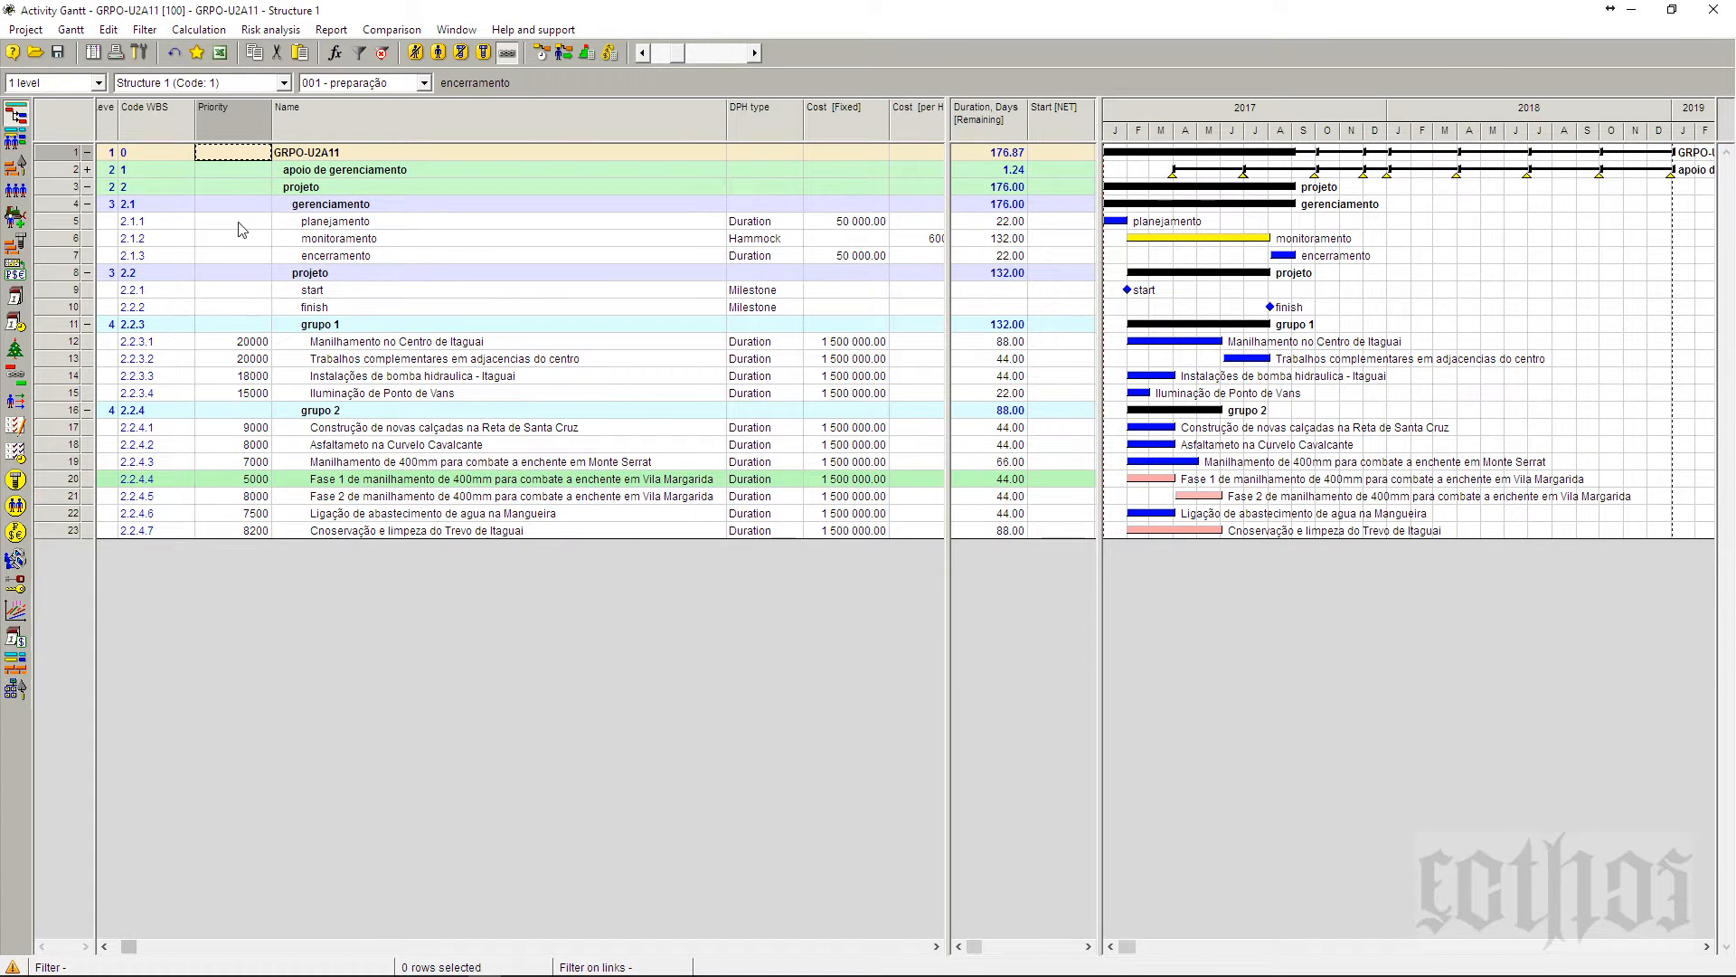
click(320, 226)
click(320, 241)
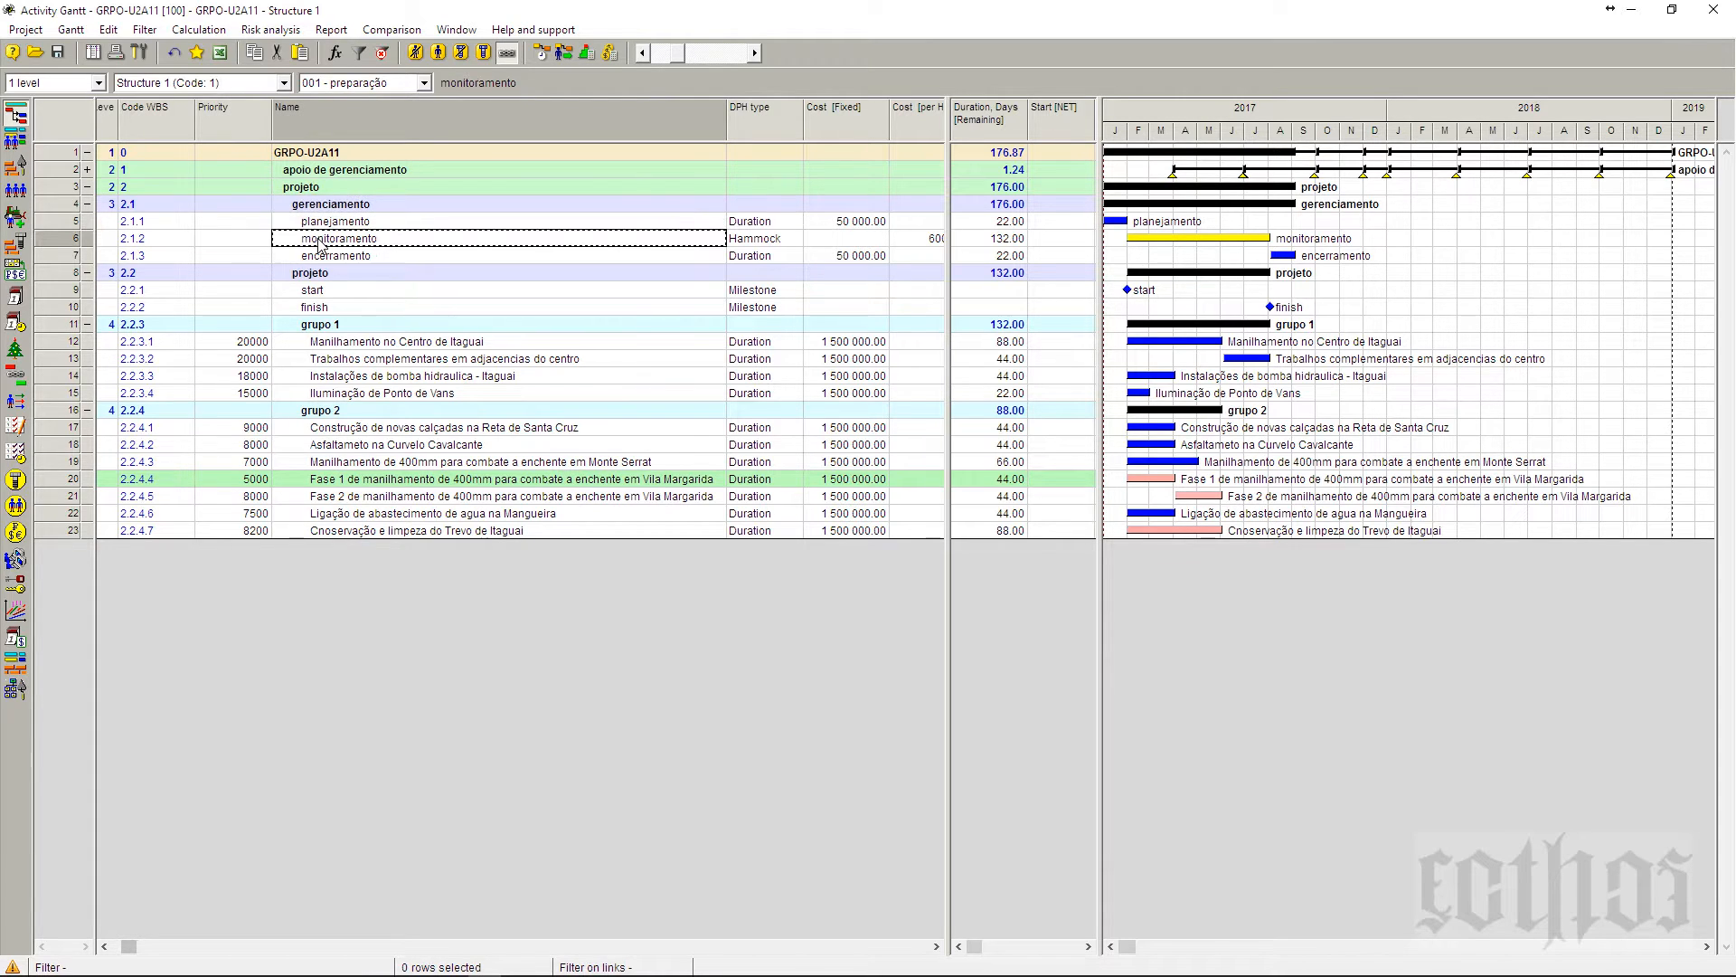
click(323, 260)
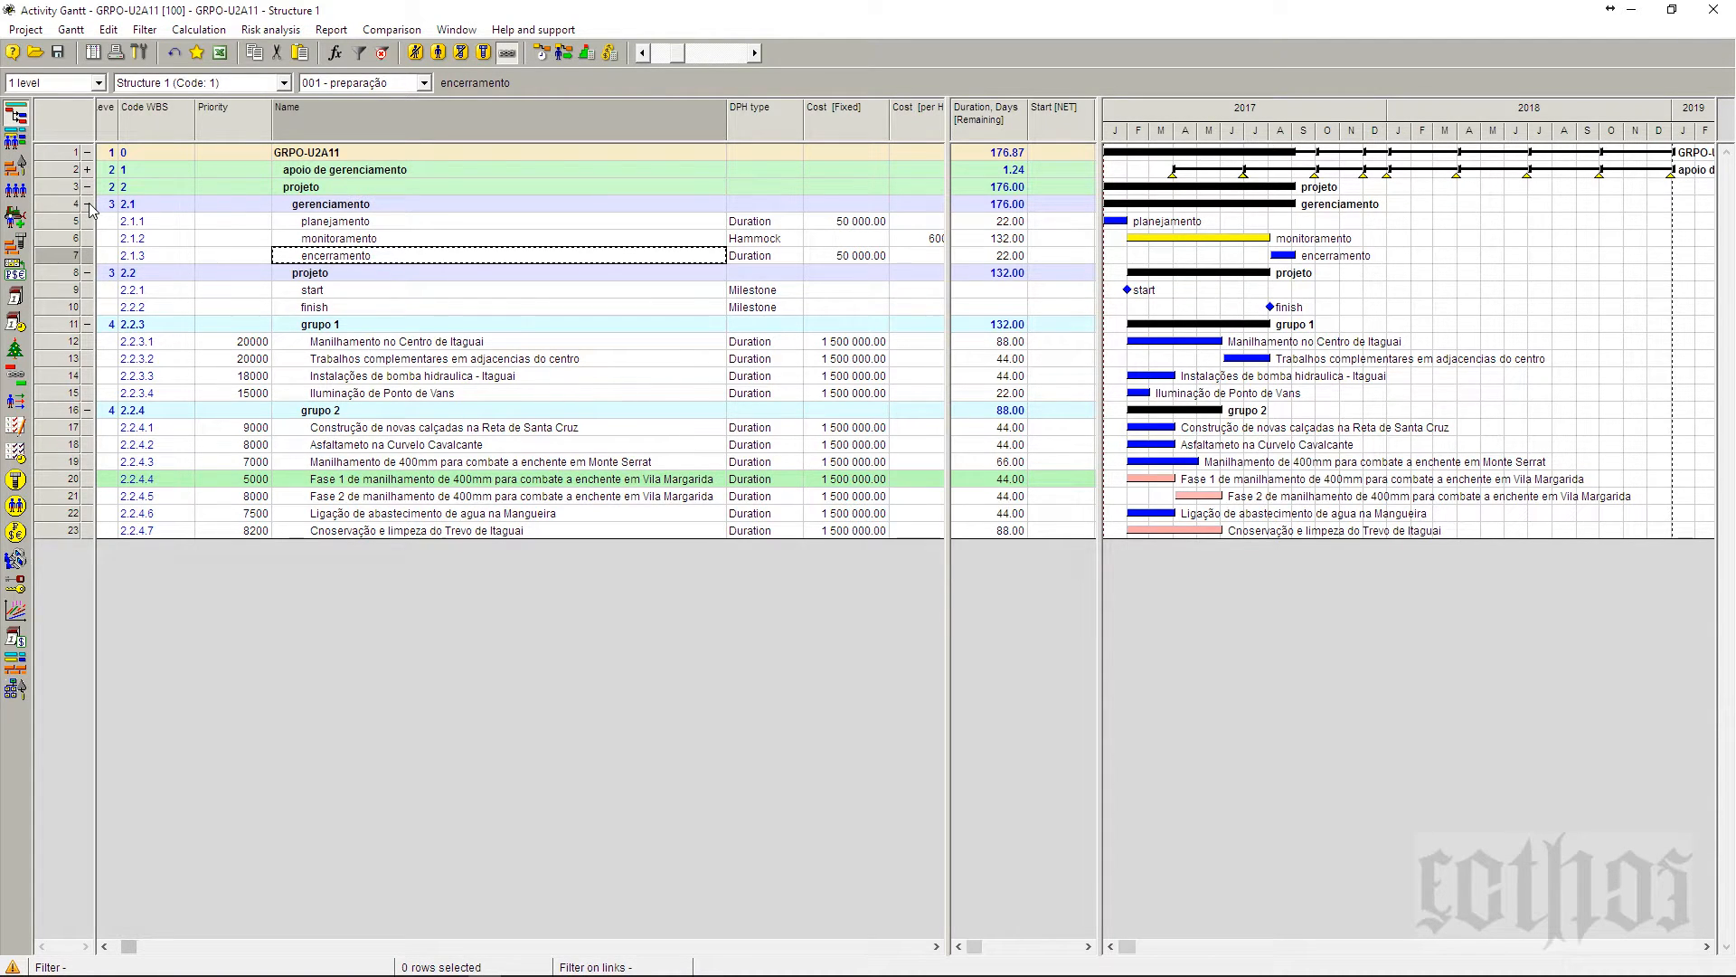
click(88, 204)
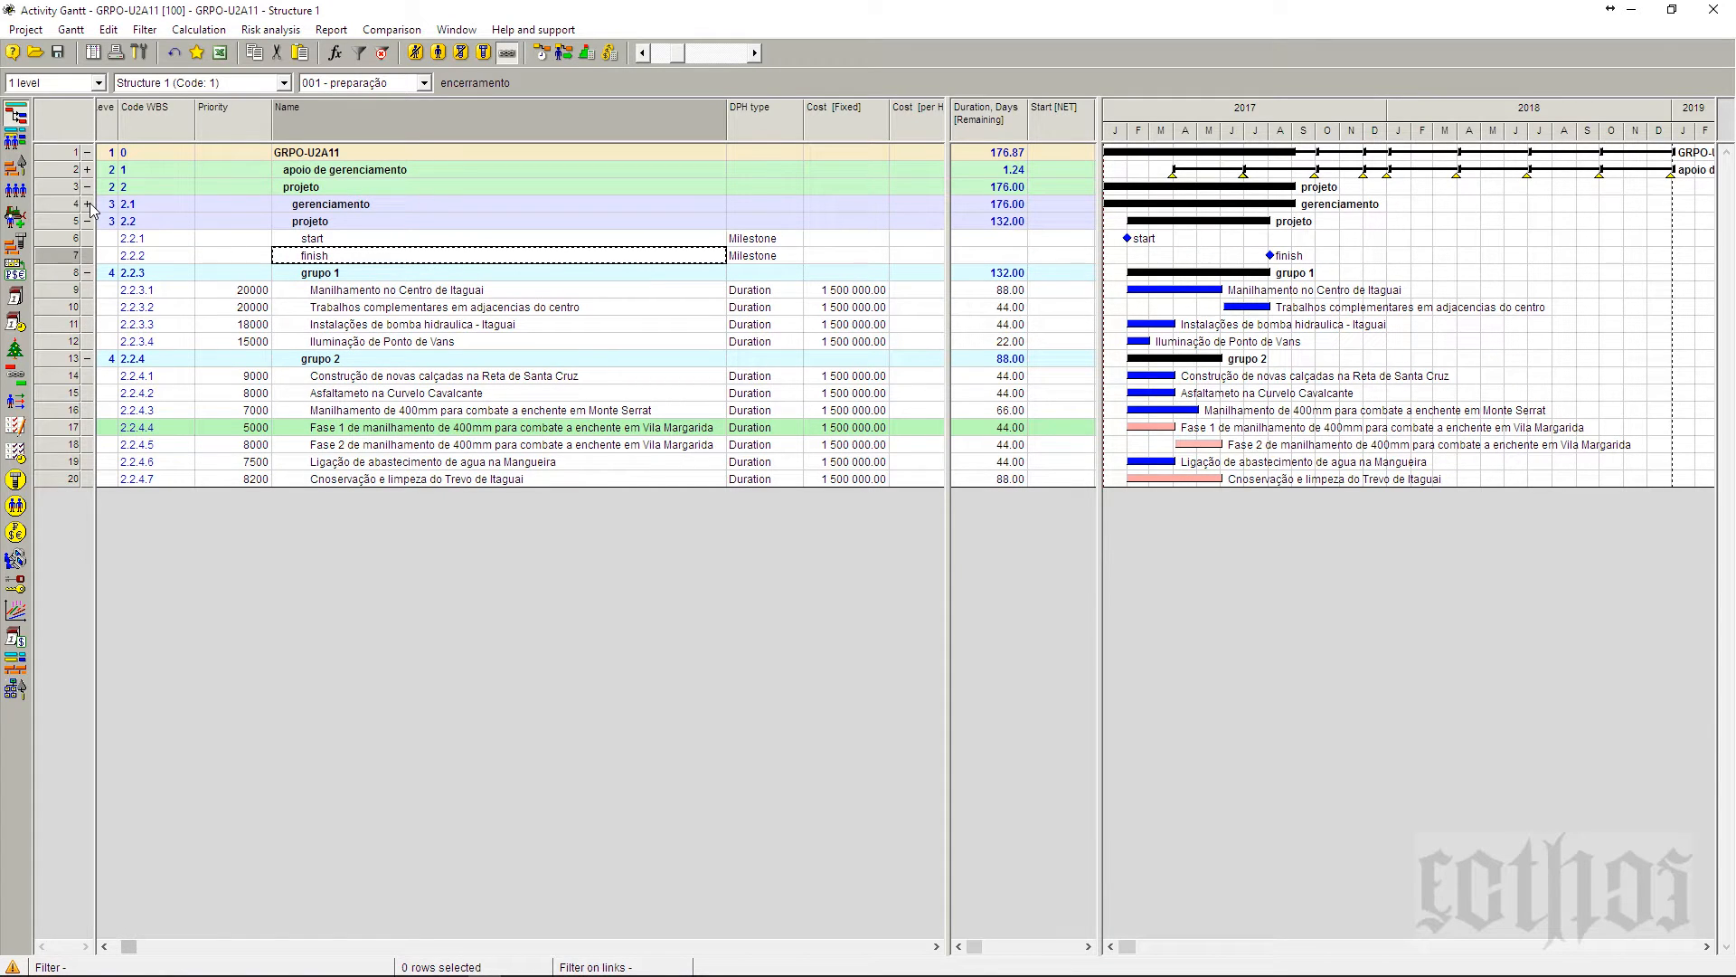
- Expand apoio de gerenciamento down to the externos and tributos e impostos locais activities, and fit the Gantt timescale to the whole project
click(87, 170)
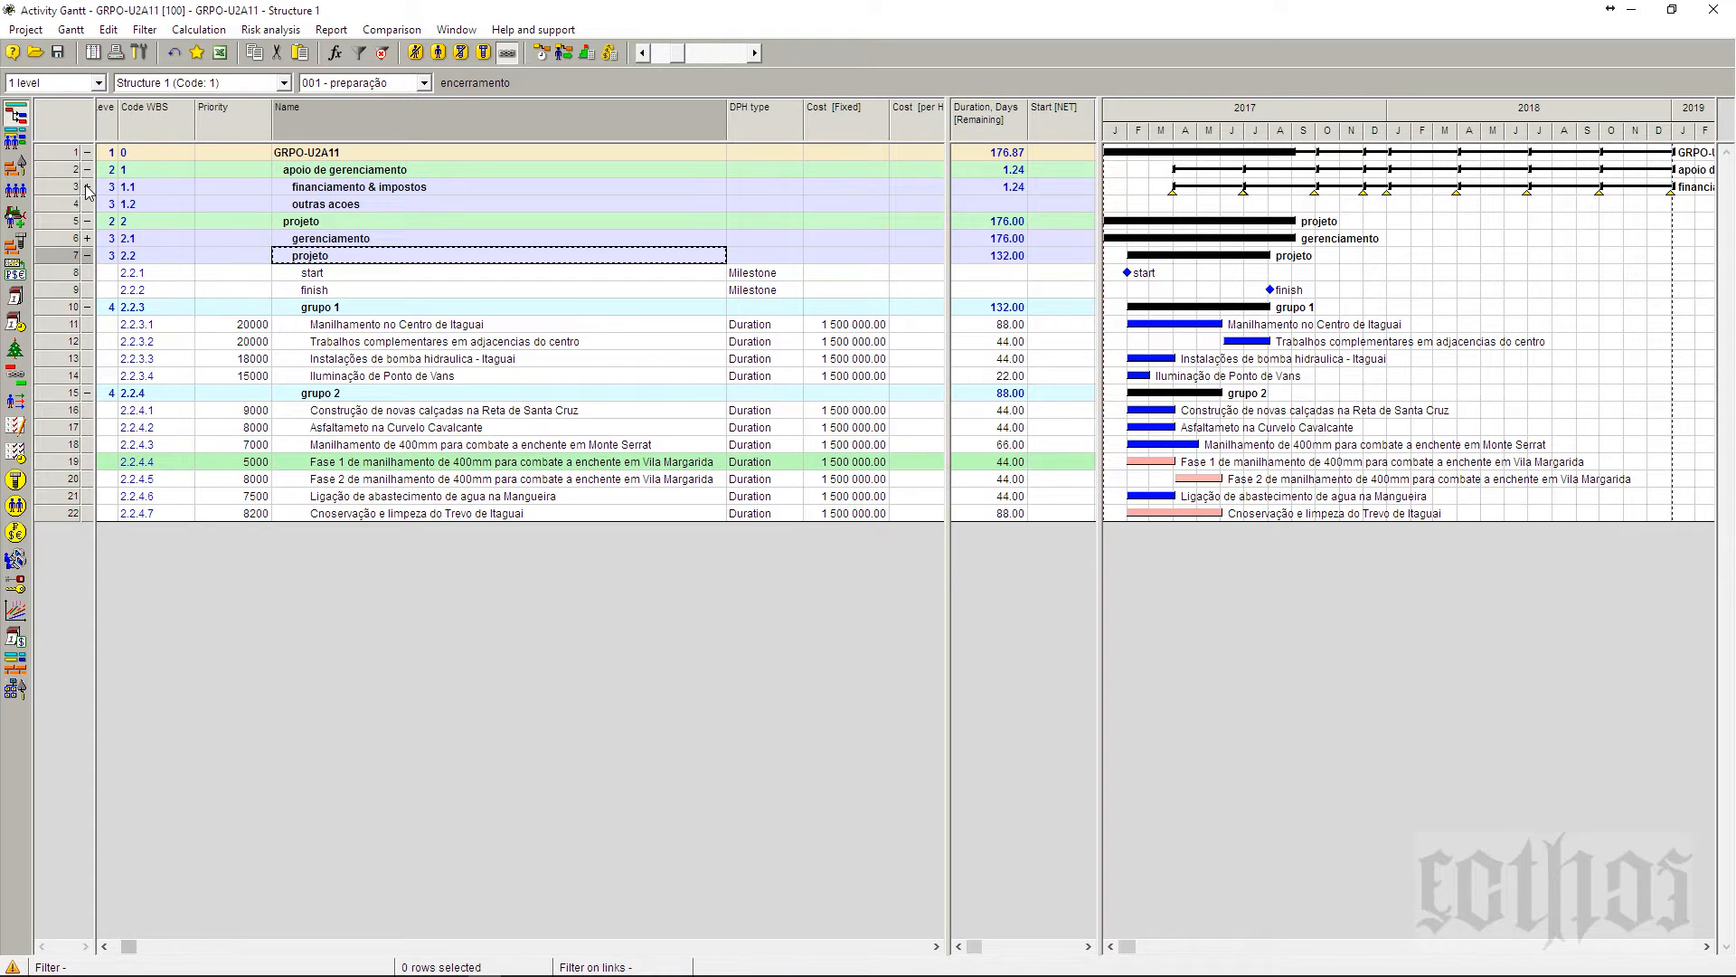
click(87, 188)
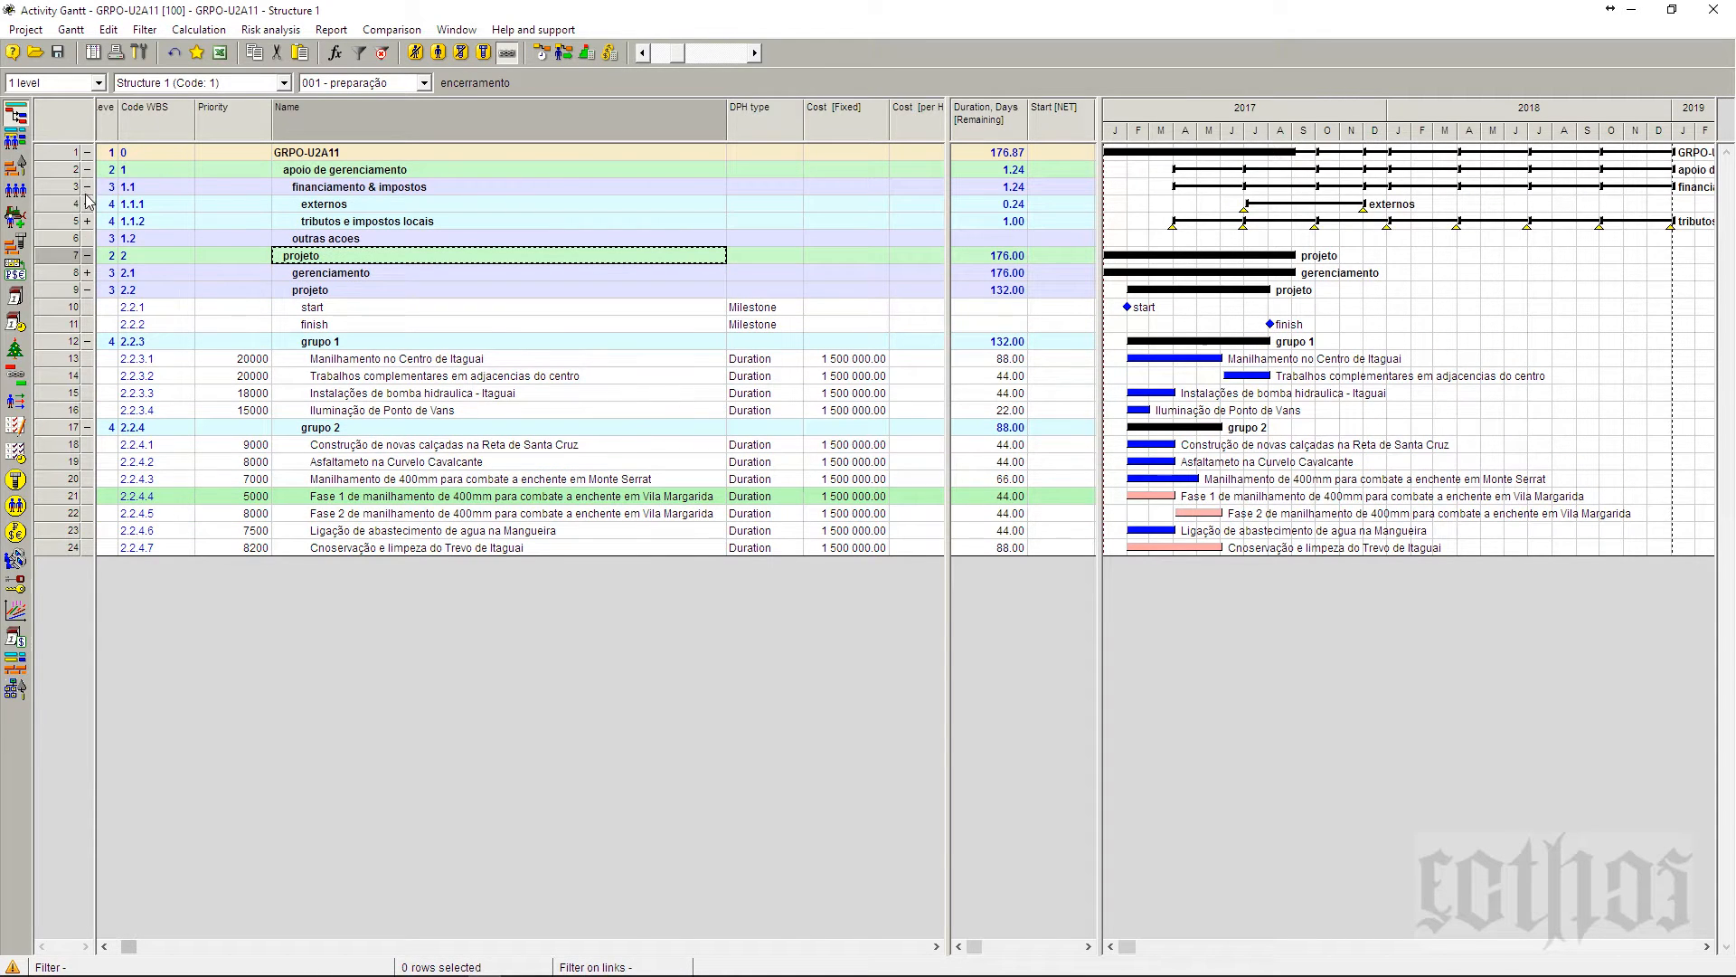
click(88, 204)
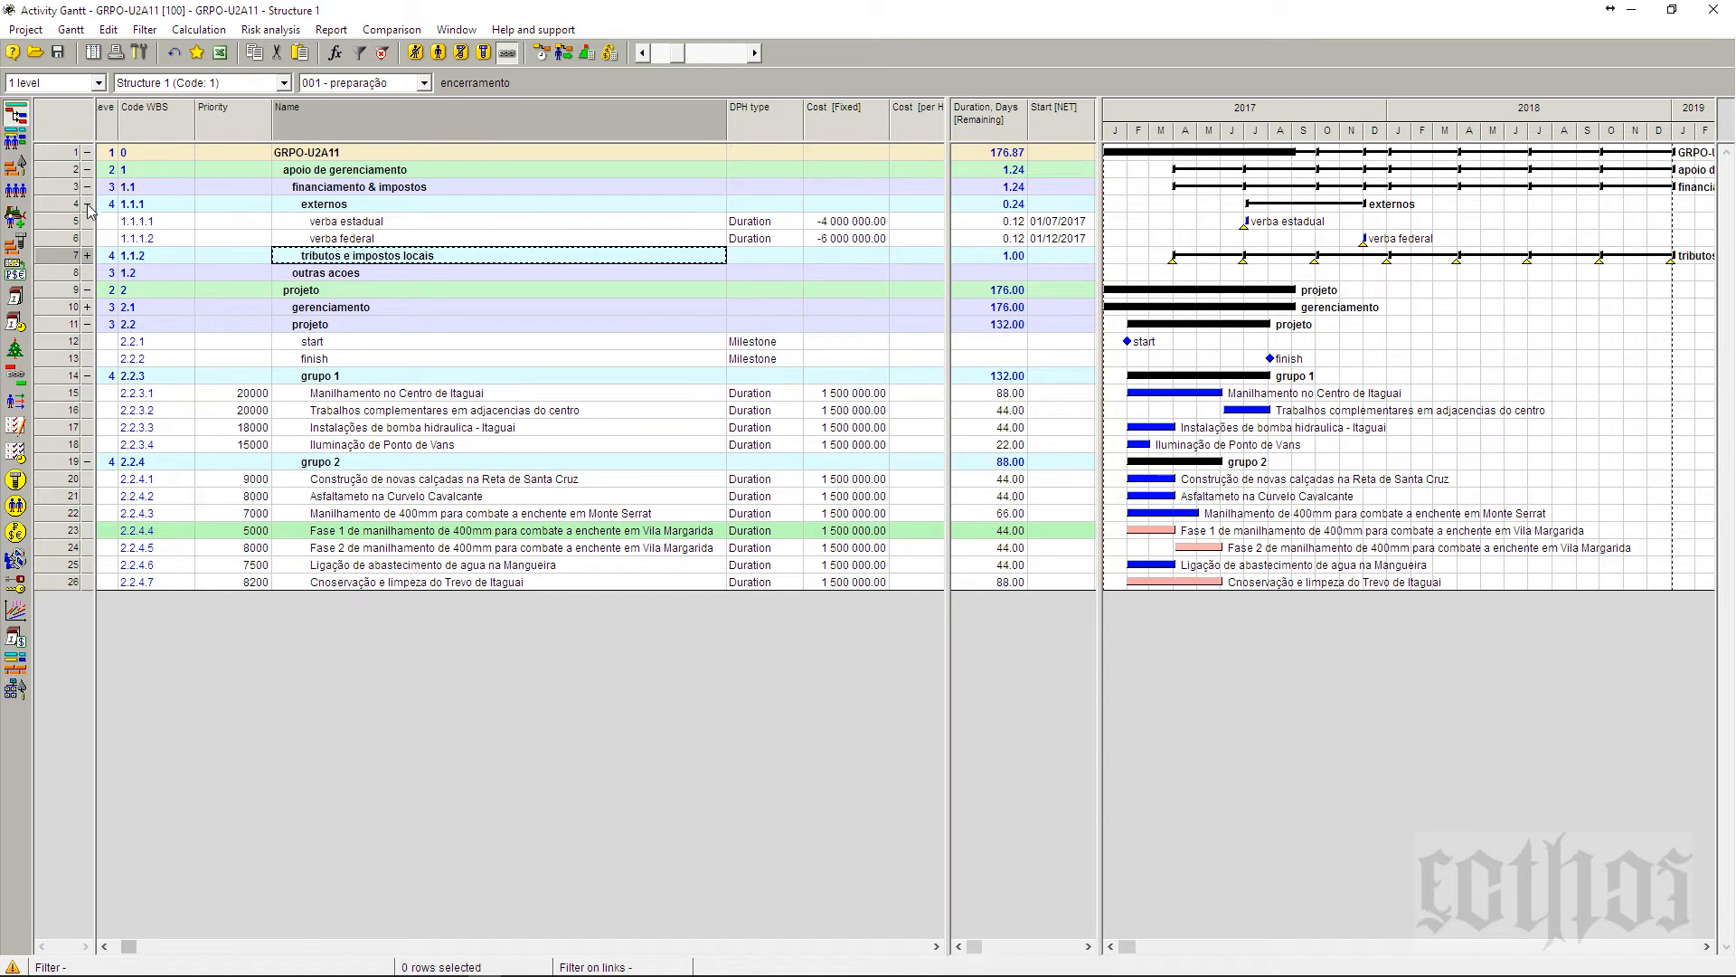
click(88, 256)
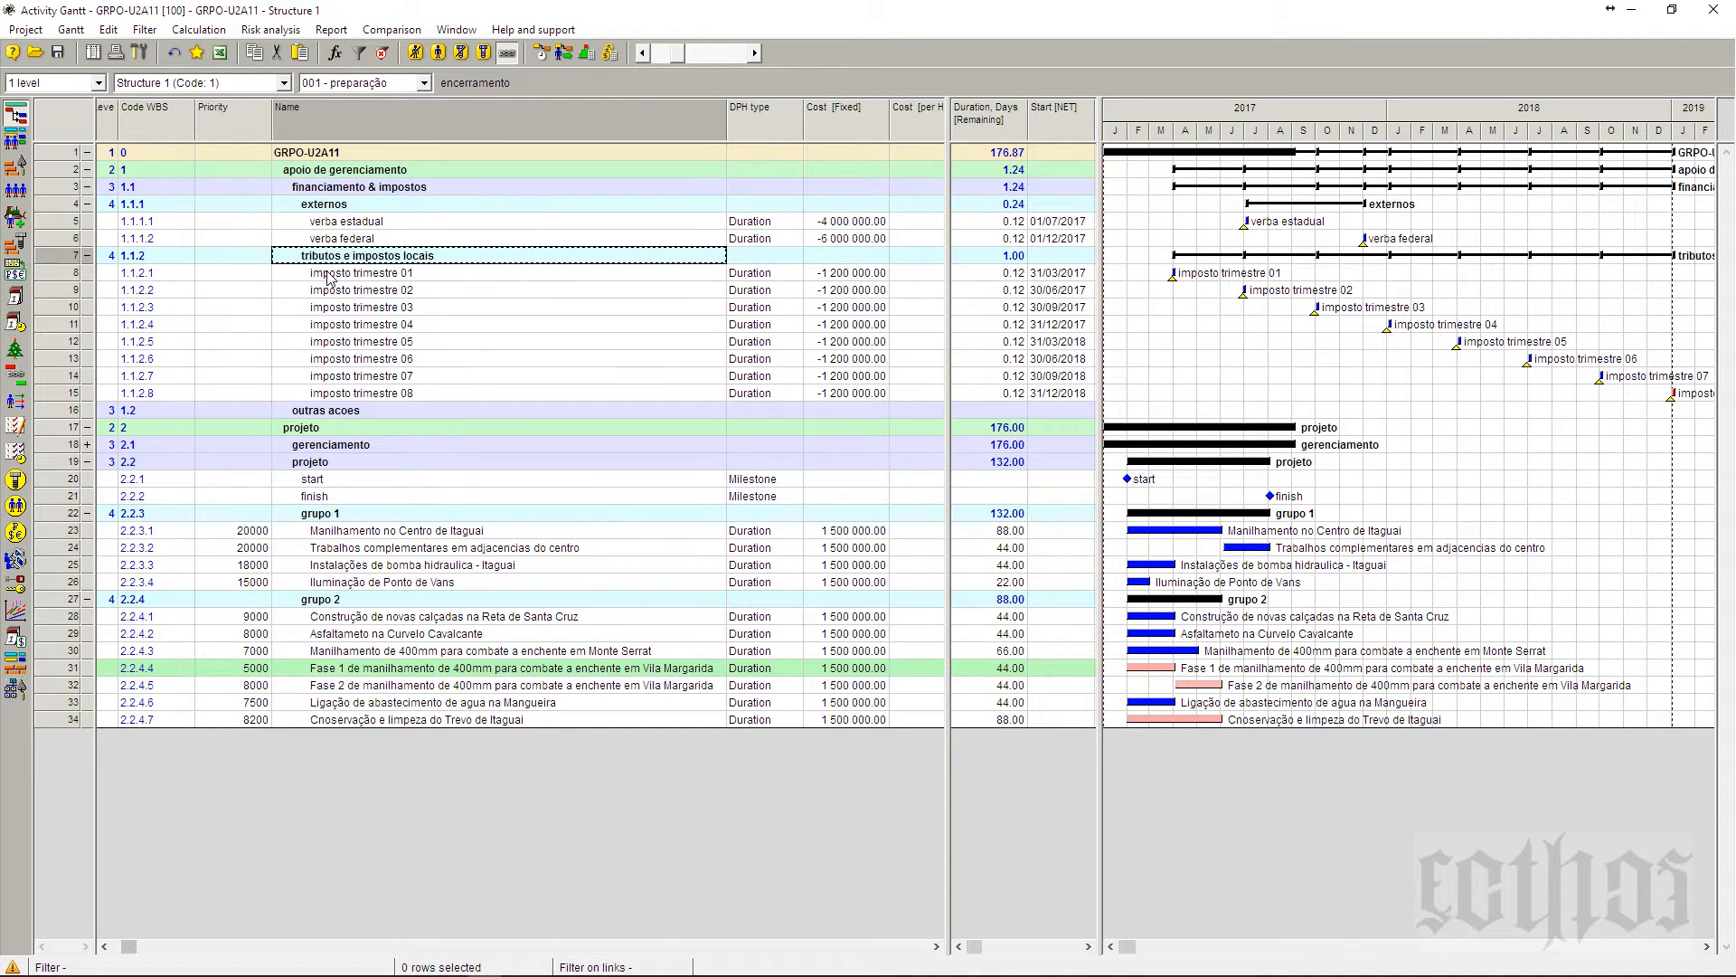
right_click(1421, 110)
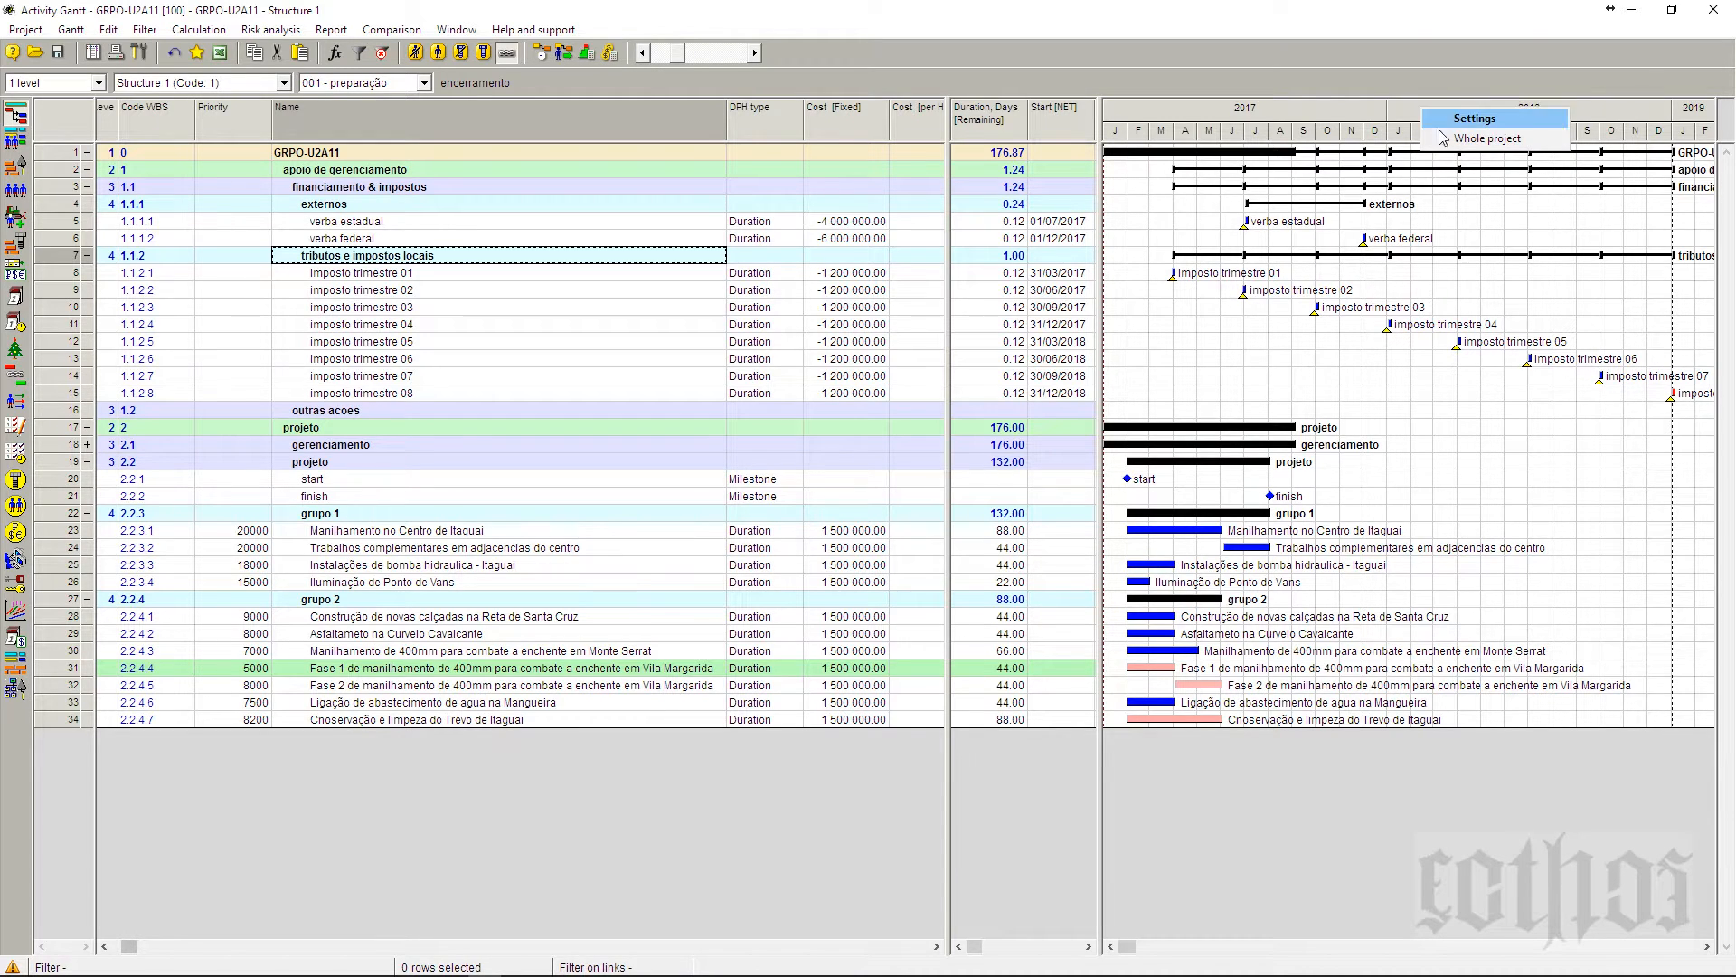
click(1442, 138)
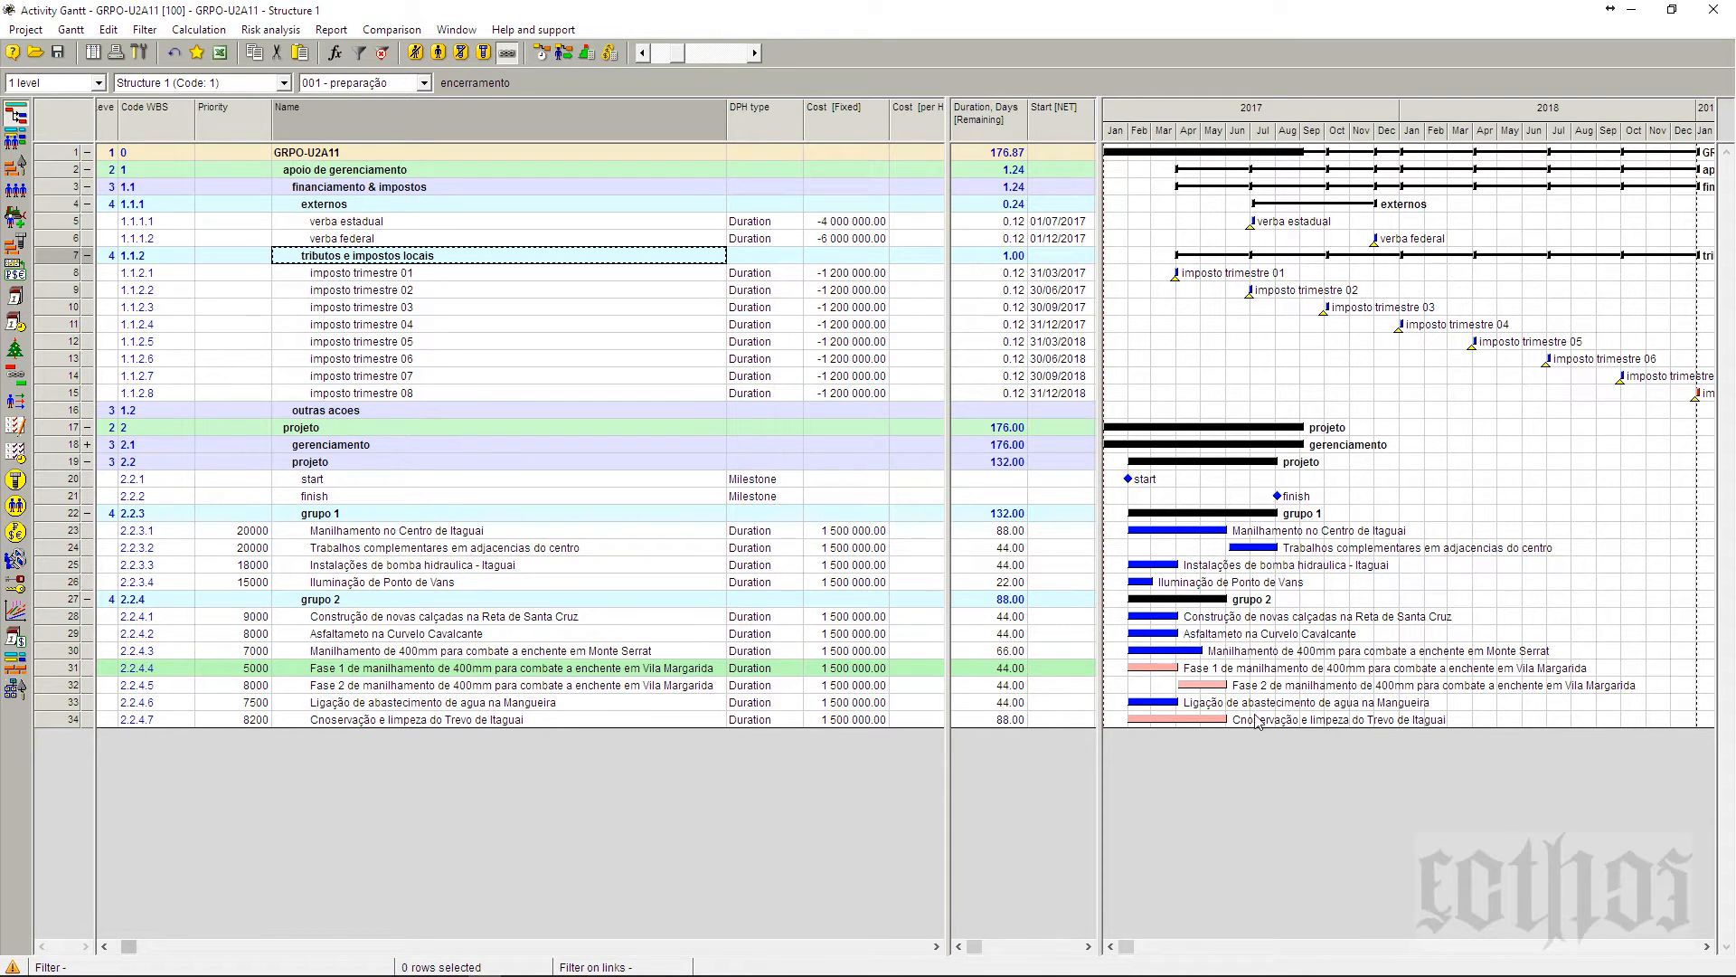
- Expand gerenciamento and examine the fixed costs of the grupo 1 and grupo 2 works and the verba estadual and verba federal entries
click(836, 133)
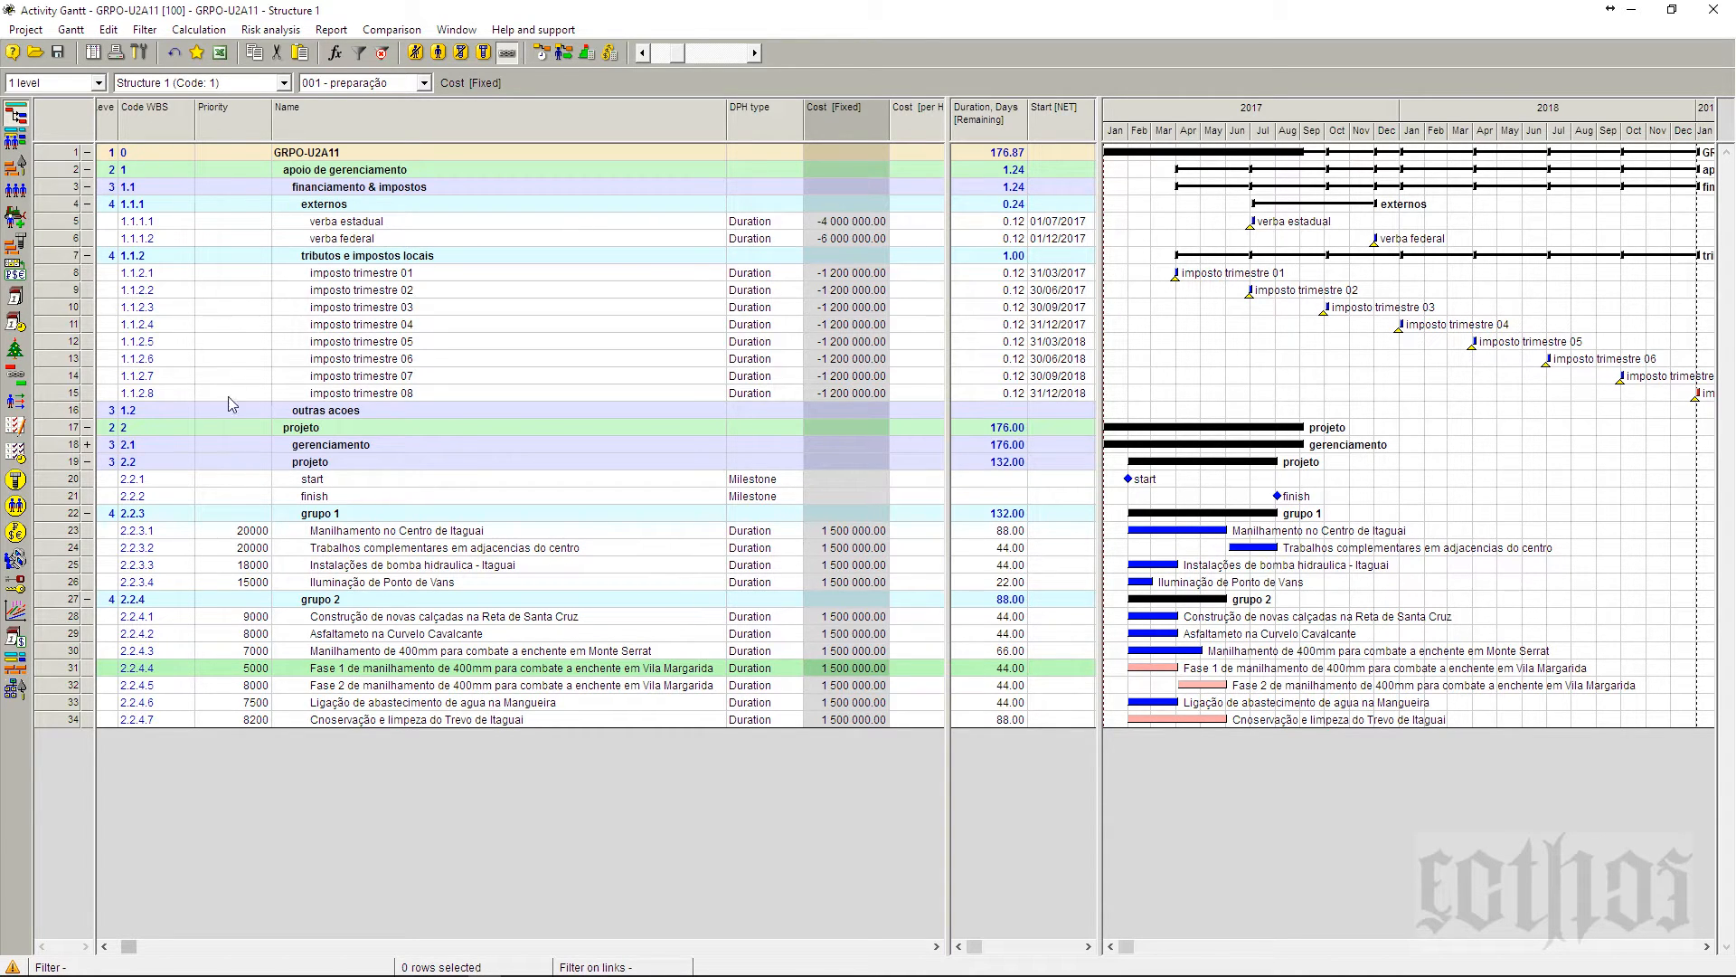
click(87, 445)
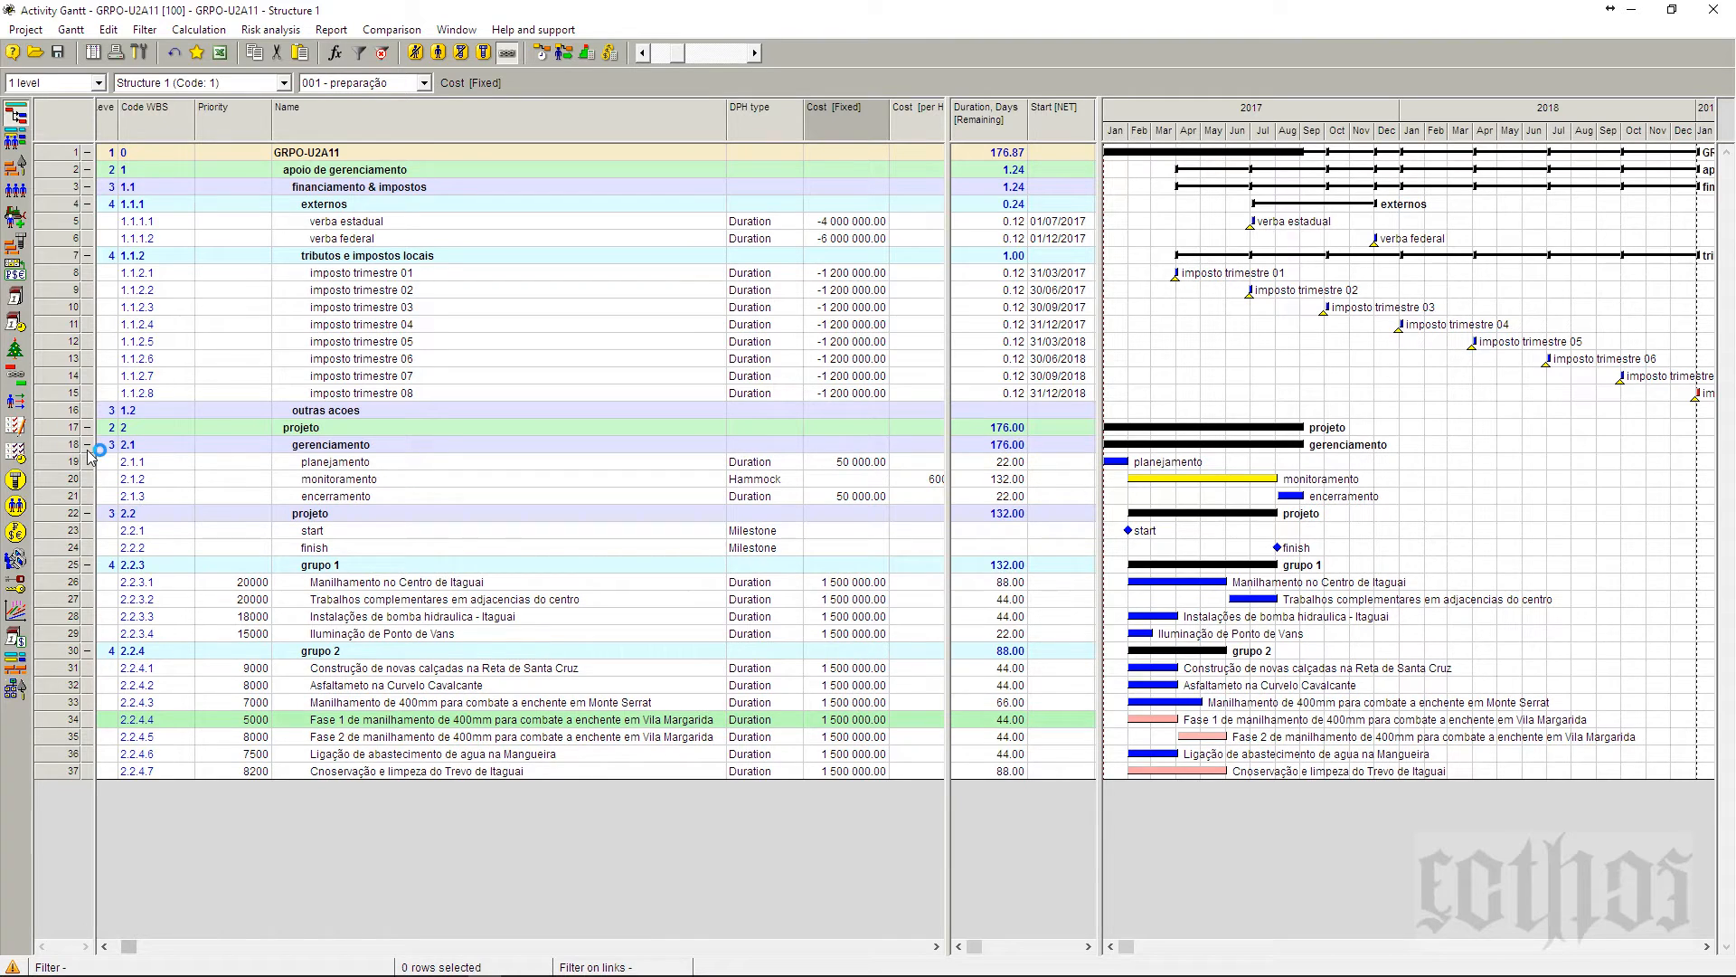
mouse_move(1120, 465)
mouse_move(1181, 584)
click(850, 583)
click(851, 600)
click(854, 616)
click(857, 634)
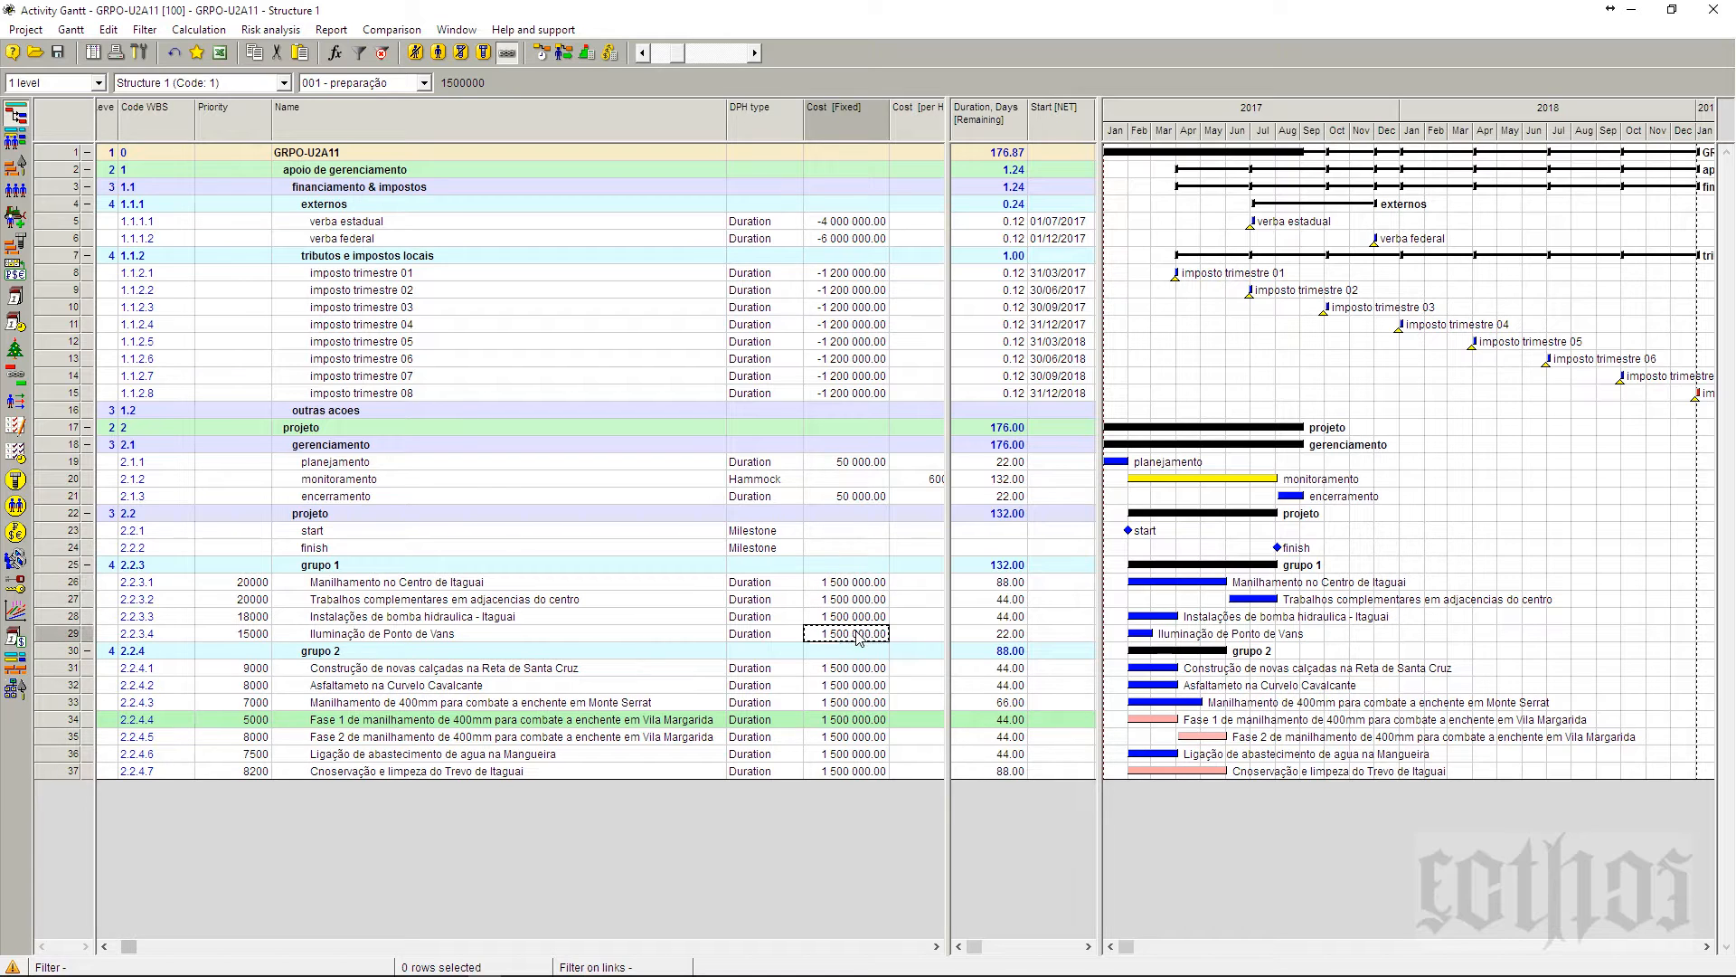
click(862, 668)
click(865, 685)
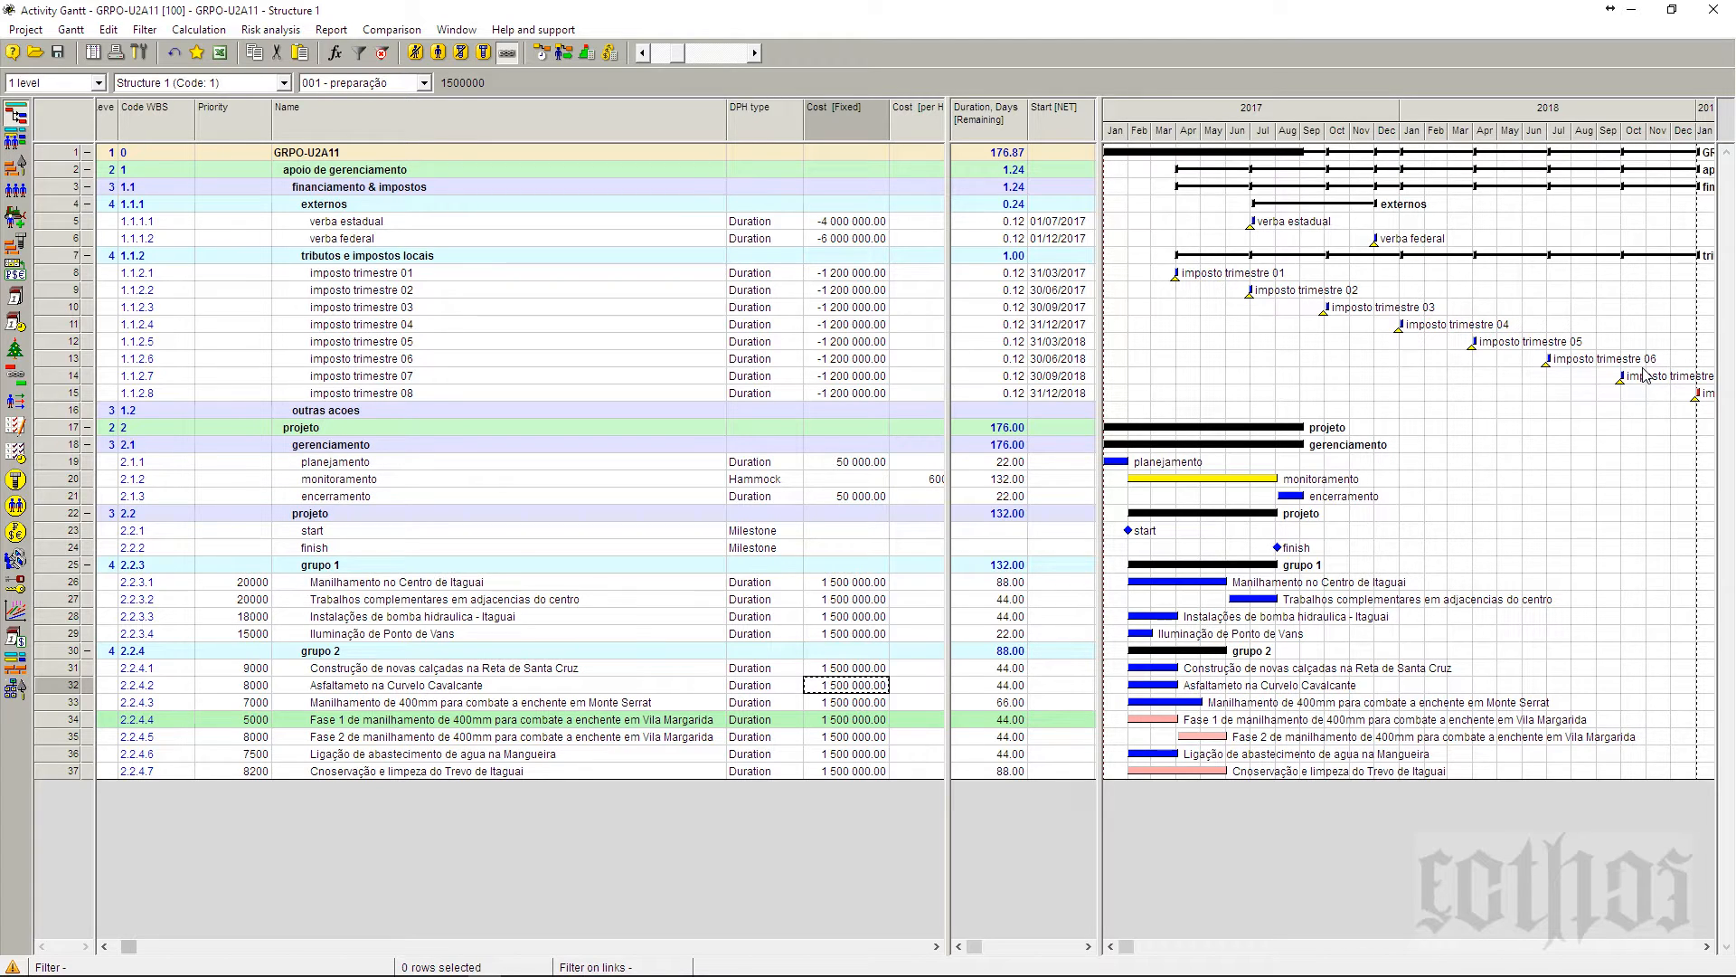
click(587, 224)
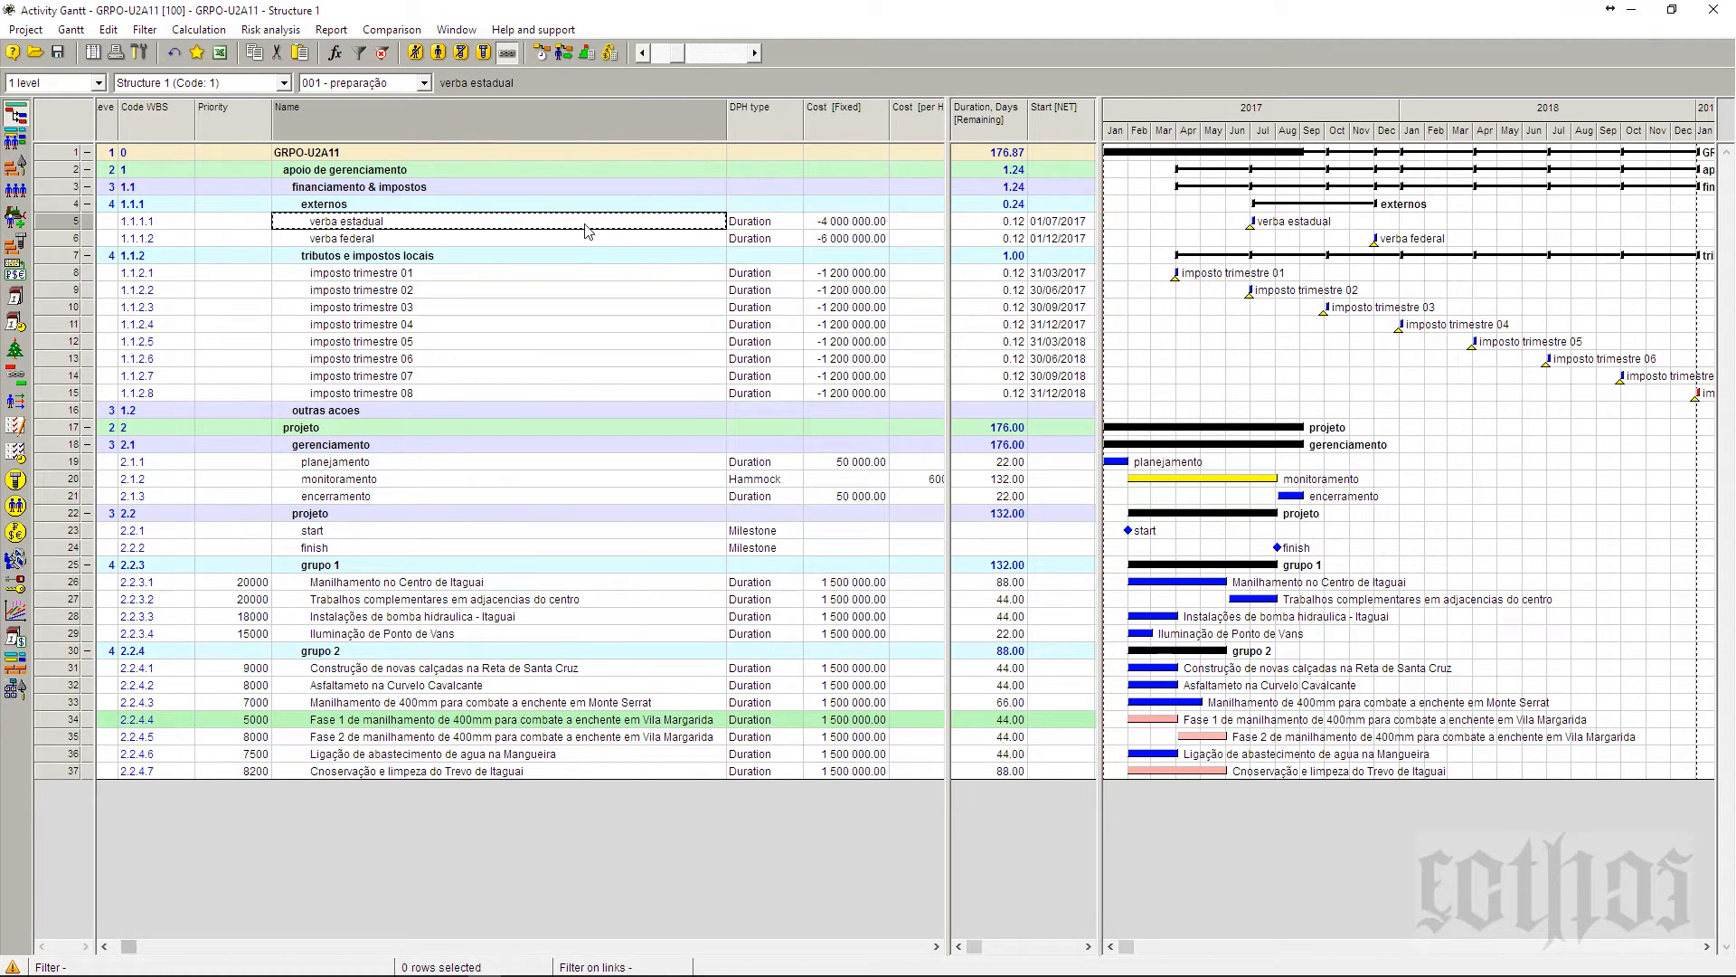
click(585, 237)
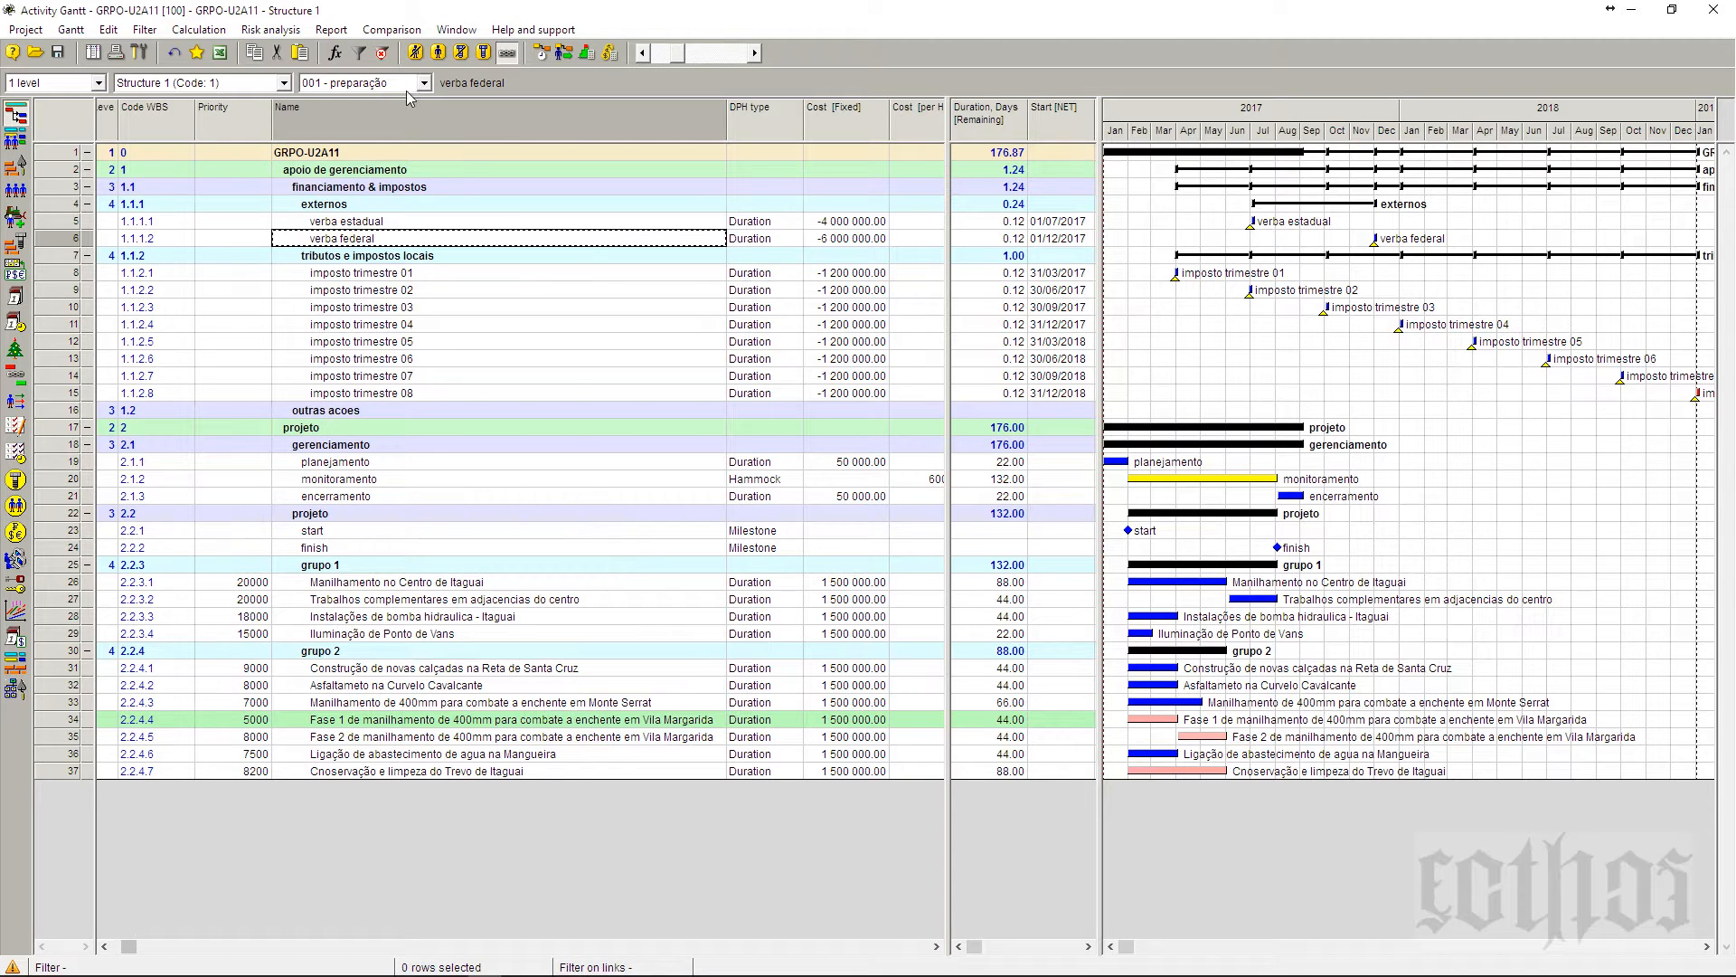
- Recalculate the project schedule forward for all activities, keeping the existing scheduling options and the 001 - preparação layout
click(543, 53)
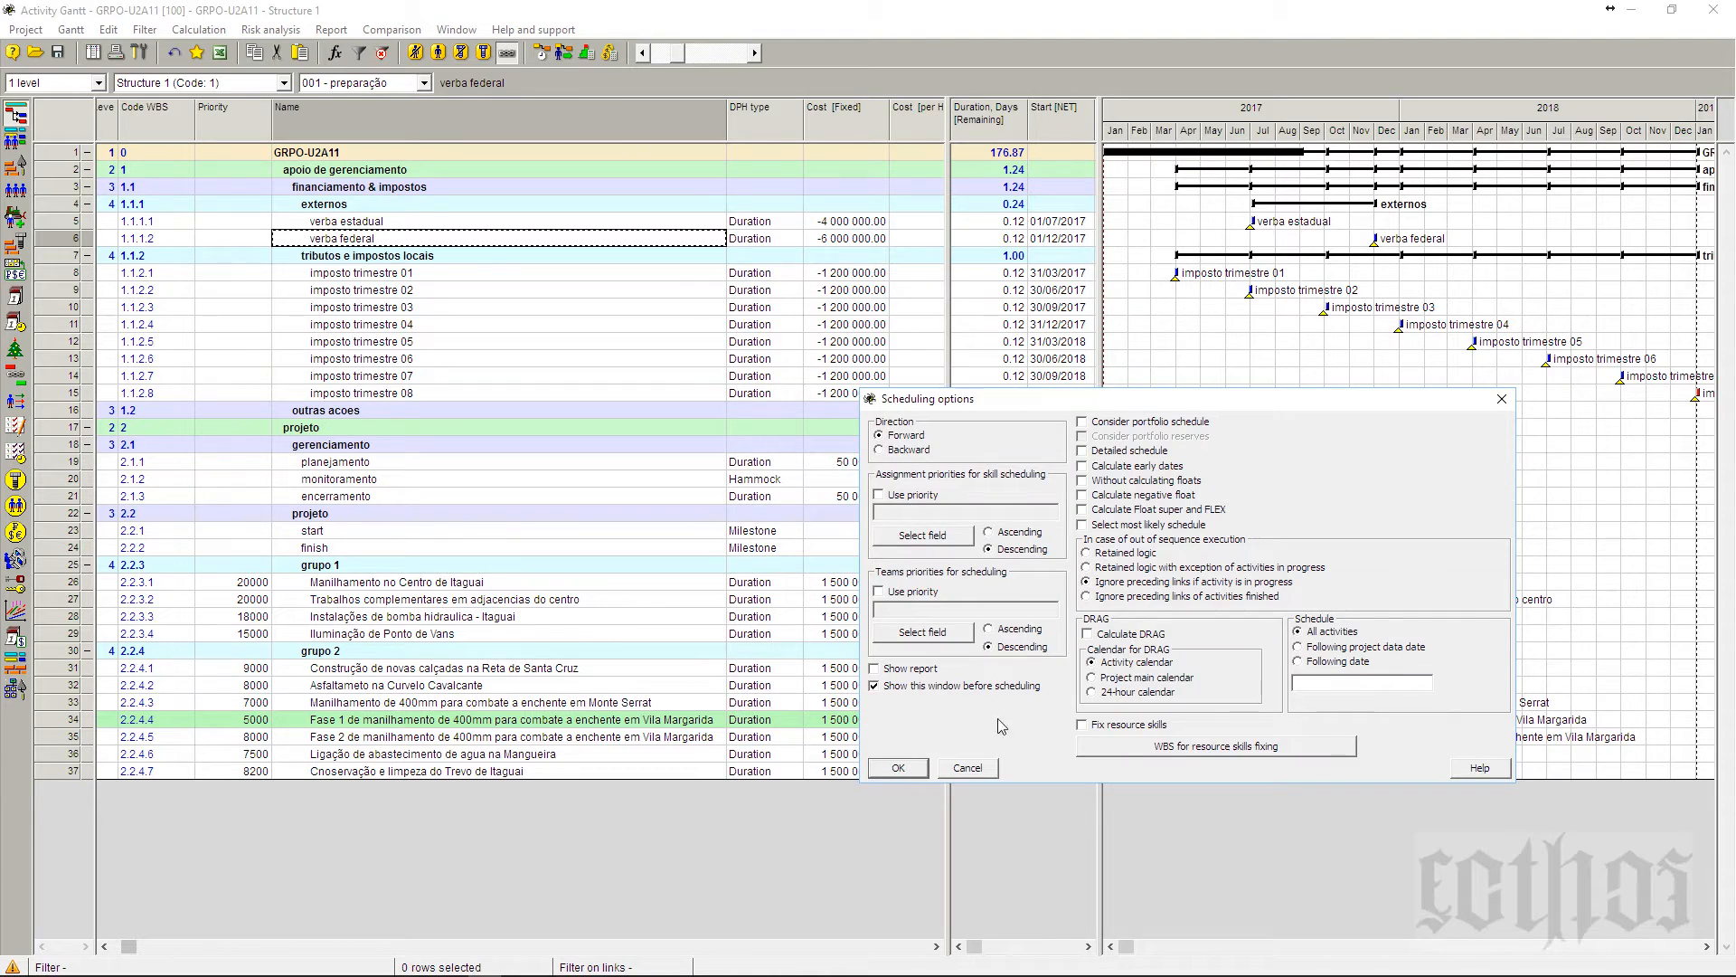
click(898, 767)
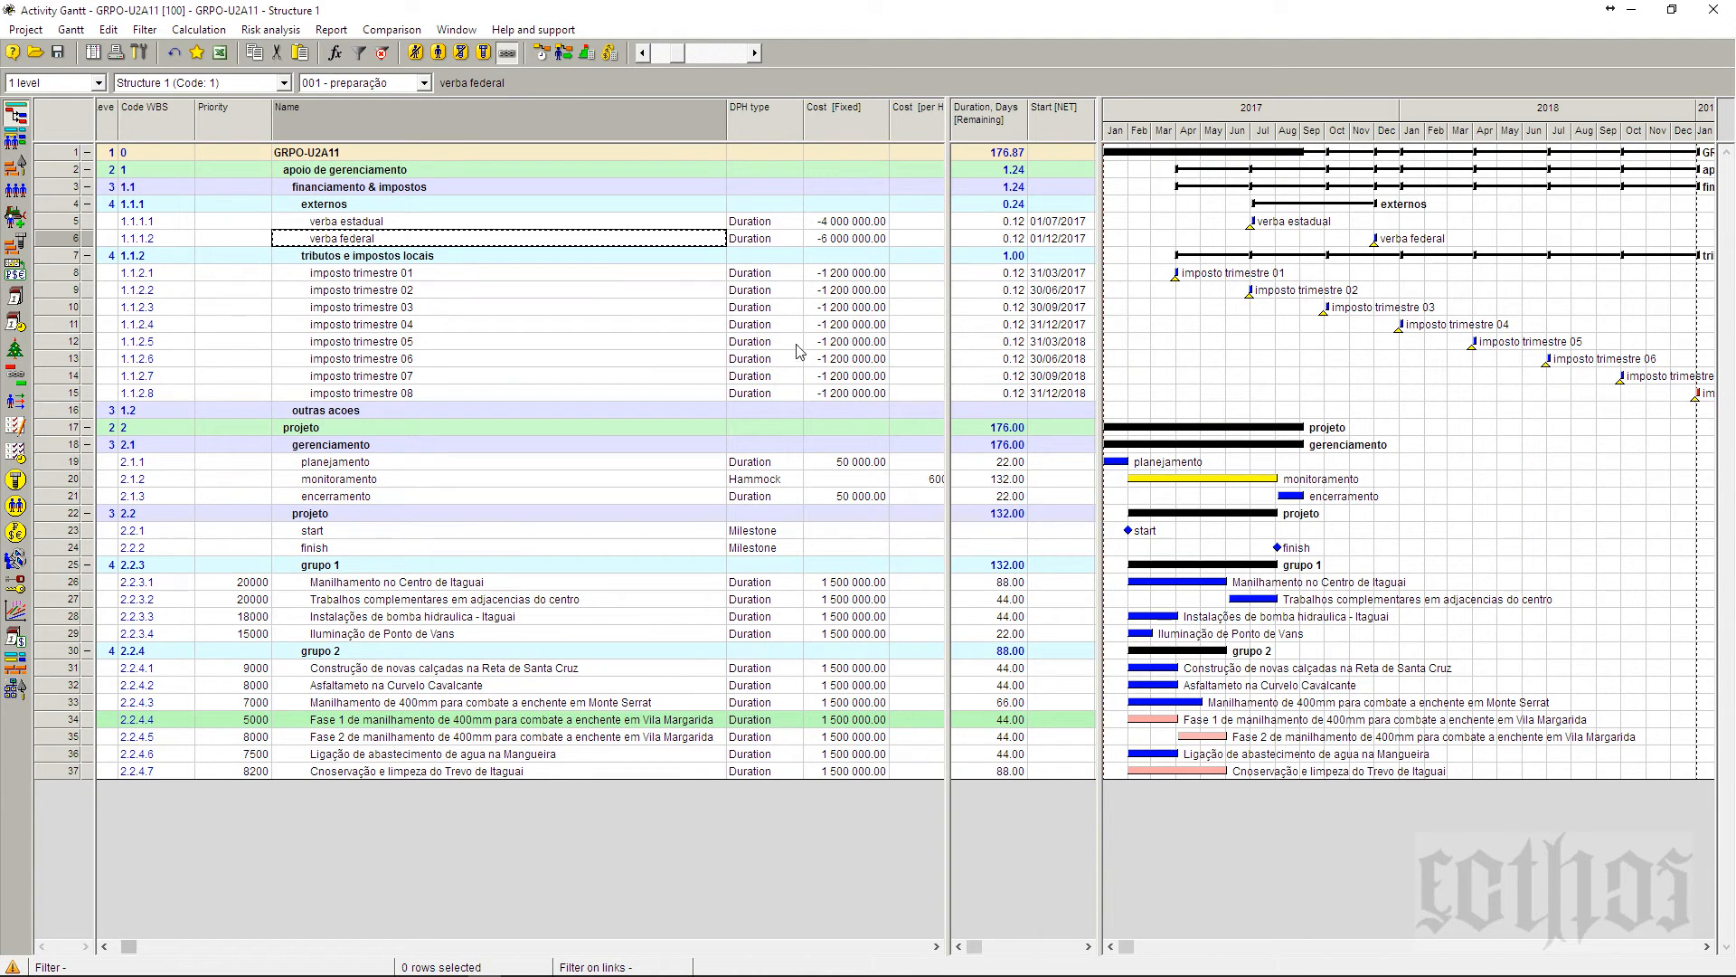
click(610, 54)
key(Return)
click(356, 86)
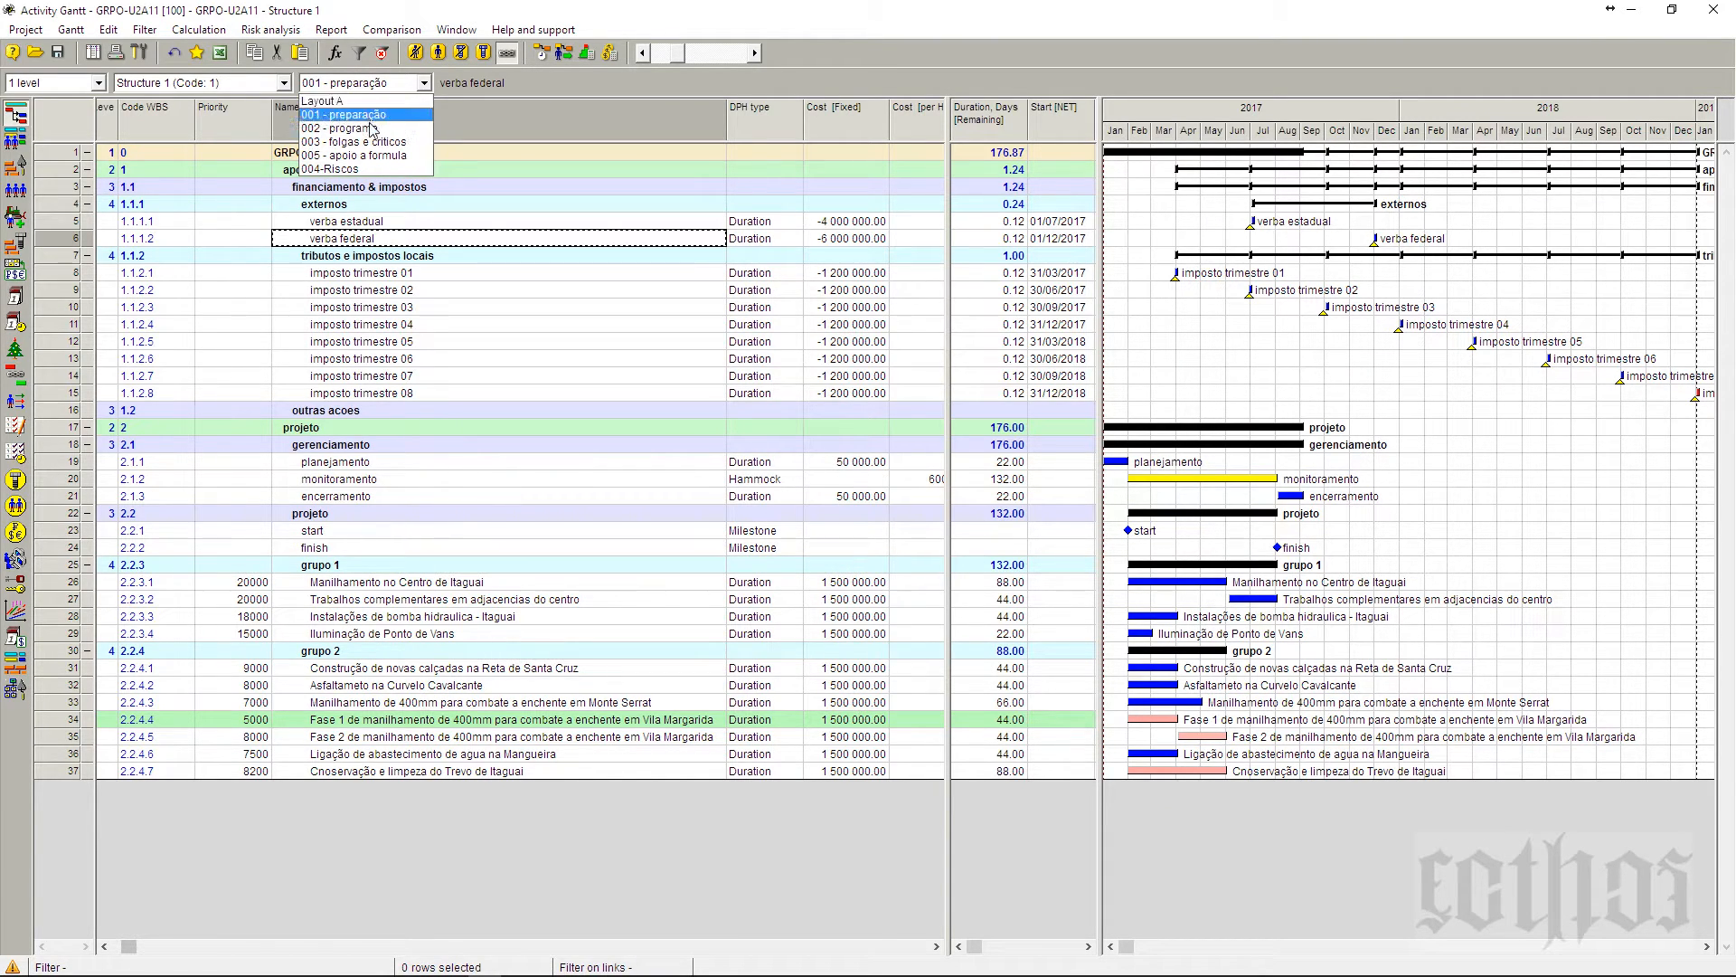
click(519, 118)
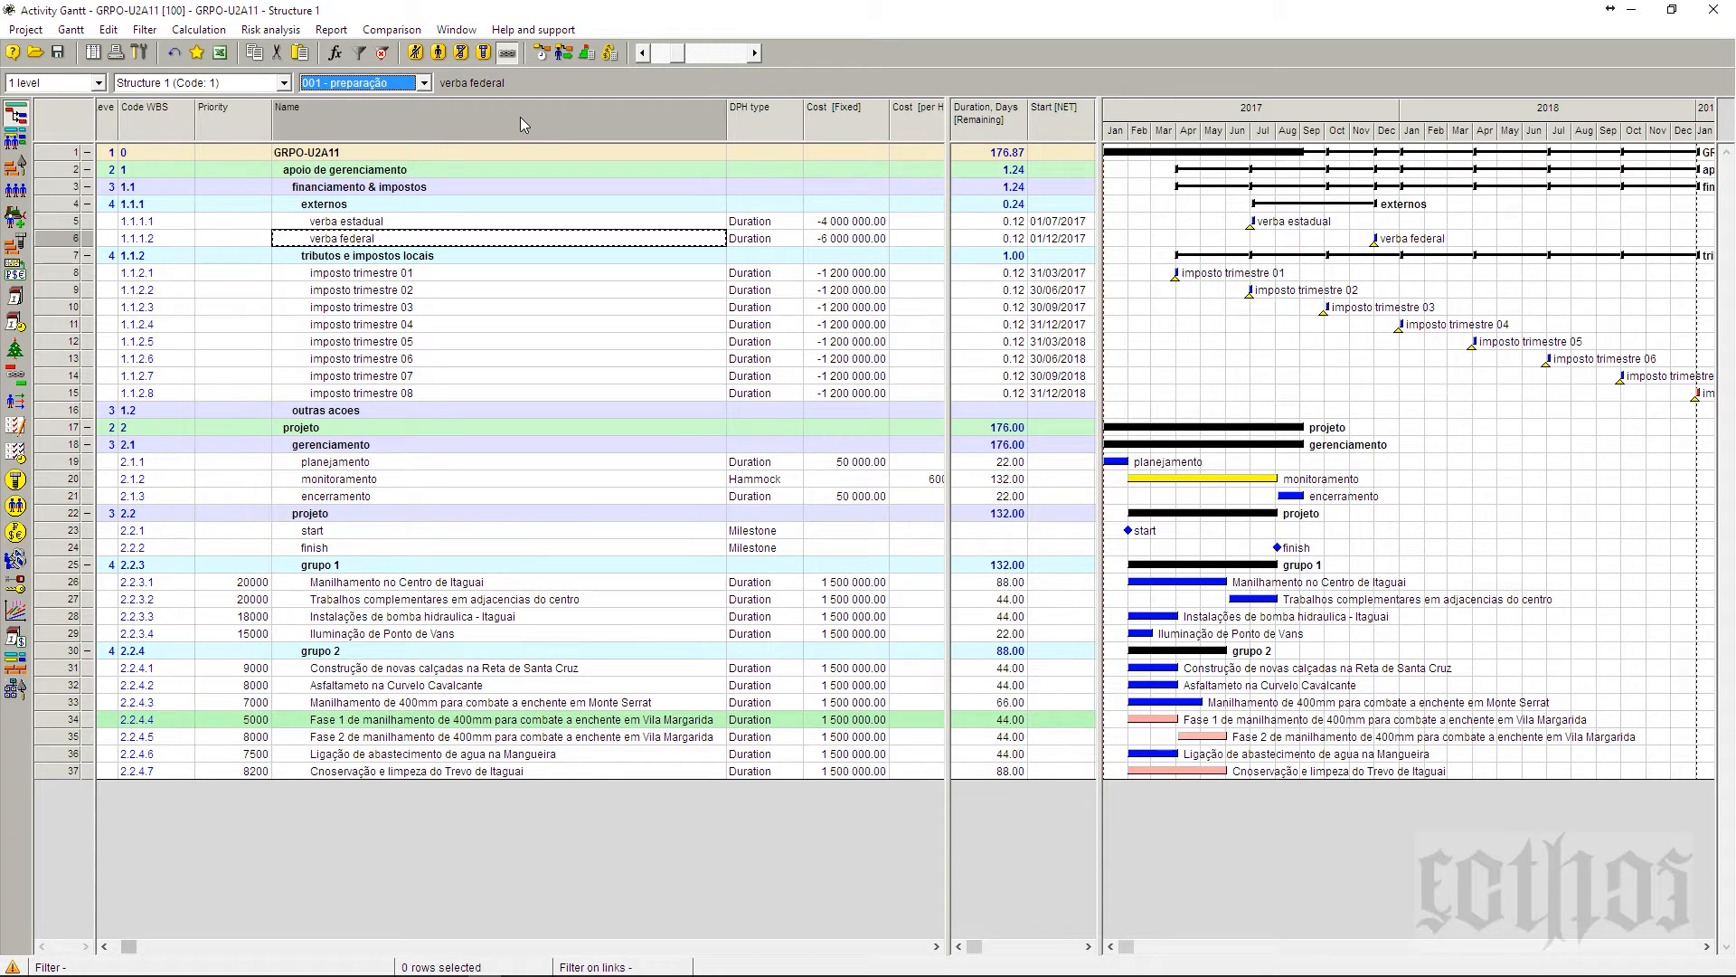
- Collapse the structure so only the apoio de gerenciamento and projeto phases remain under GRPO-U2A11
click(86, 257)
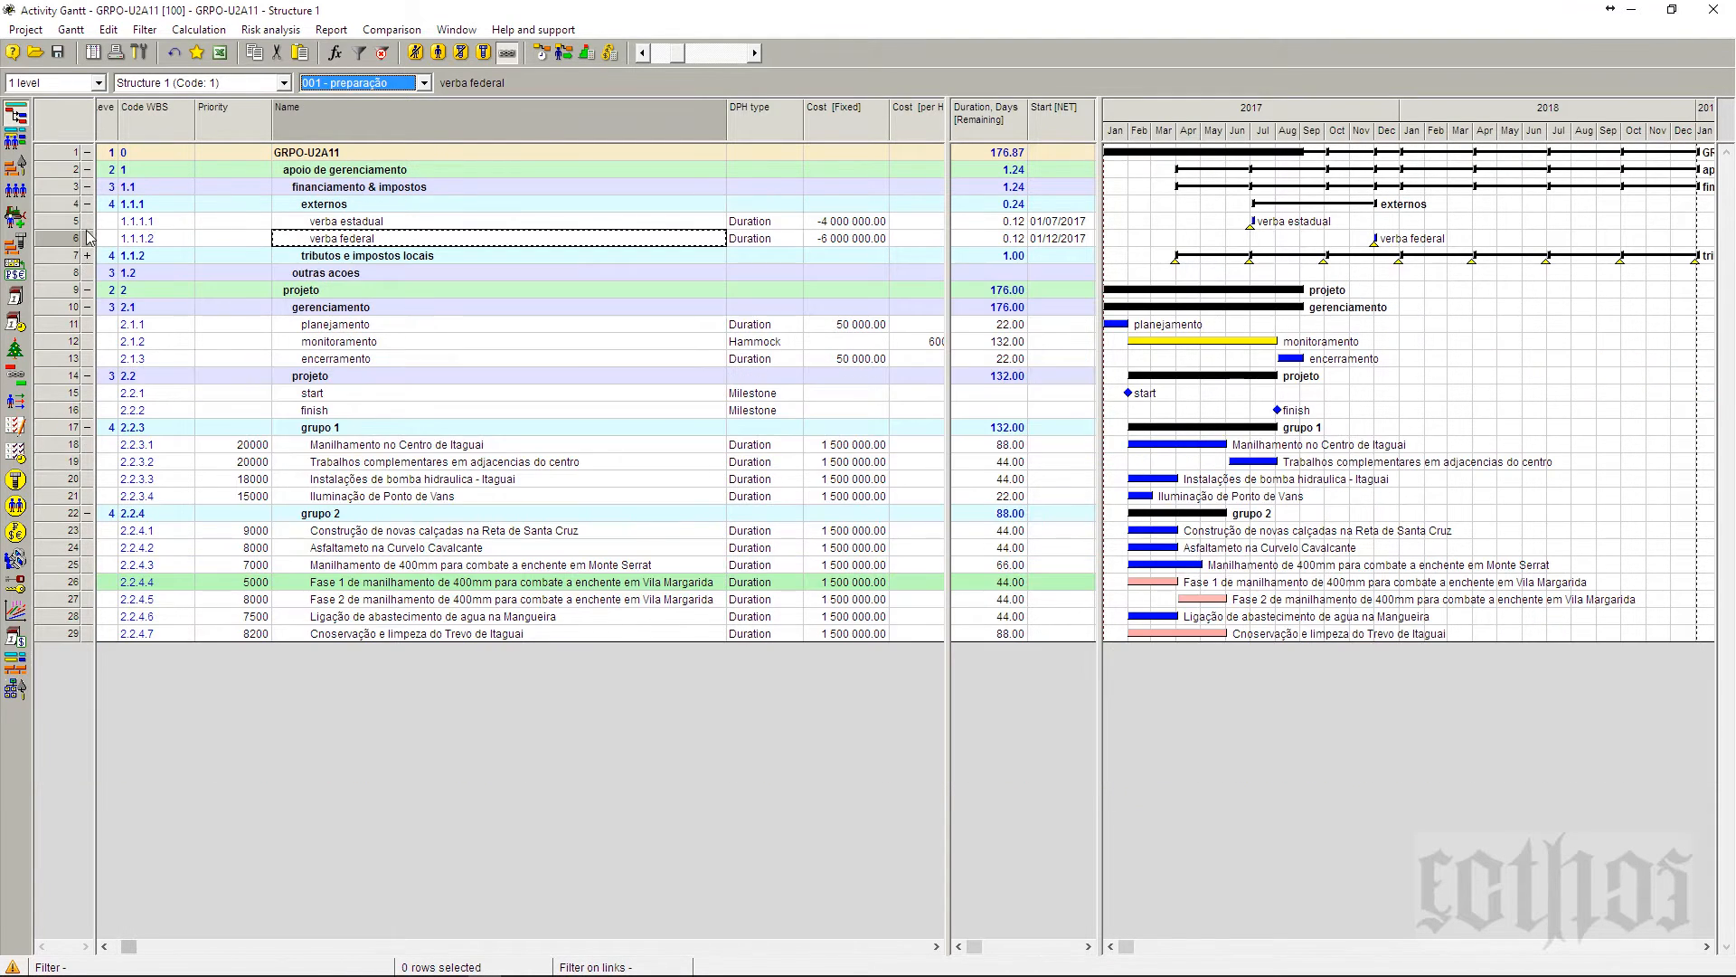
click(87, 188)
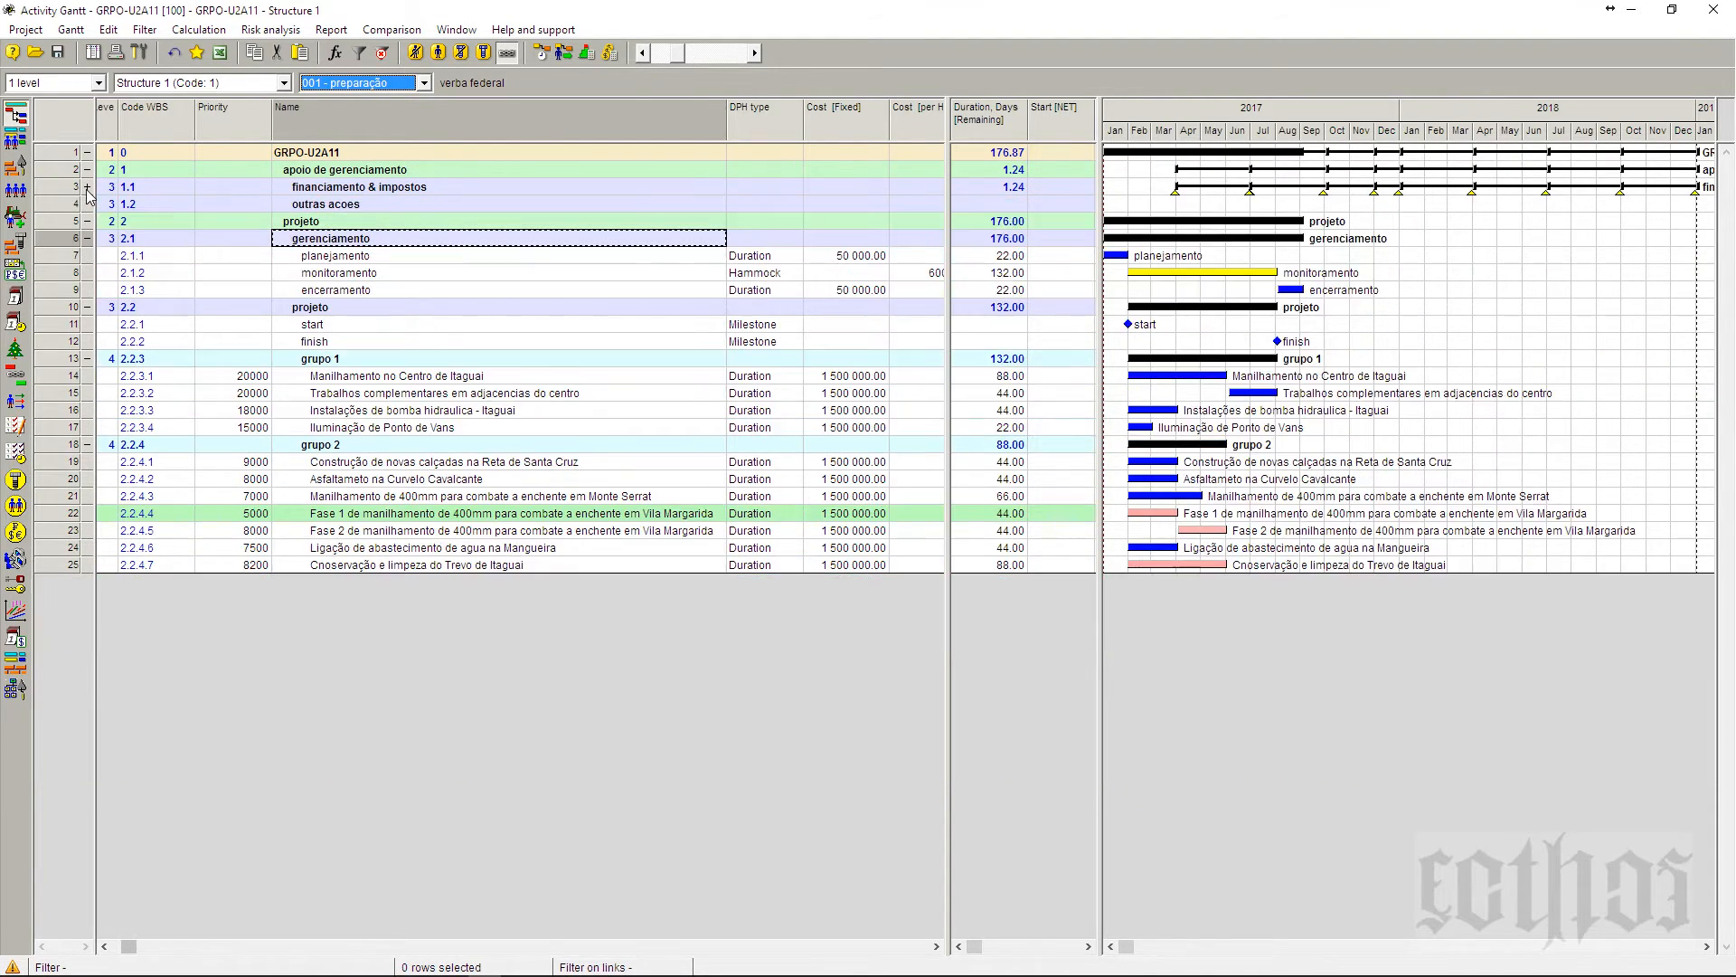
click(88, 239)
click(87, 220)
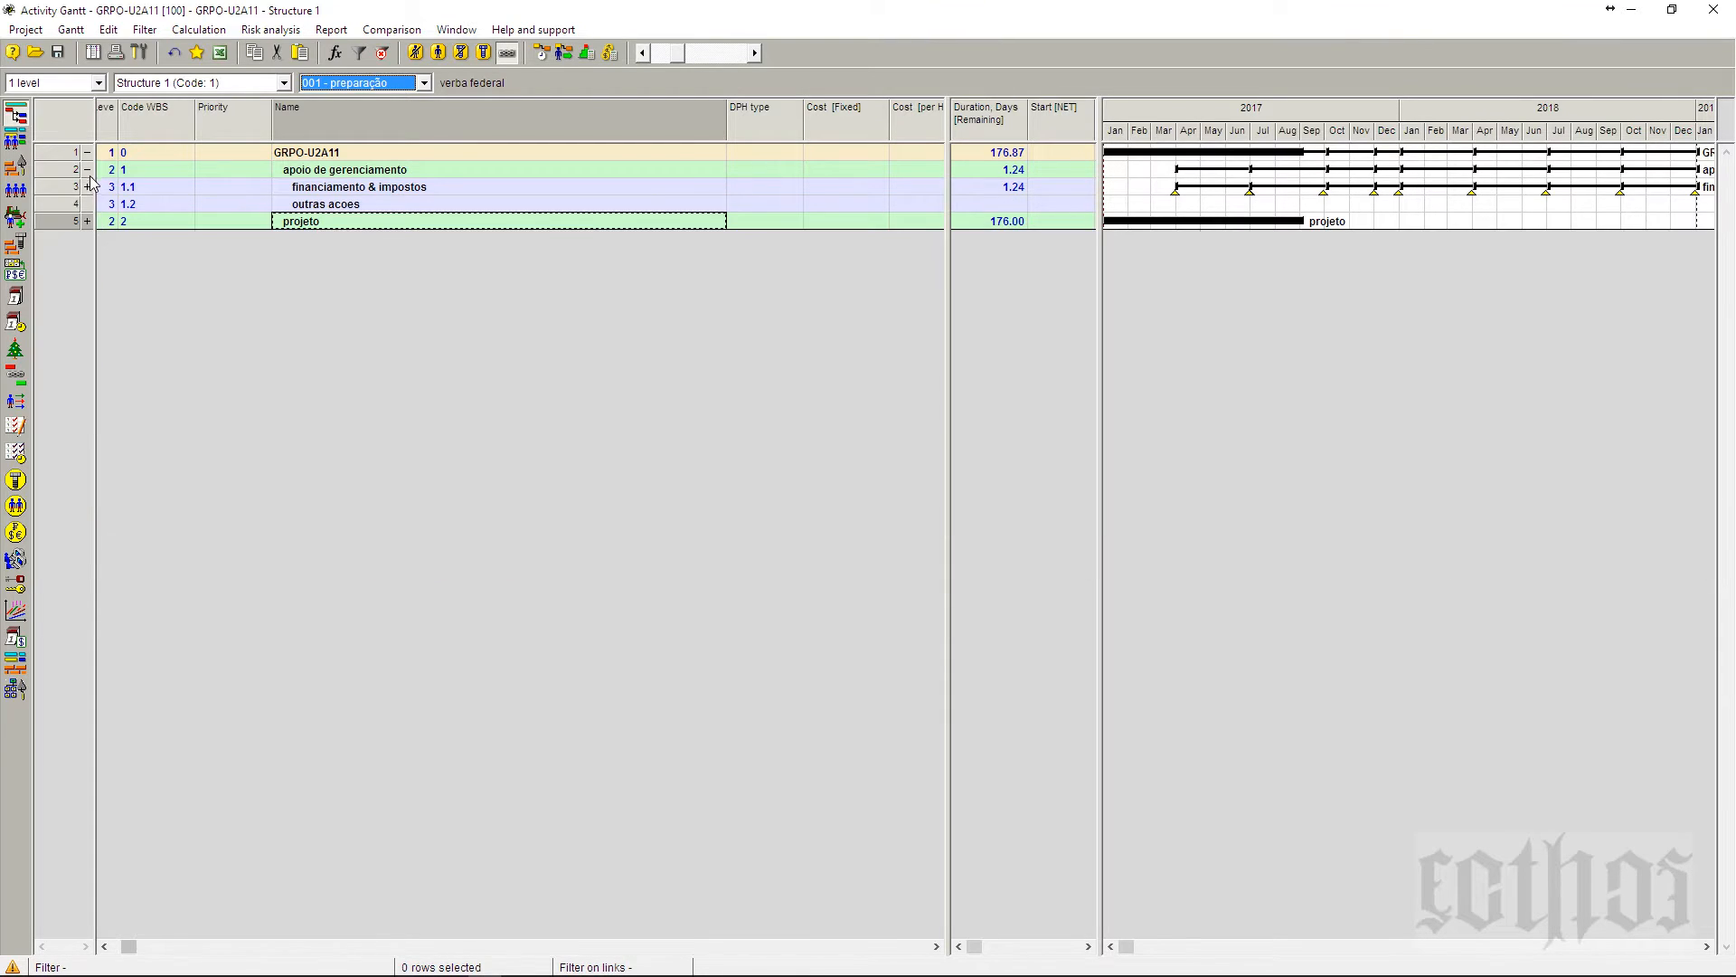
click(87, 170)
- Start a general diagram for the projeto phase and add the Cost component as its report parameter
right_click(69, 187)
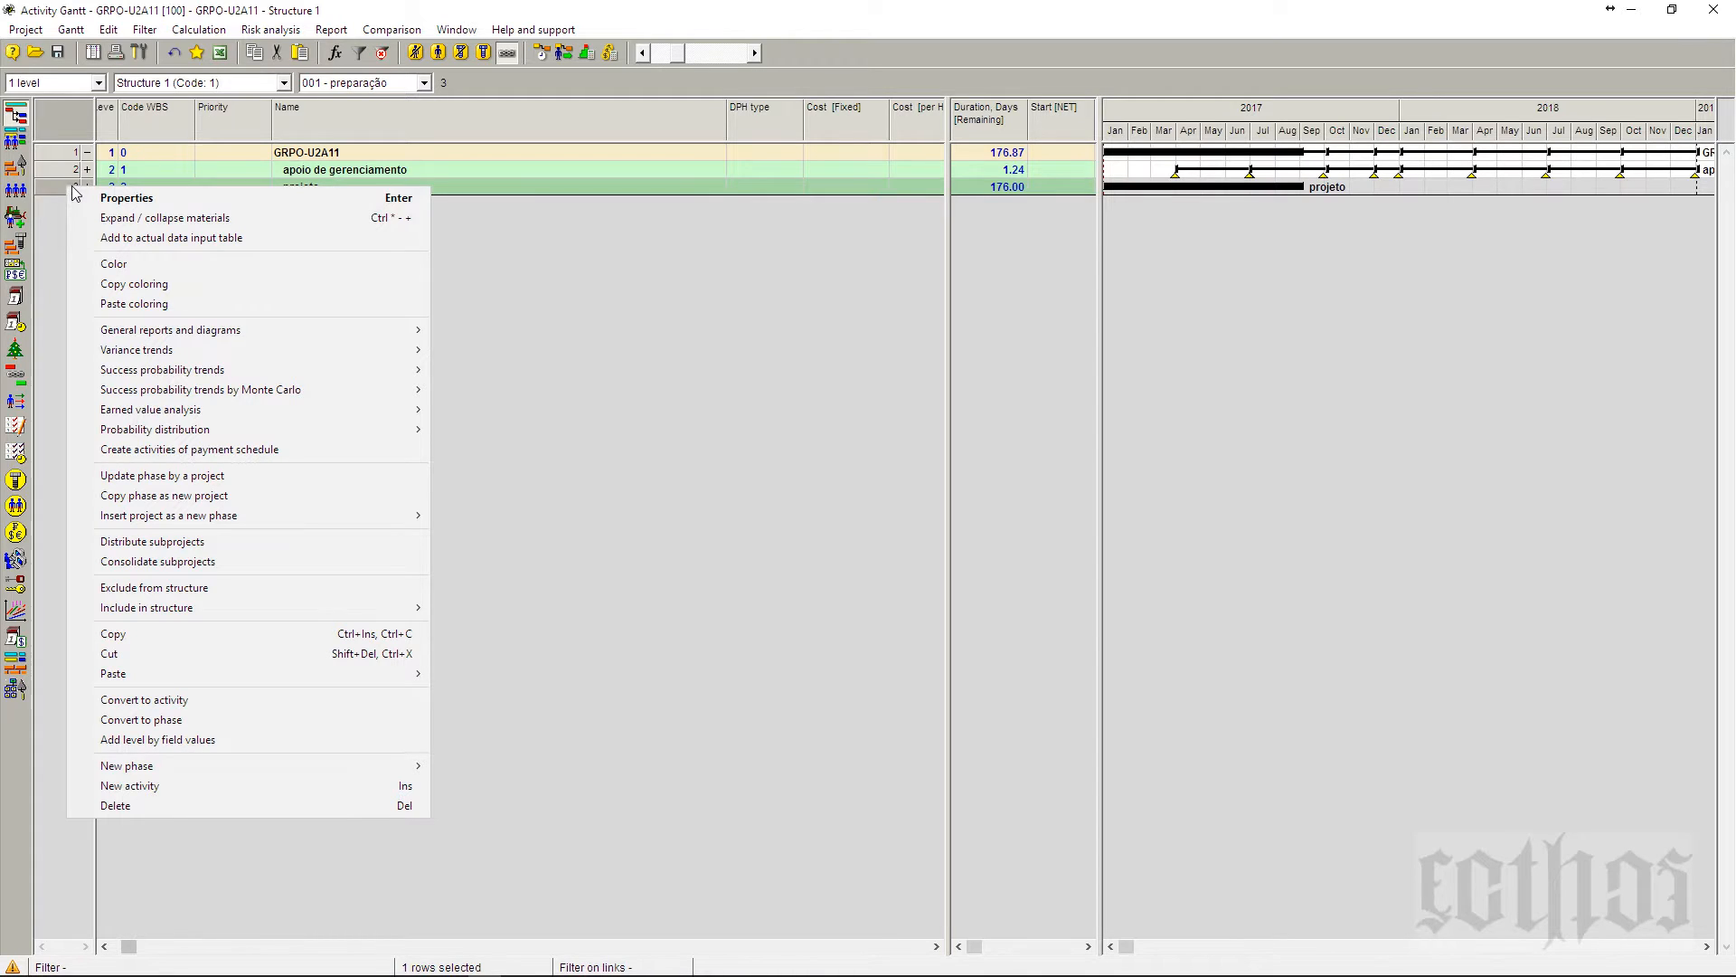
mouse_move(192, 331)
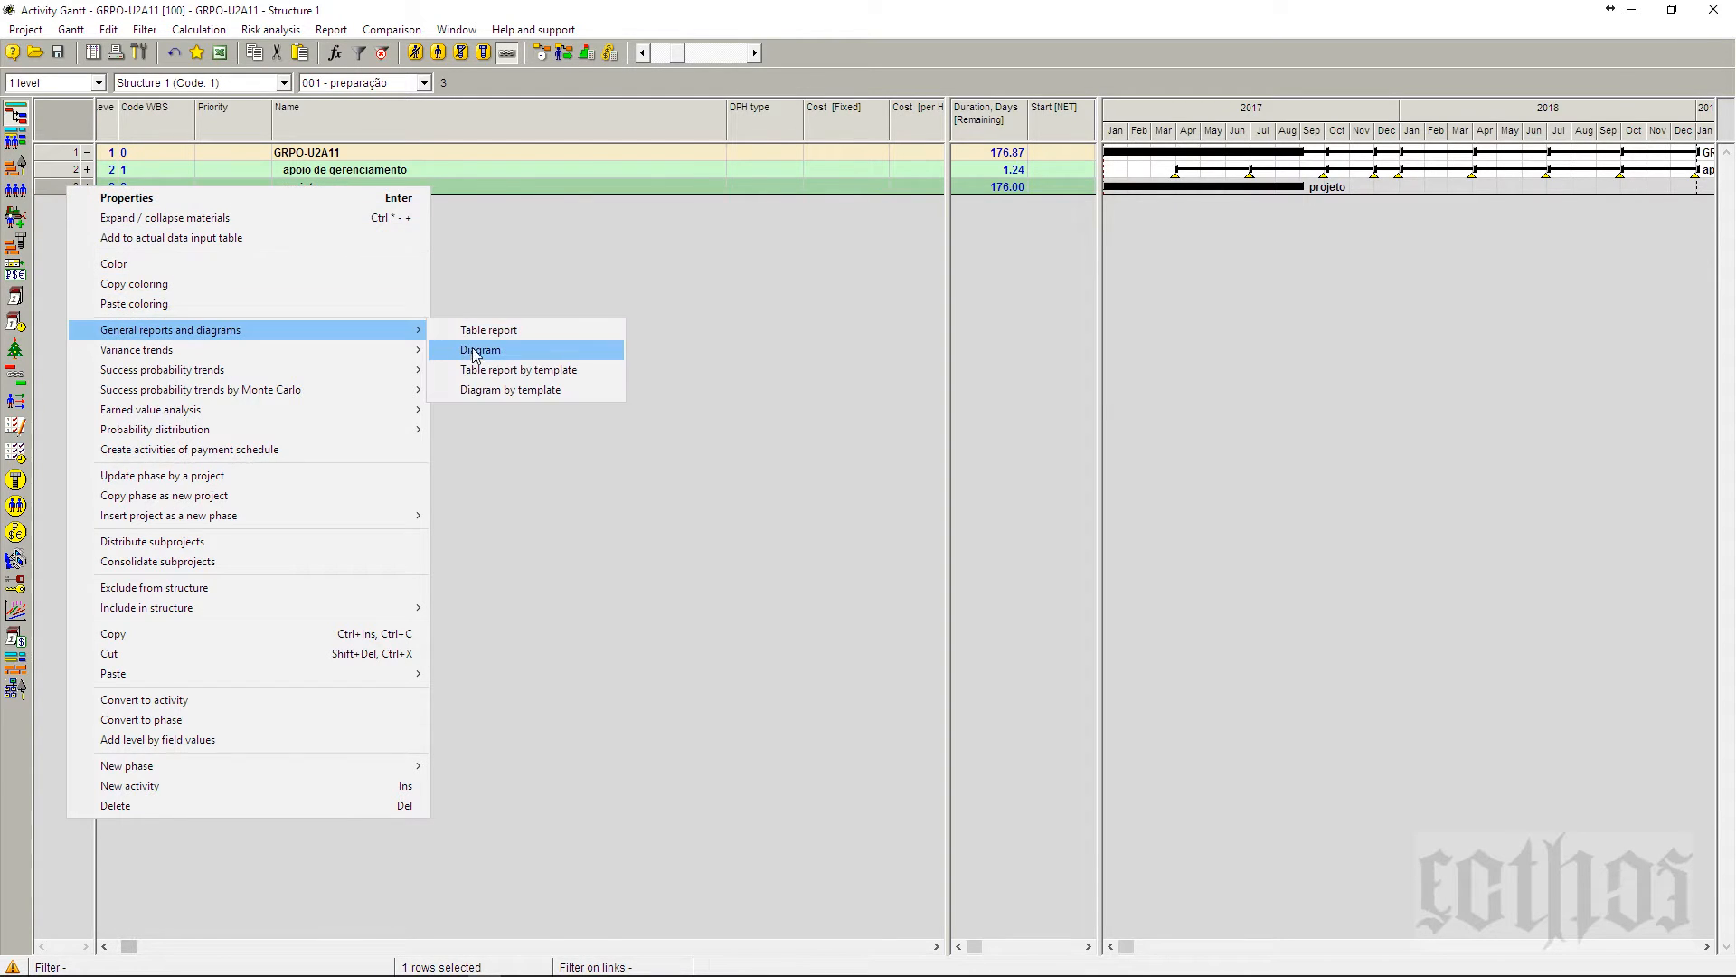
click(473, 352)
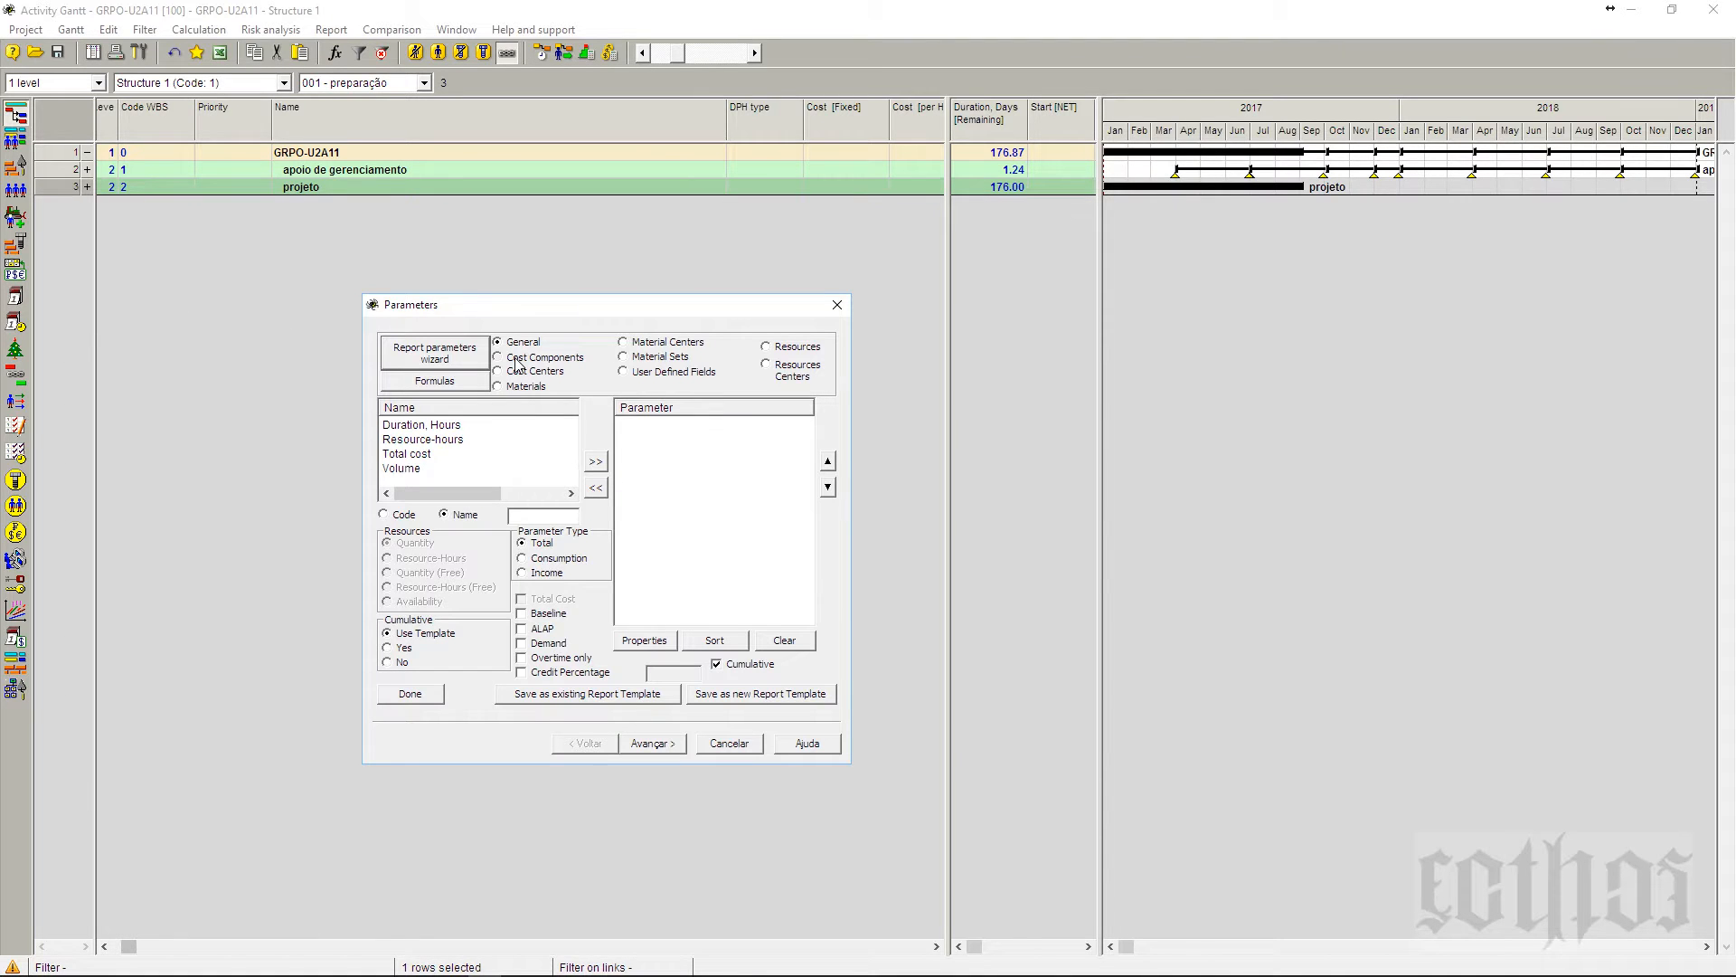
click(518, 360)
click(518, 372)
click(517, 359)
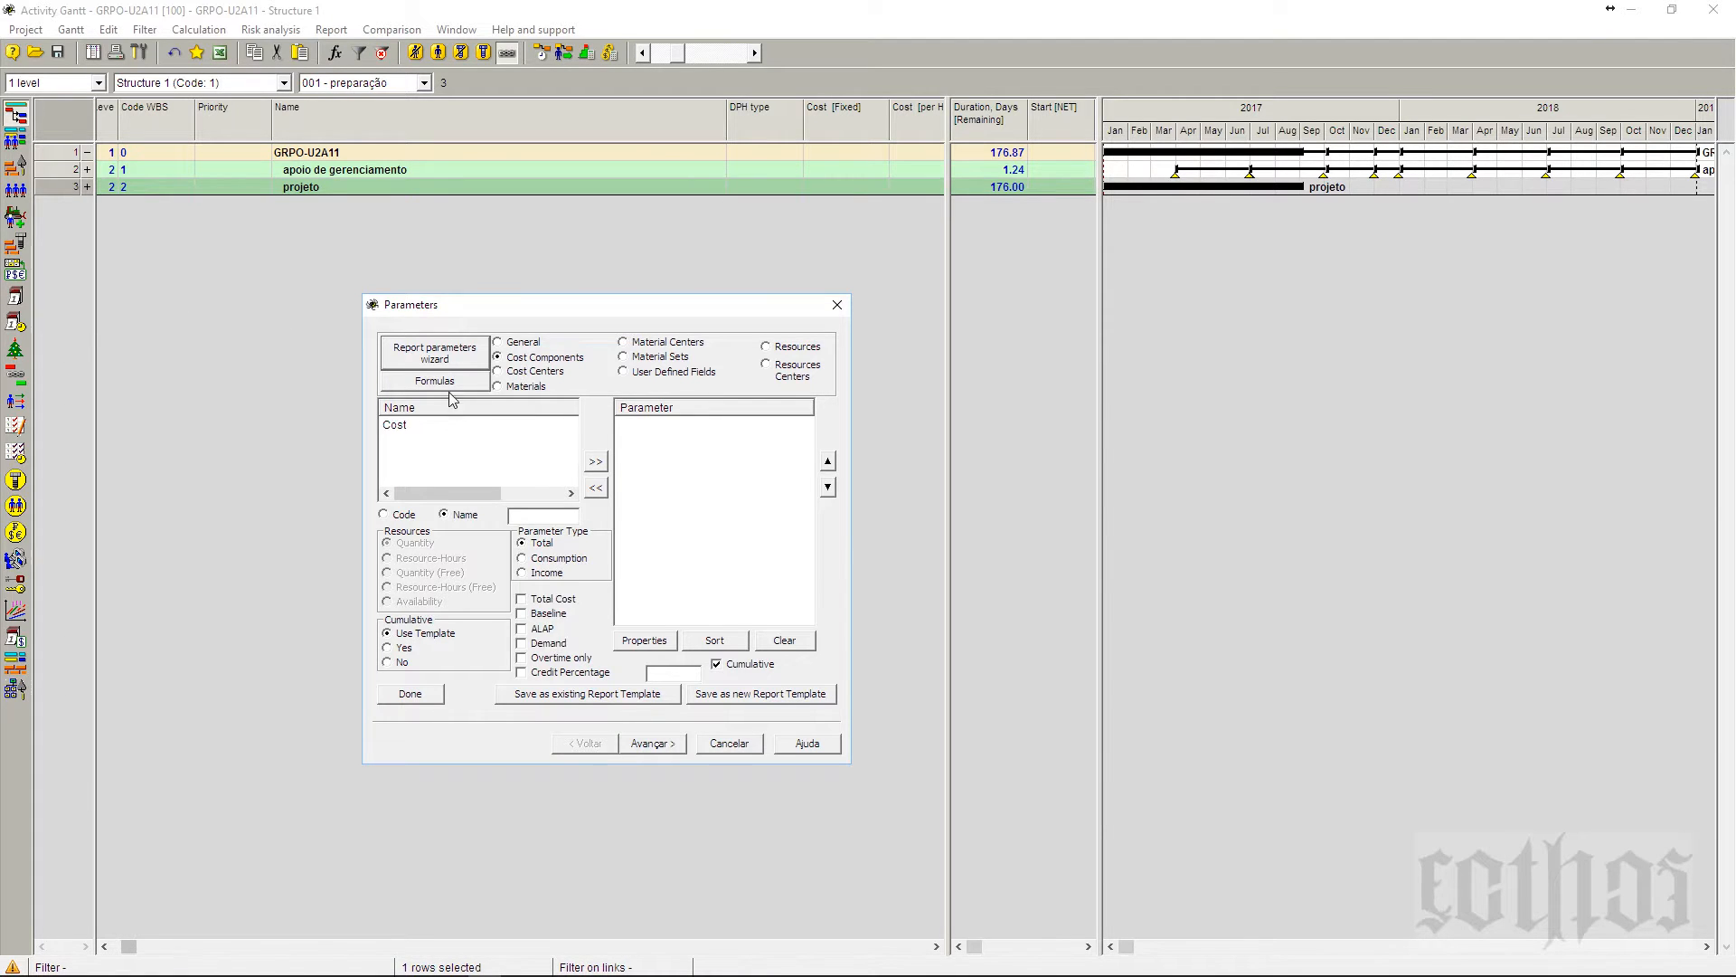
click(394, 425)
click(598, 463)
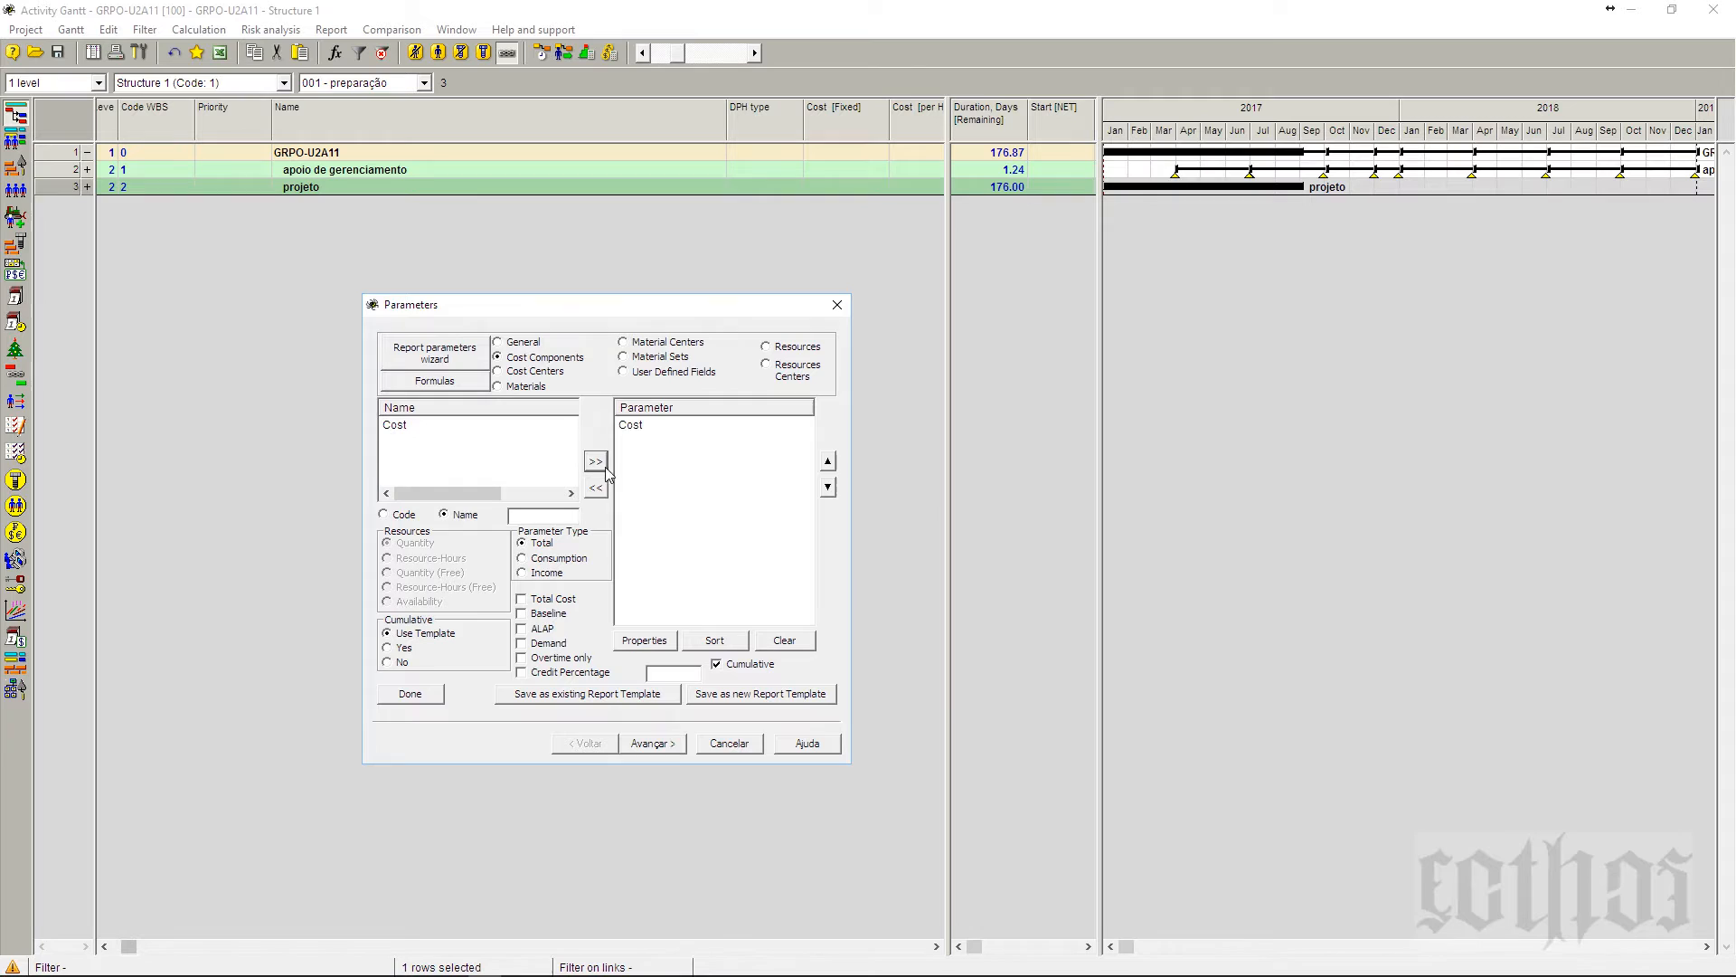
- Generate the projeto phase's cost diagram and magnify the timeline to show January to September 2017
click(425, 698)
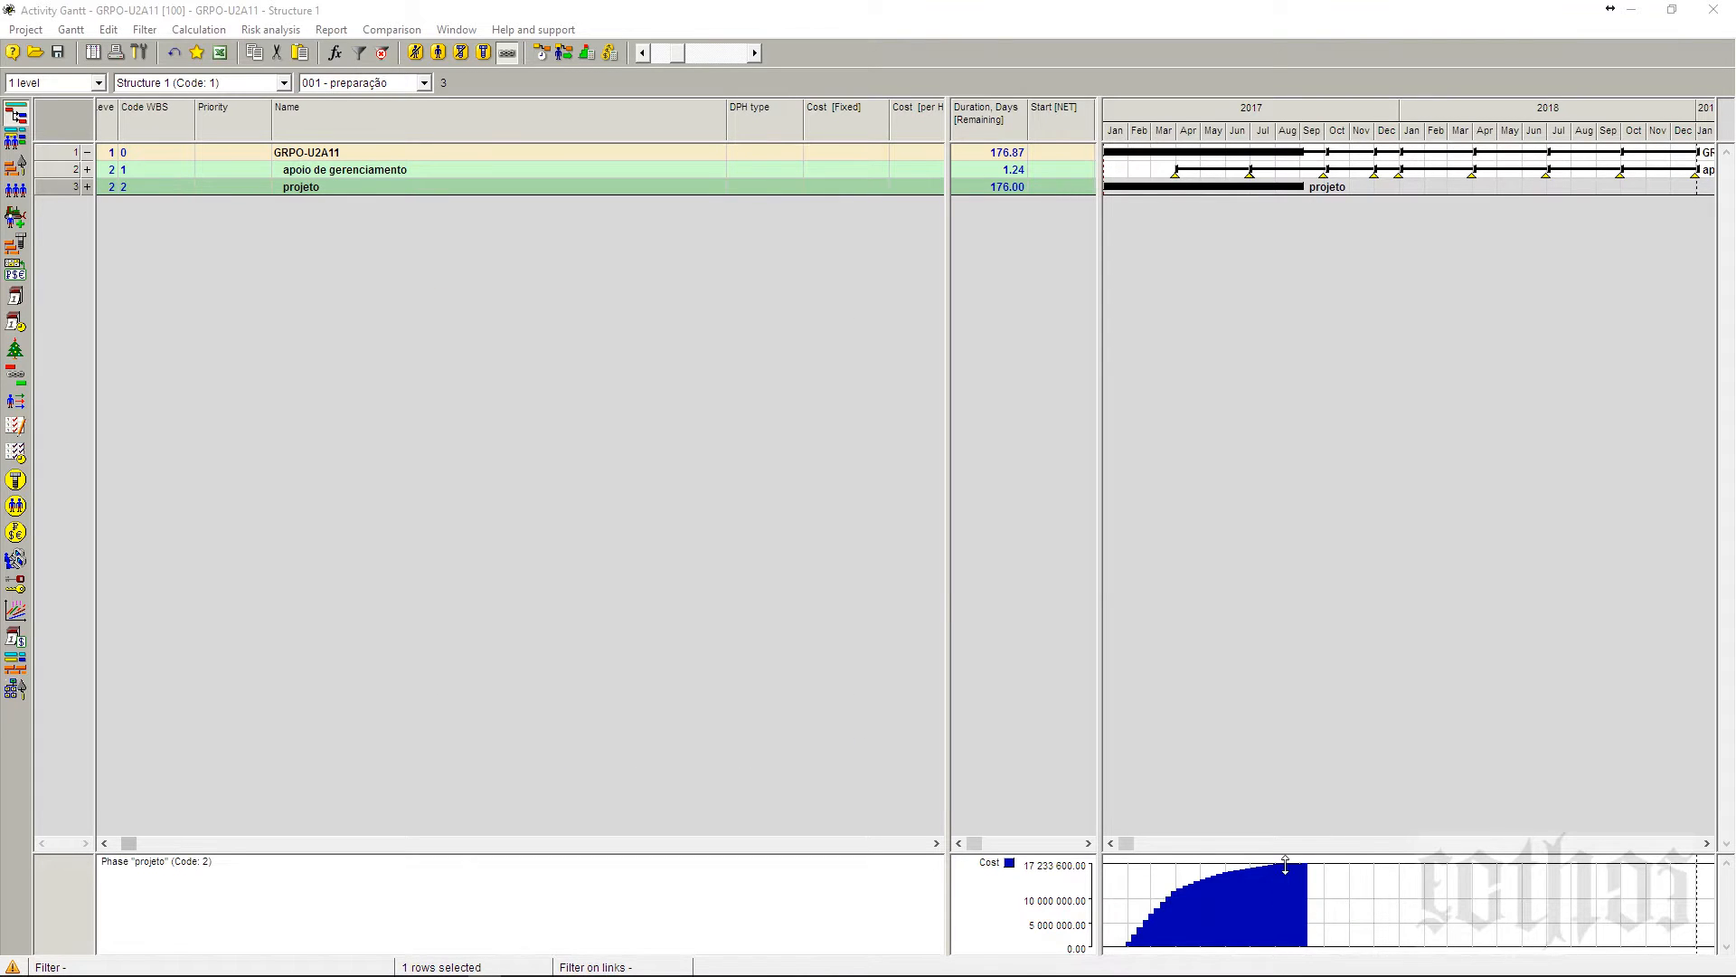
click(740, 54)
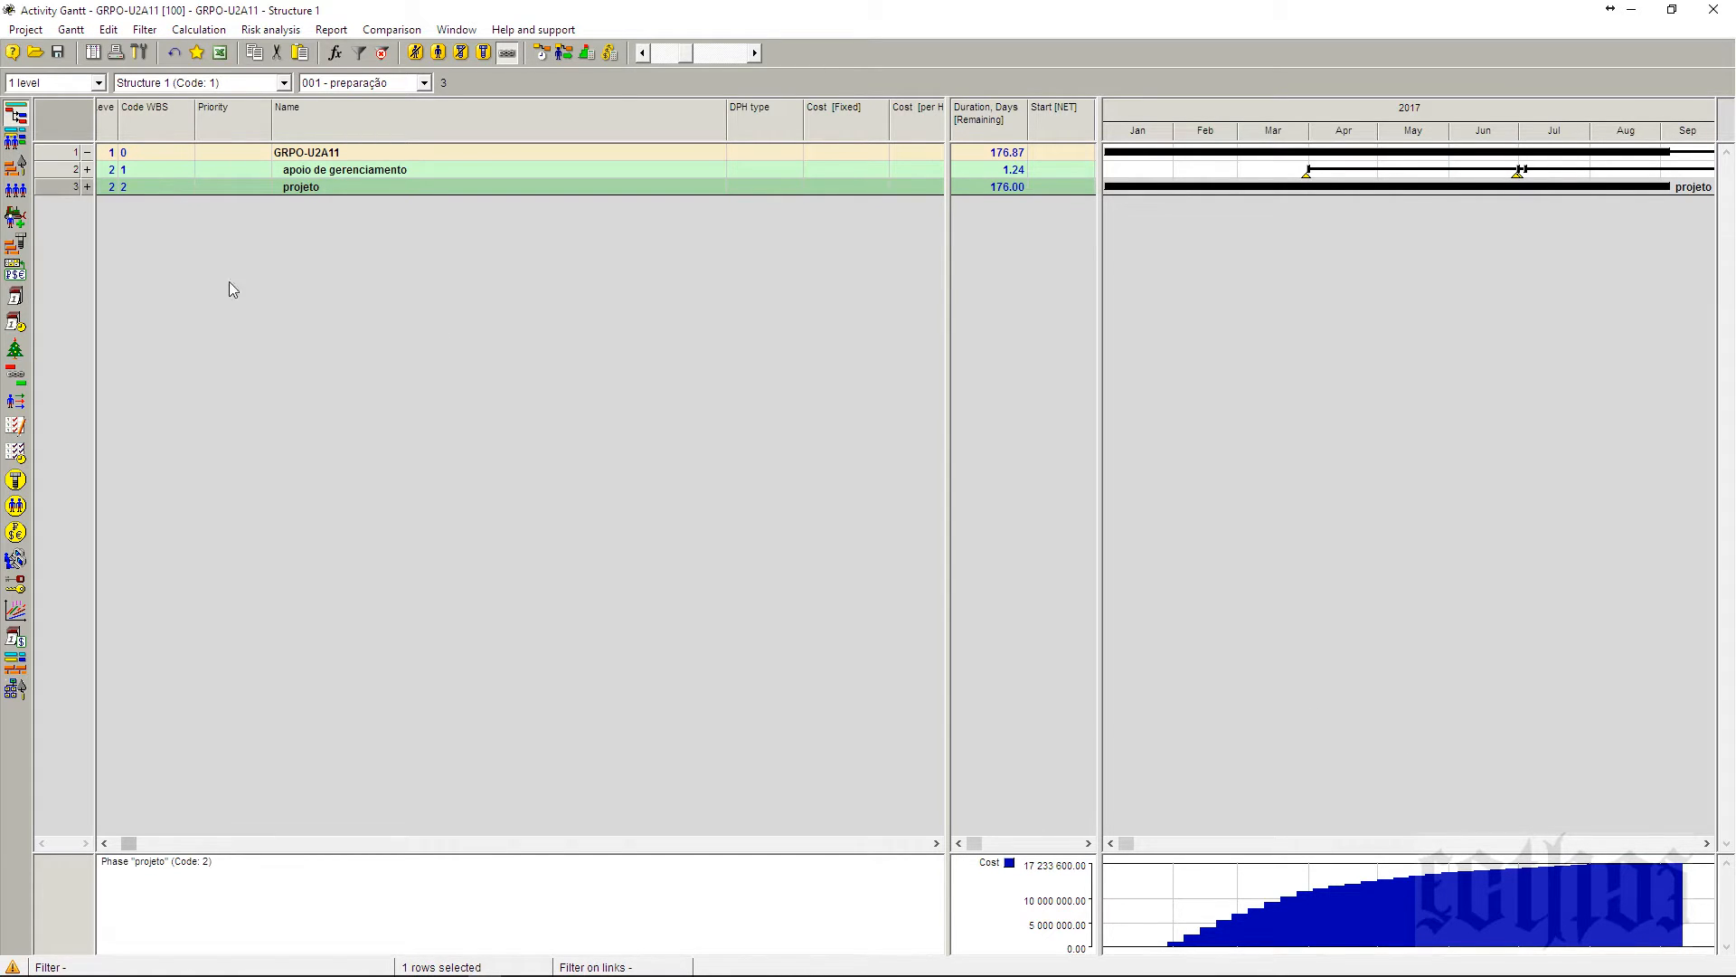
- Expand the projeto phase to examine the grupo 1 and grupo 2 works against the cost curve, then collapse it again
click(88, 187)
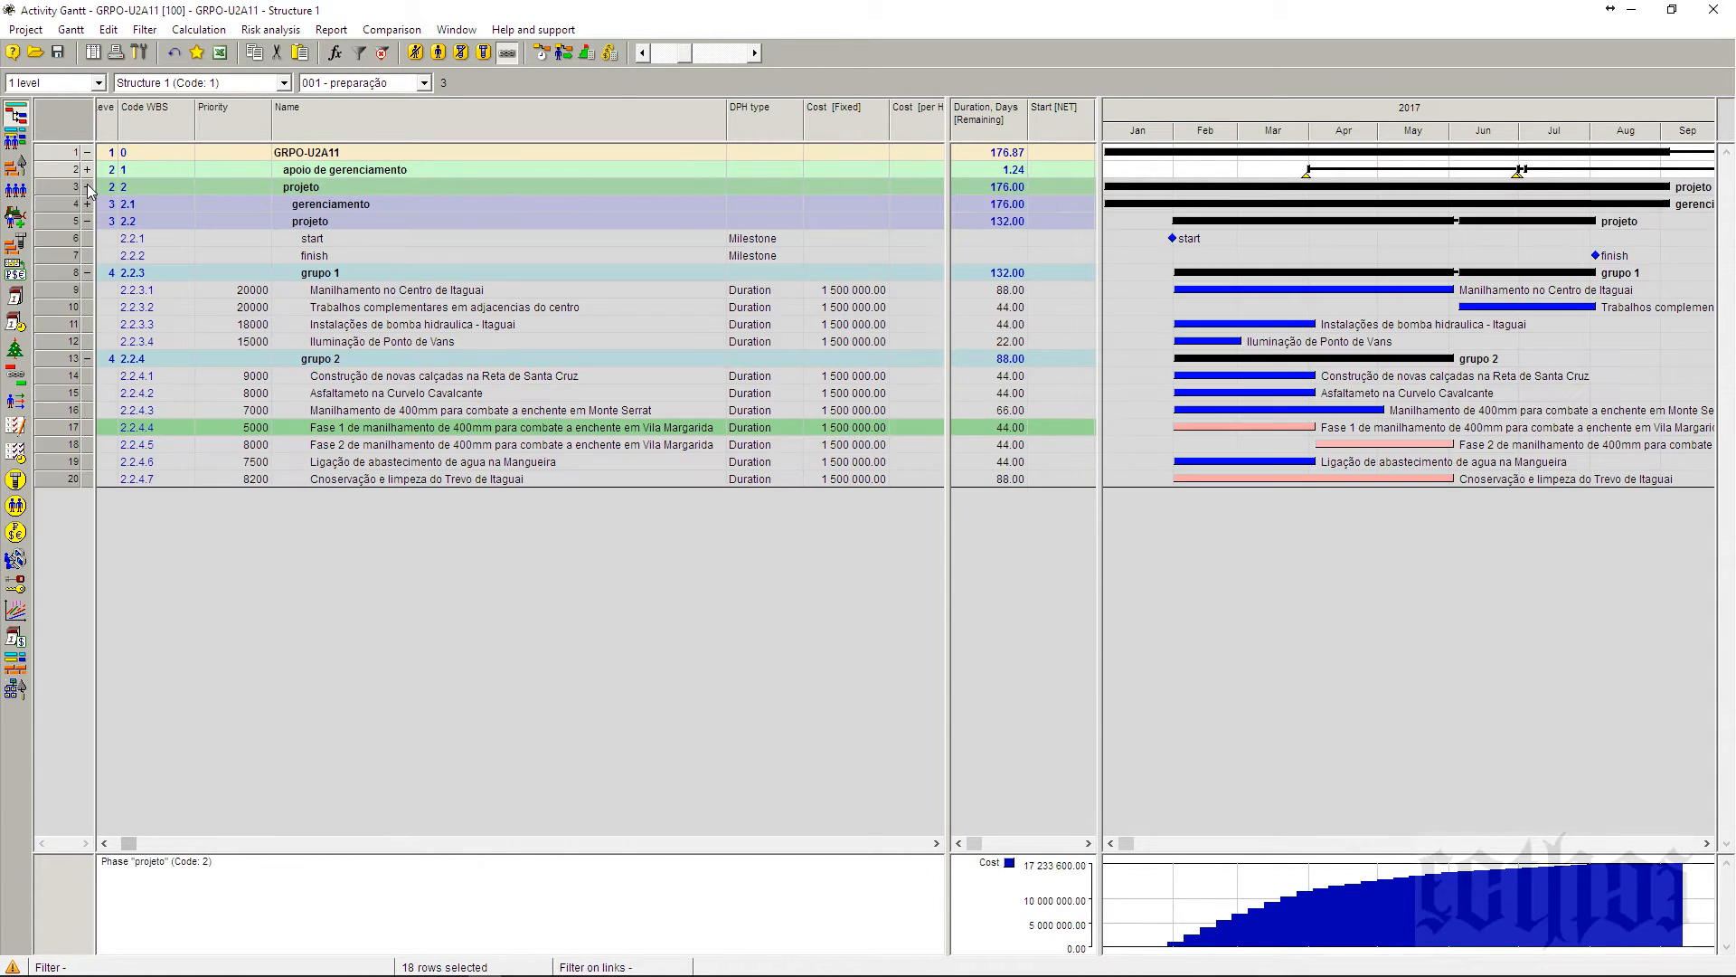
click(226, 306)
click(88, 221)
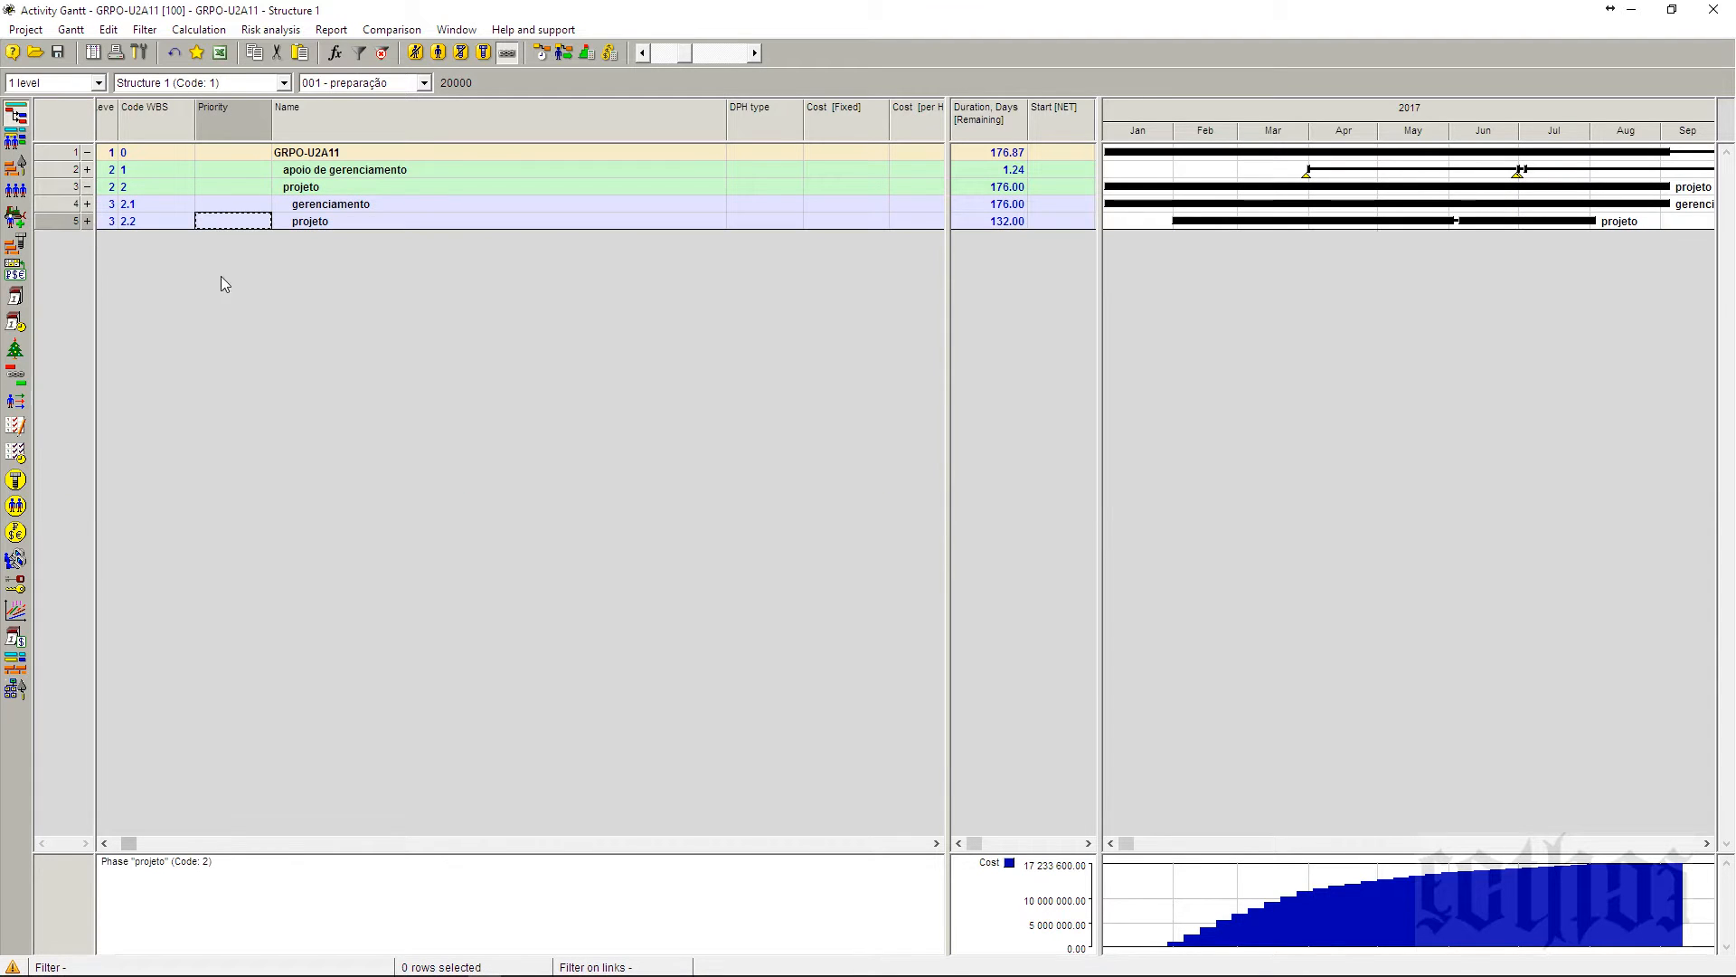
click(87, 221)
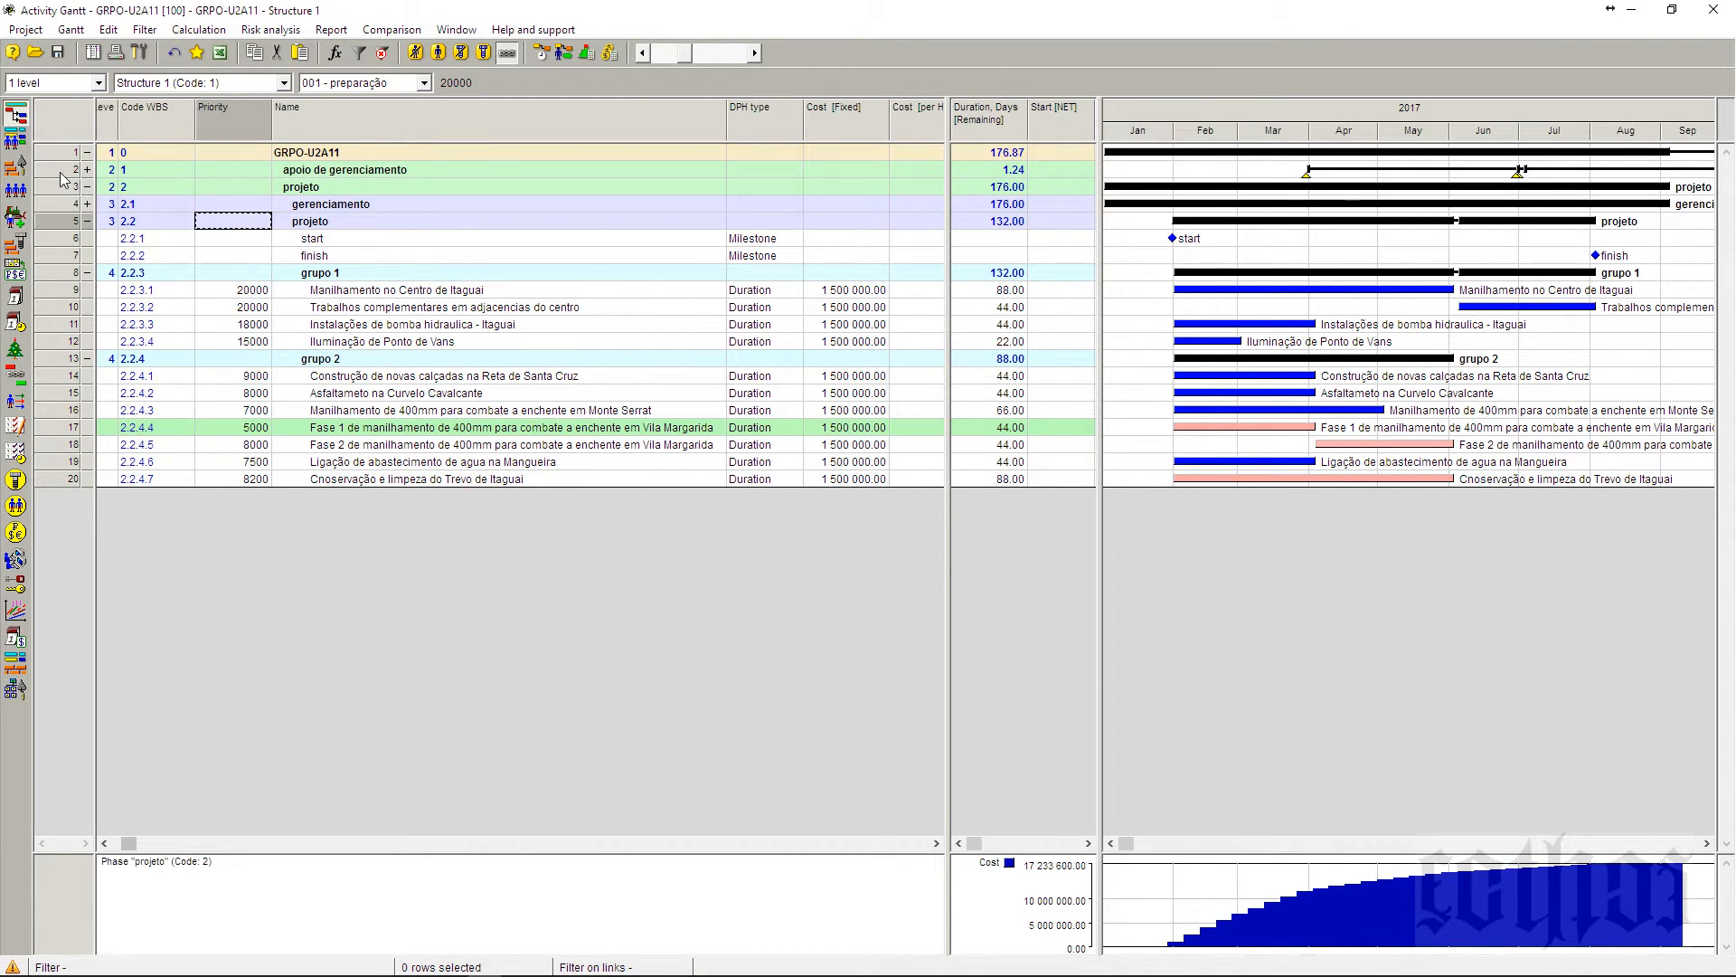
click(87, 186)
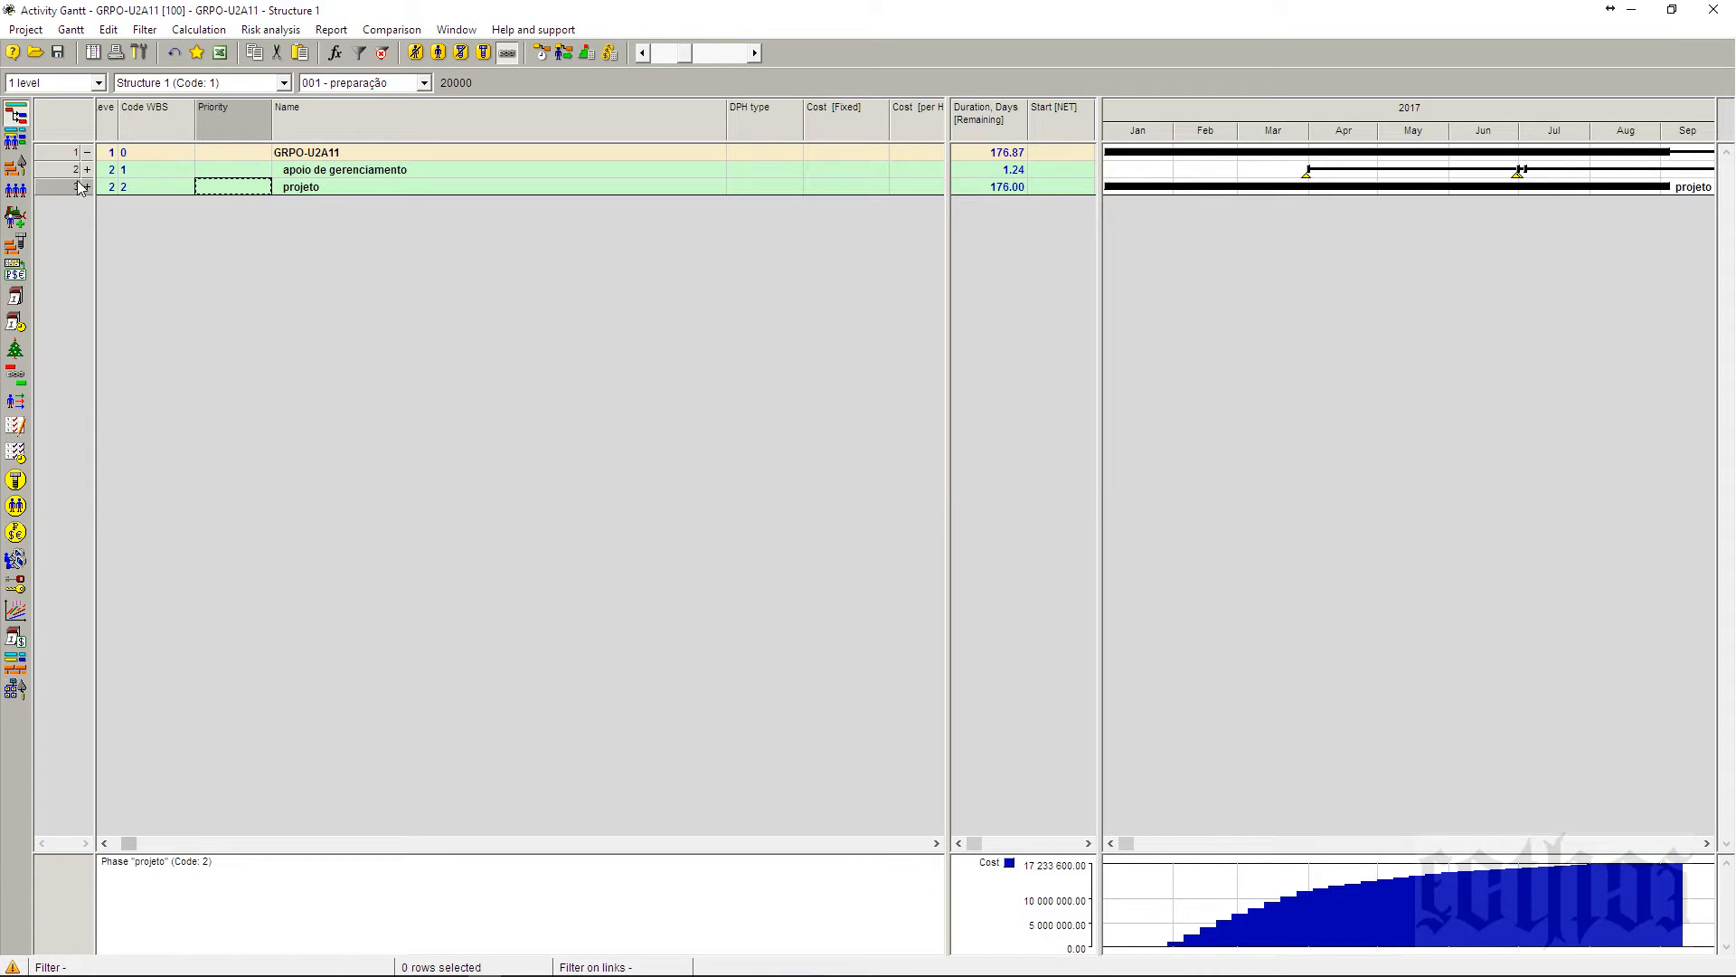
- Create a general diagram for the apoio de gerenciamento phase with the Cost component as its parameter
click(71, 170)
right_click(71, 174)
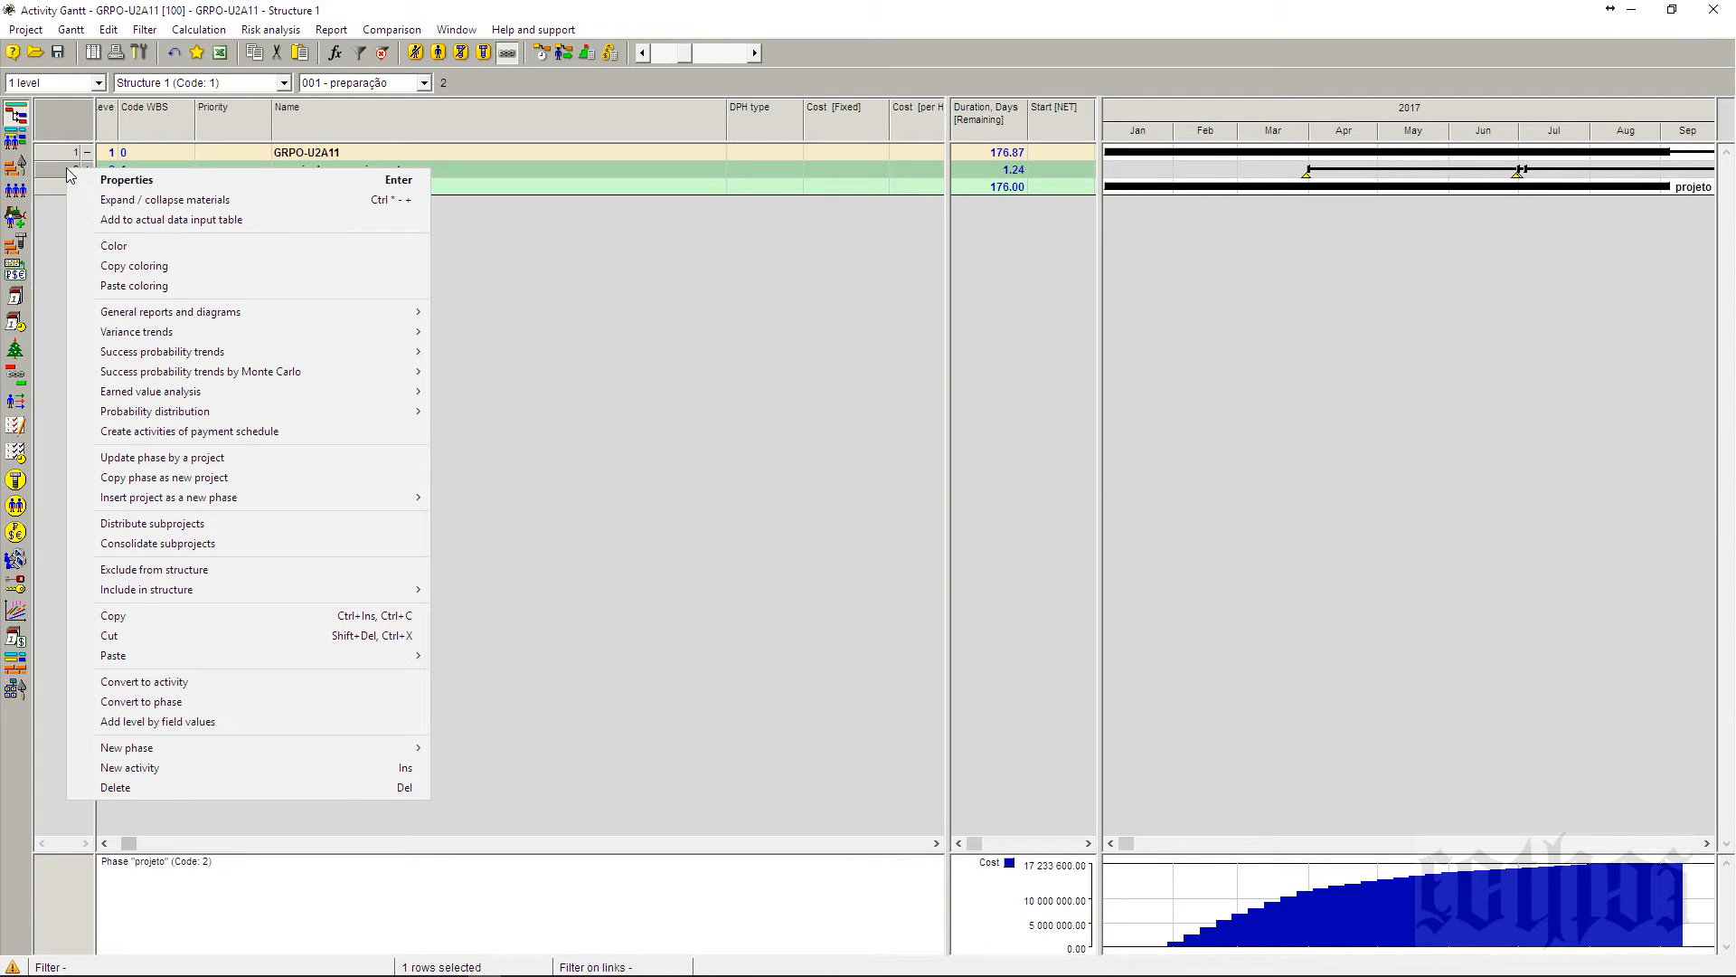
mouse_move(155, 312)
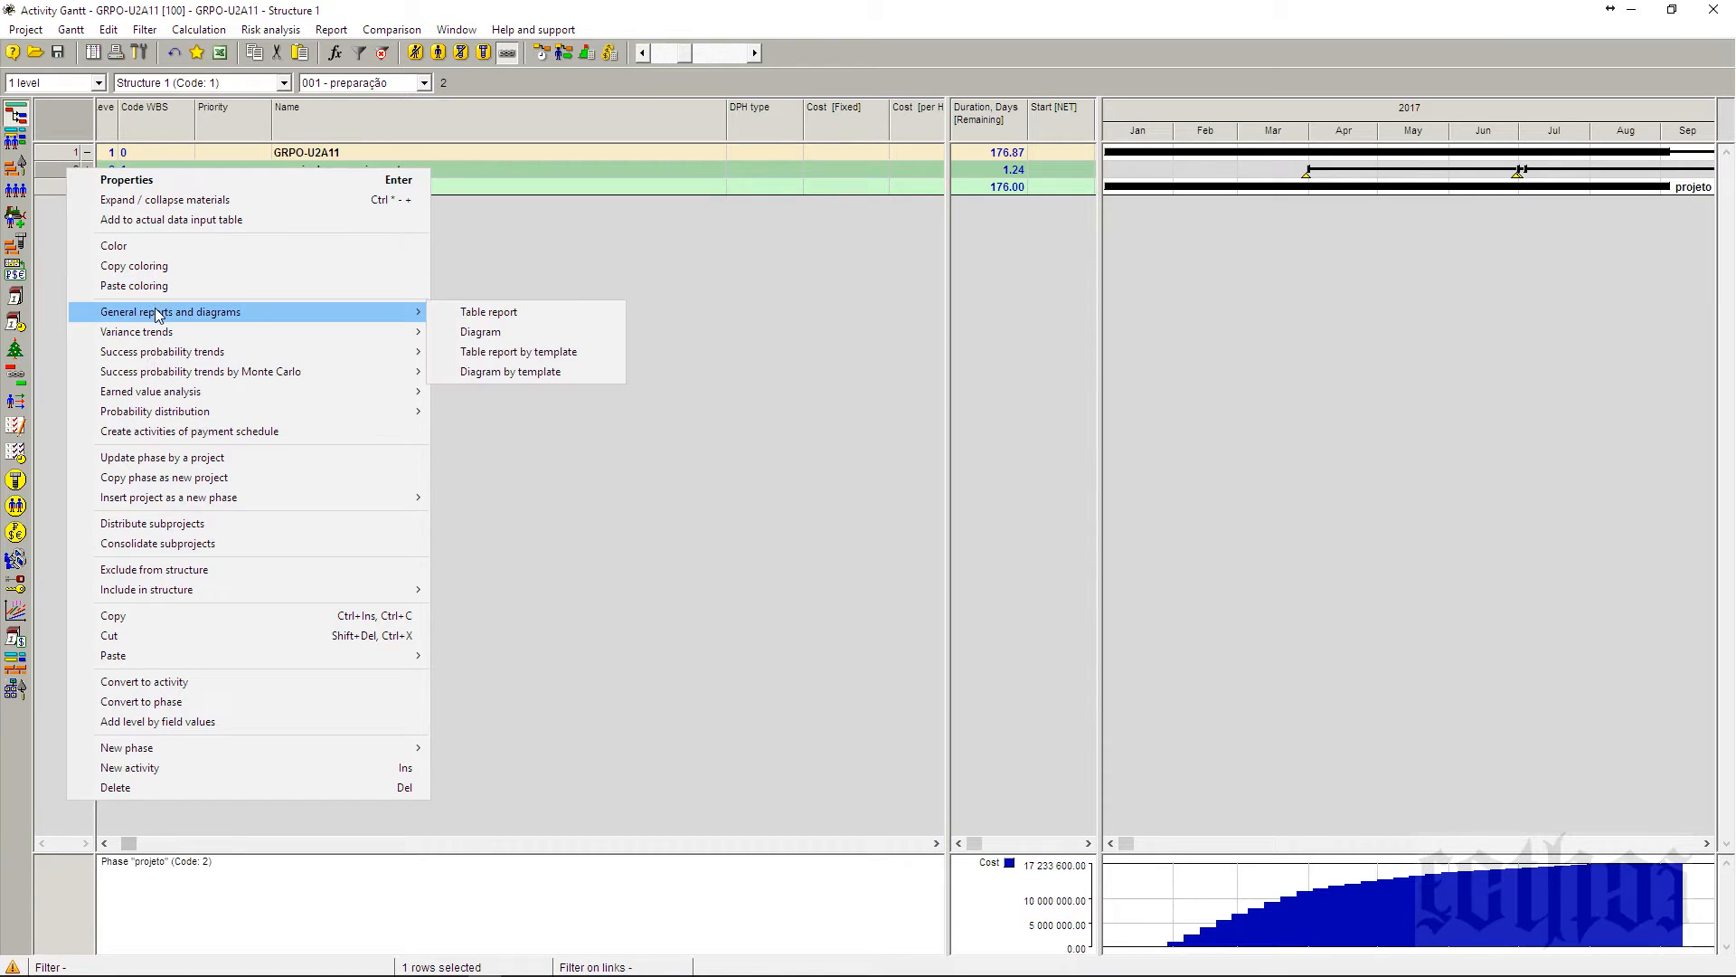
click(519, 333)
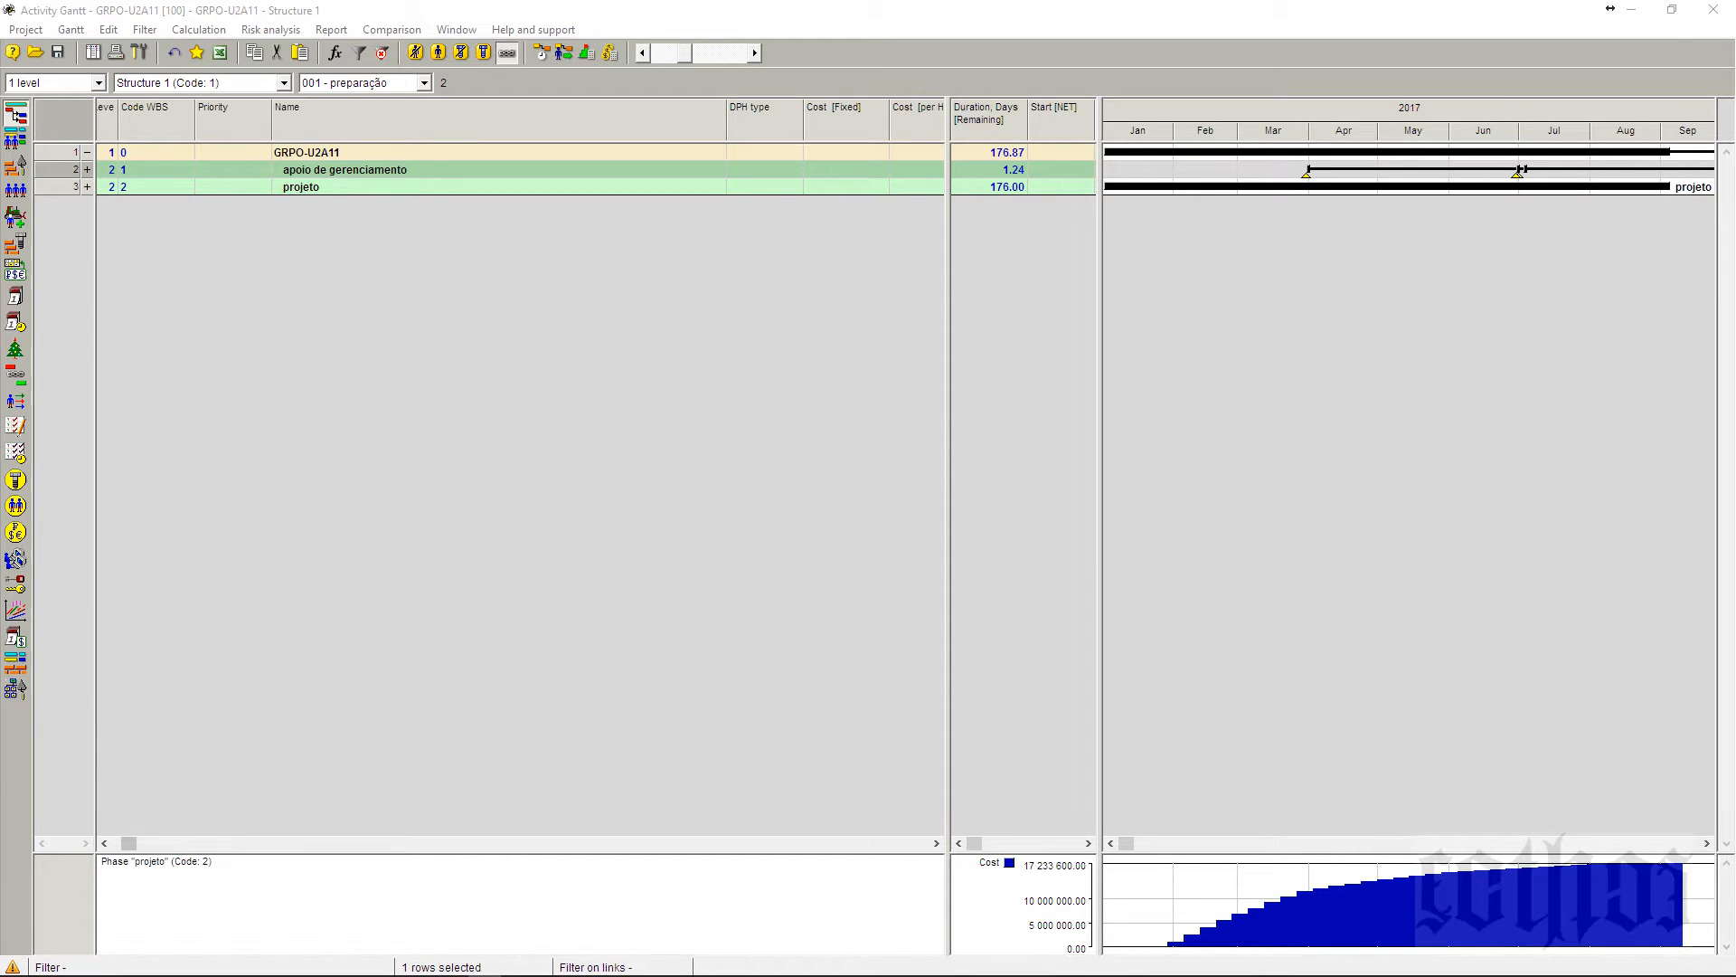
click(425, 436)
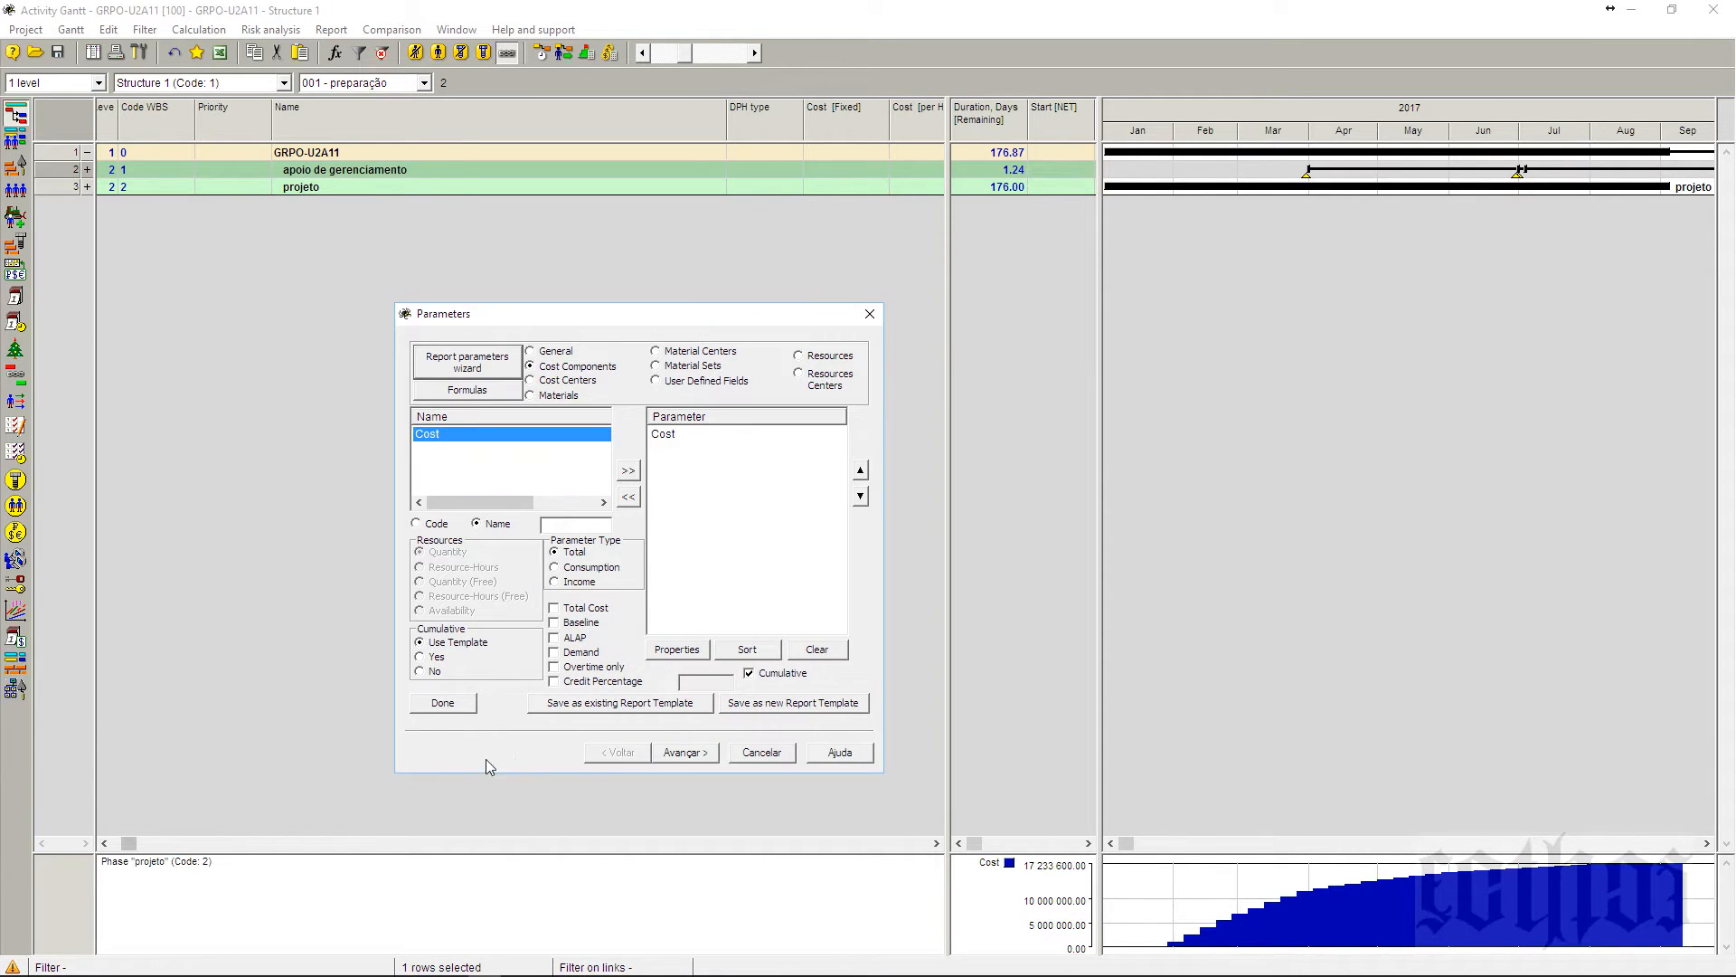
click(433, 703)
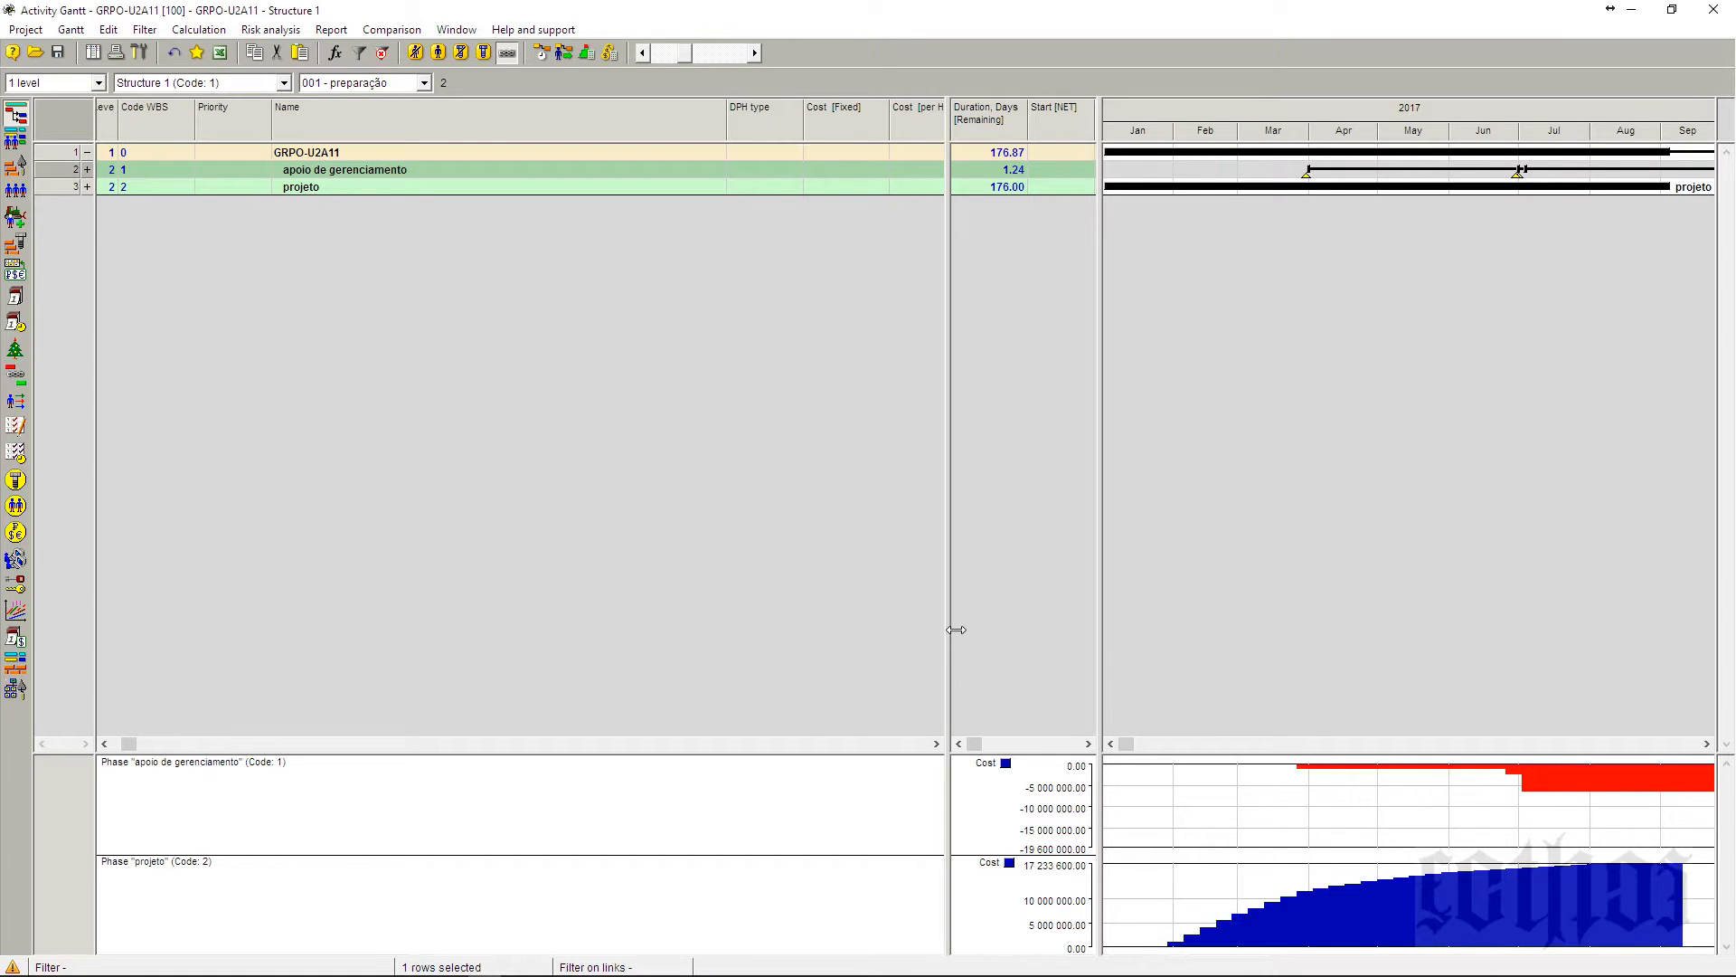
- Narrow the activity tables to widen the timeline, and make the apoio de gerenciamento cost diagram taller
drag(955, 629, 512, 652)
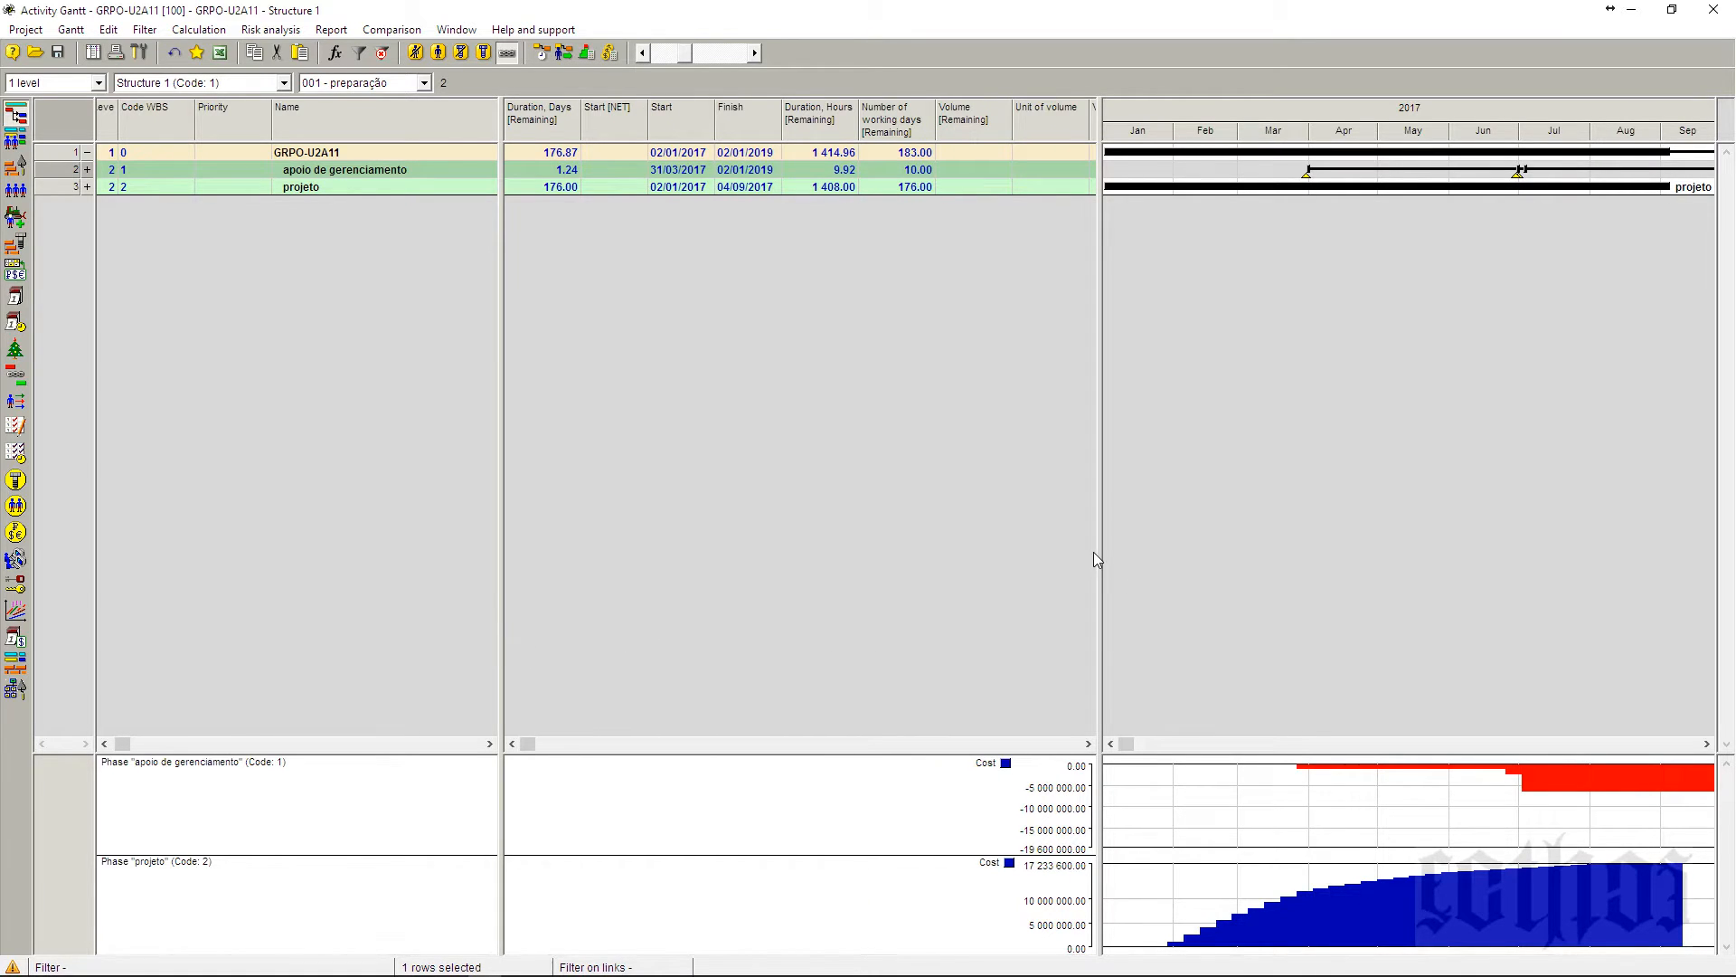
drag(1097, 554, 595, 628)
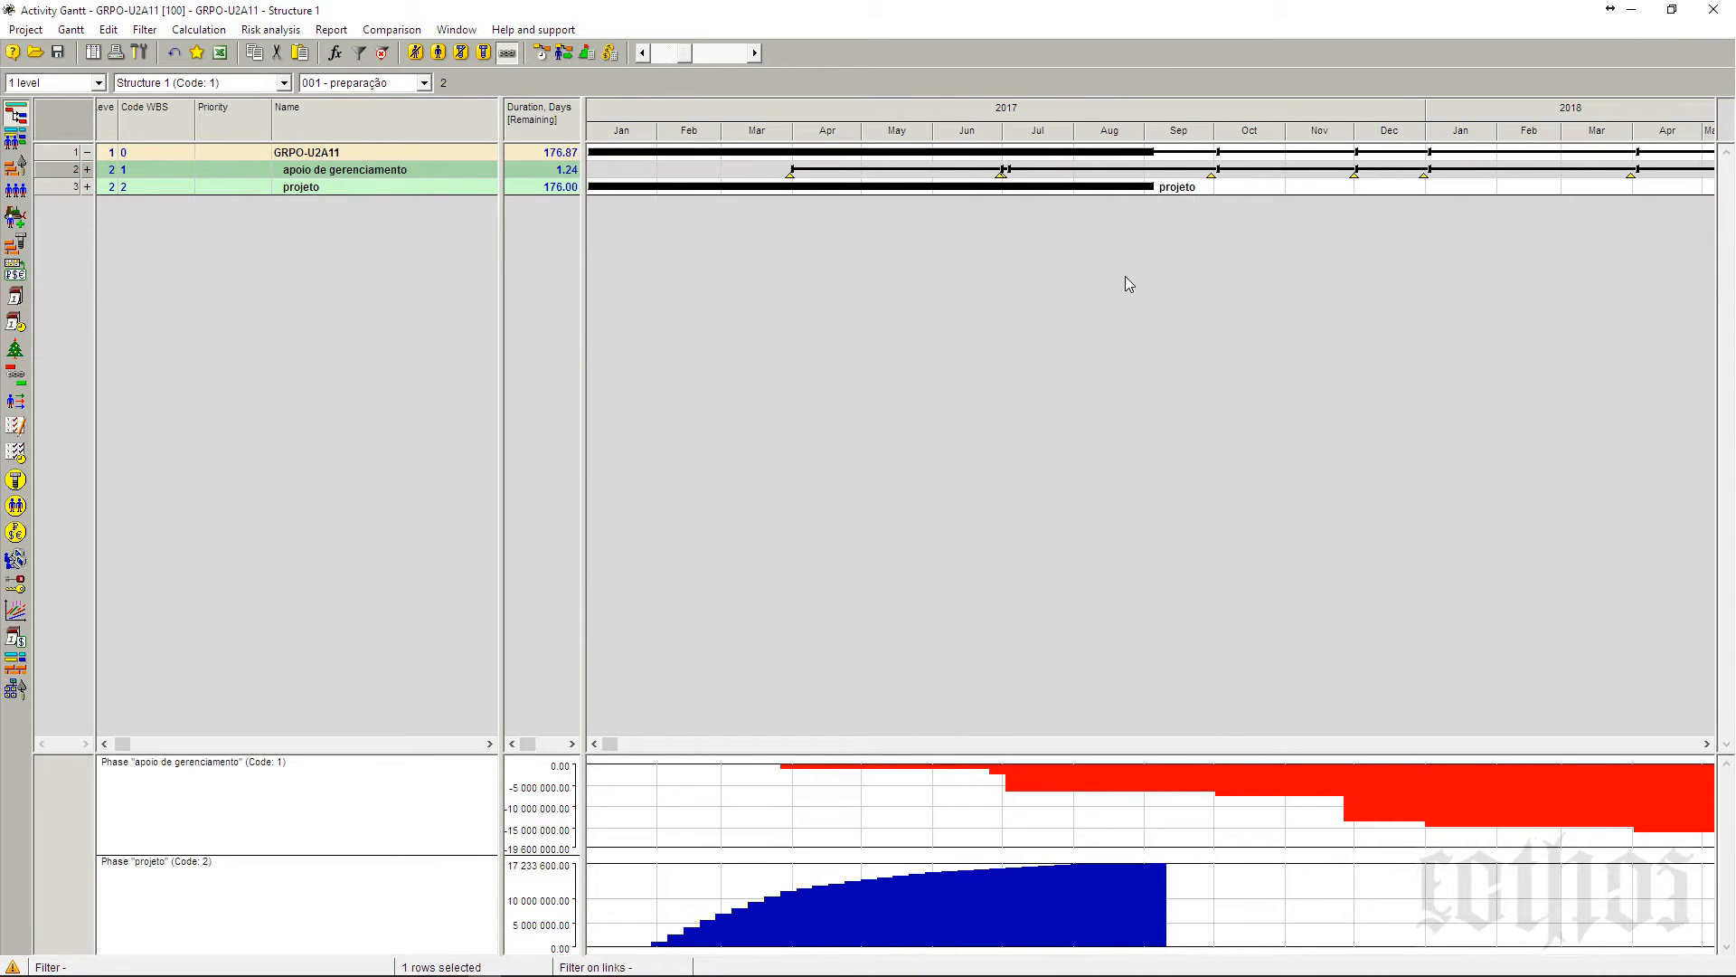
right_click(1338, 782)
click(1367, 813)
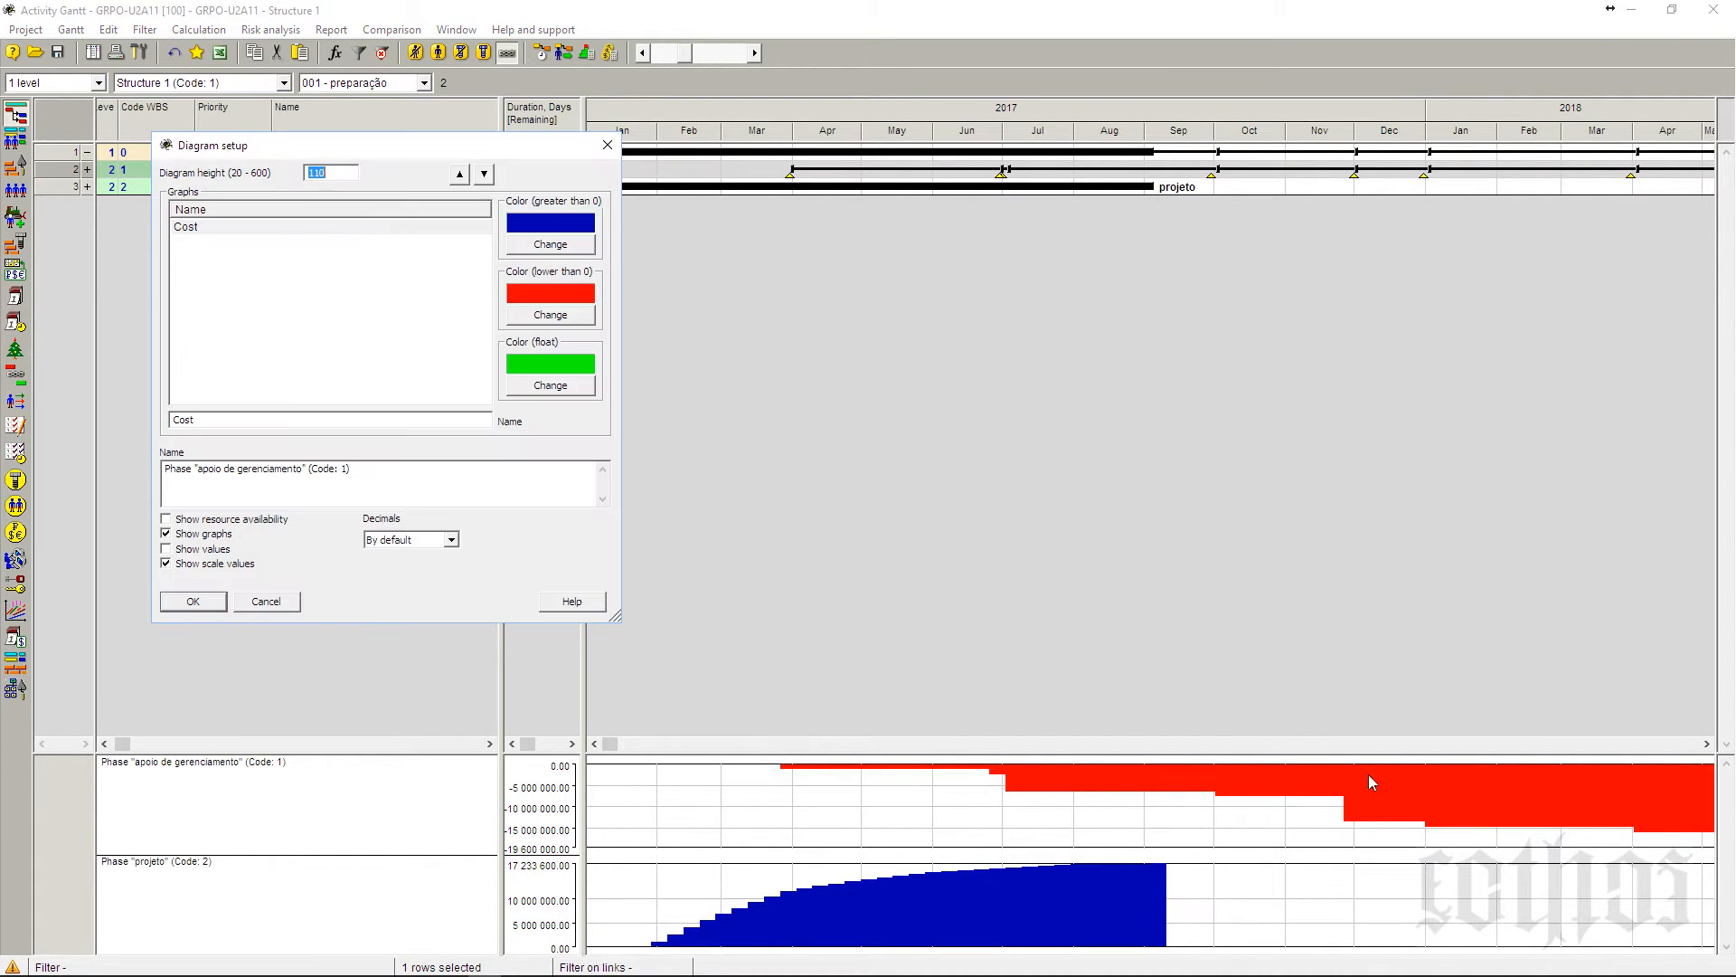
key(Return)
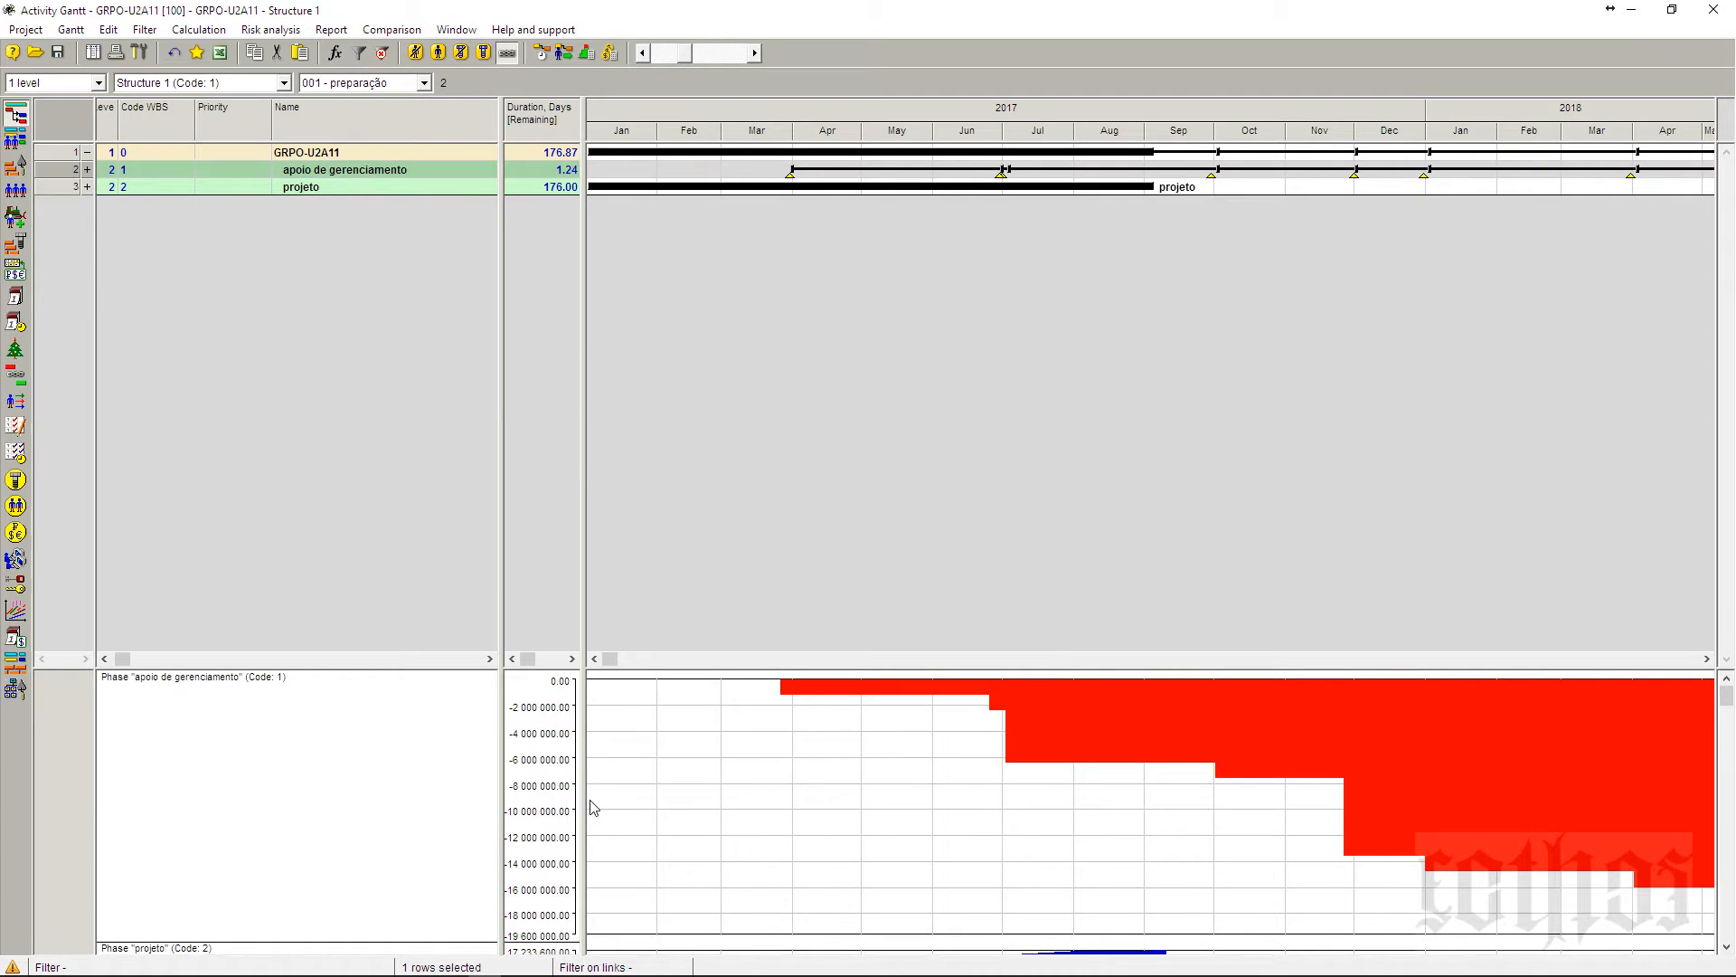
drag(585, 806, 633, 806)
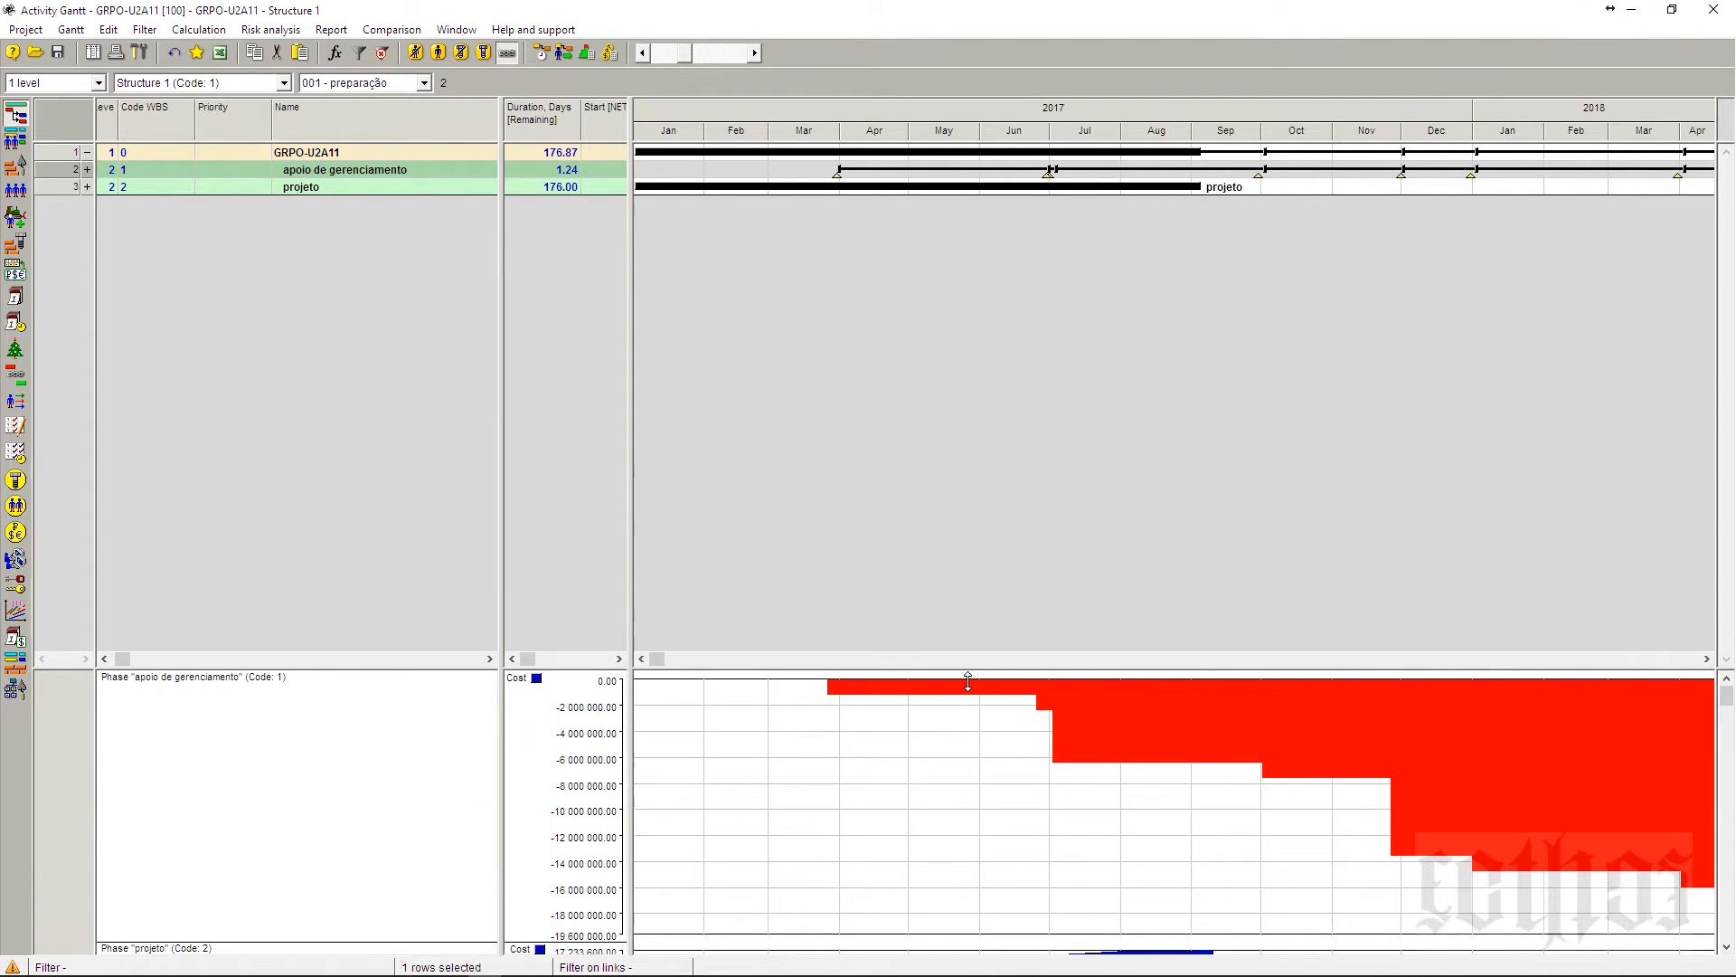
drag(960, 671, 1025, 213)
- Increase the height of the projeto cost diagram to match the apoio de gerenciamento diagram
right_click(1129, 876)
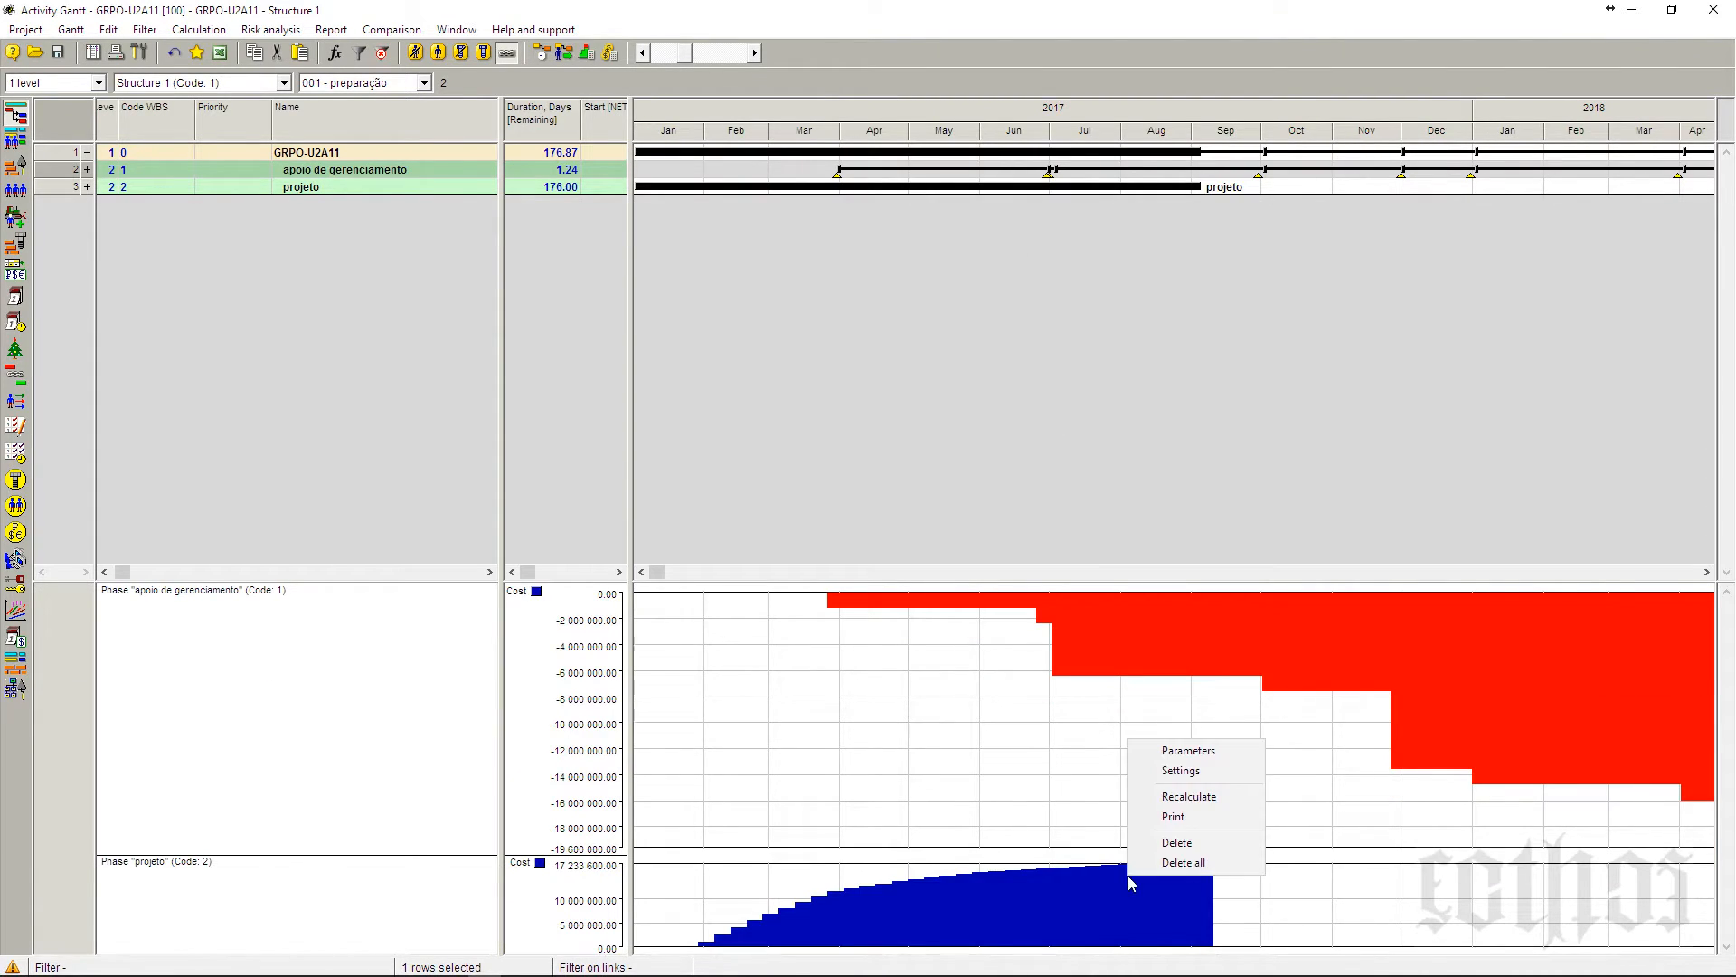
click(1192, 777)
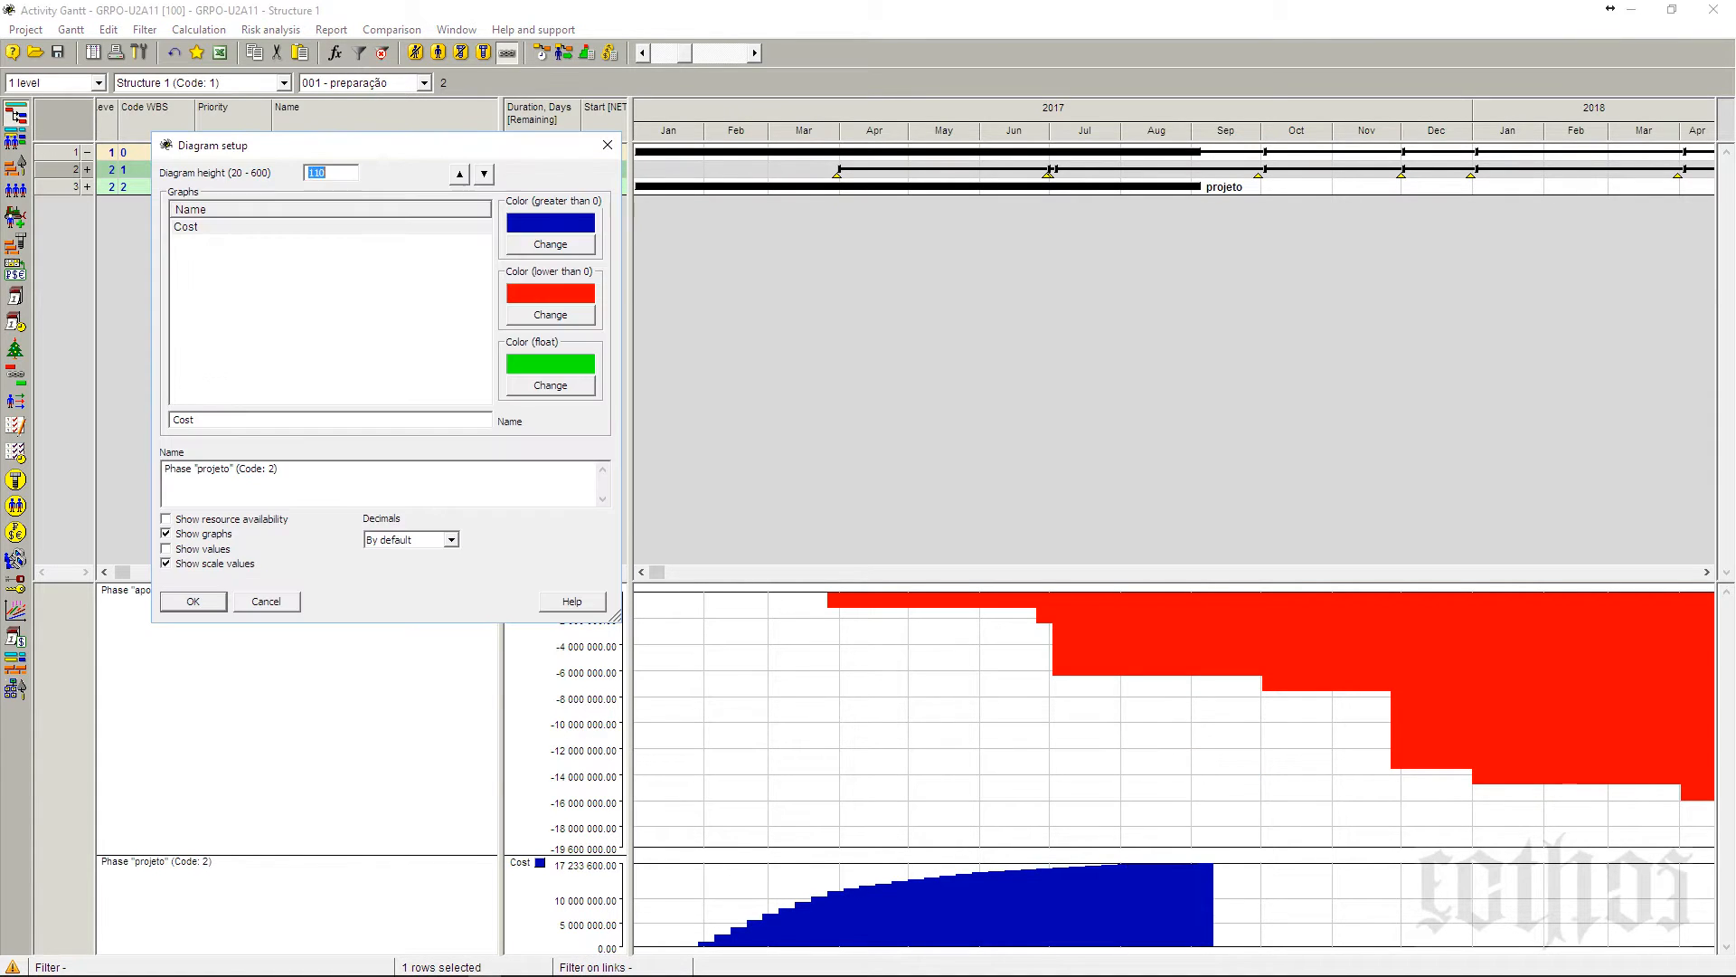
key(Return)
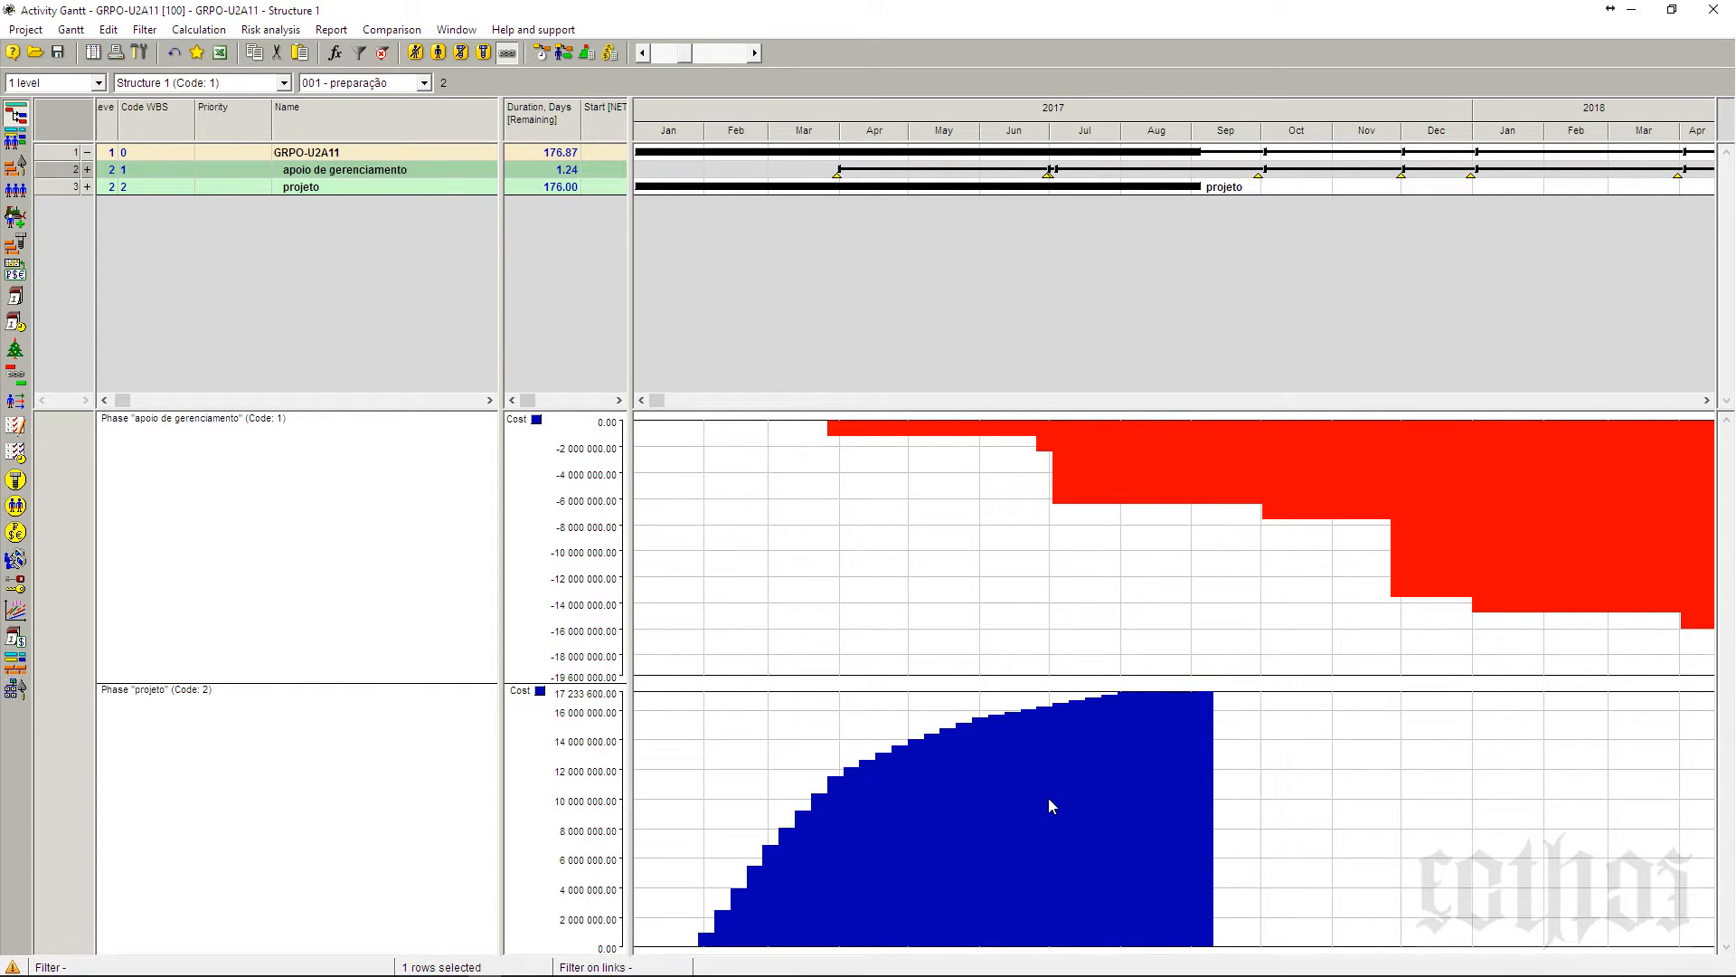
- Create a weekly Cost diagram for the whole GRPO-U2A11 project with a diagram height of 100
click(54, 149)
right_click(56, 154)
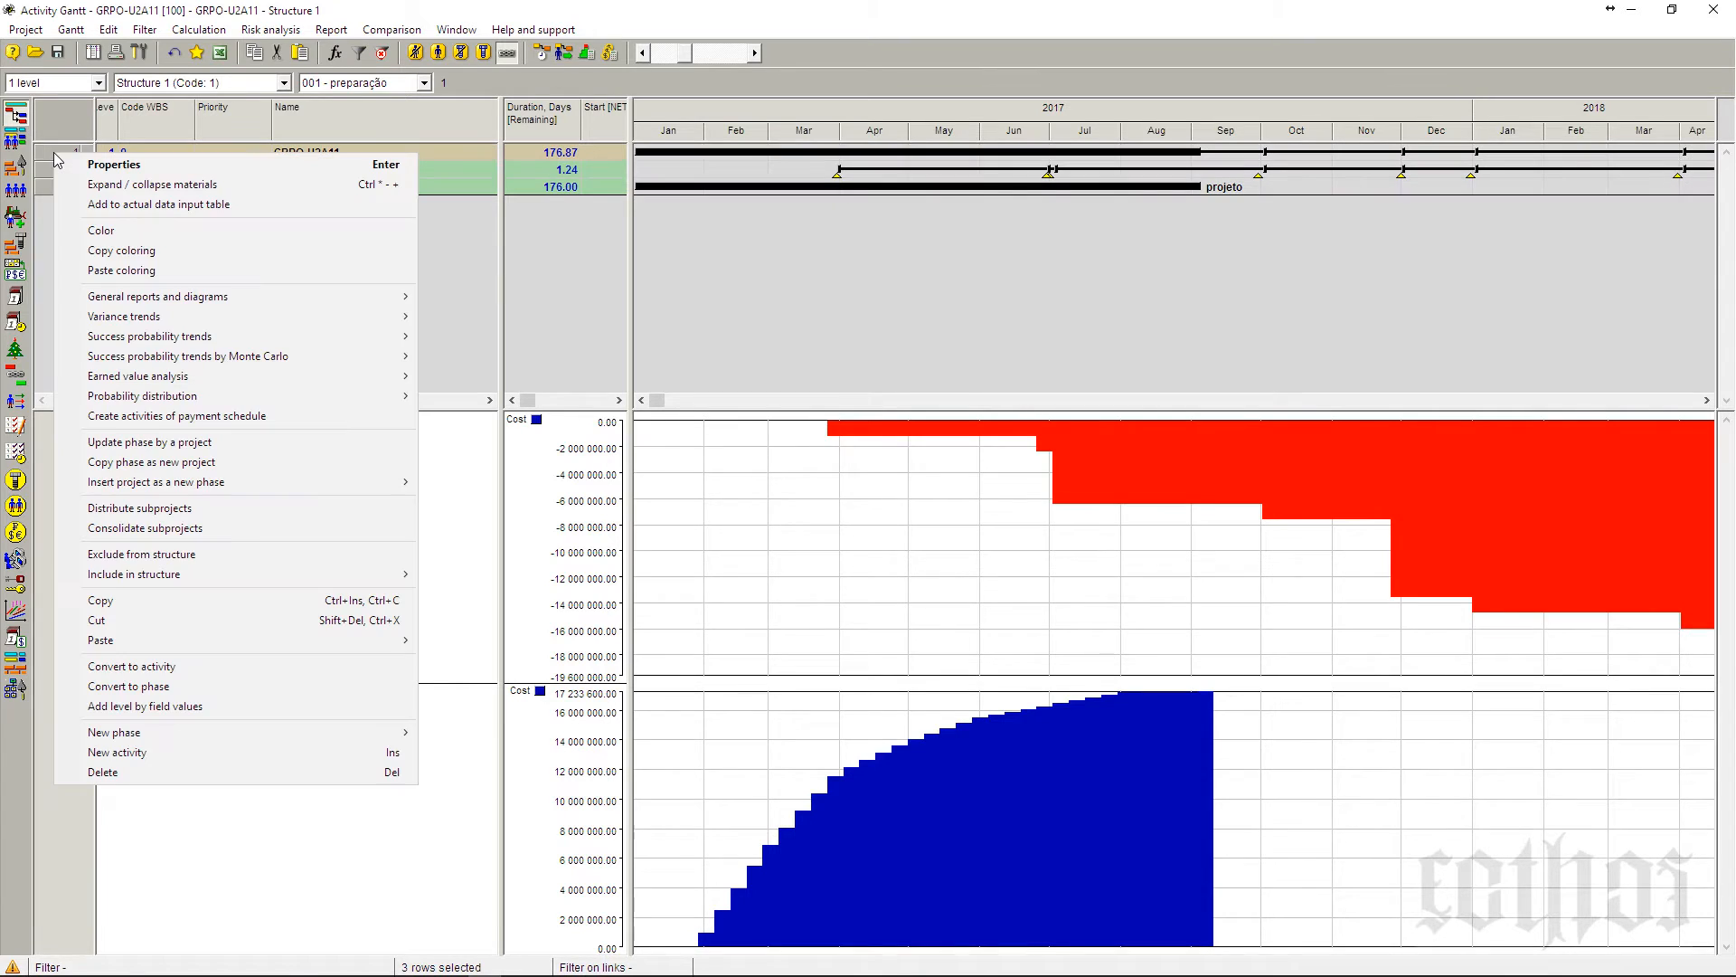
mouse_move(163, 296)
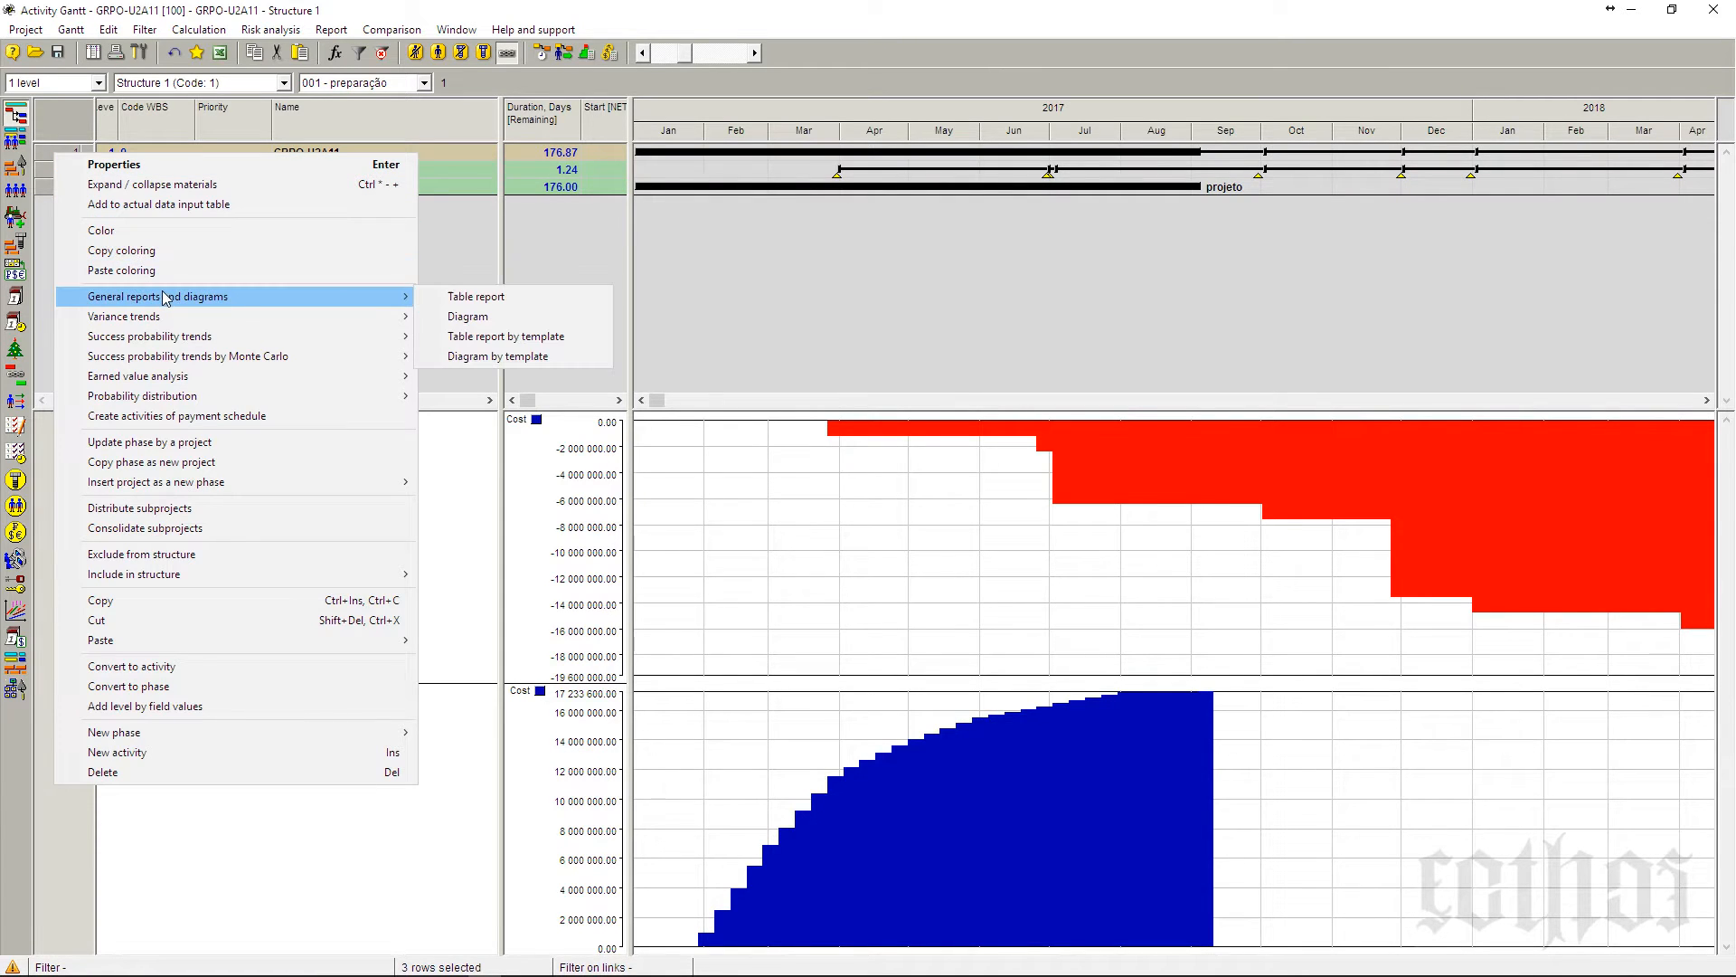
click(468, 316)
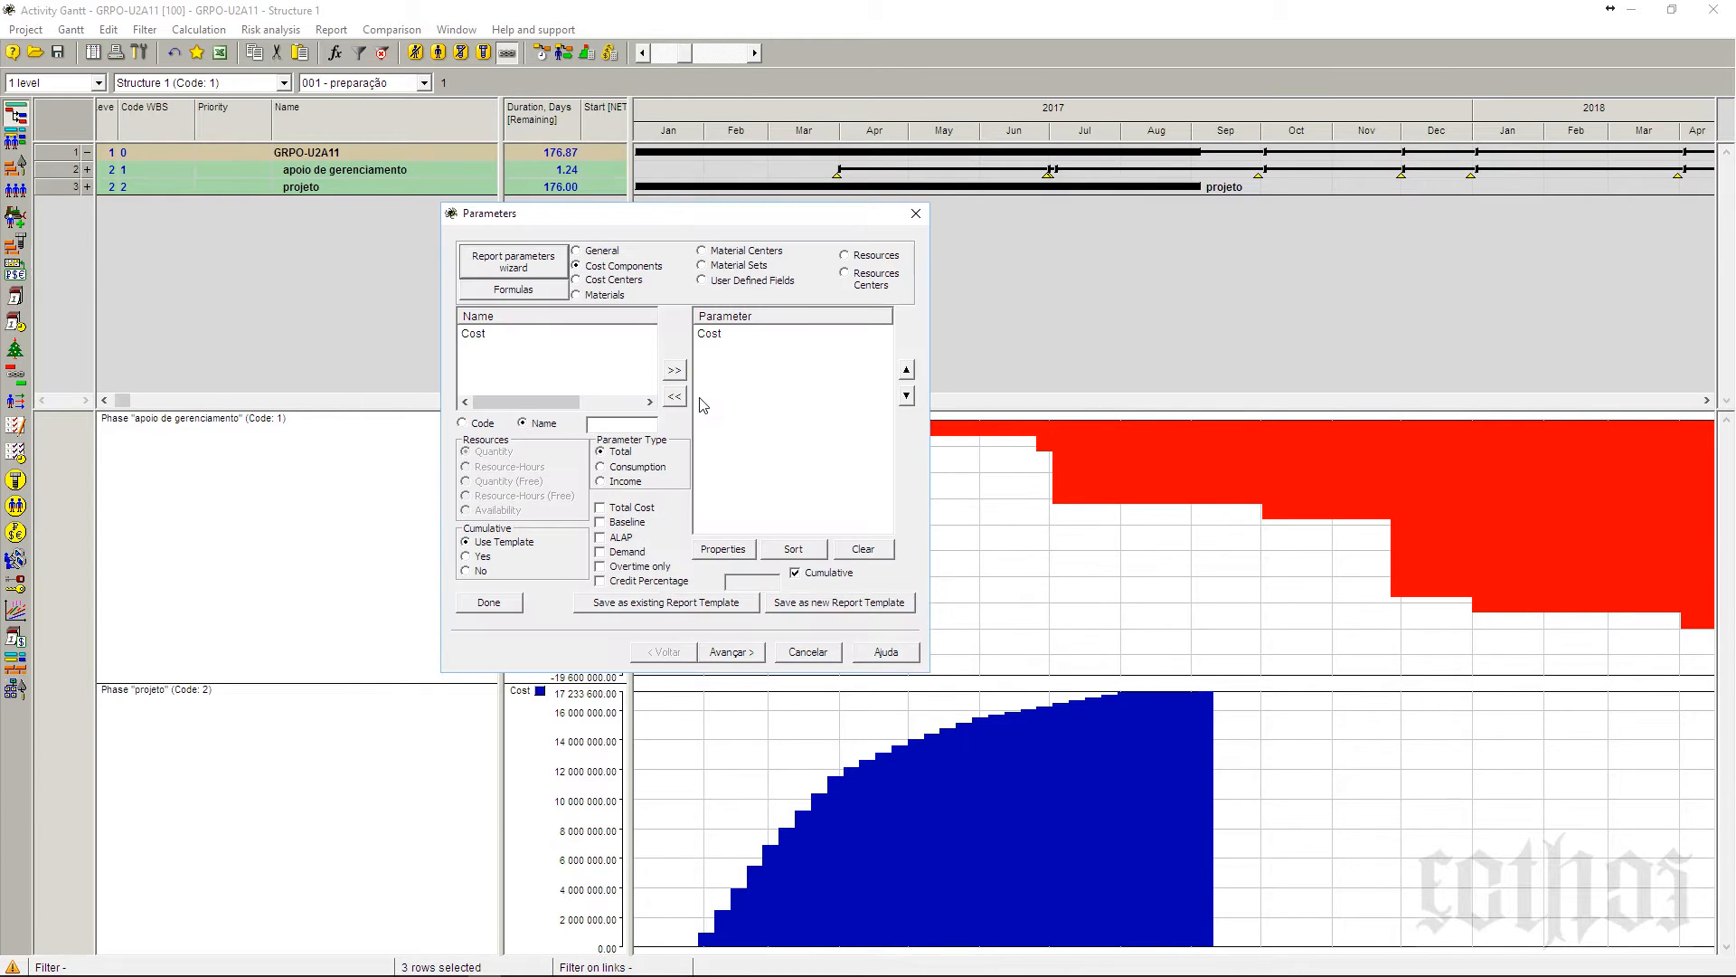
click(731, 651)
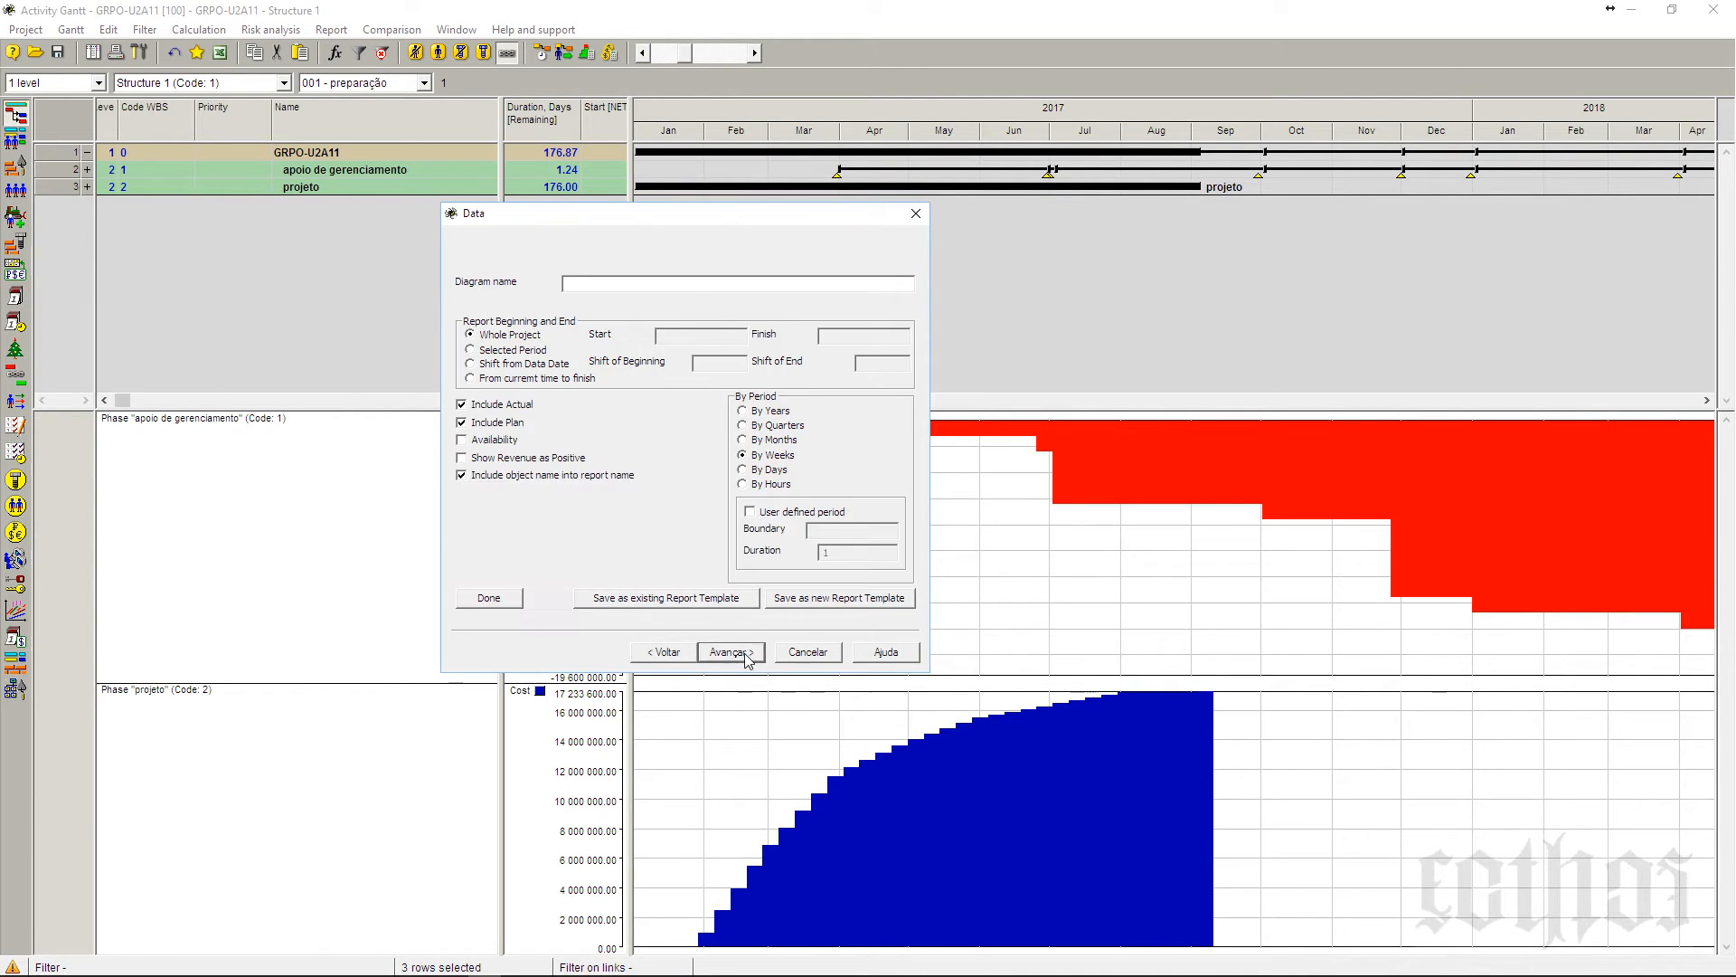
click(731, 651)
text(100)
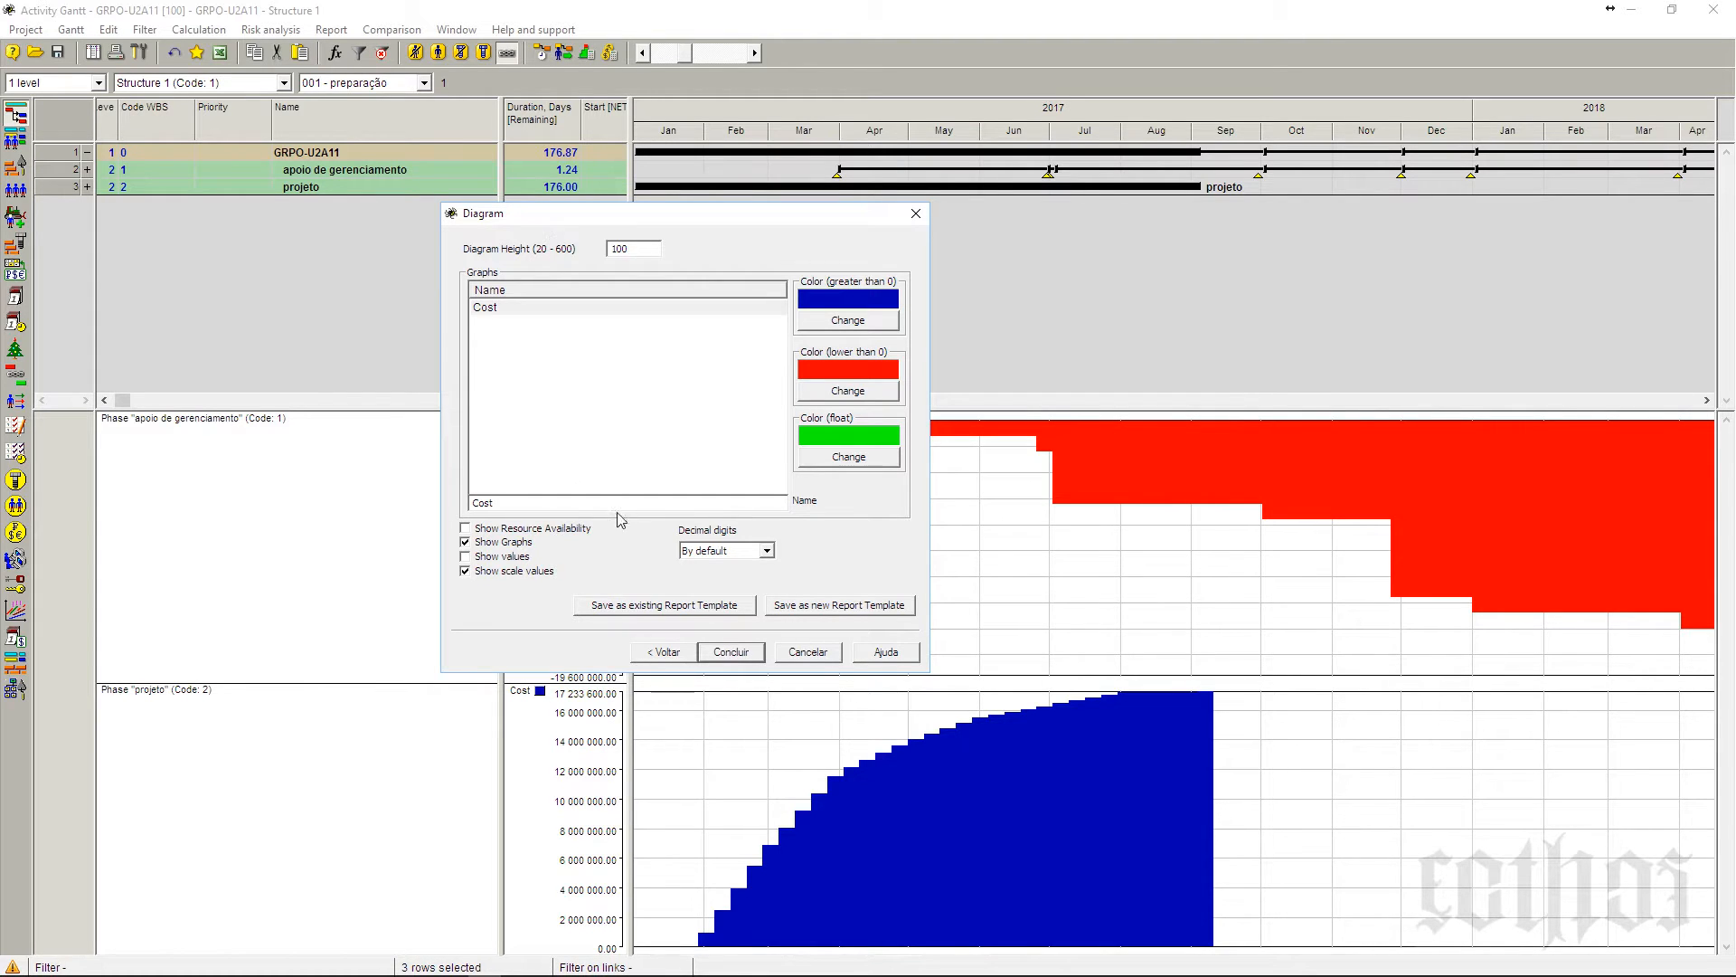
click(736, 656)
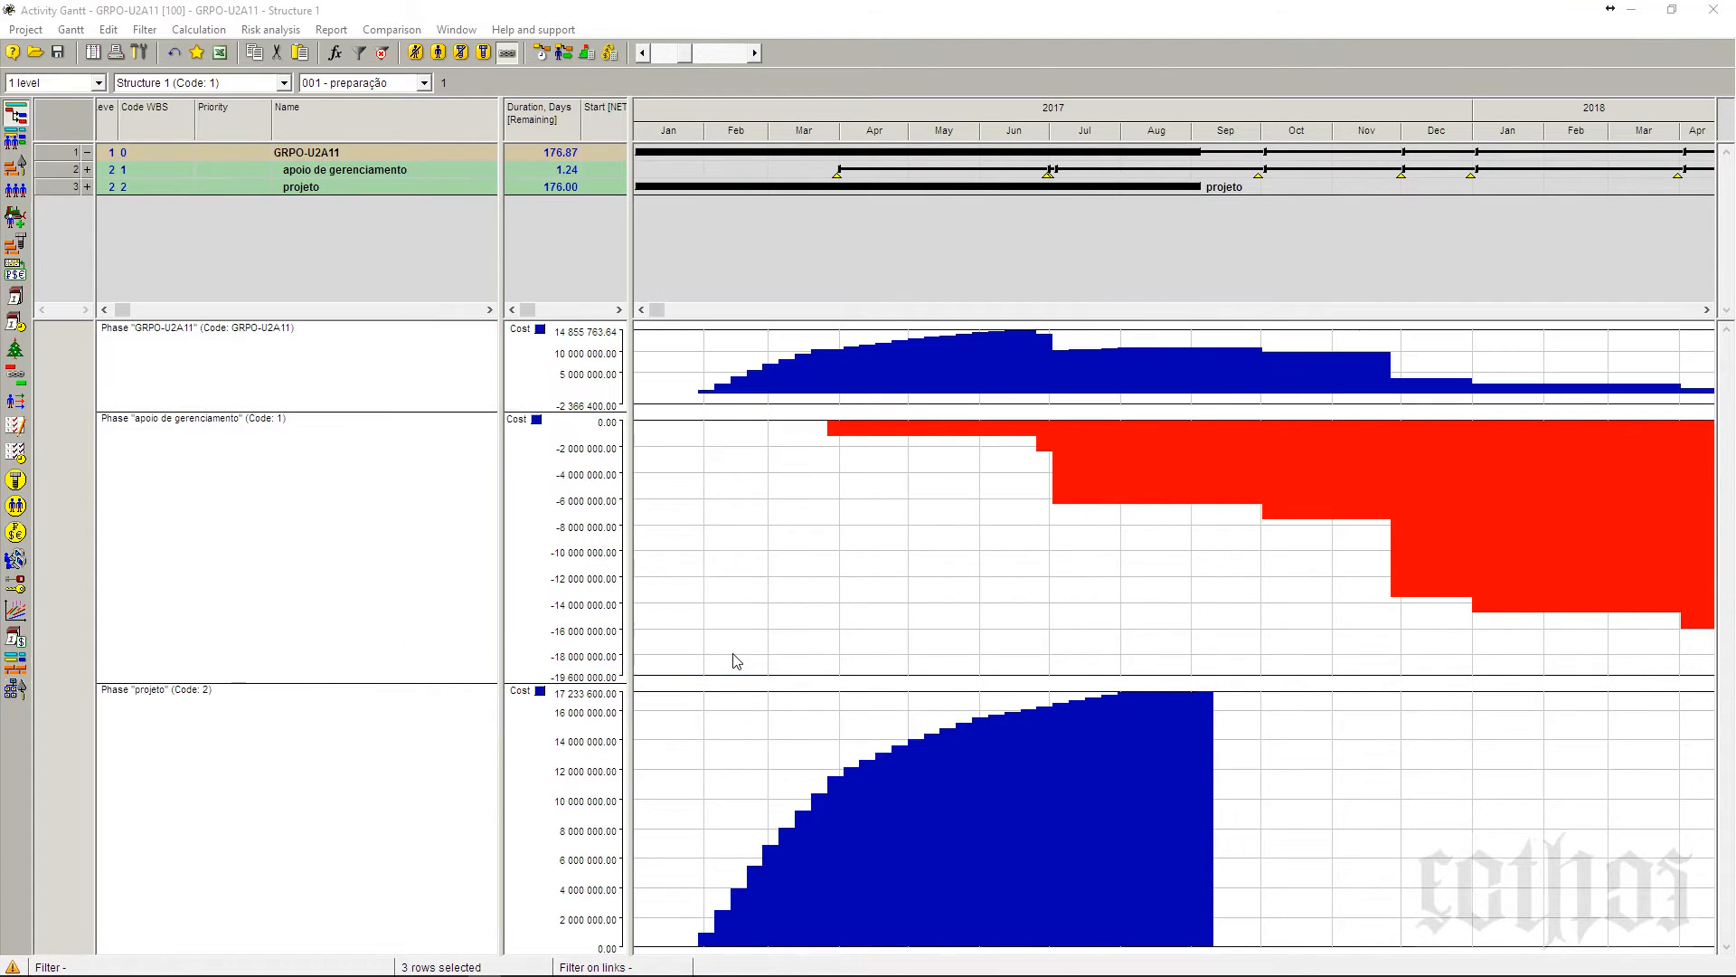
- Set the GRPO-U2A11 cost diagram to show revenue as positive
right_click(892, 361)
click(914, 366)
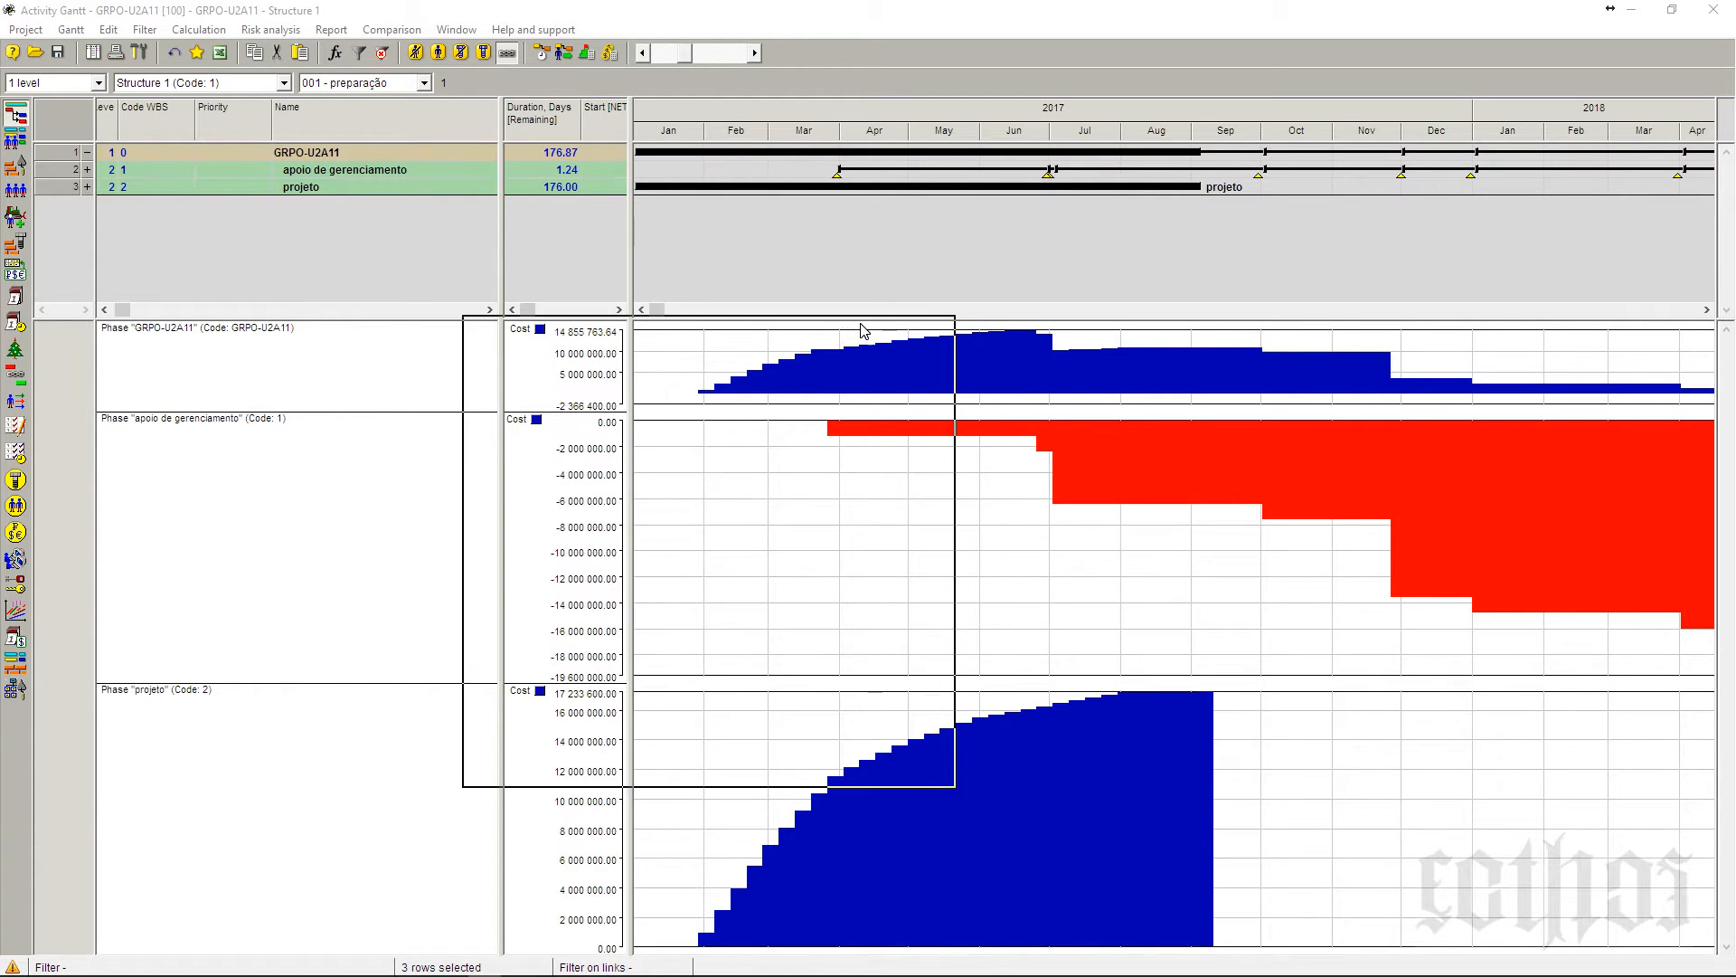
click(754, 765)
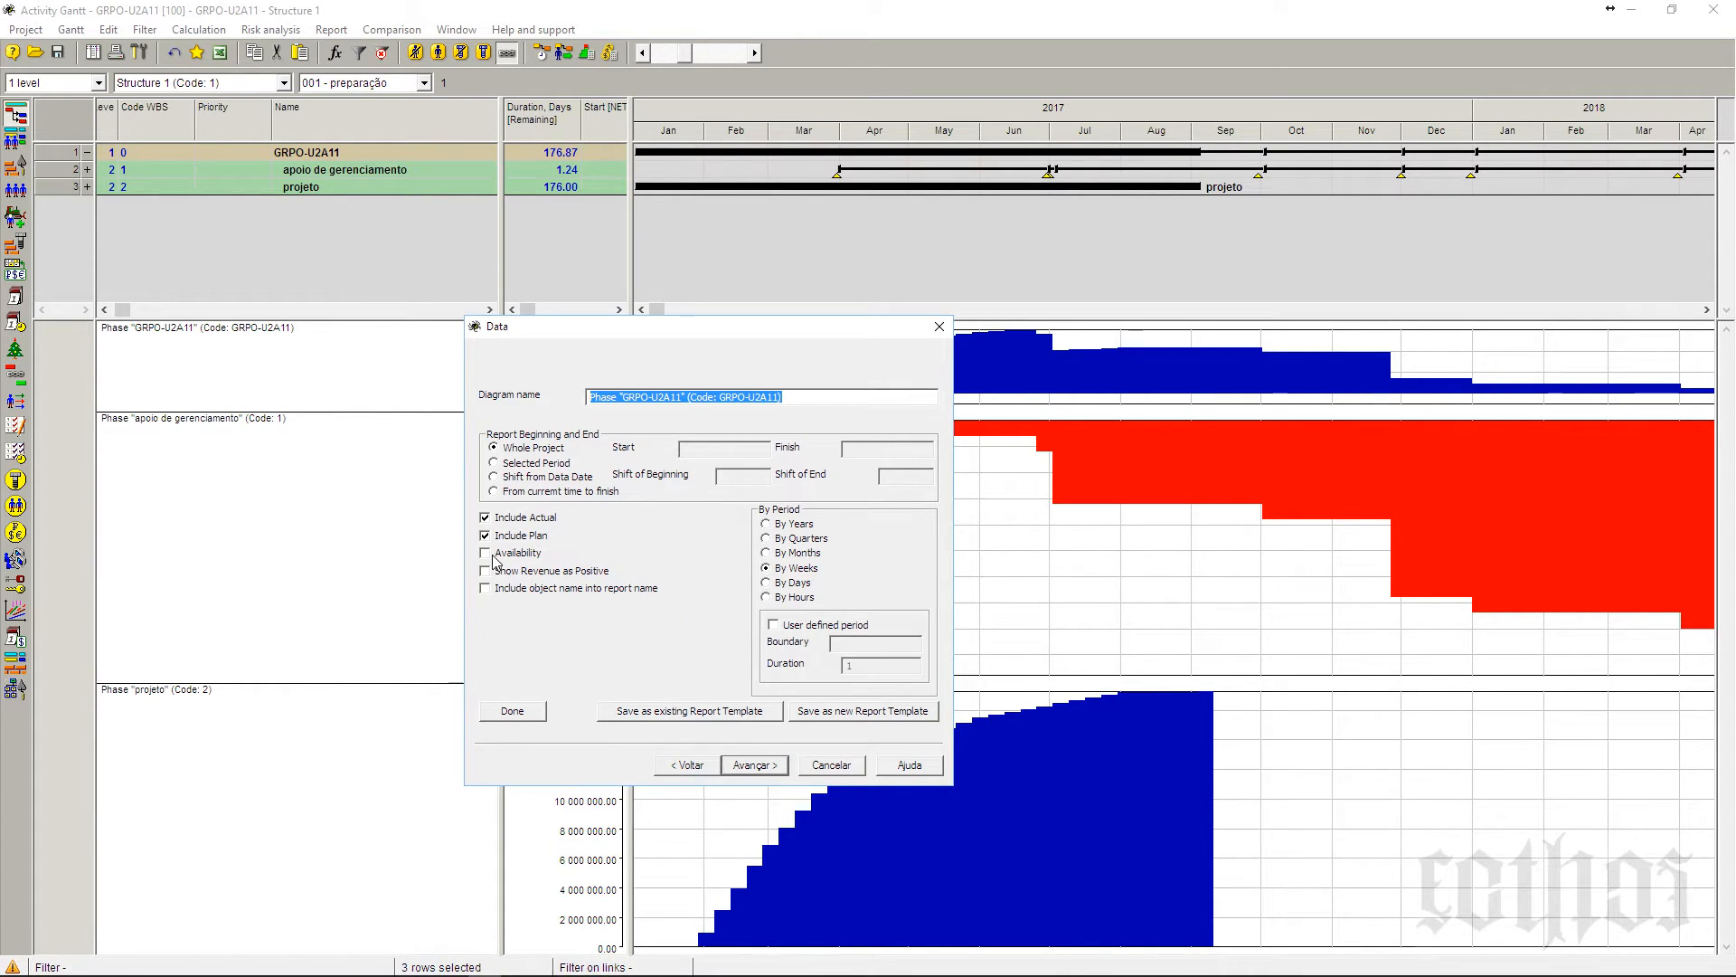
click(486, 571)
click(511, 711)
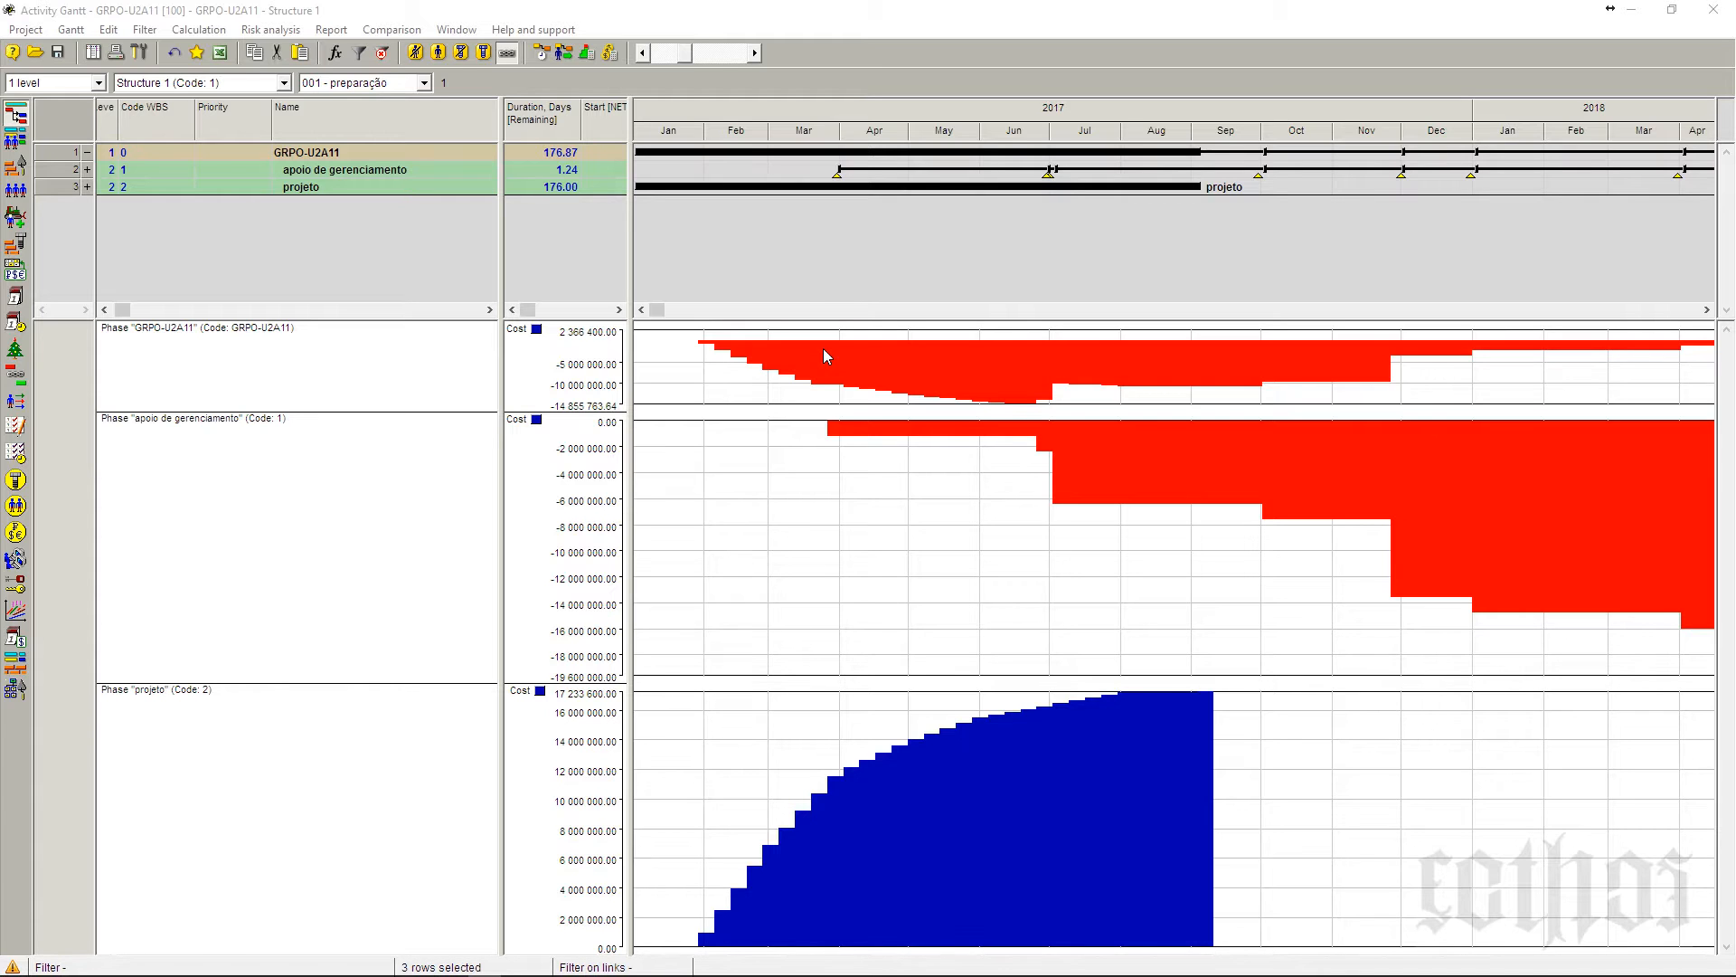
- Recalculate the project schedule and fit the timeline to the whole project through early 2019
click(567, 55)
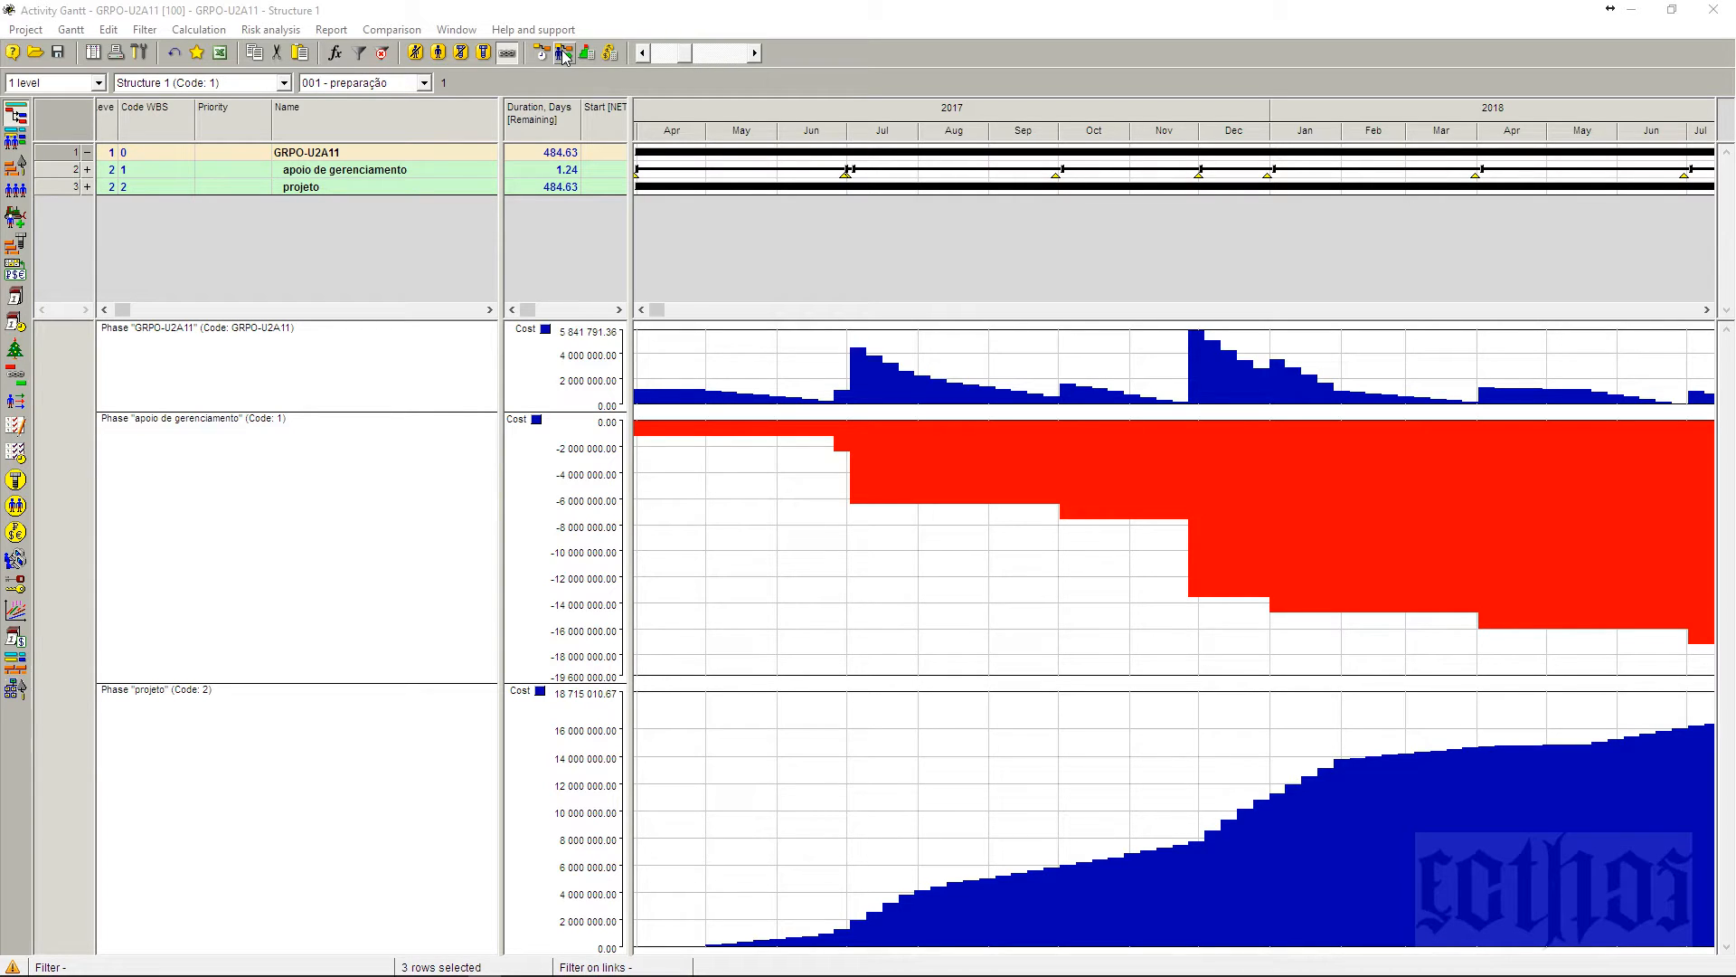
click(815, 140)
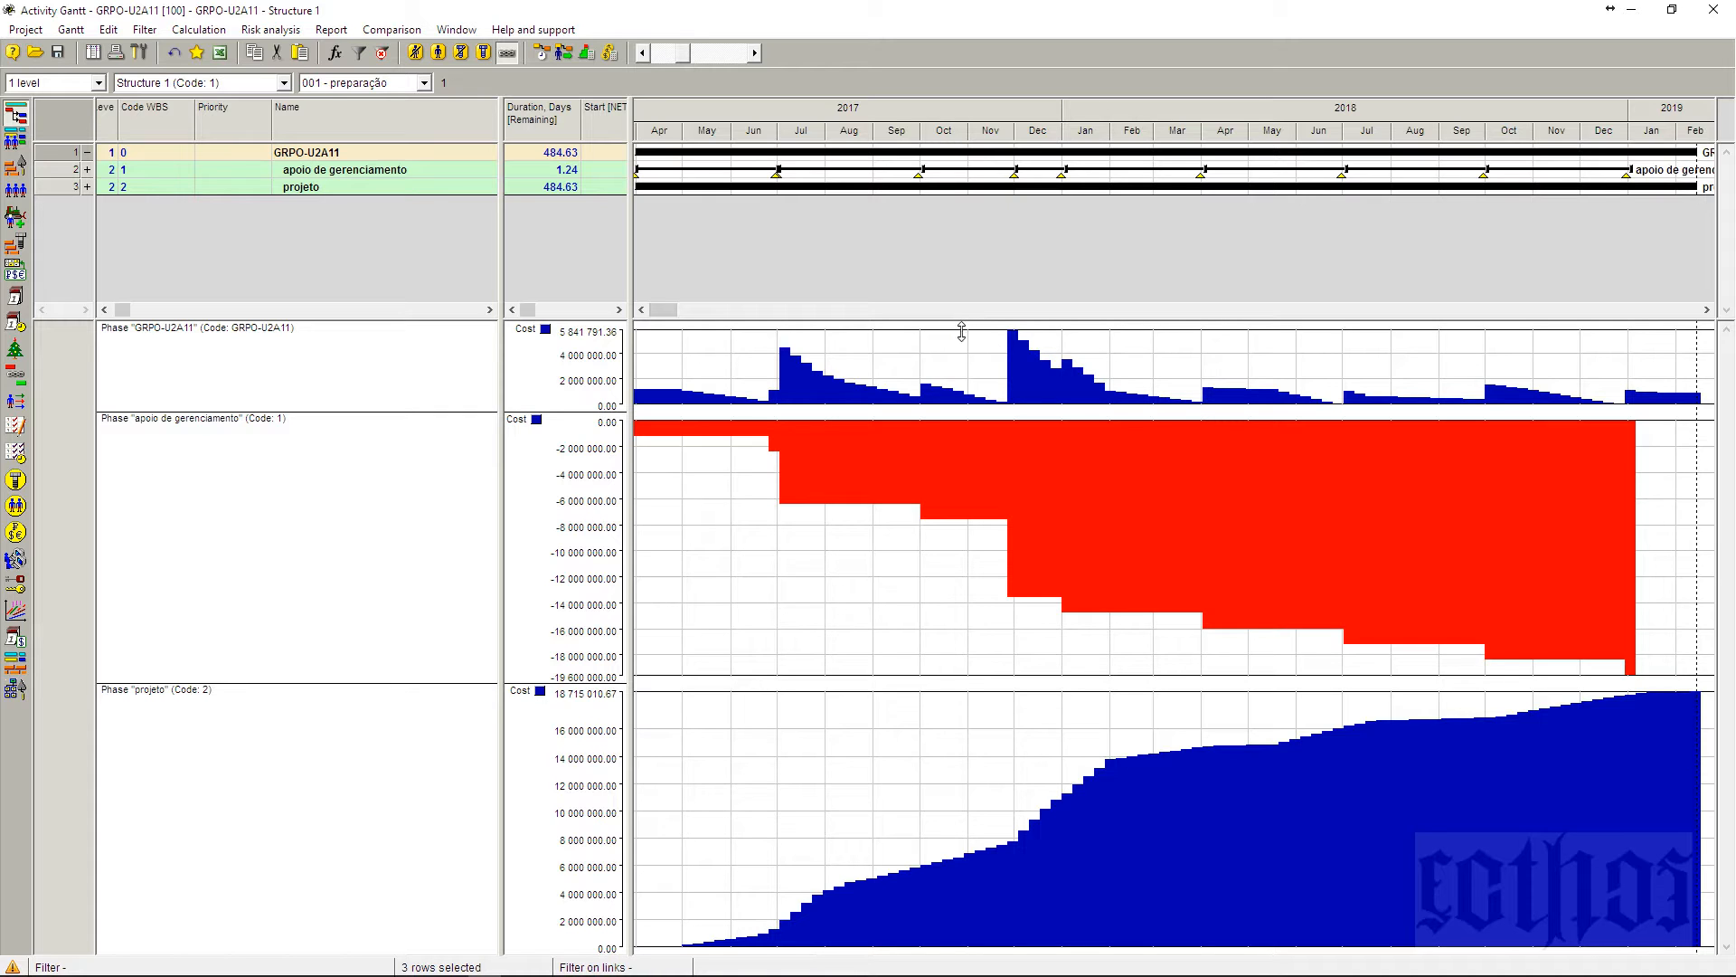
- Shrink the diagram area and expand the projeto phase to show its rescheduled works on the Gantt chart
drag(962, 334, 987, 843)
click(87, 186)
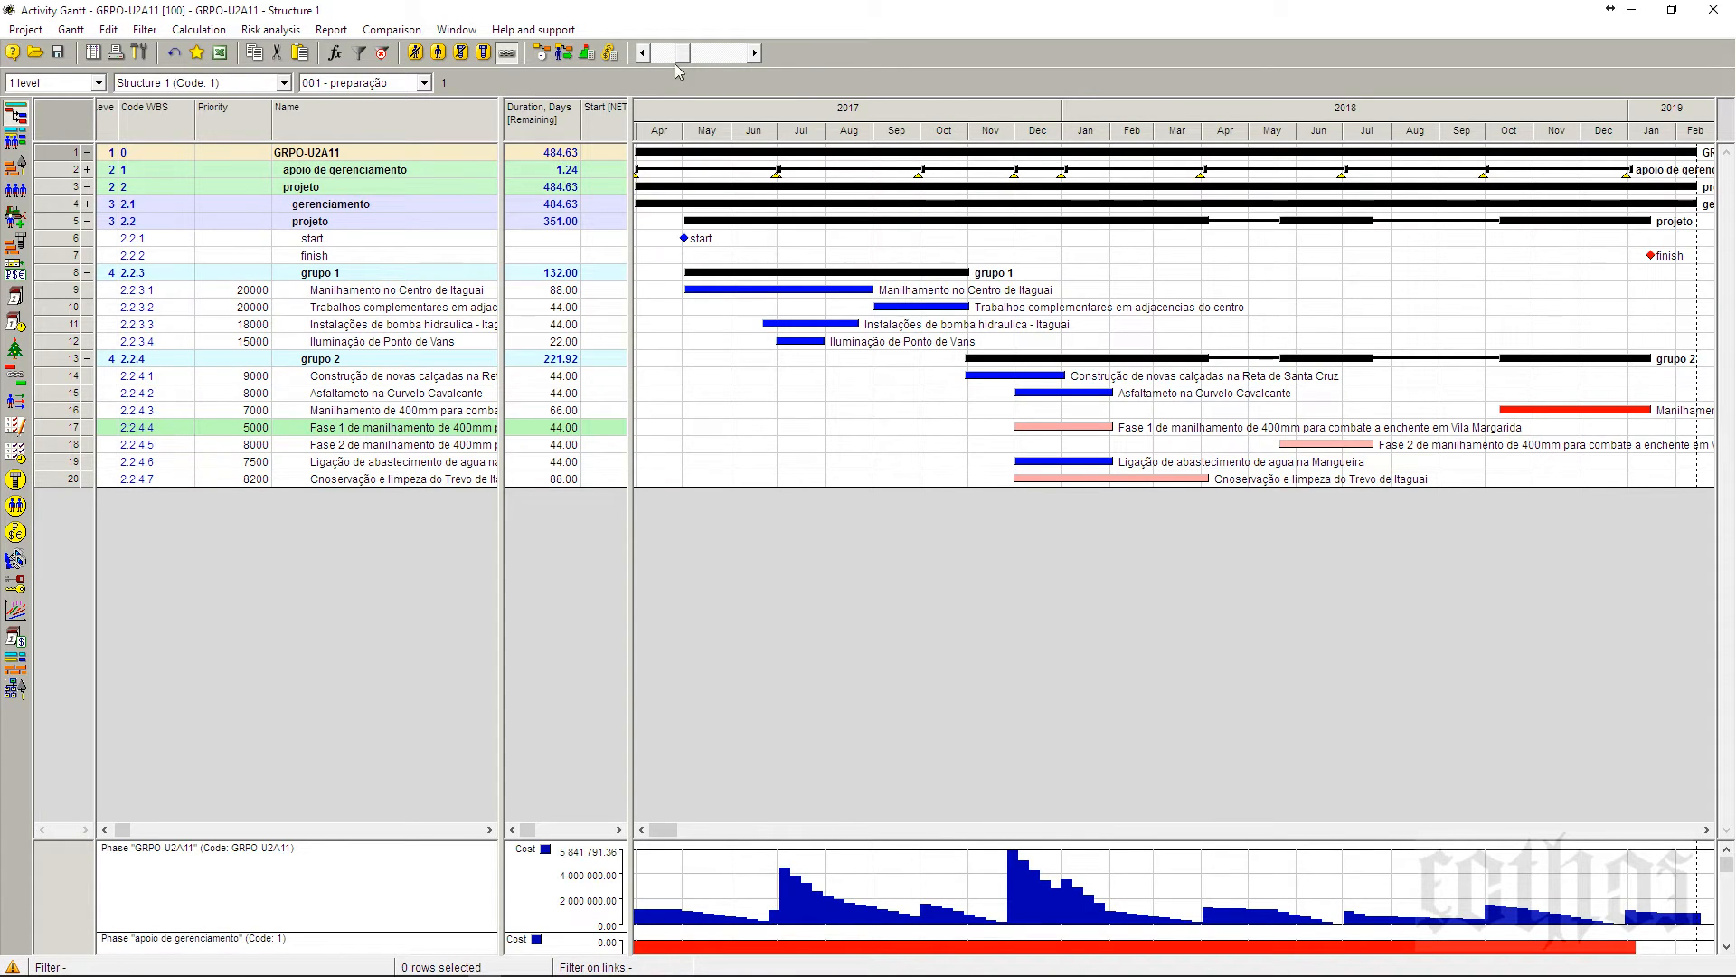
click(644, 53)
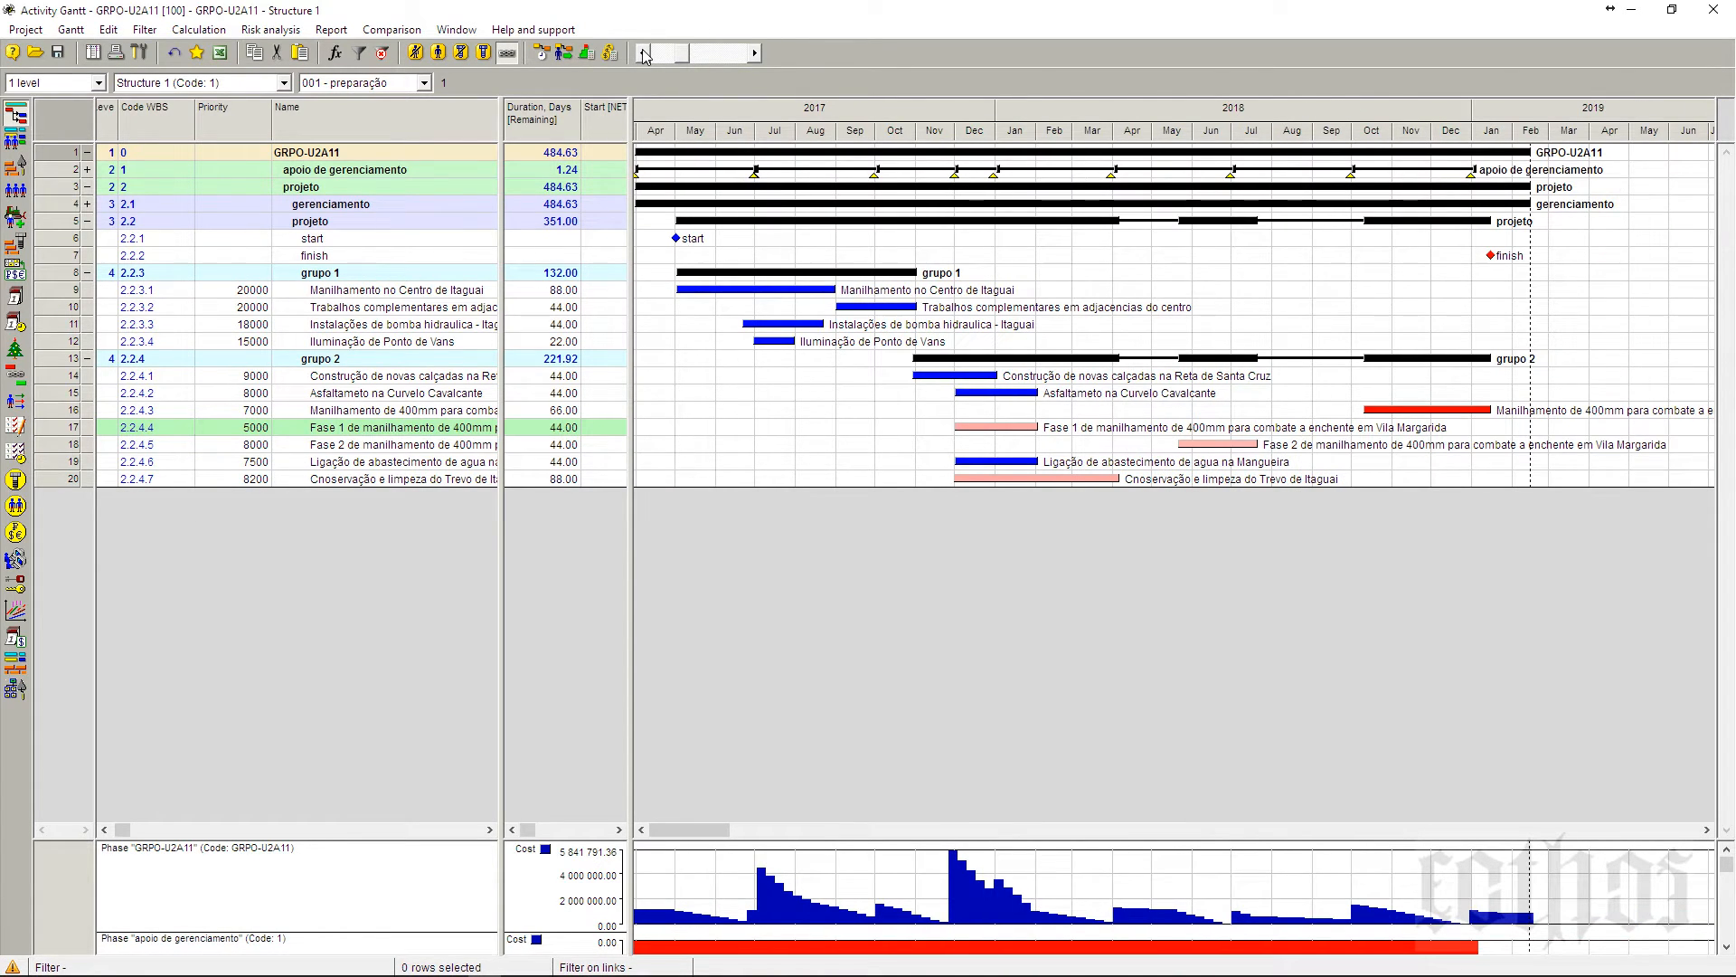
- Compare the project with its GRPO-U2A11 version 100 baseline, showing the compared schedule and keeping the existing comparison fields
click(391, 30)
key(Escape)
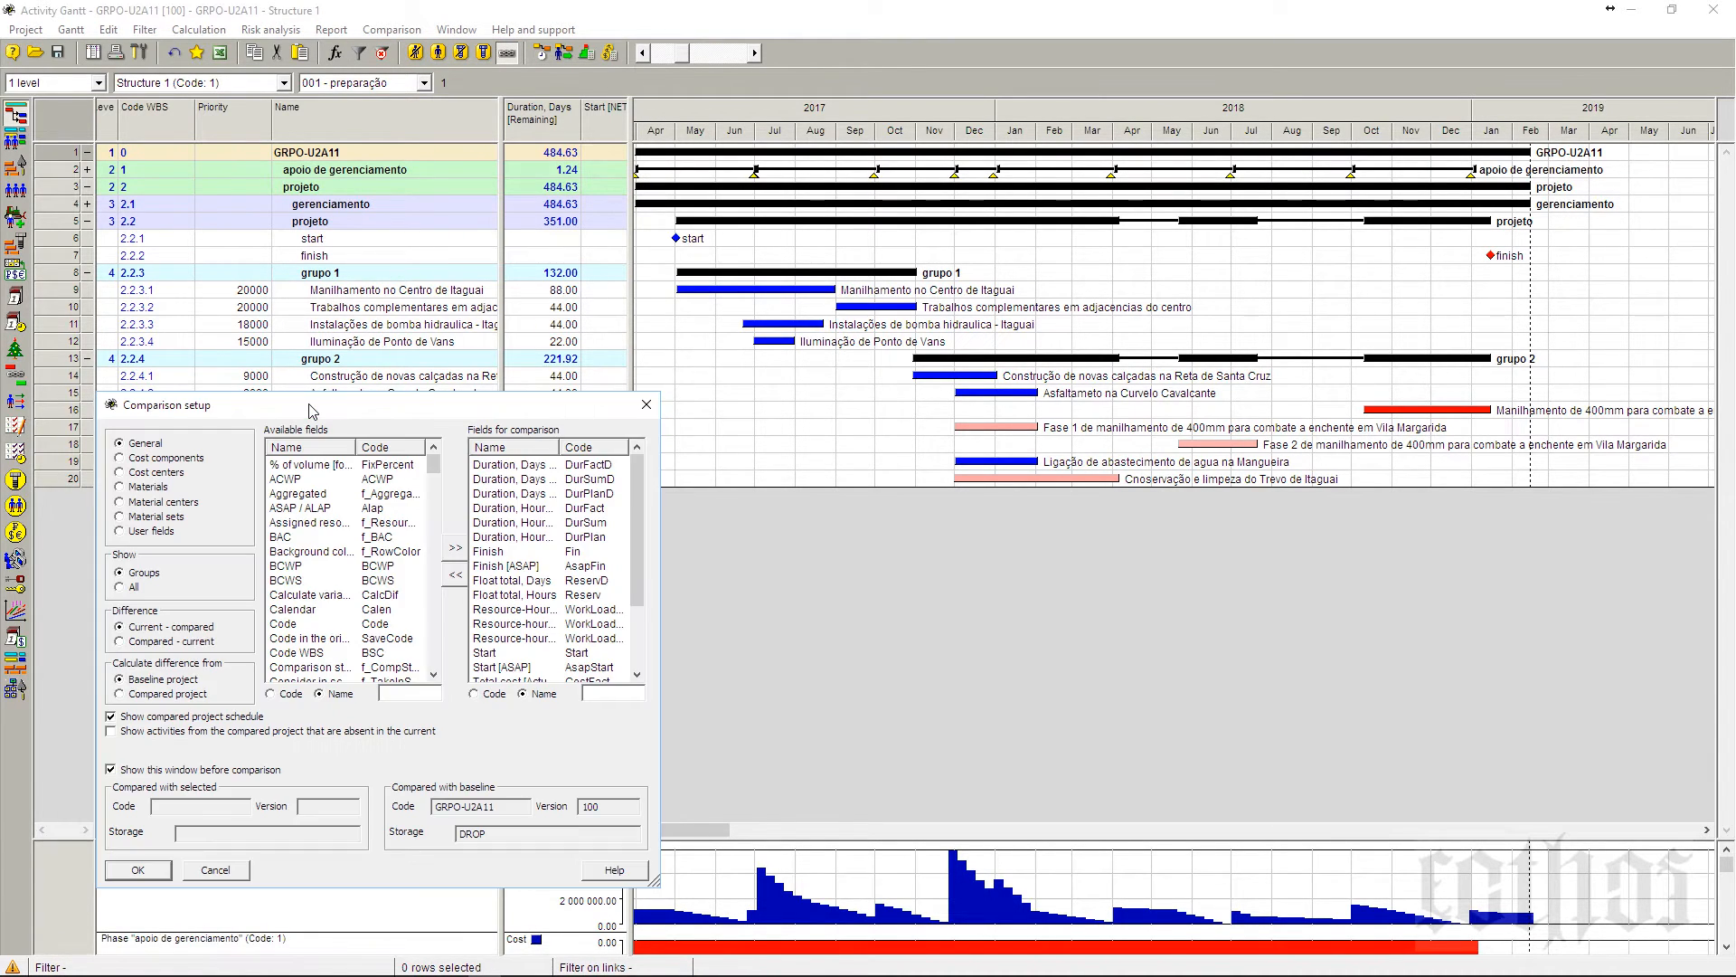
click(147, 870)
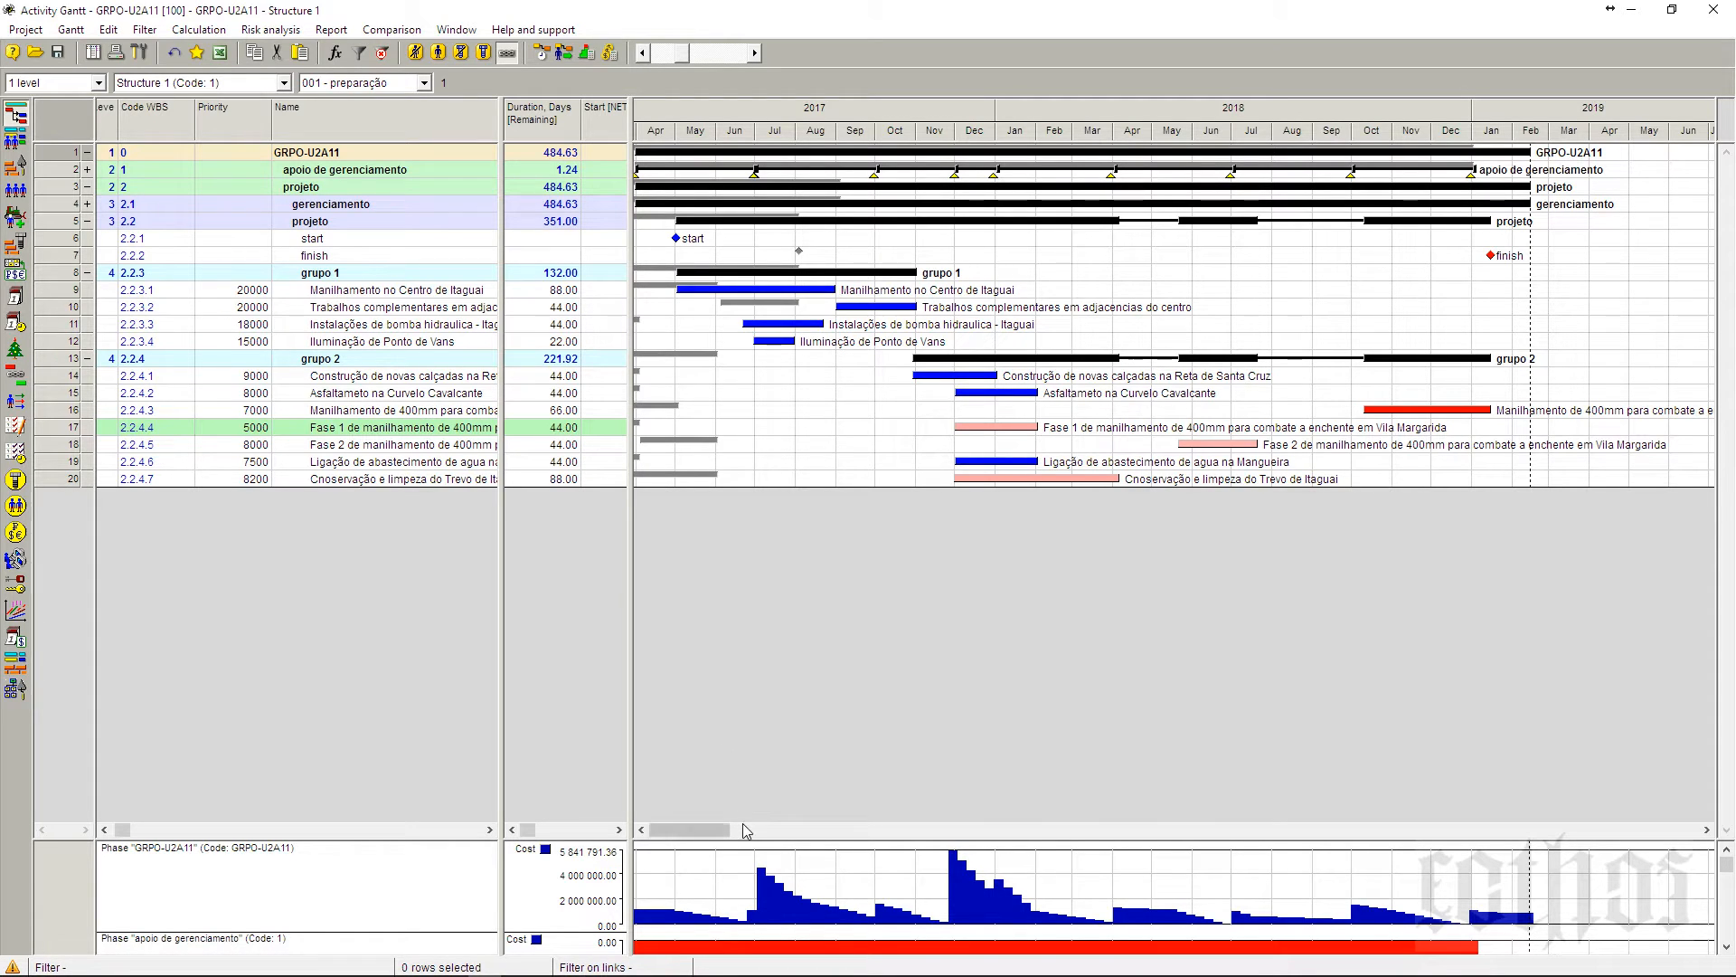
- Delete the results of the comparison with the baseline from the project
click(395, 30)
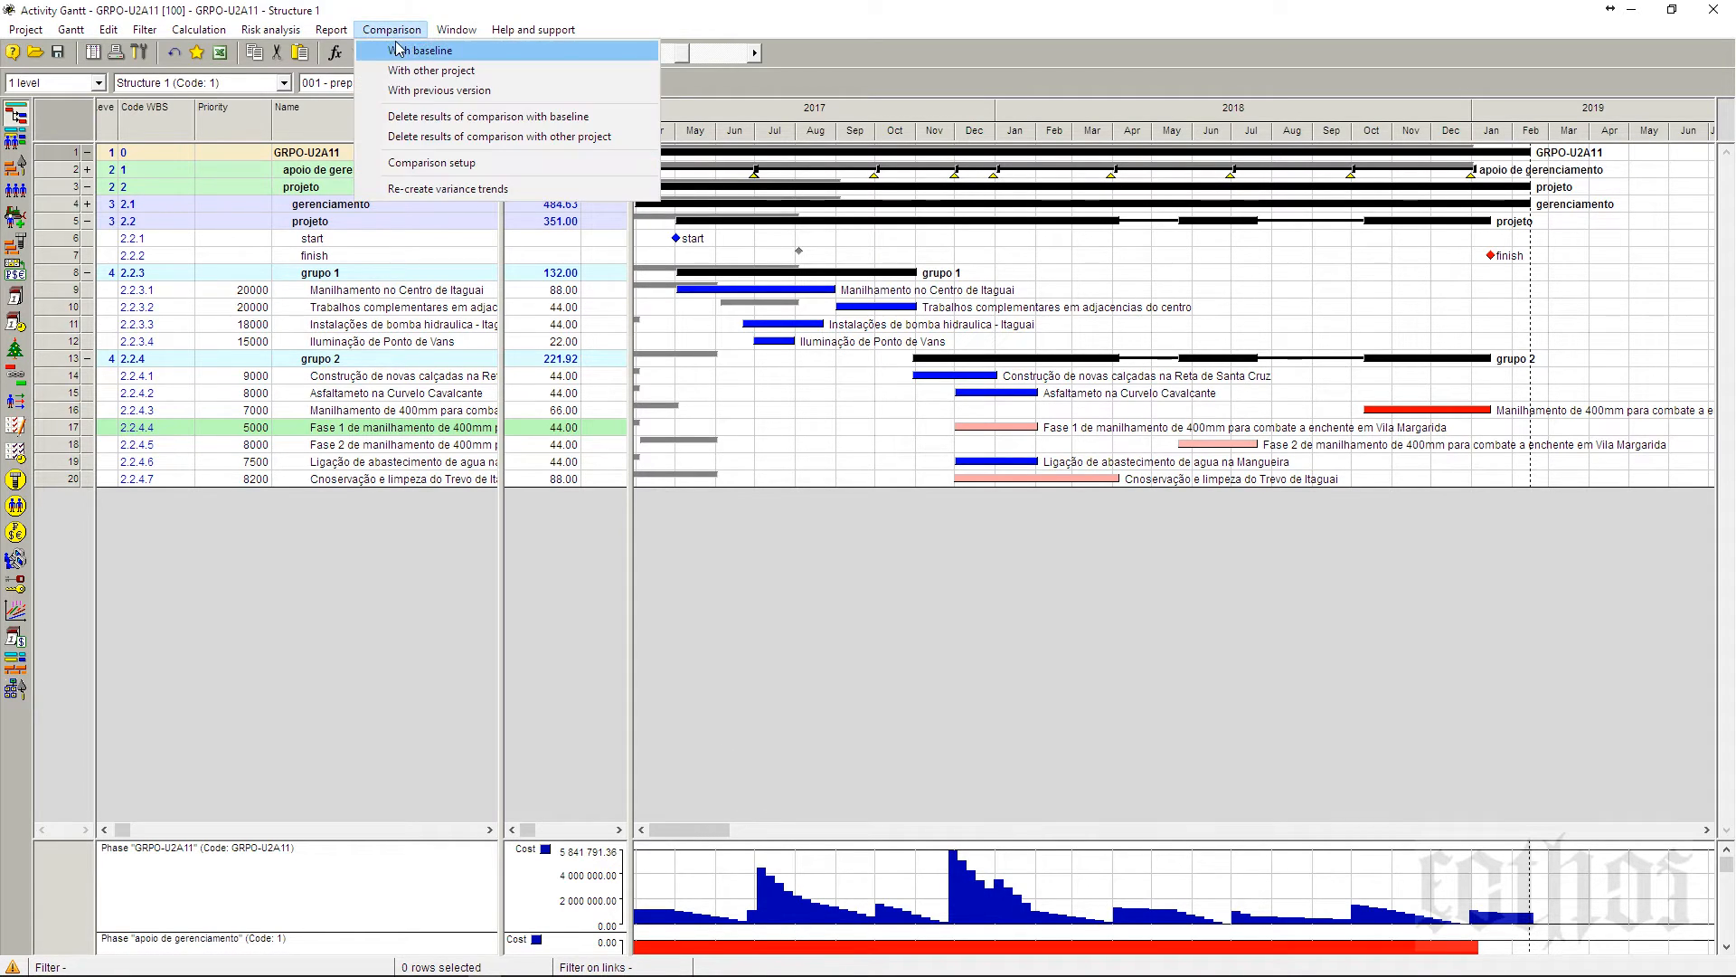
click(453, 116)
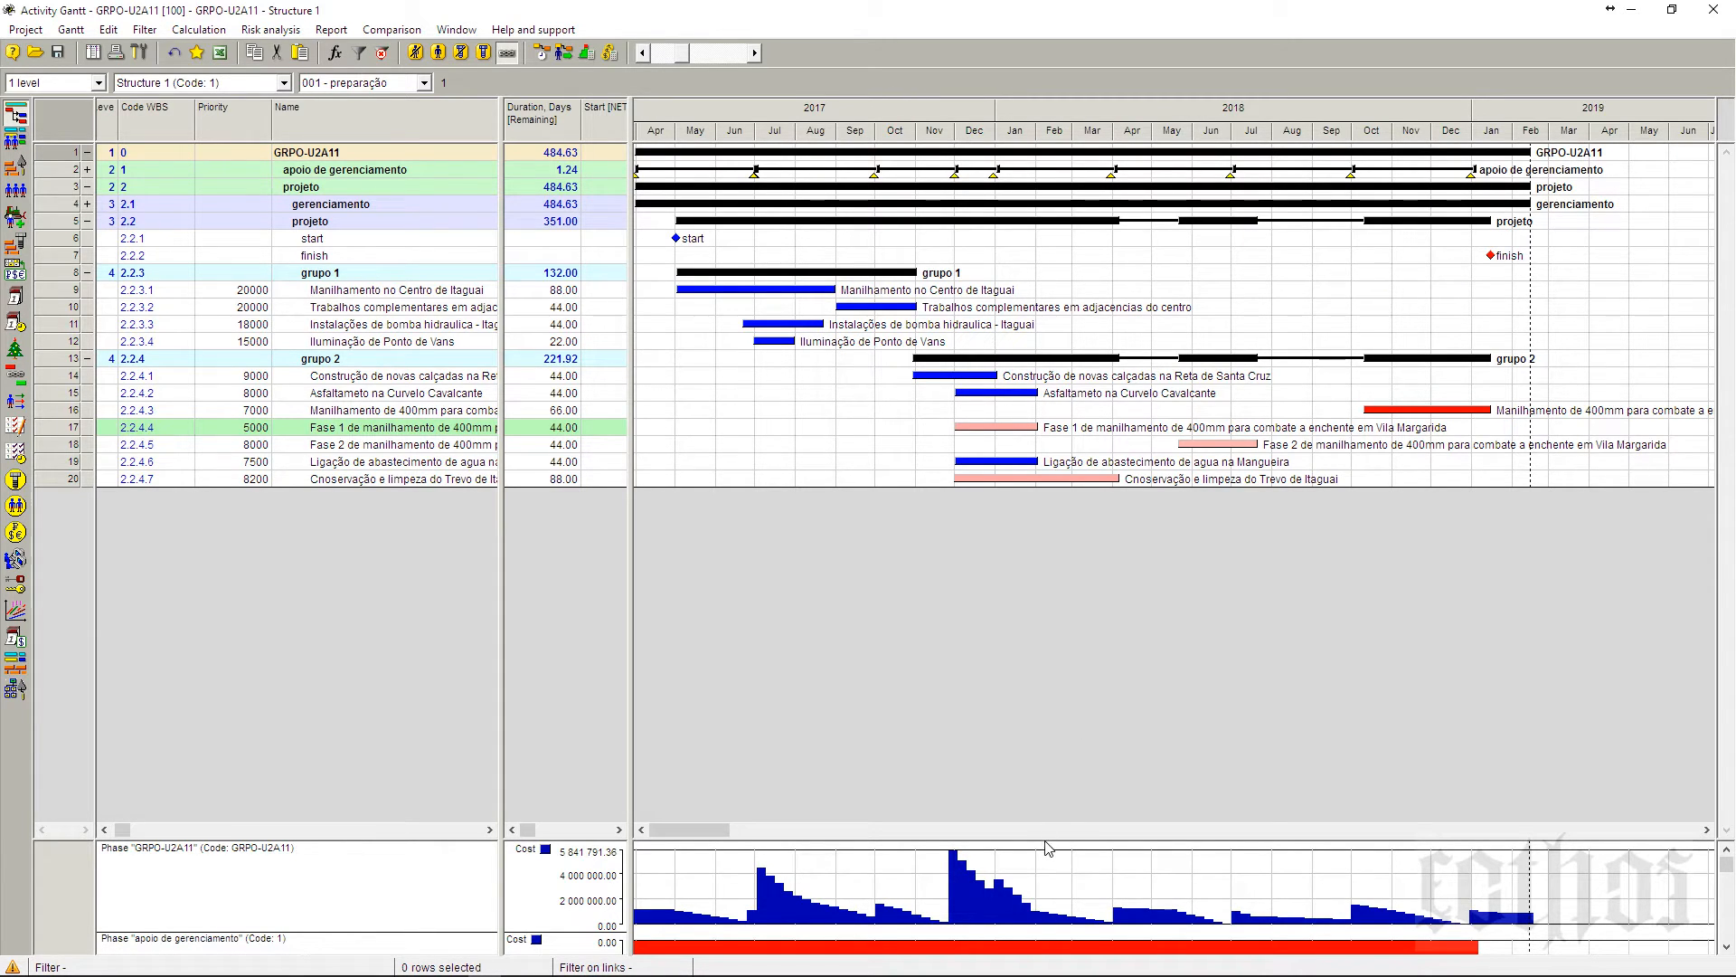
- Enlarge the diagram area and delete the cost diagrams of the apoio de gerenciamento and projeto phases, keeping the GRPO-U2A11 one
drag(1048, 843, 1054, 315)
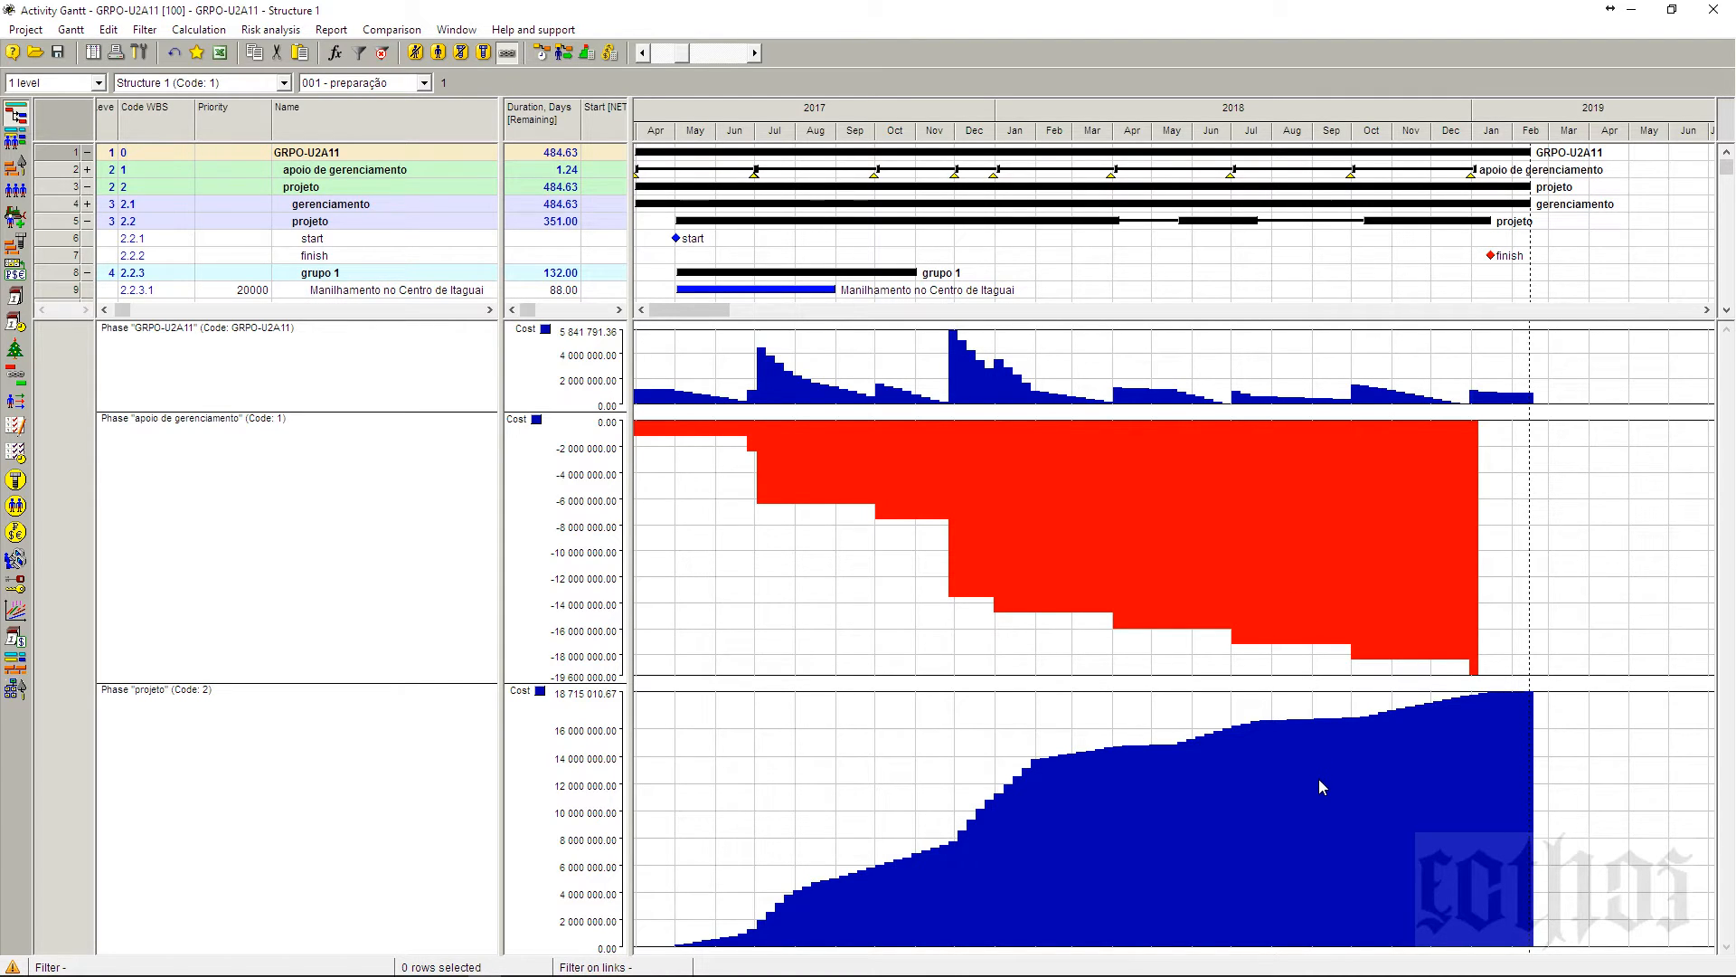
right_click(1046, 498)
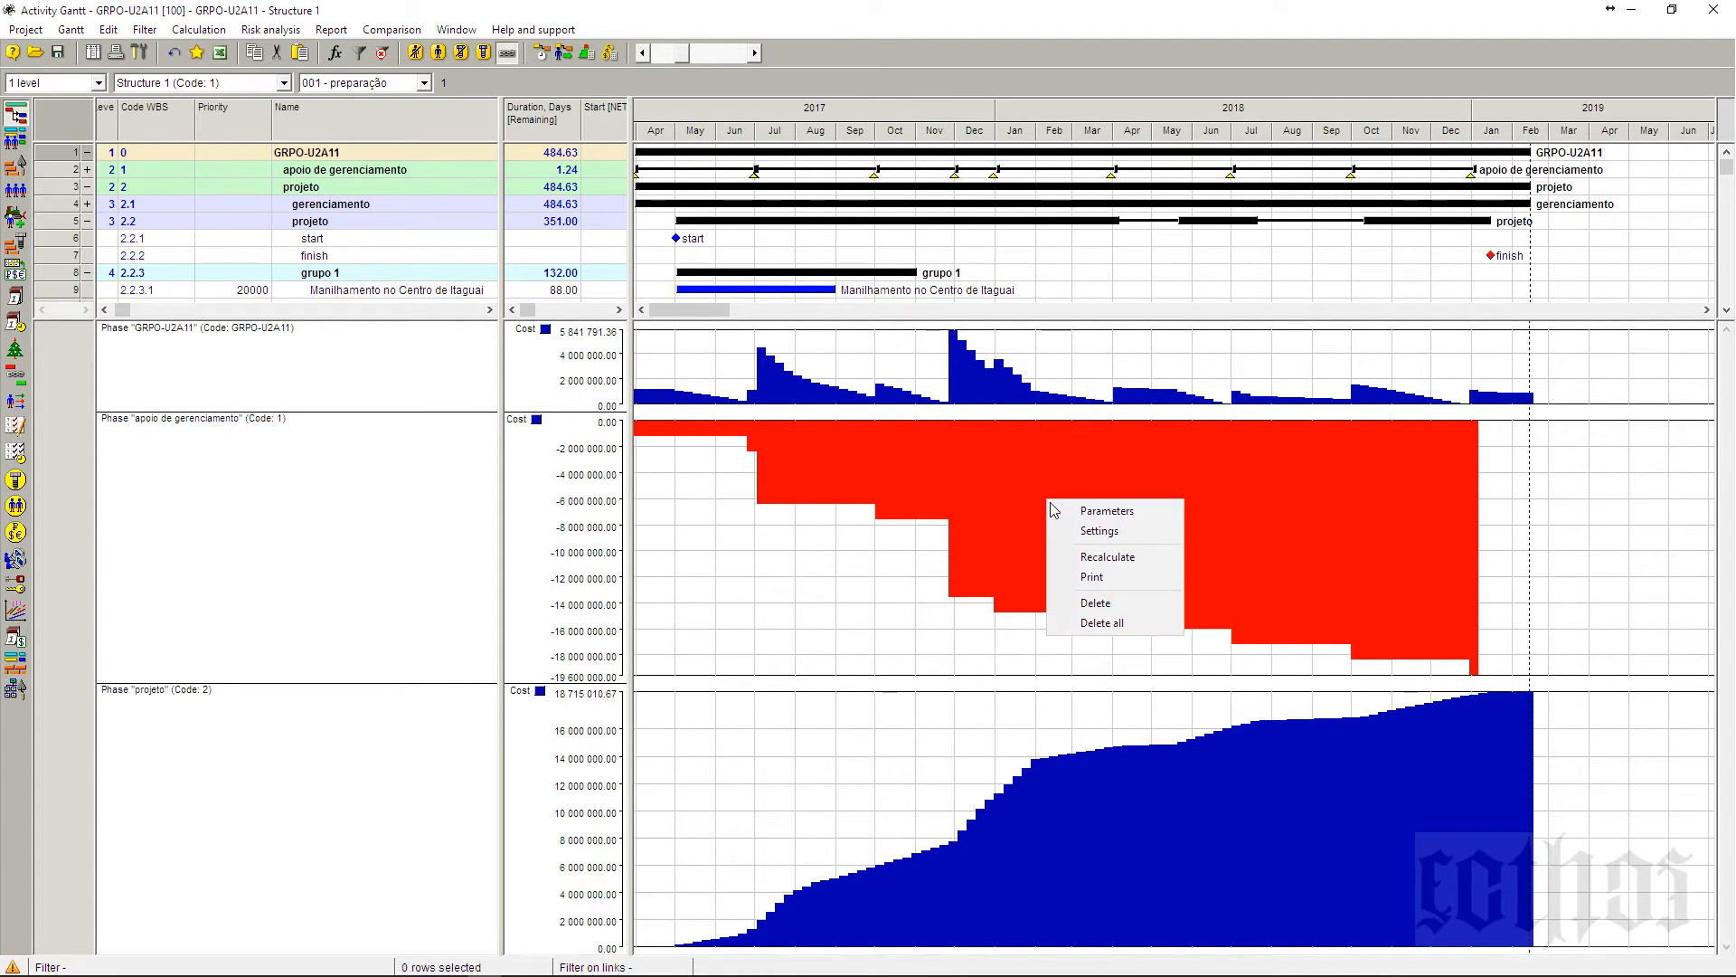
click(1111, 604)
right_click(1096, 727)
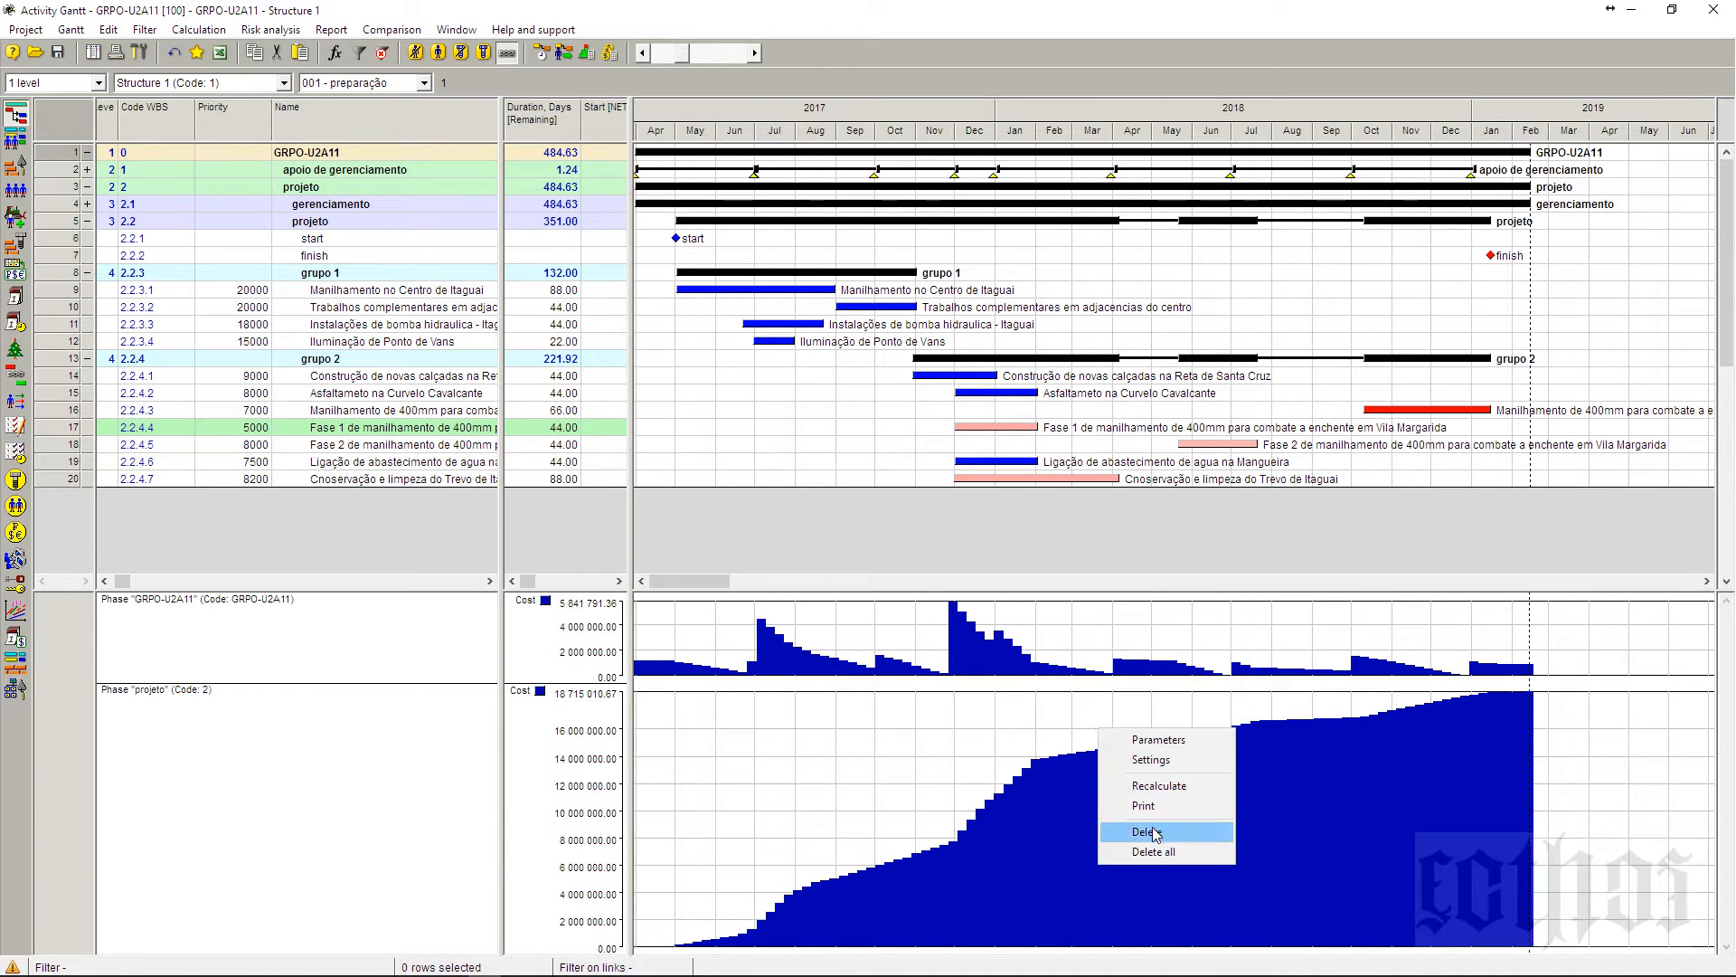
click(1107, 830)
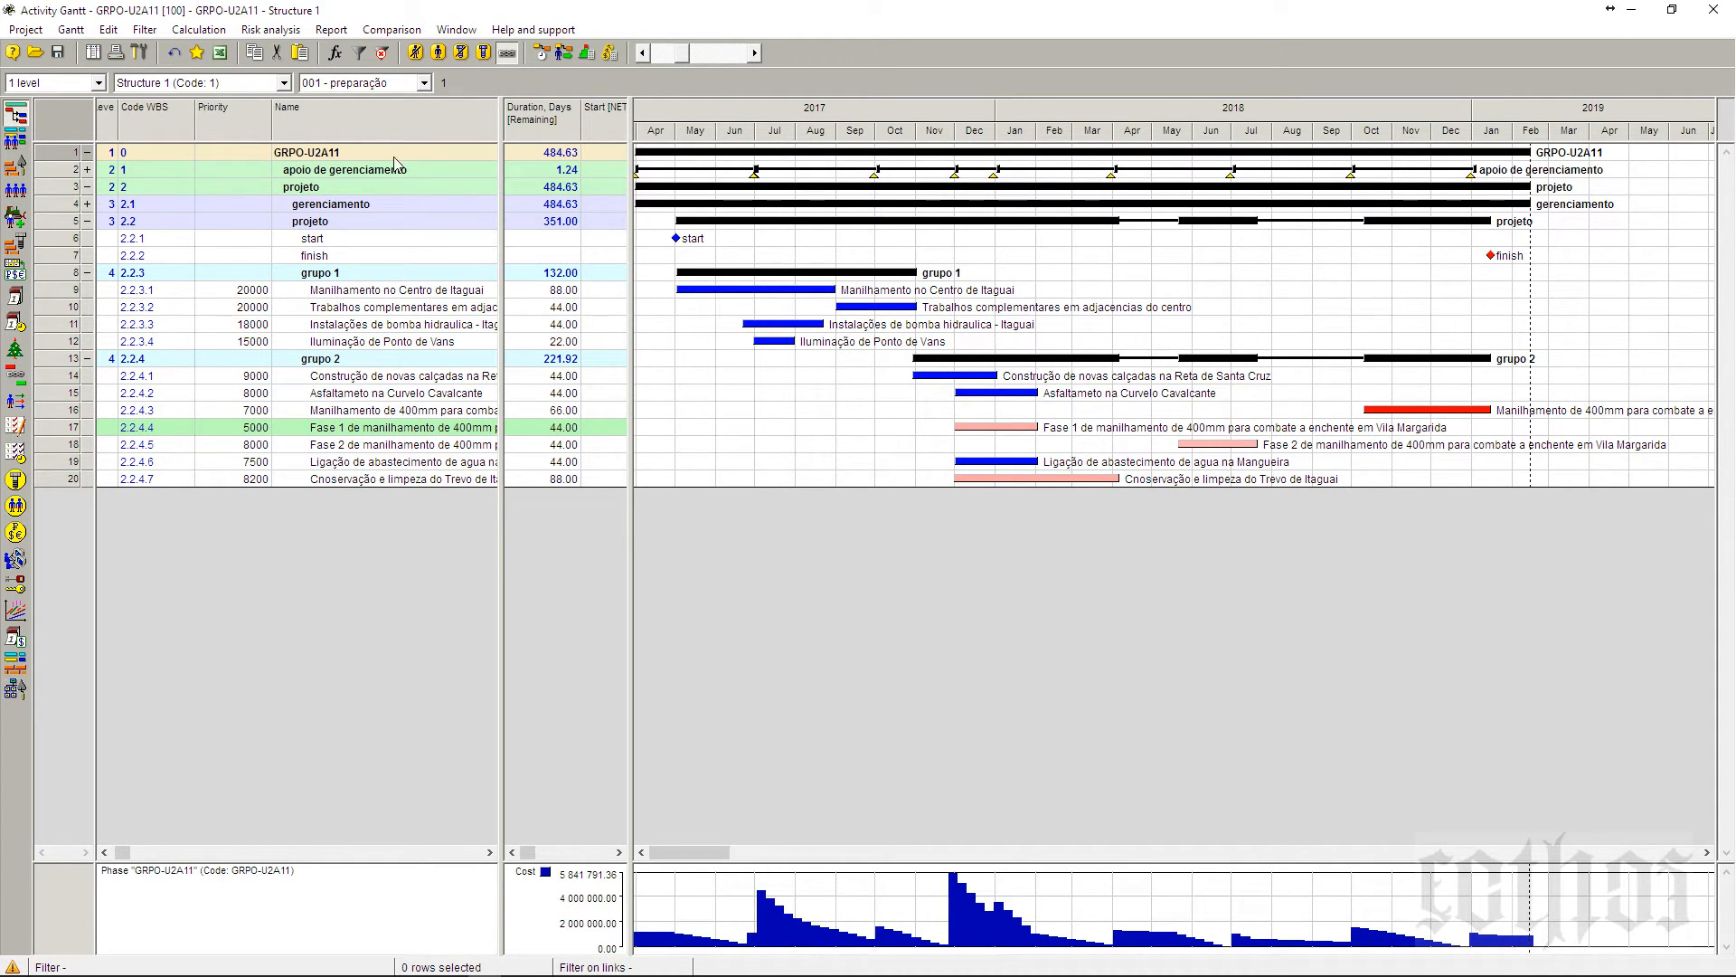
- Switch the Gantt table to the 004-Riscos layout with the Vila Margarida Fase 1 activity selected
click(387, 434)
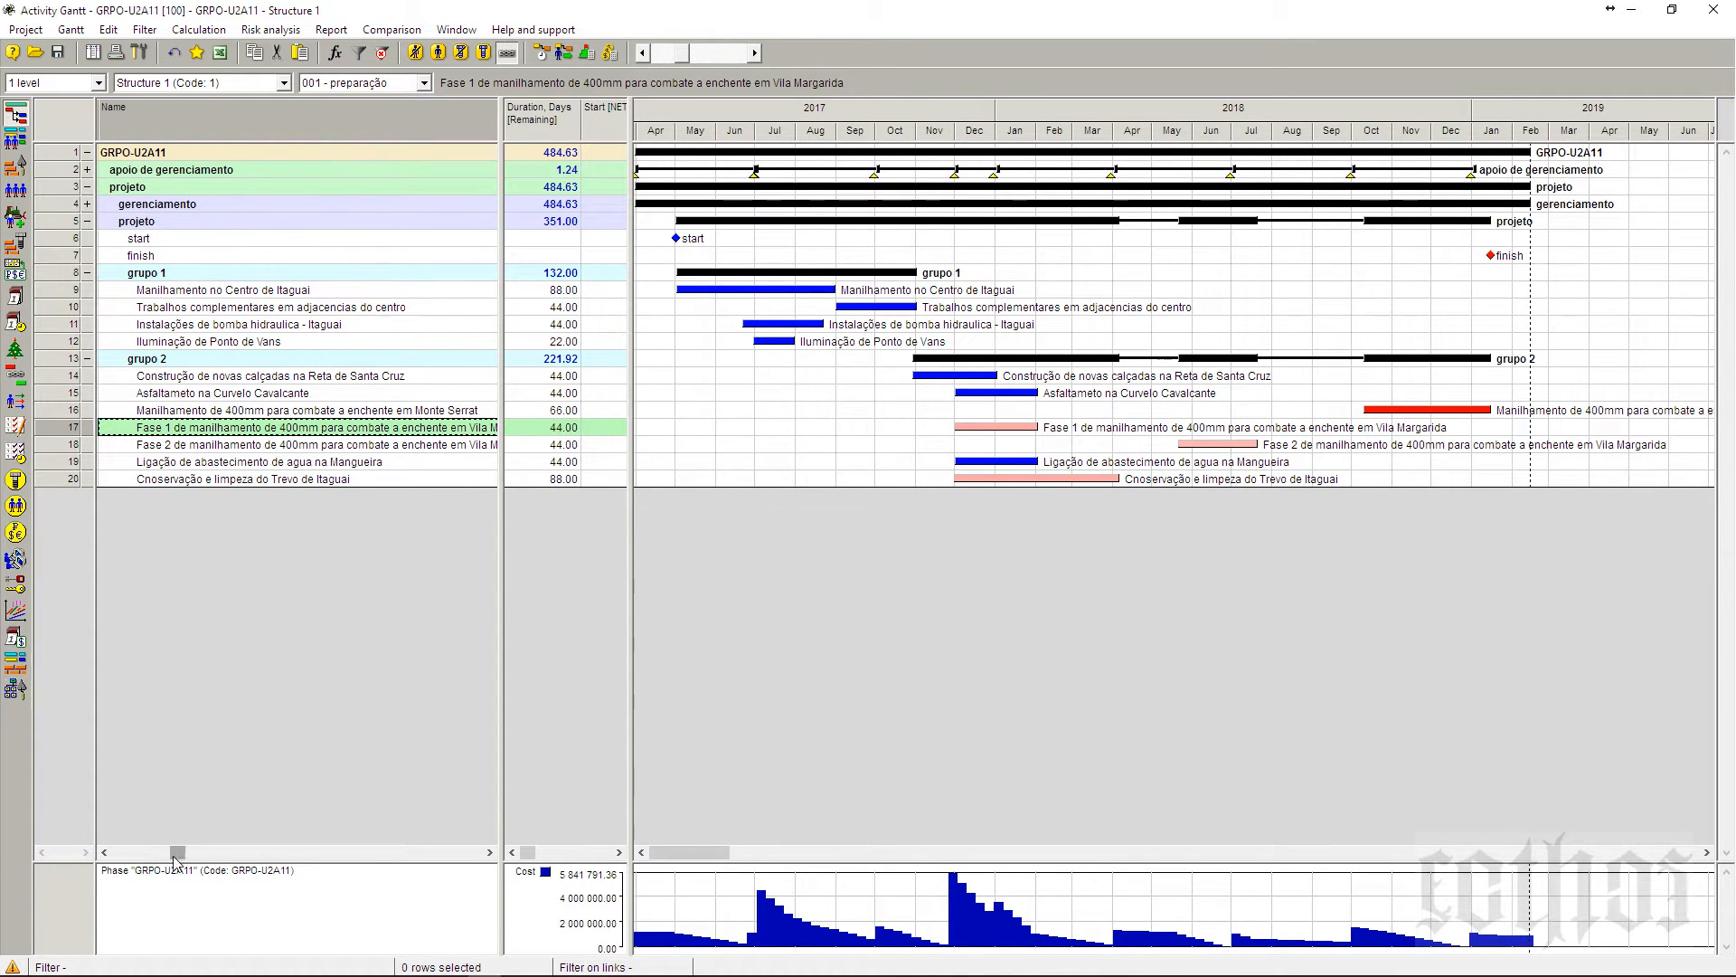
drag(177, 852, 118, 866)
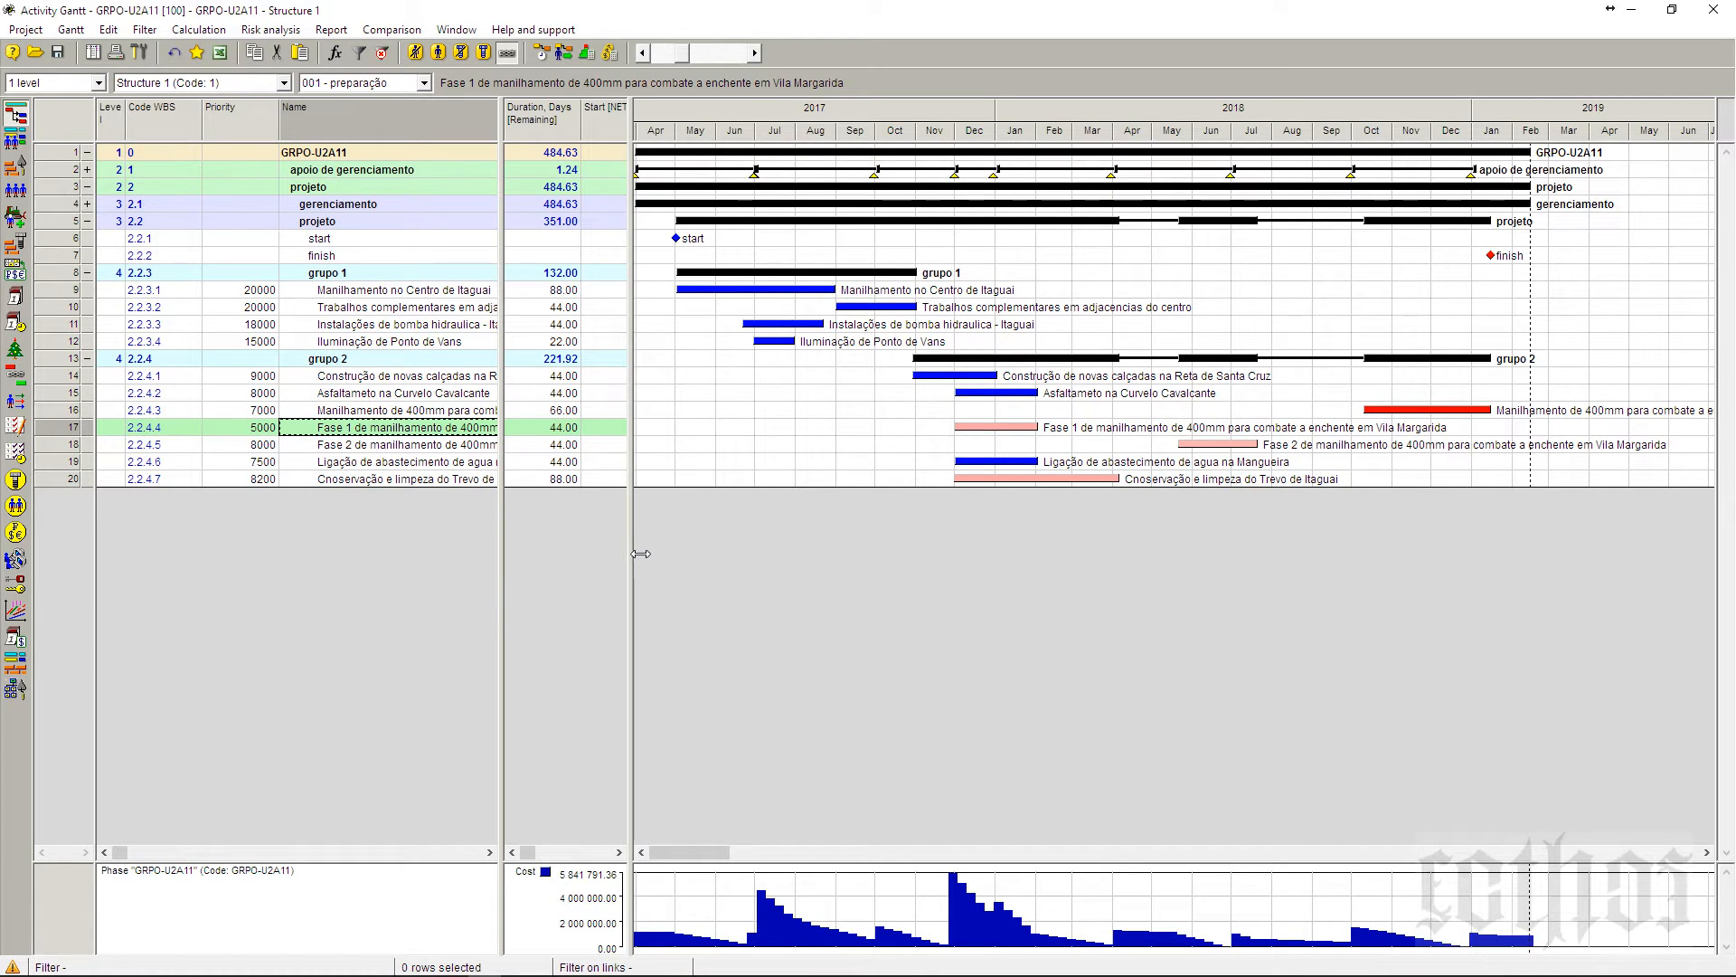
click(342, 83)
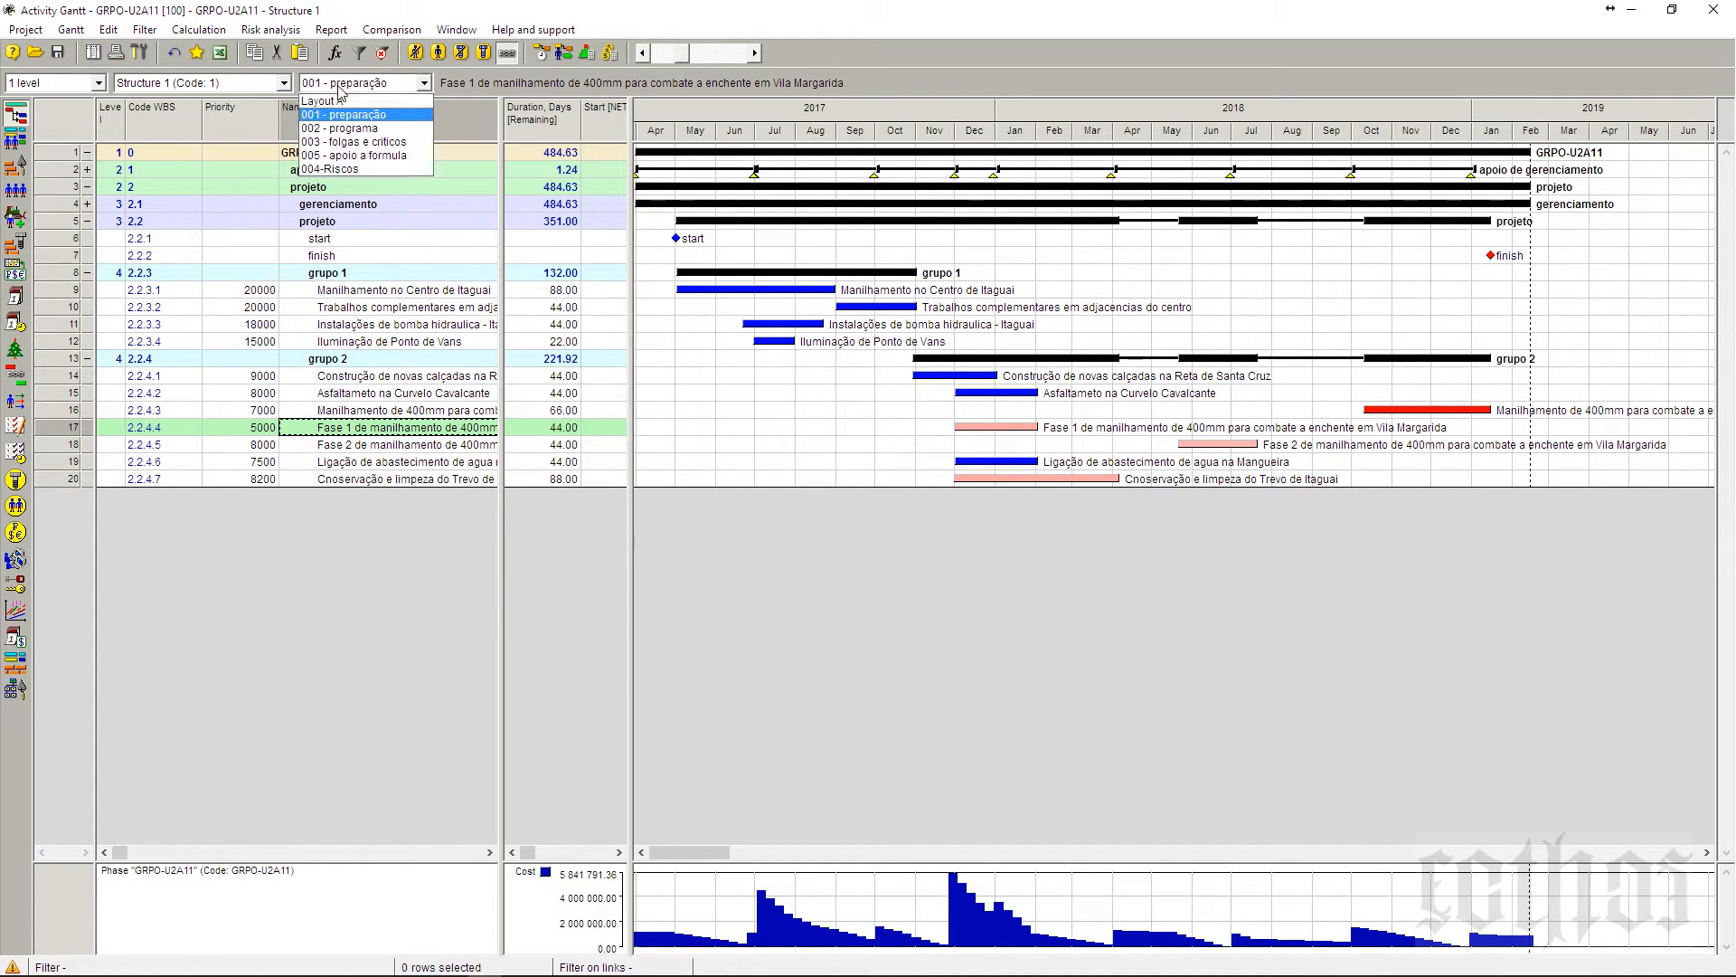
click(351, 169)
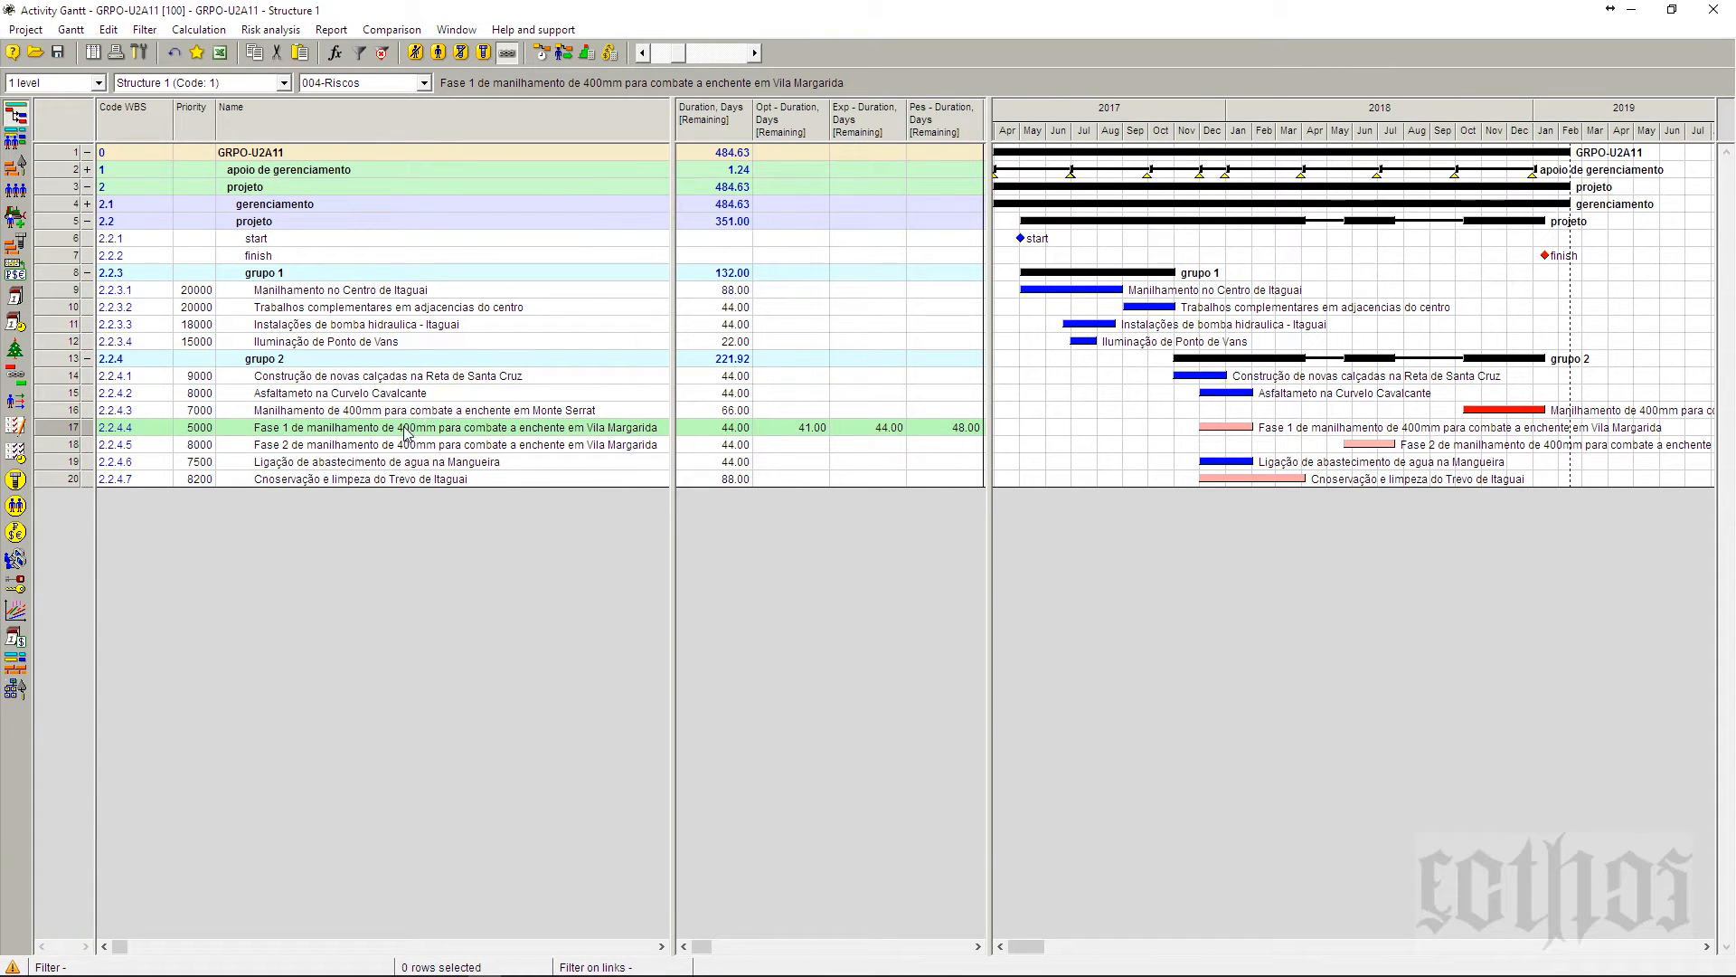
- Set the Vila Margarida Fase 1 activity's optimistic remaining duration to 40 days and its pessimistic one to 47 days
click(800, 433)
click(891, 432)
click(952, 438)
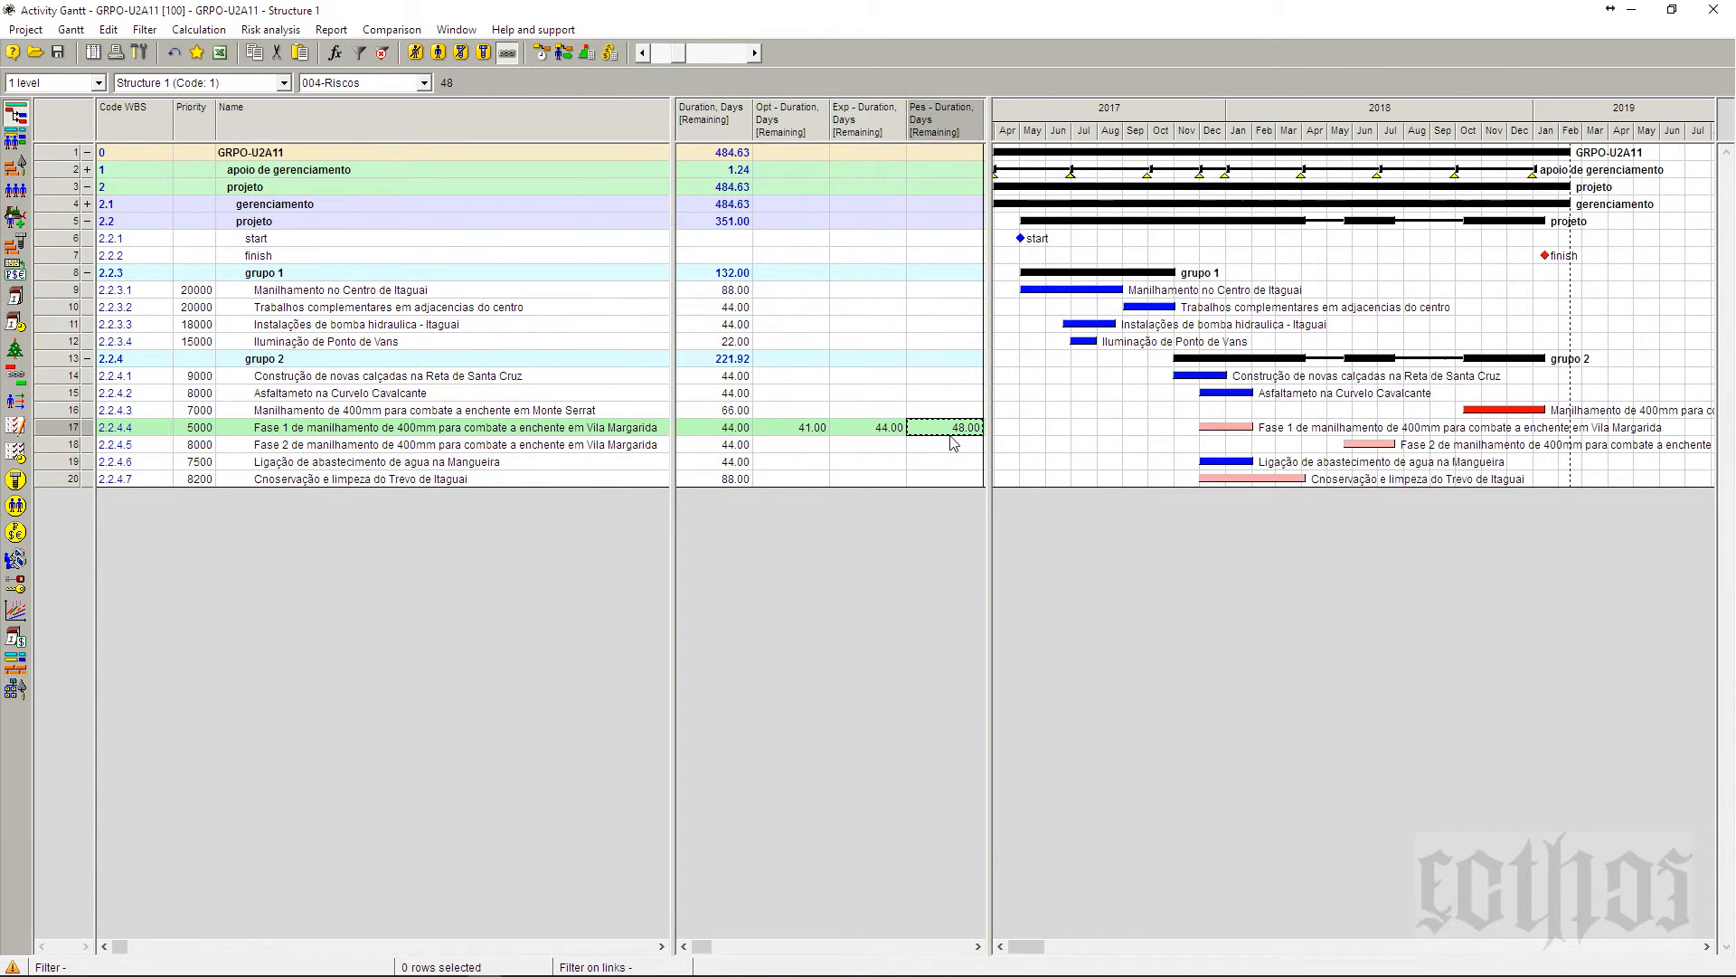
click(798, 434)
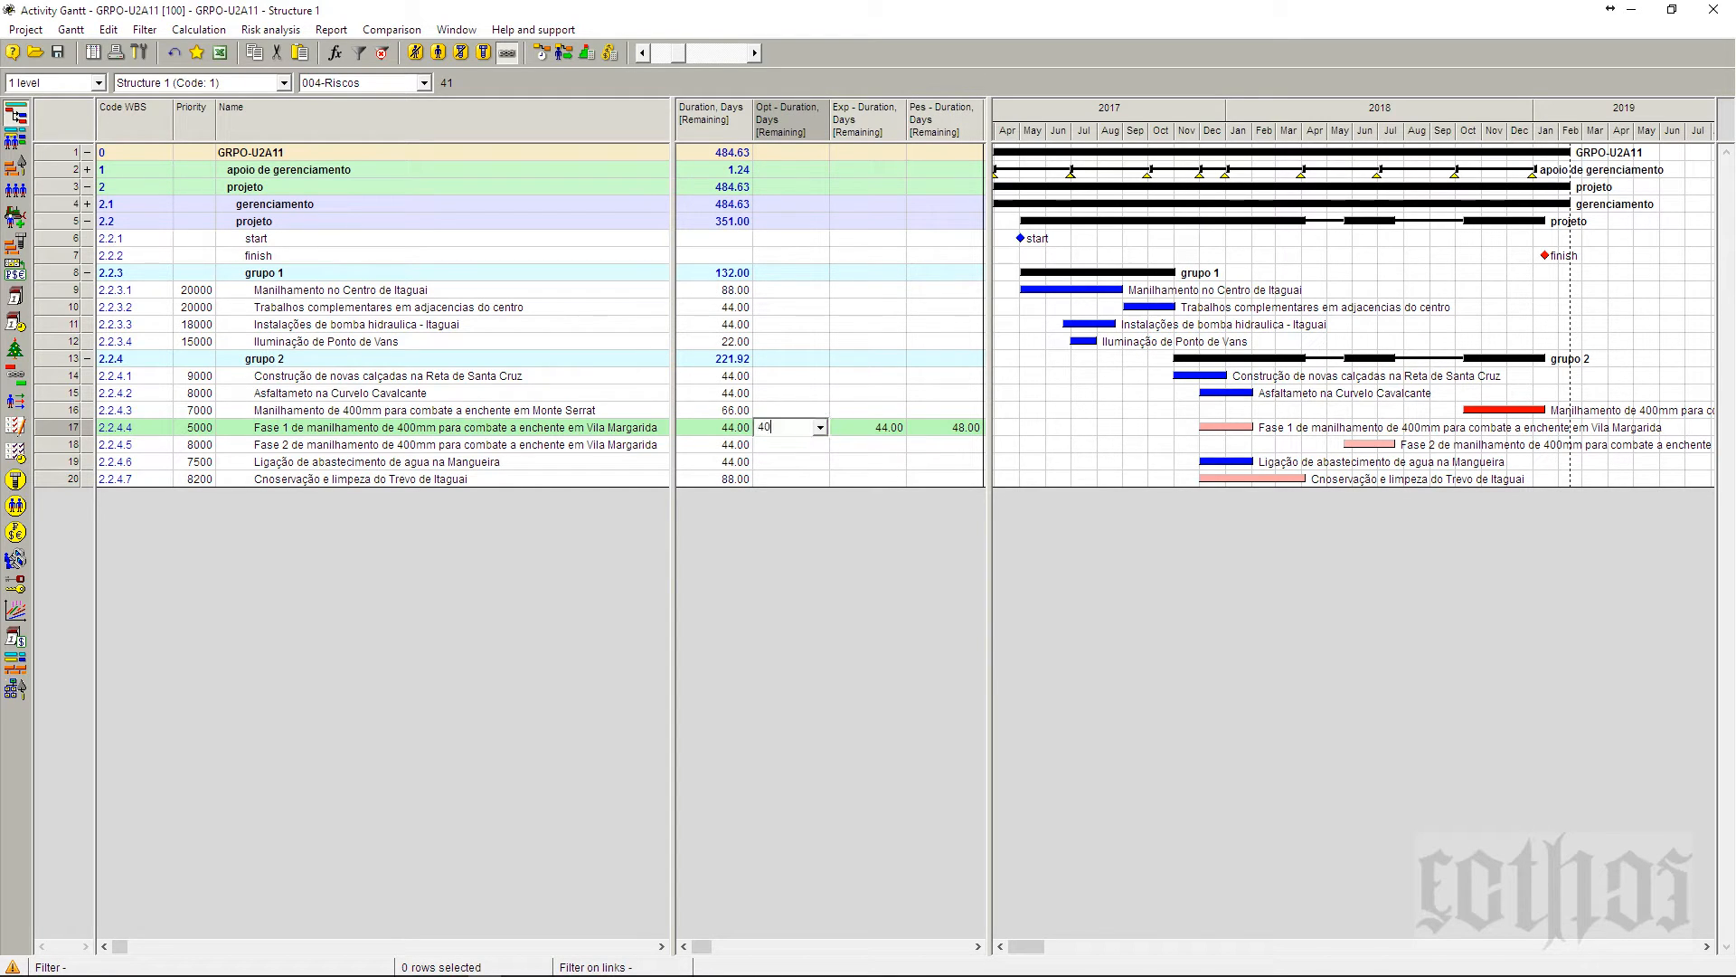
click(796, 437)
click(937, 434)
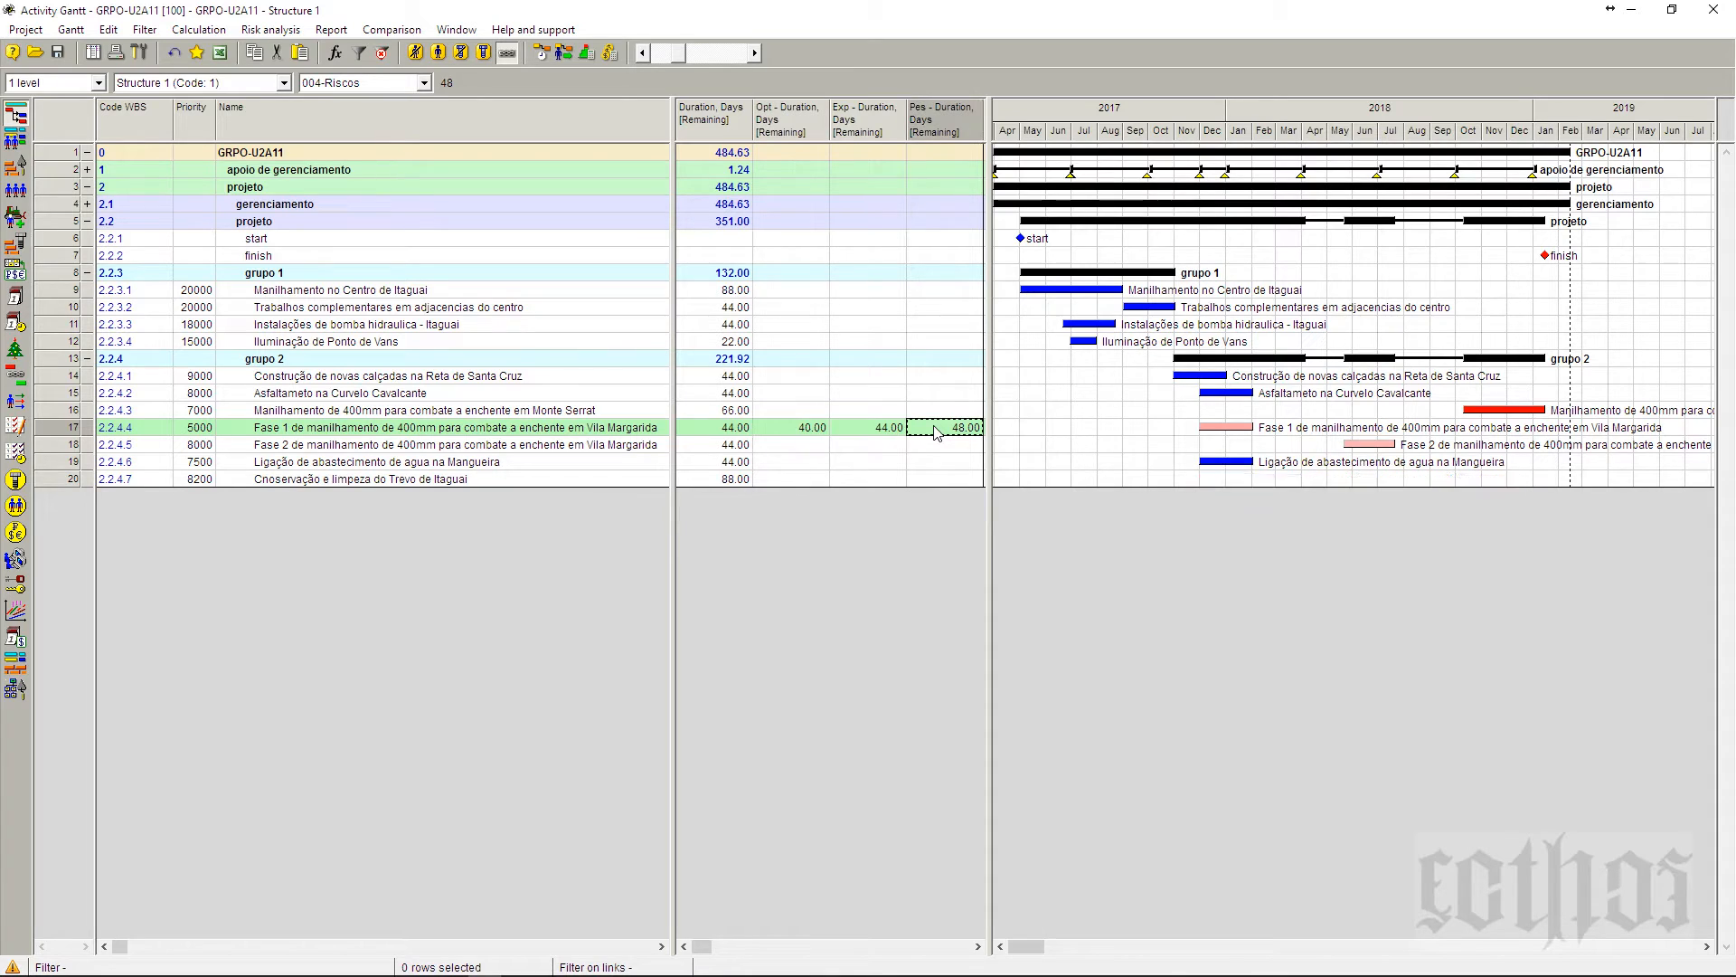
text(4)
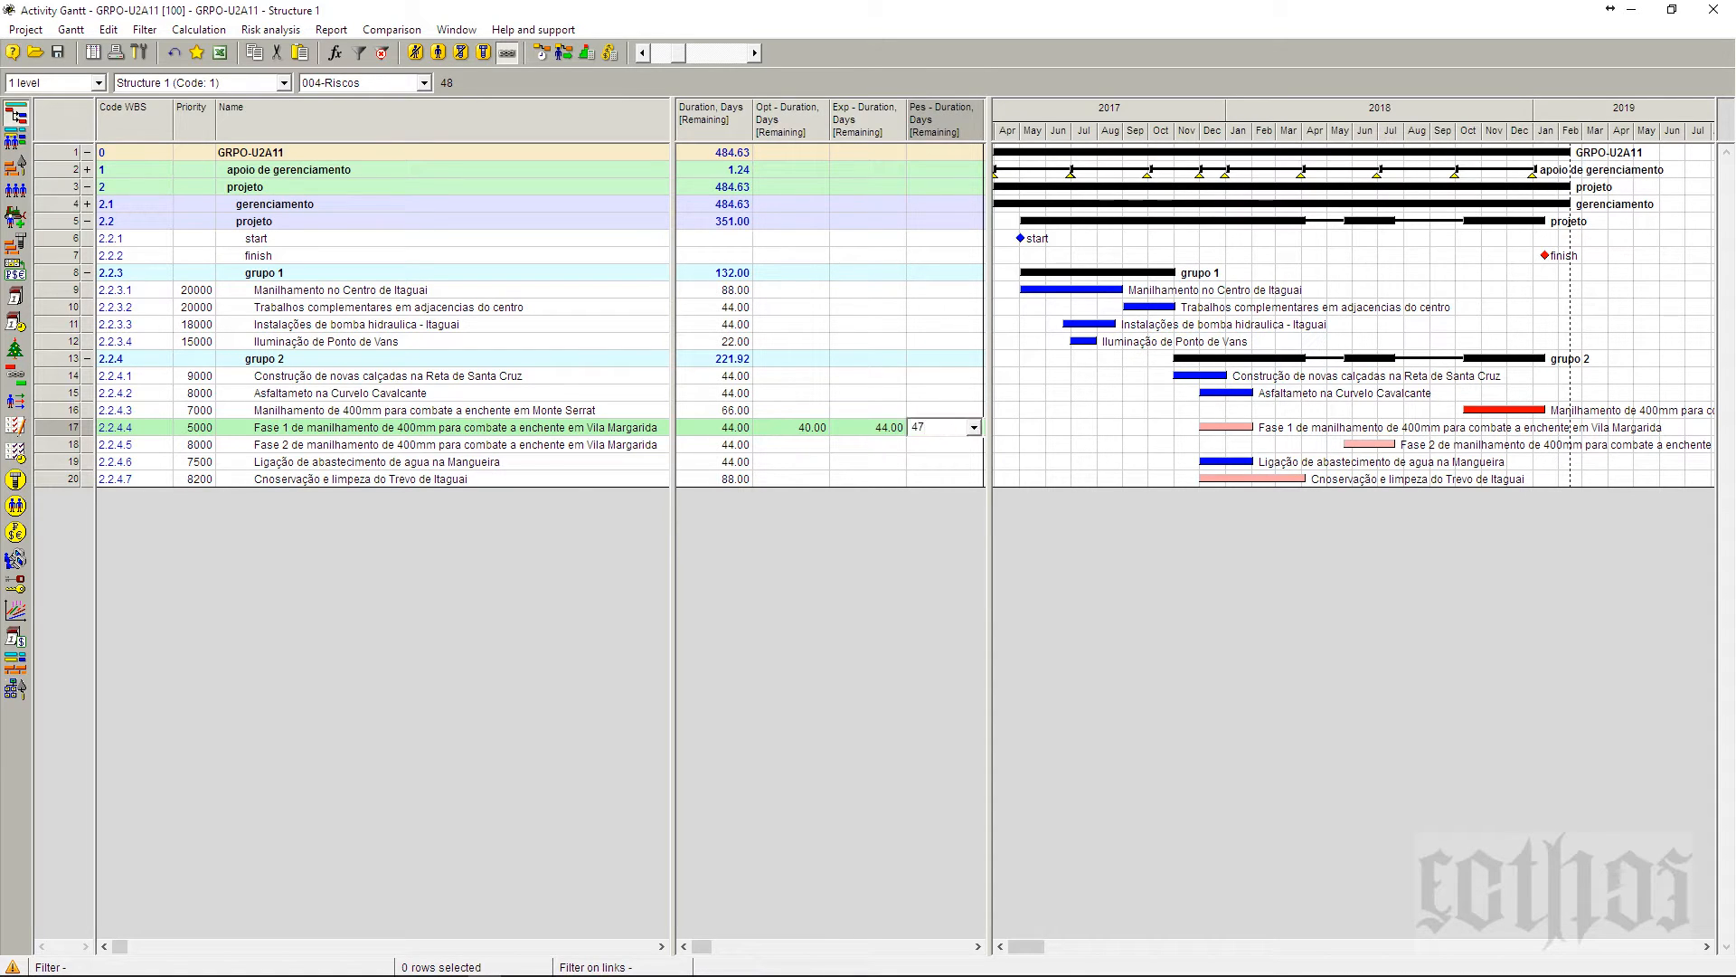
text(7)
click(894, 460)
- Re-enter the expected remaining duration of the Vila Margarida Fase 1 activity as 44 days
click(894, 432)
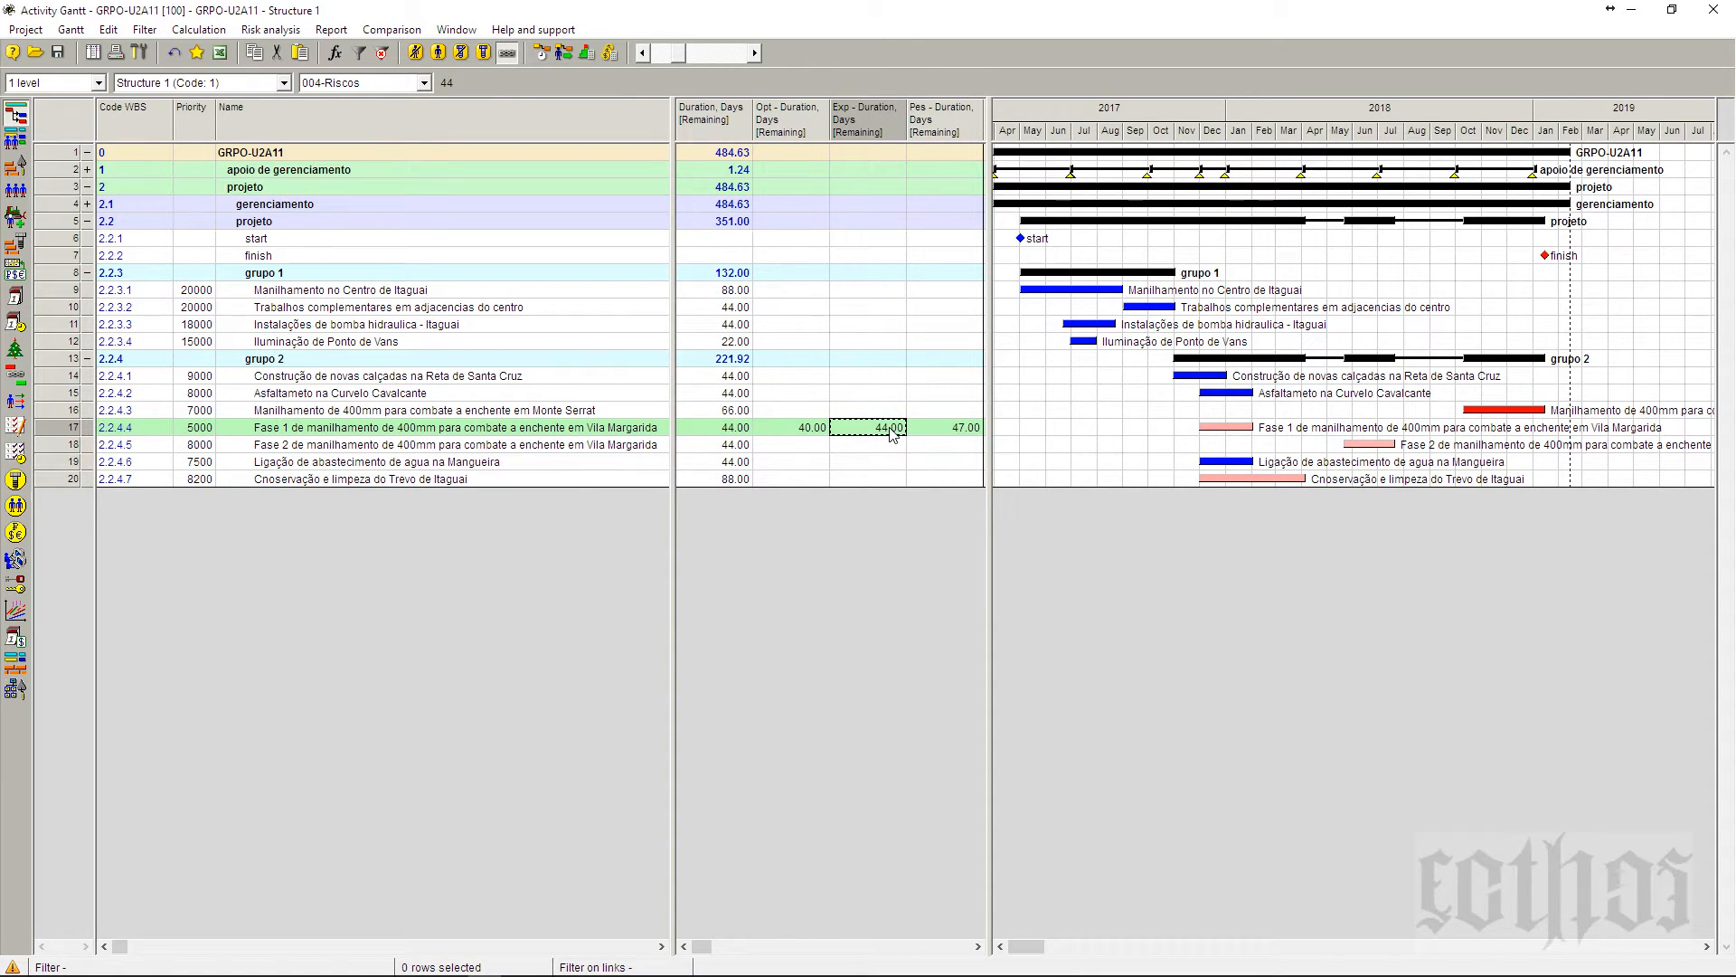
text(43)
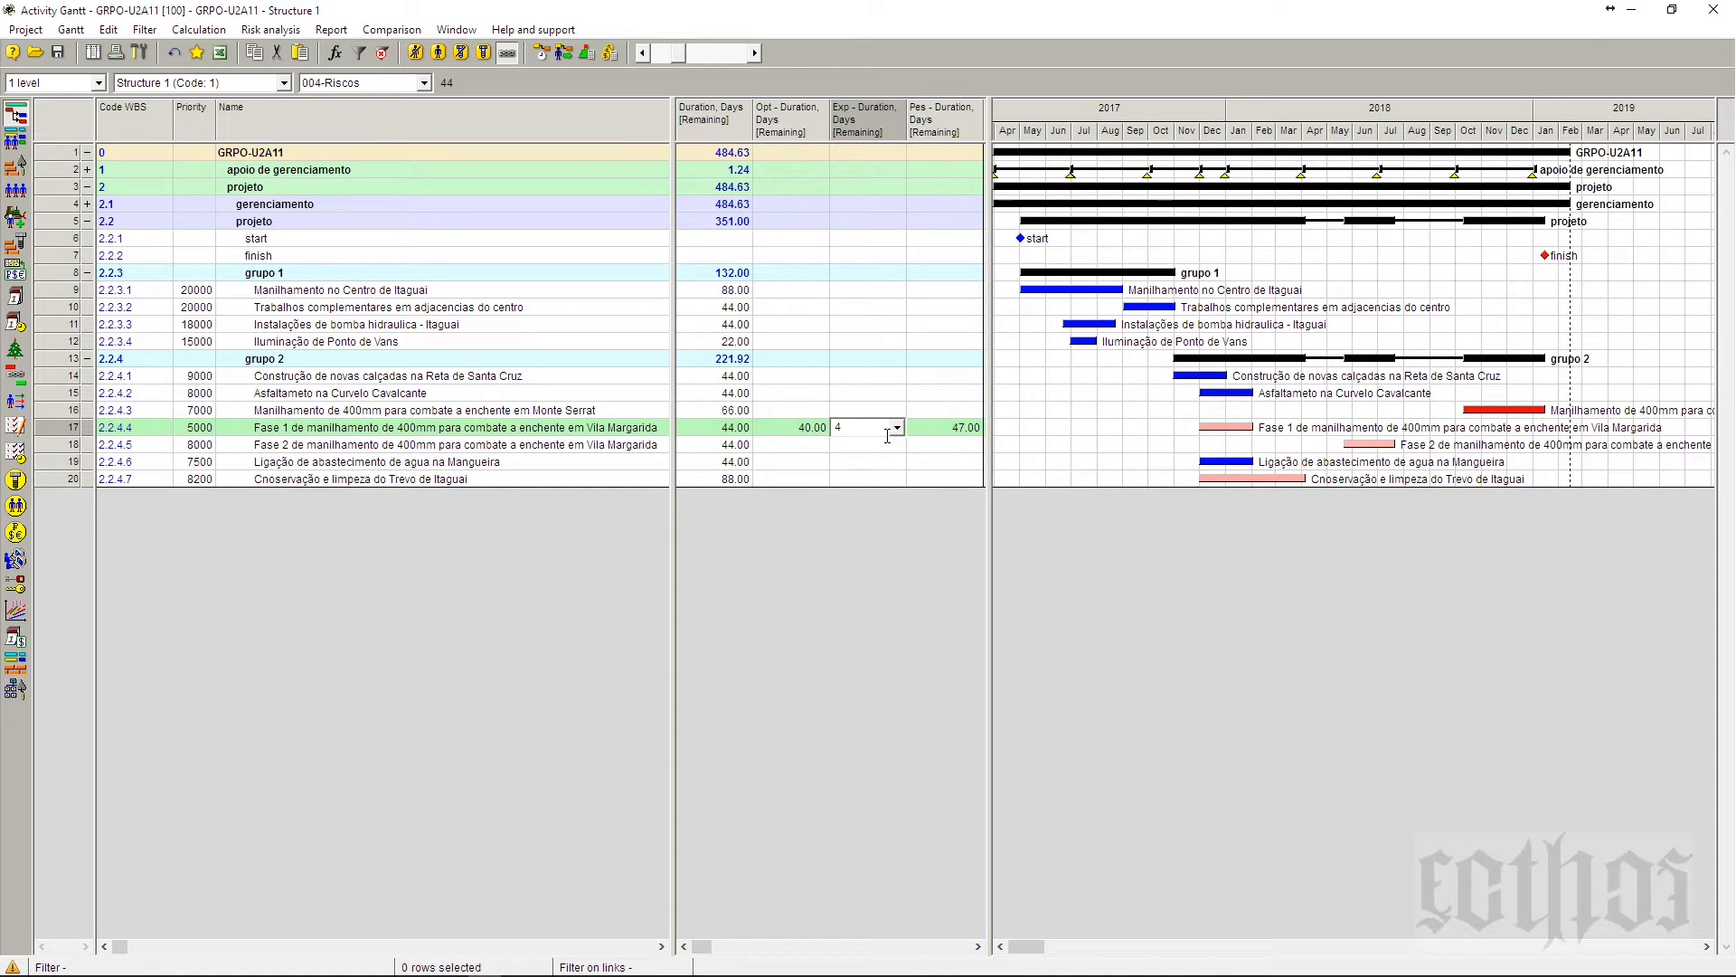
click(740, 439)
click(851, 433)
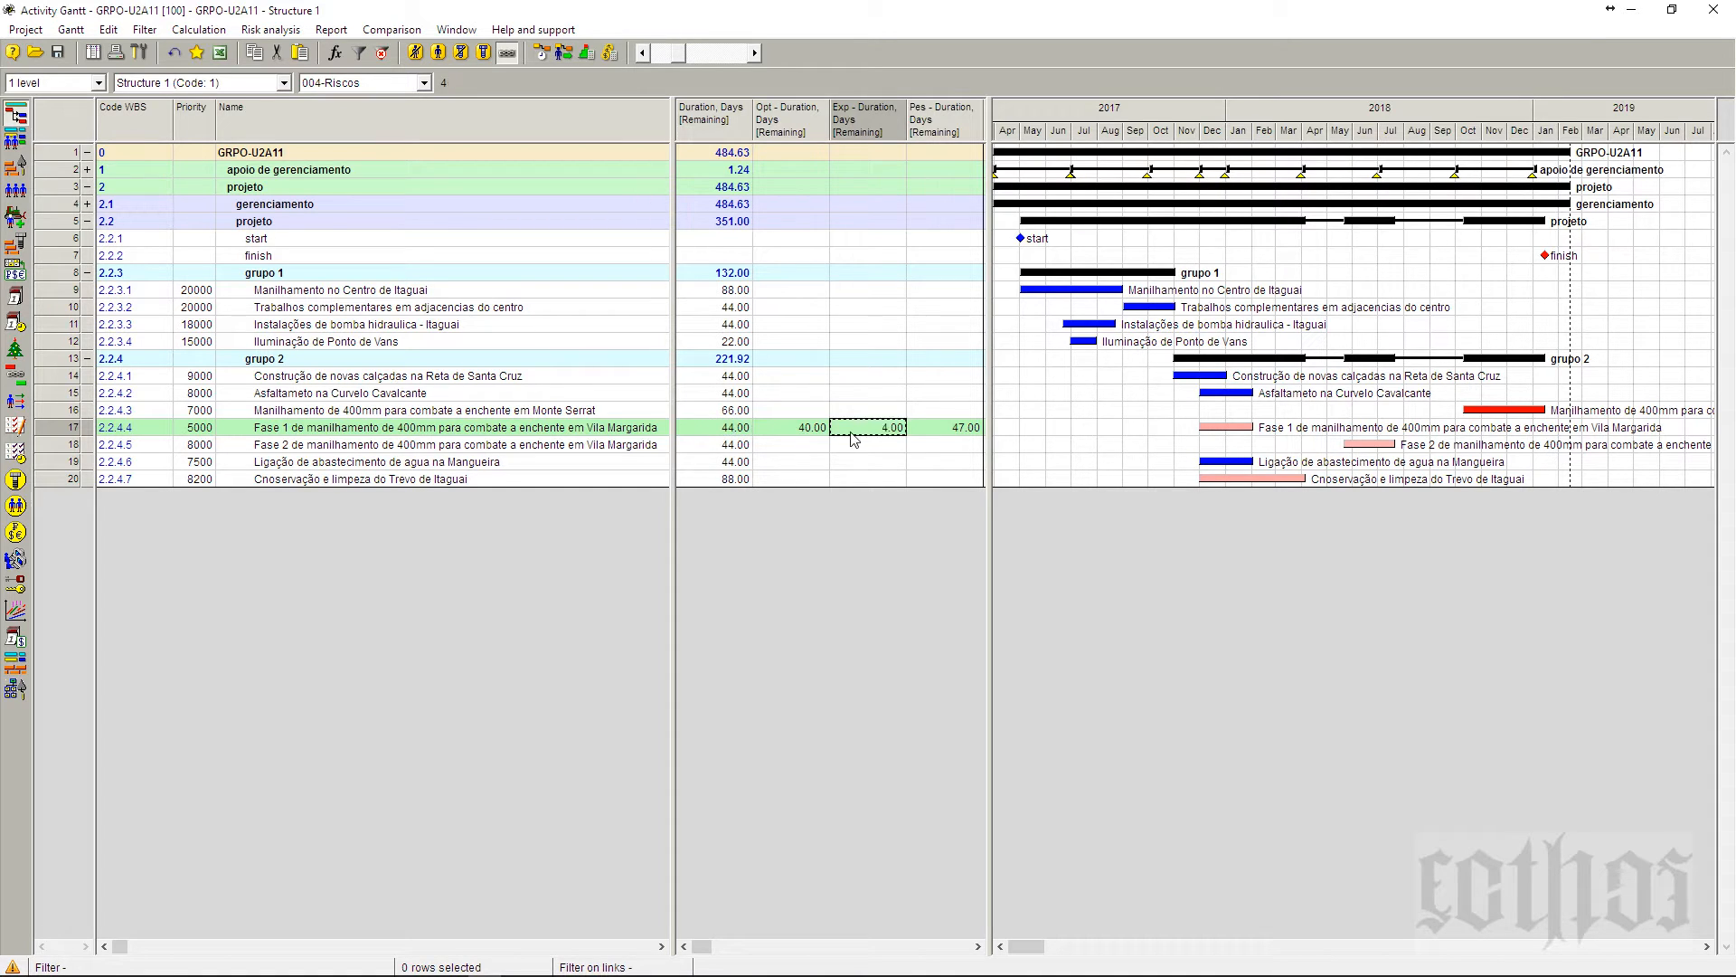
text(44)
click(854, 445)
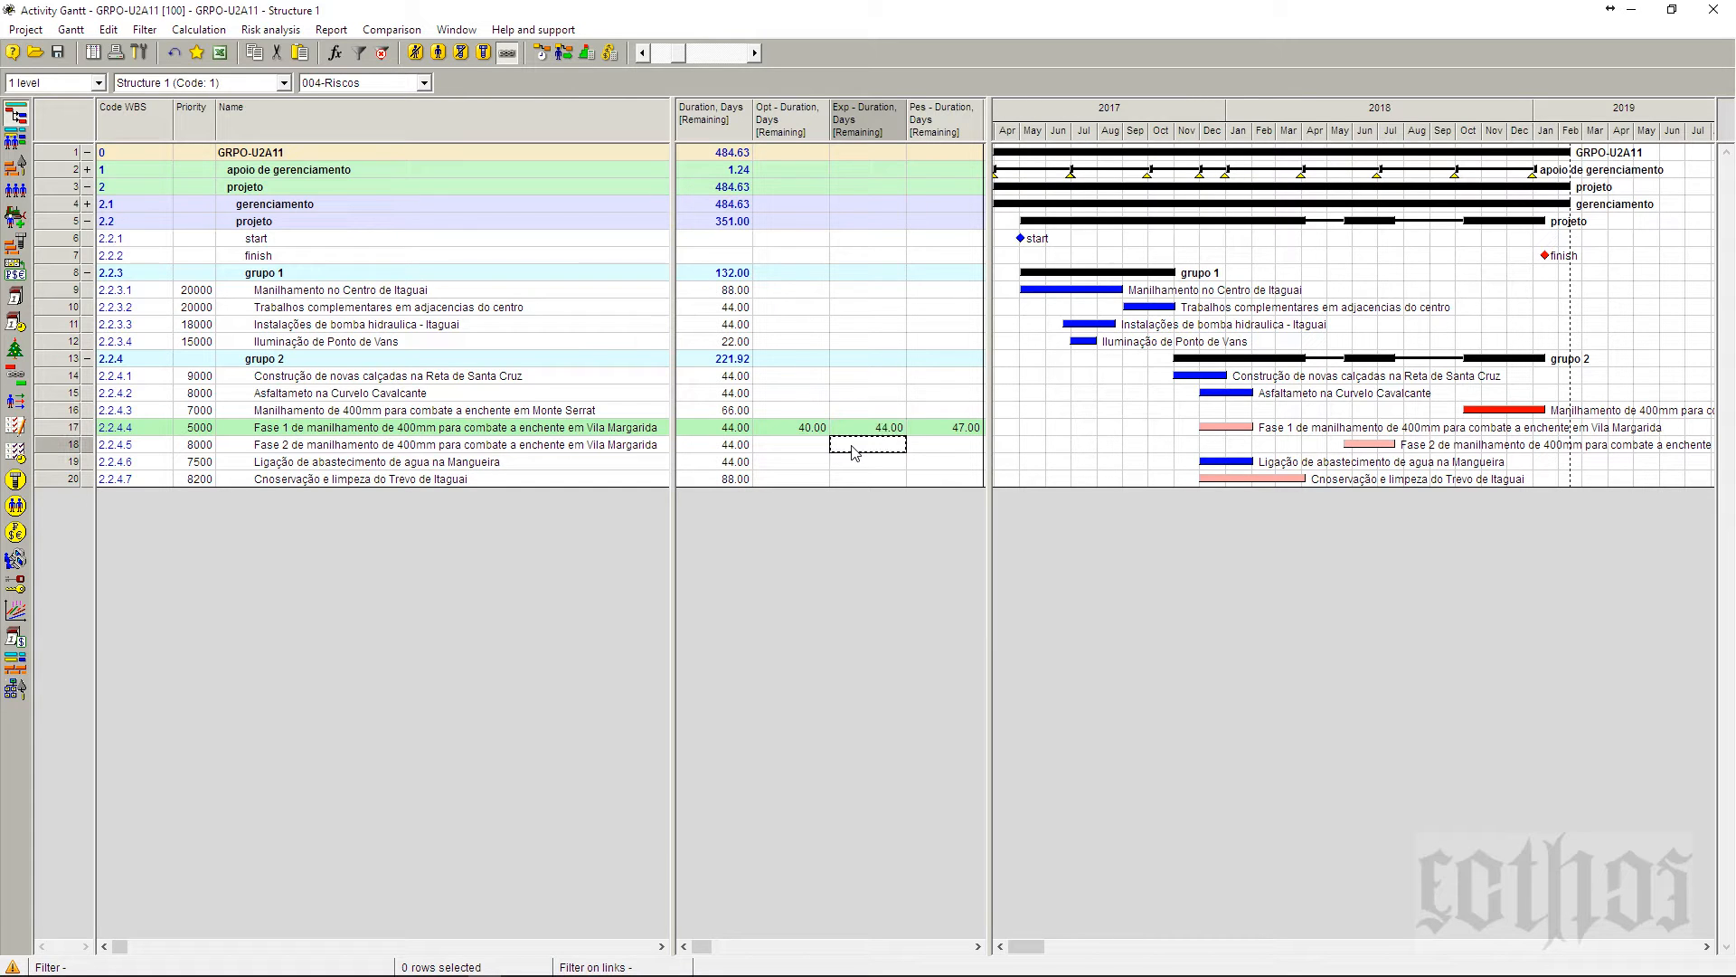
- Examine the Monte Carlo analysis setup, including scheduling method, value distribution, correlation options and iterations, and close it without saving
click(270, 30)
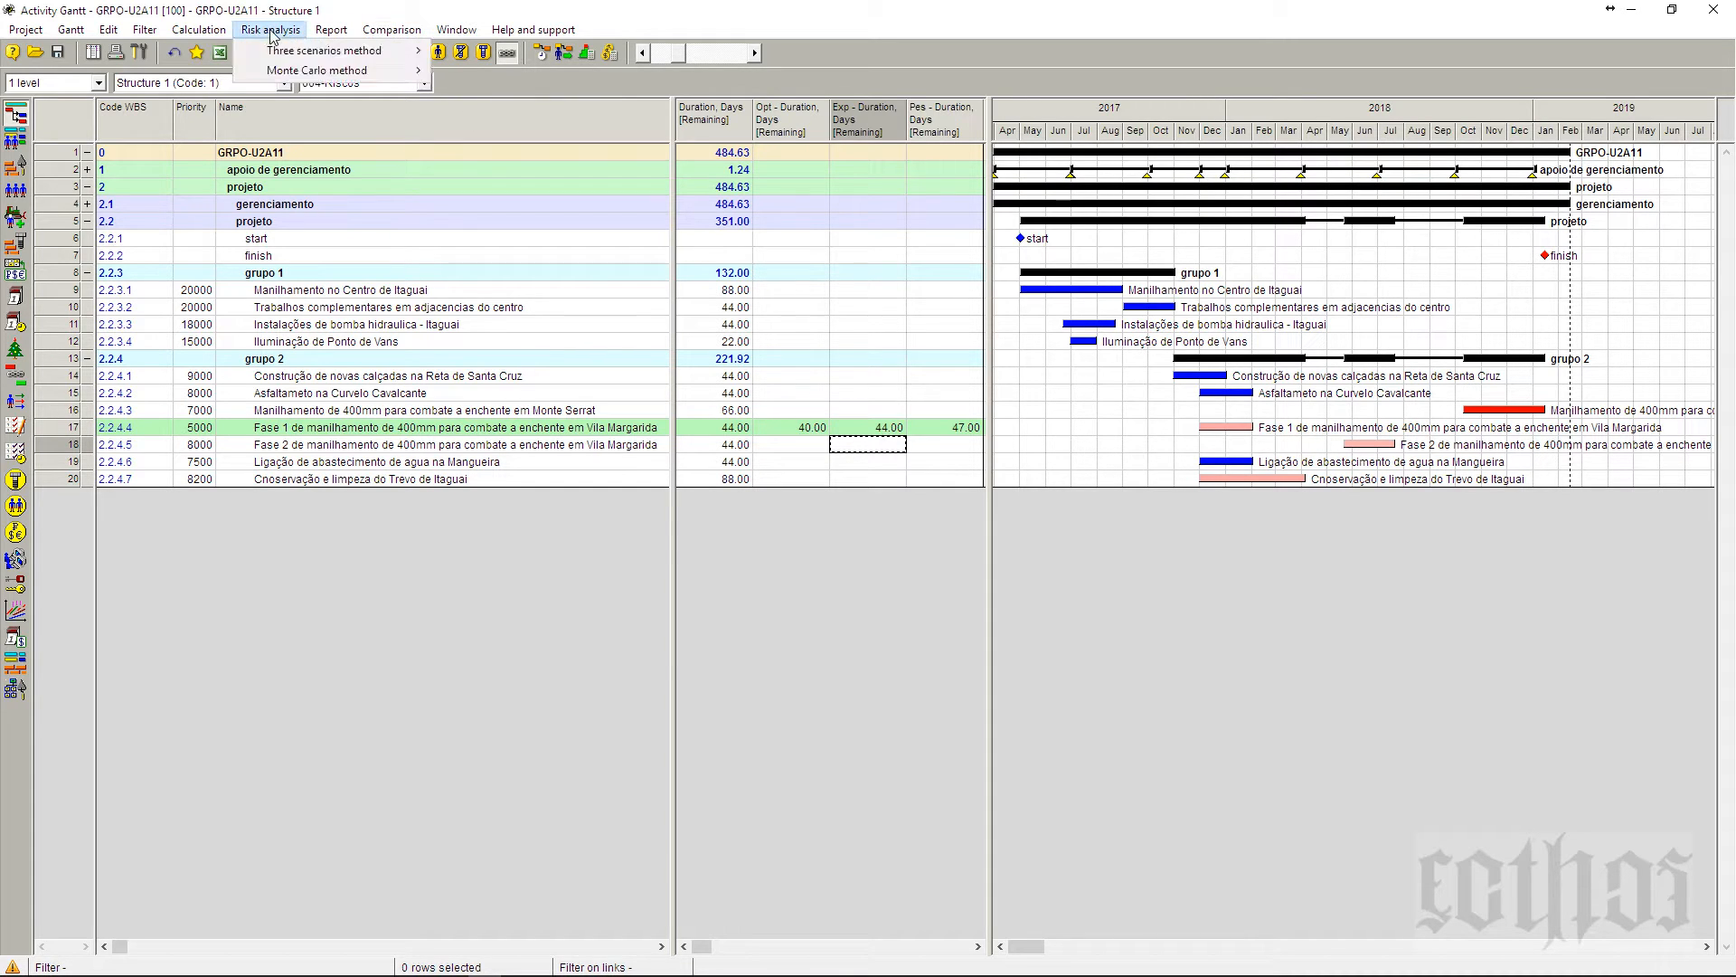
mouse_move(292, 73)
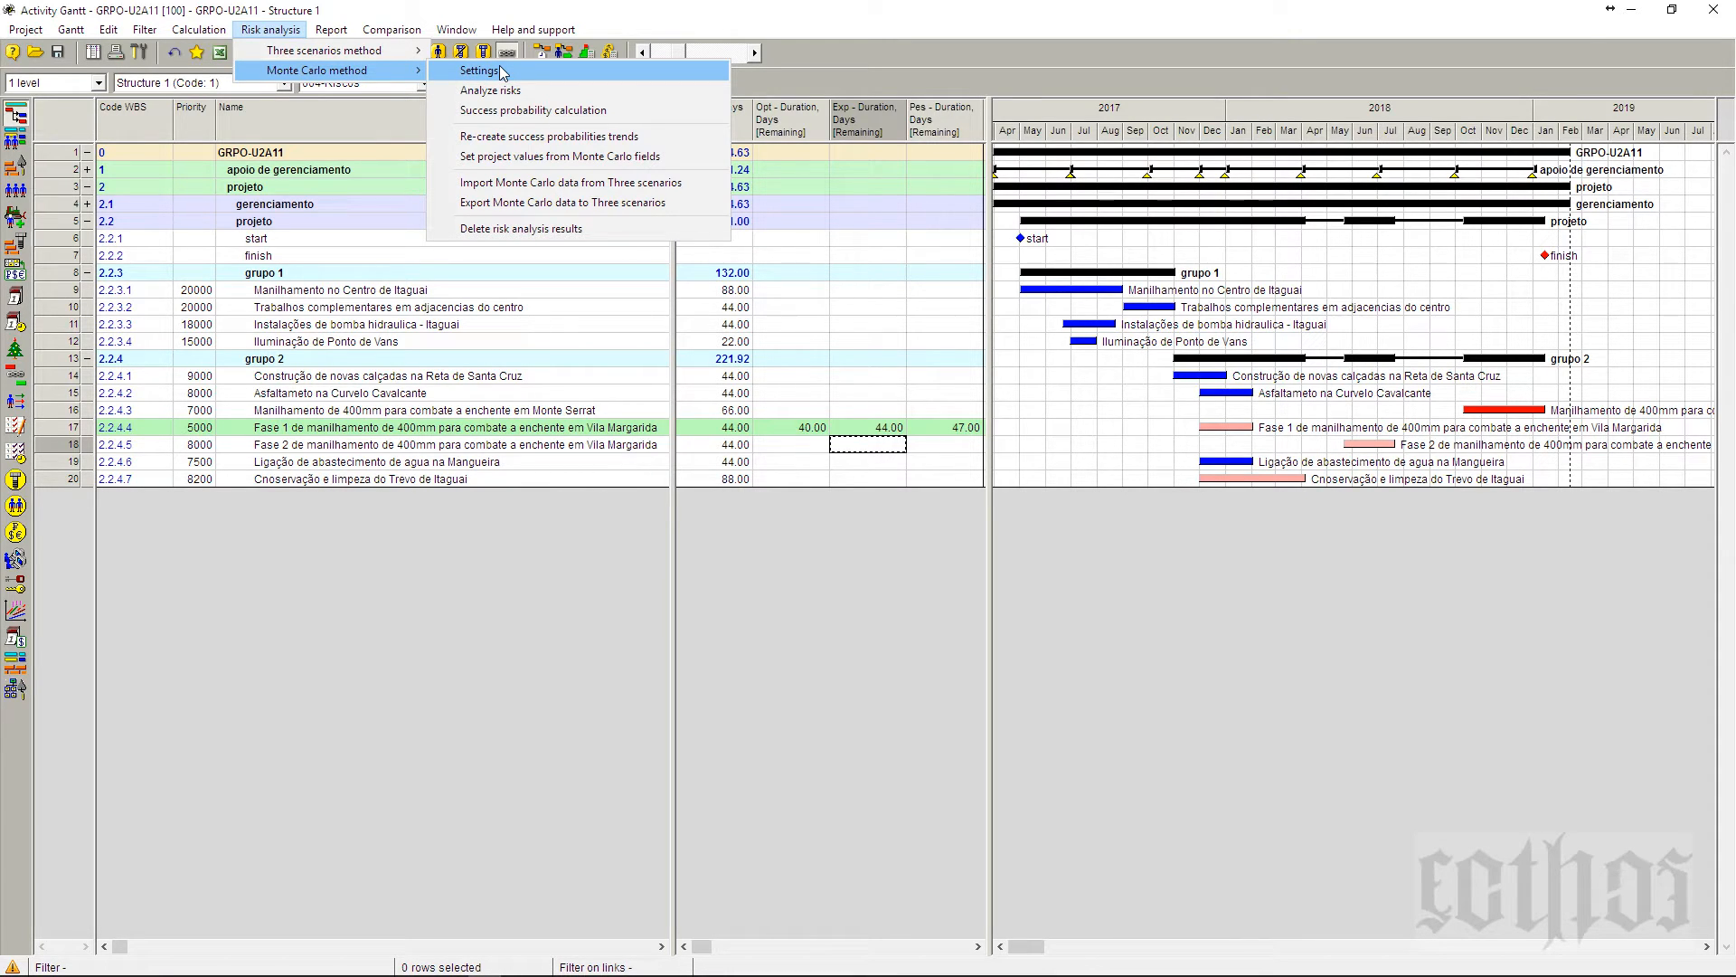
mouse_move(387, 59)
click(493, 74)
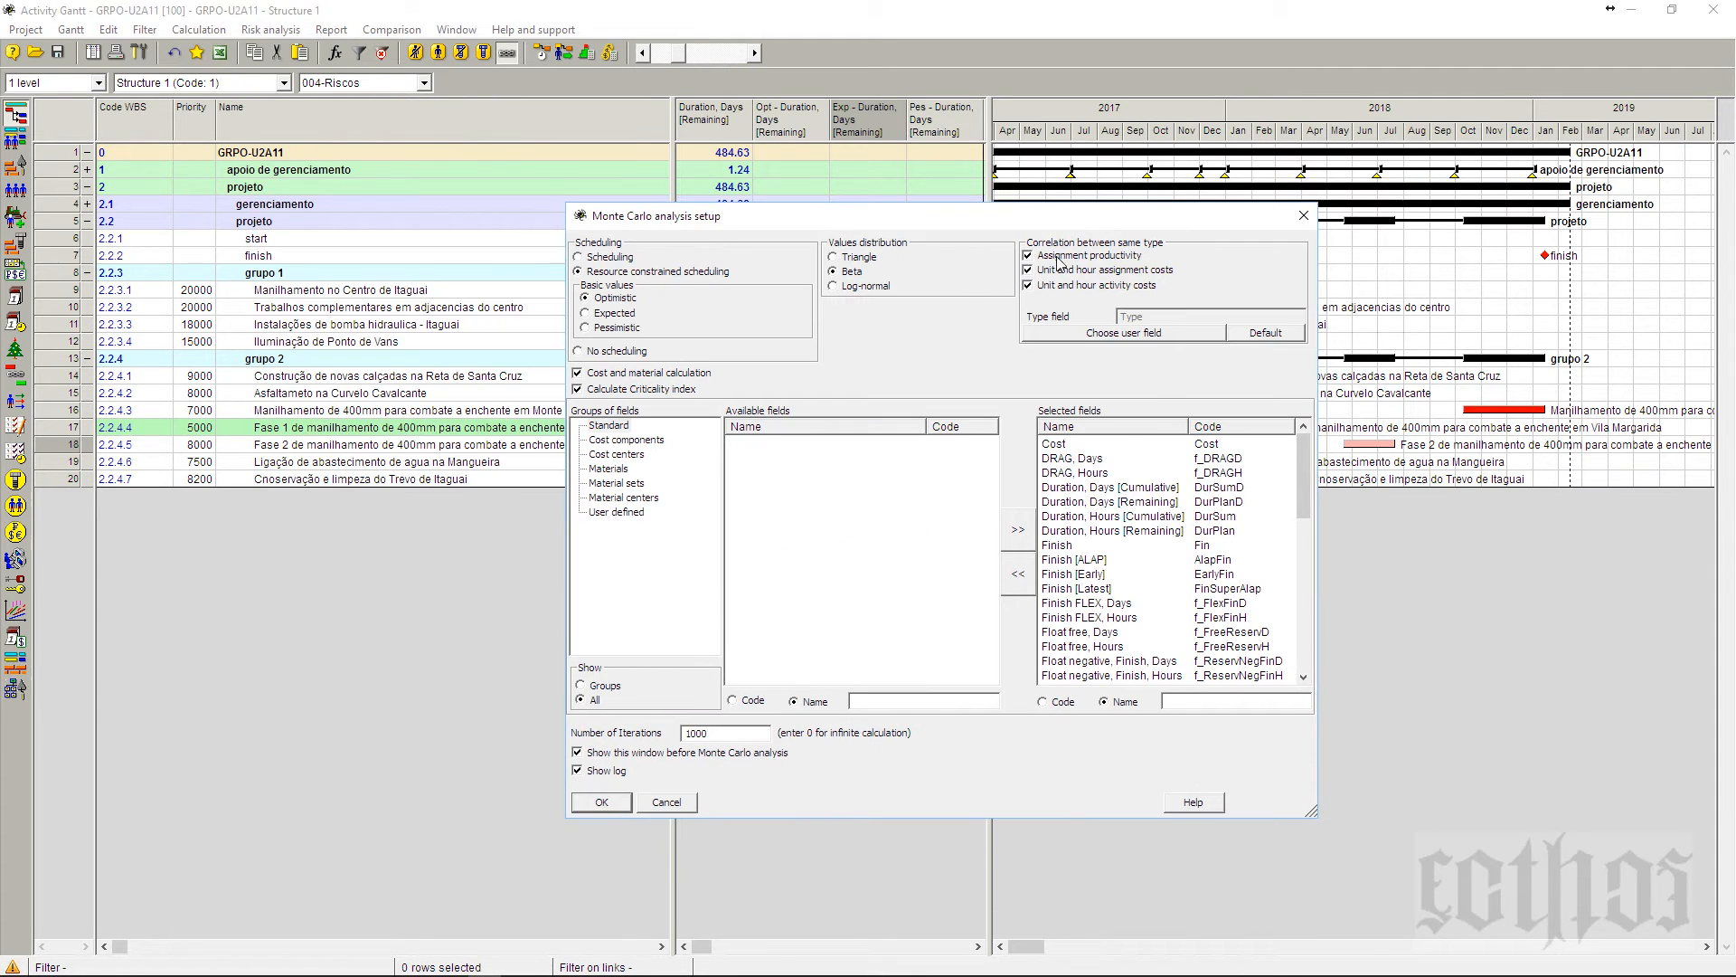
click(861, 259)
click(863, 287)
drag(922, 228, 1326, 255)
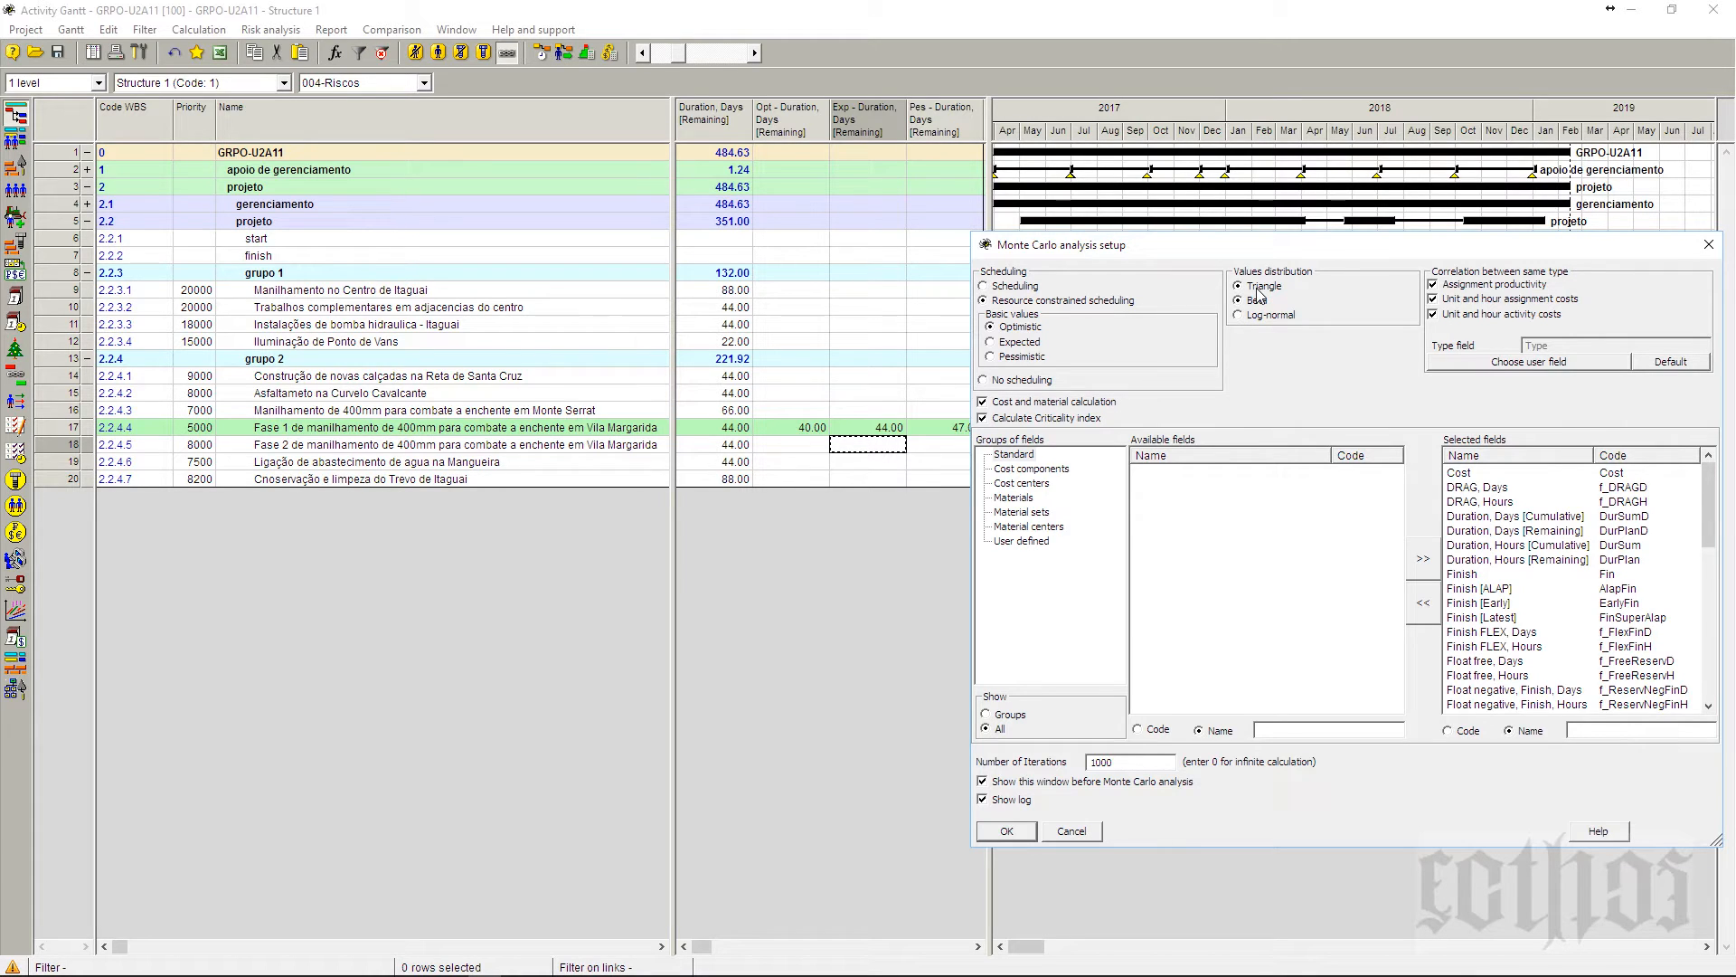
click(1020, 287)
drag(1044, 244, 1044, 249)
drag(1184, 252, 897, 224)
click(724, 279)
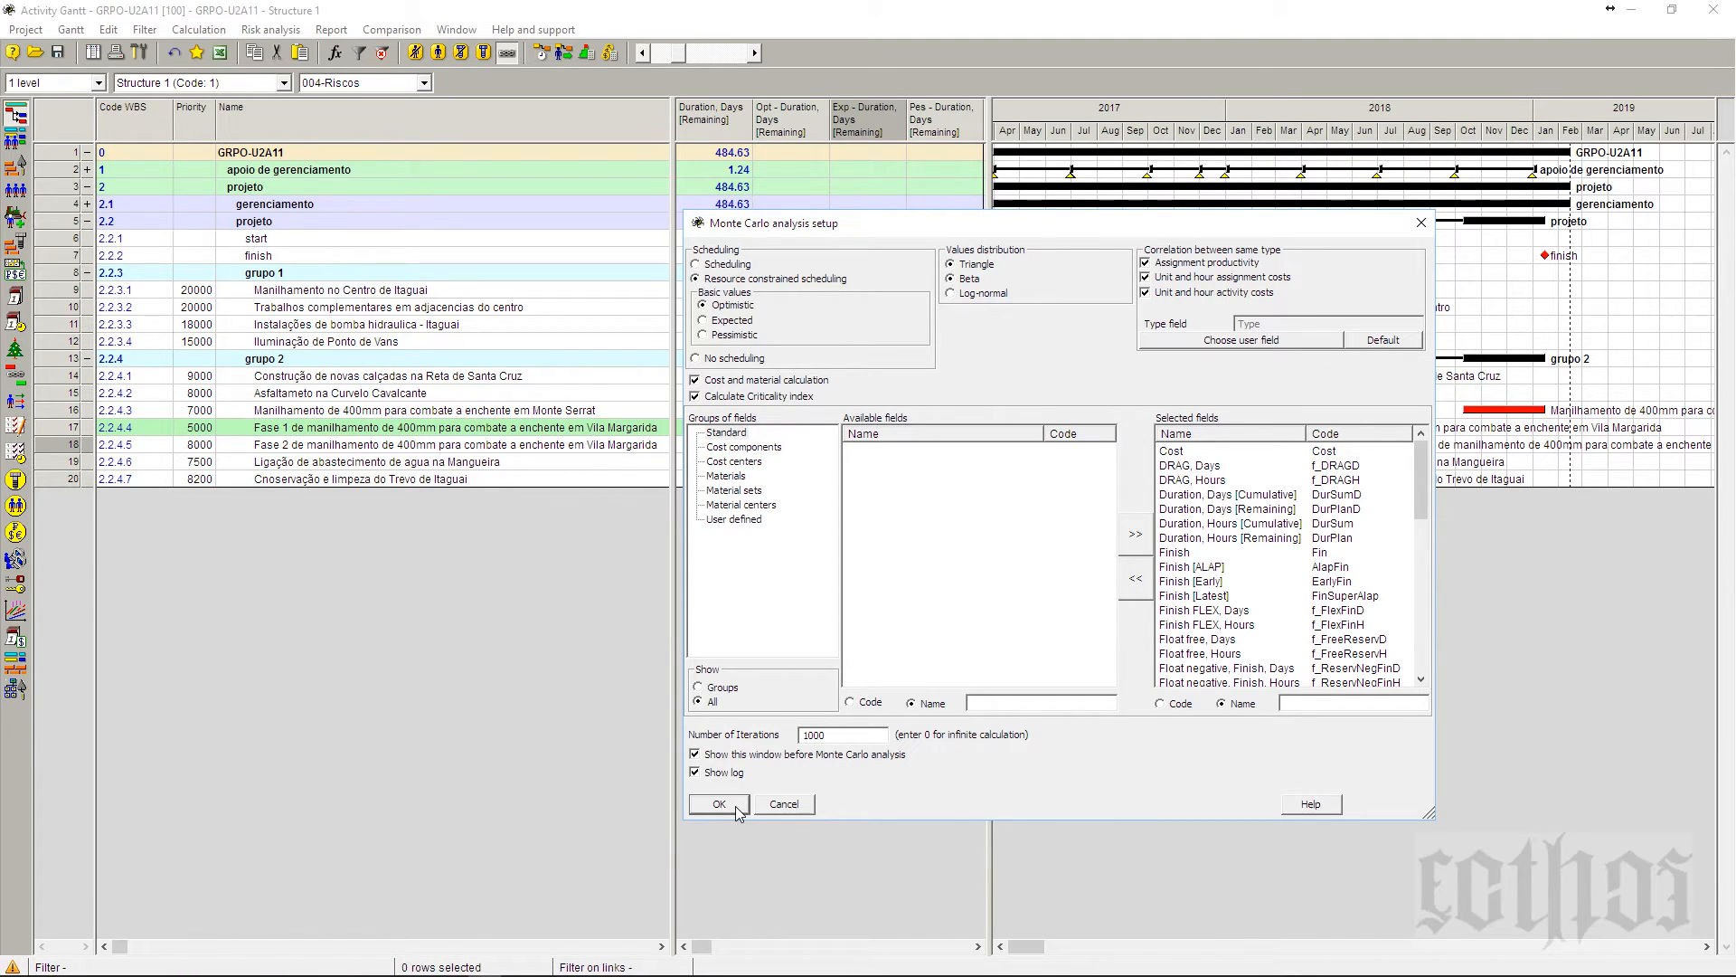
click(783, 805)
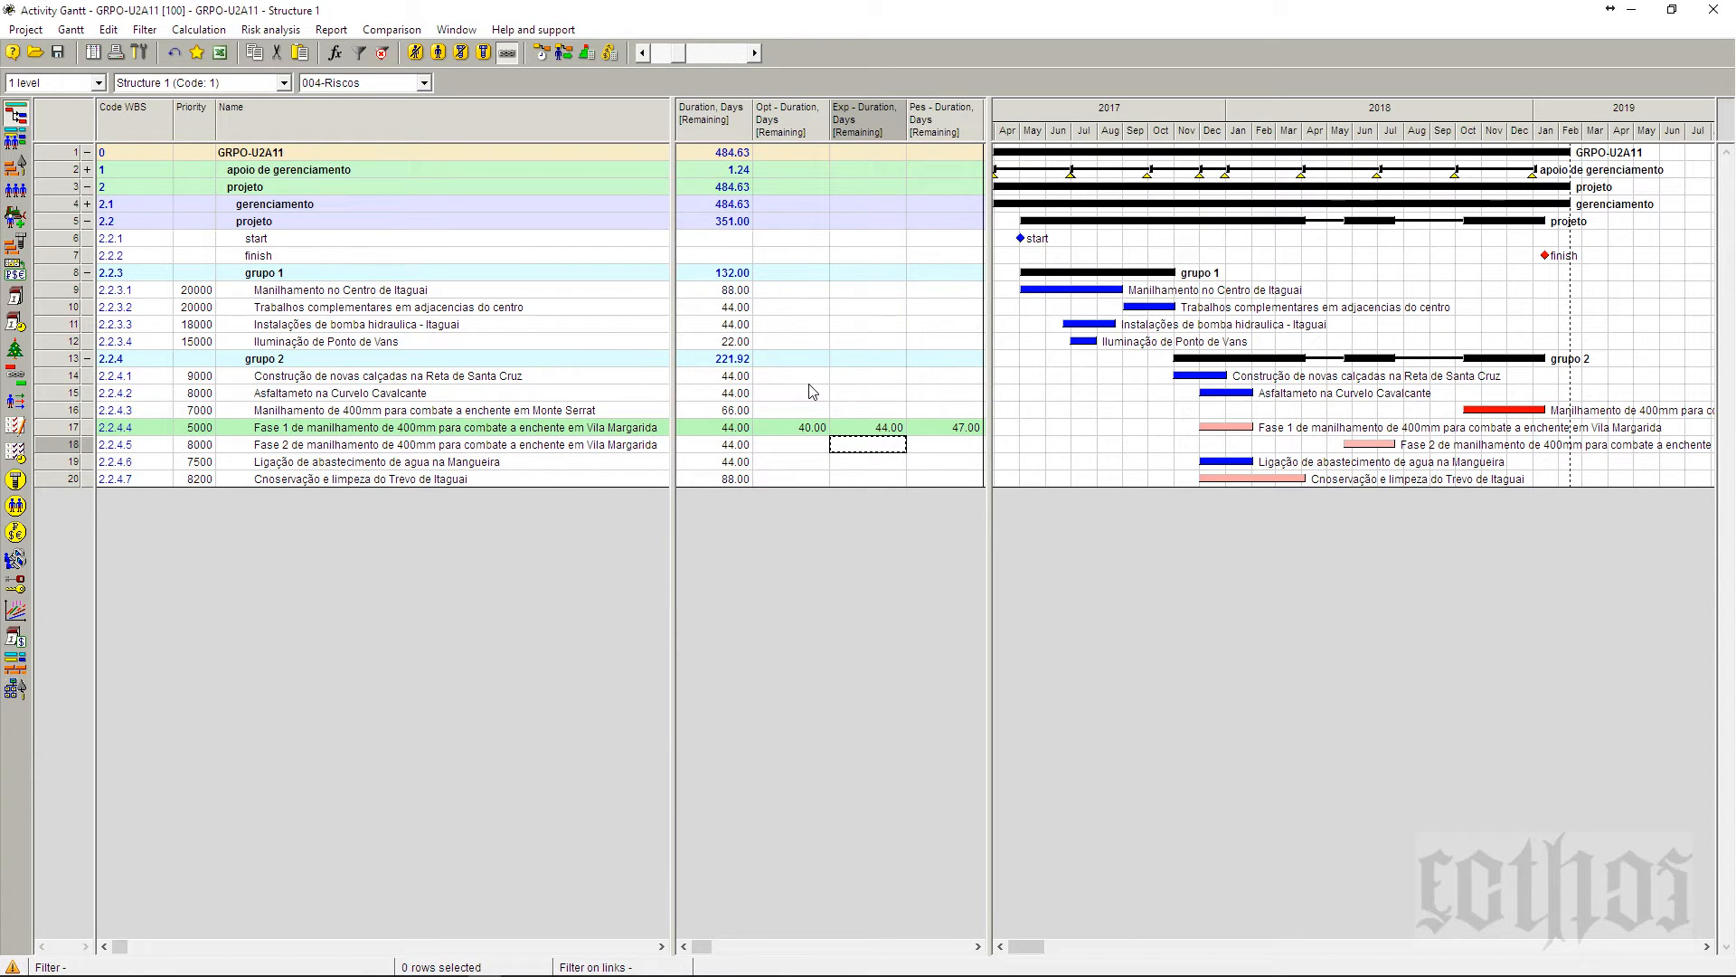
- Switch to the 002 - programa layout and select the finish date of the projeto phase
click(362, 83)
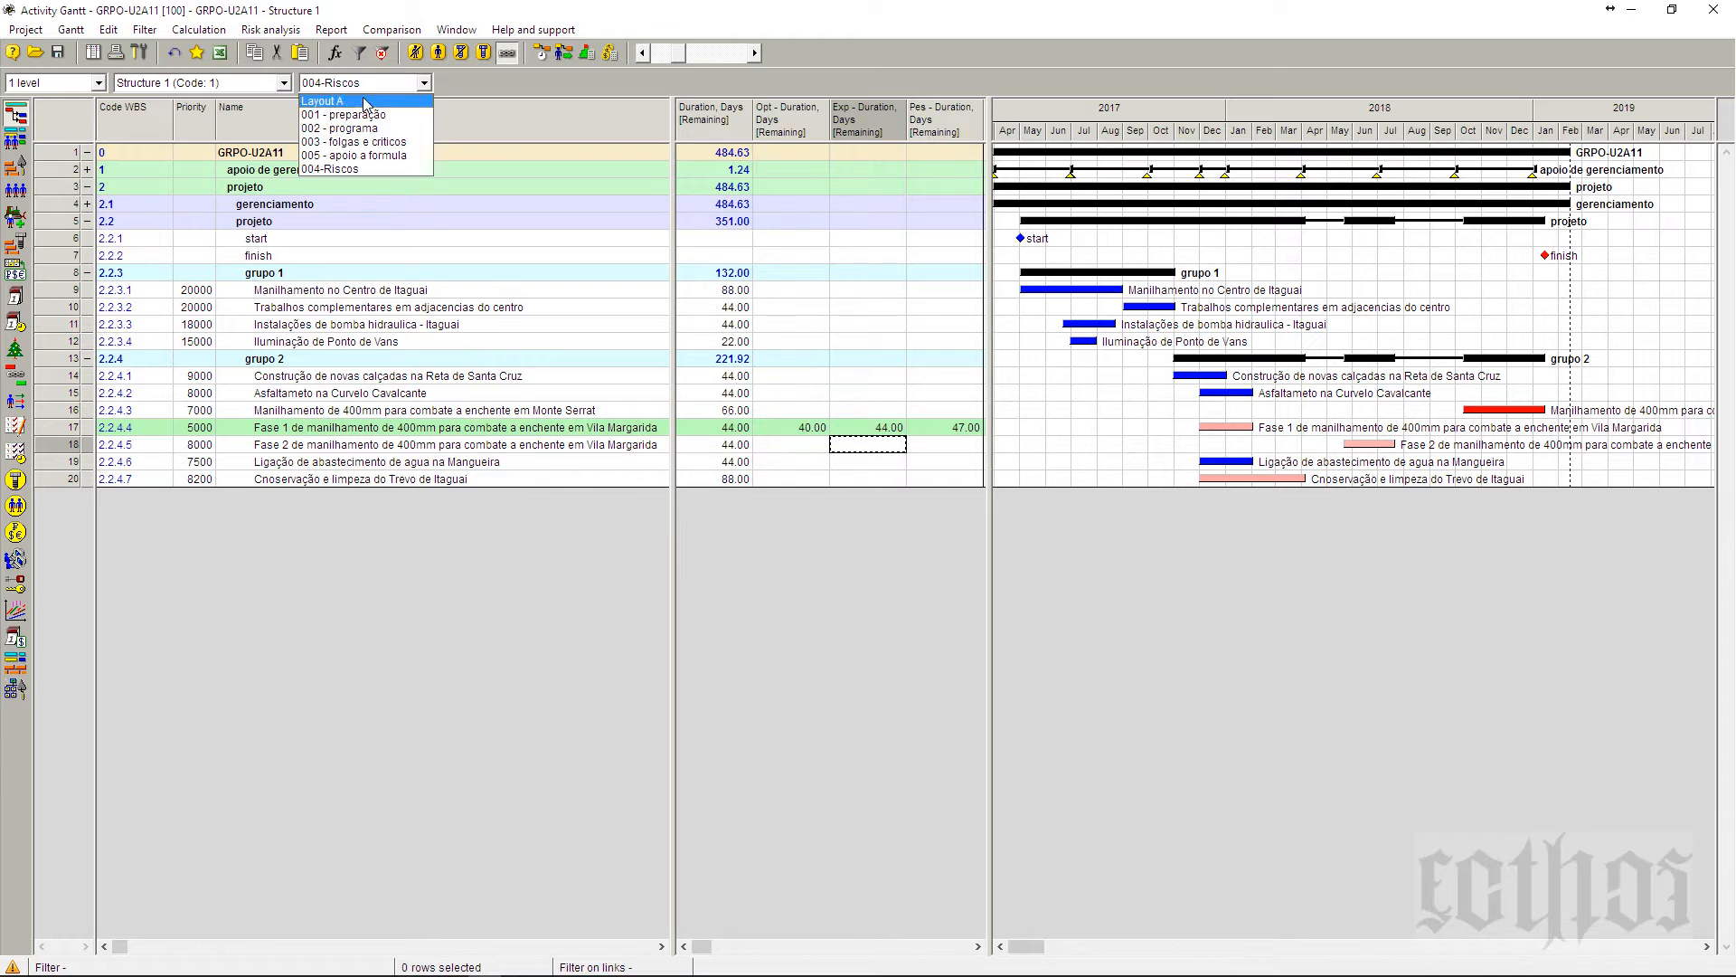
click(369, 128)
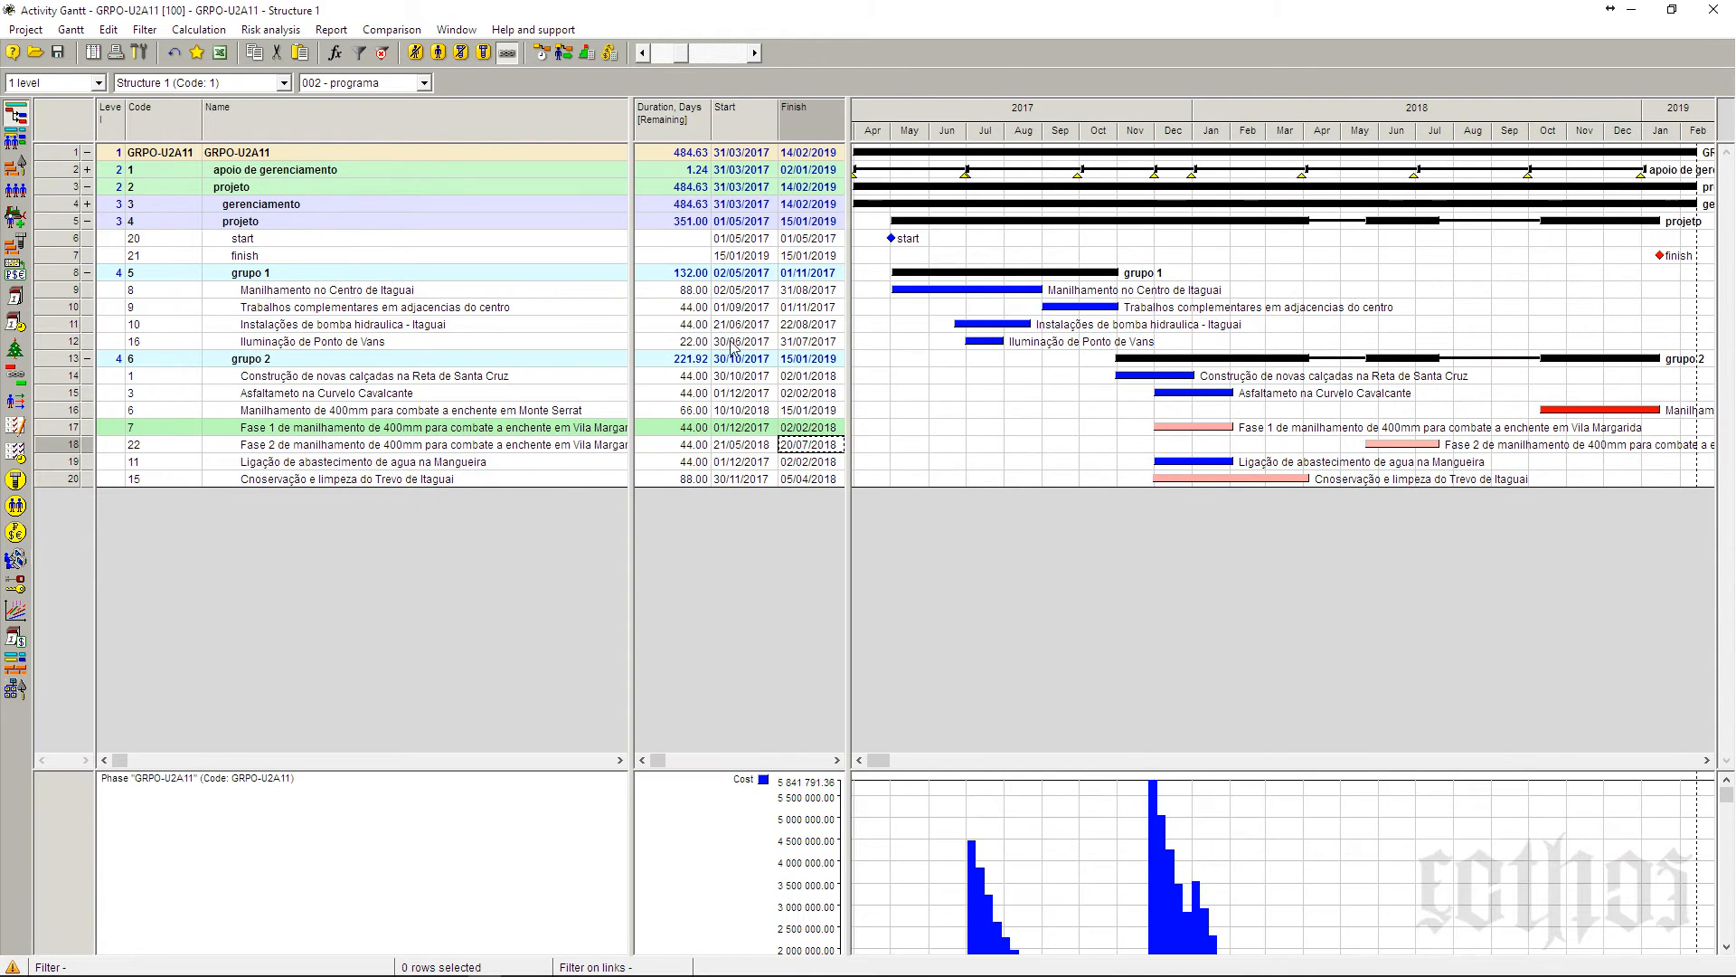
click(819, 222)
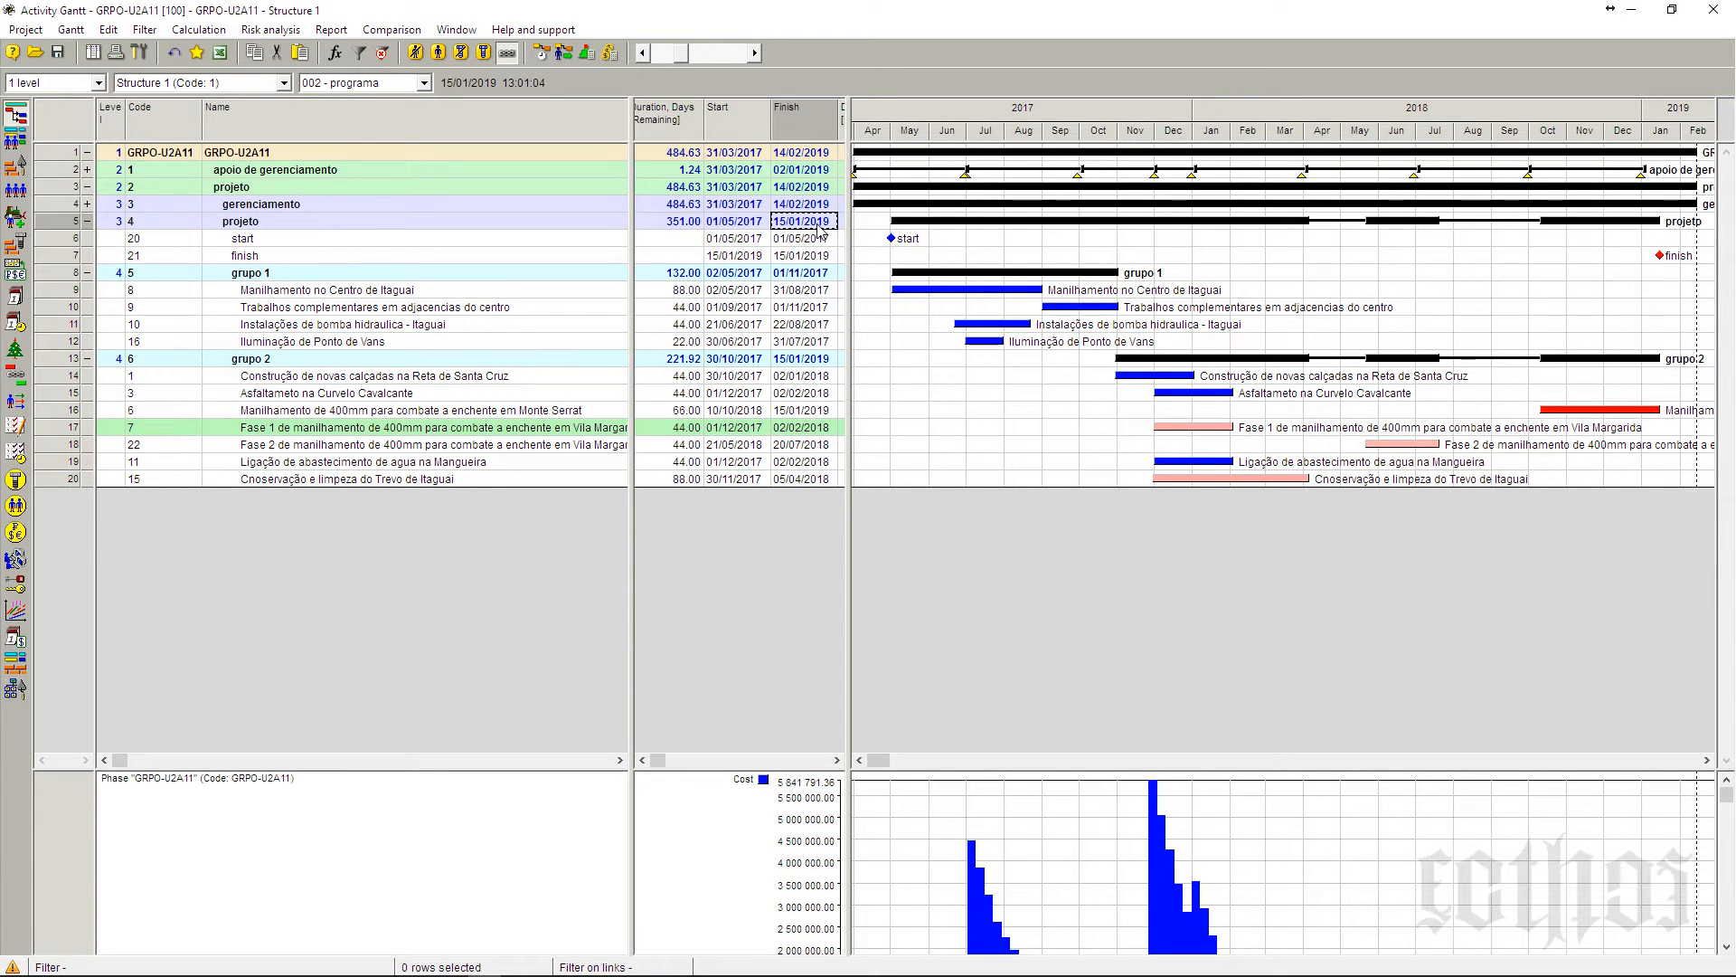
- Examine the resource constrained scheduling options, including resources for leveling and the cost components under expenses leveling, and accept them unchanged
click(199, 31)
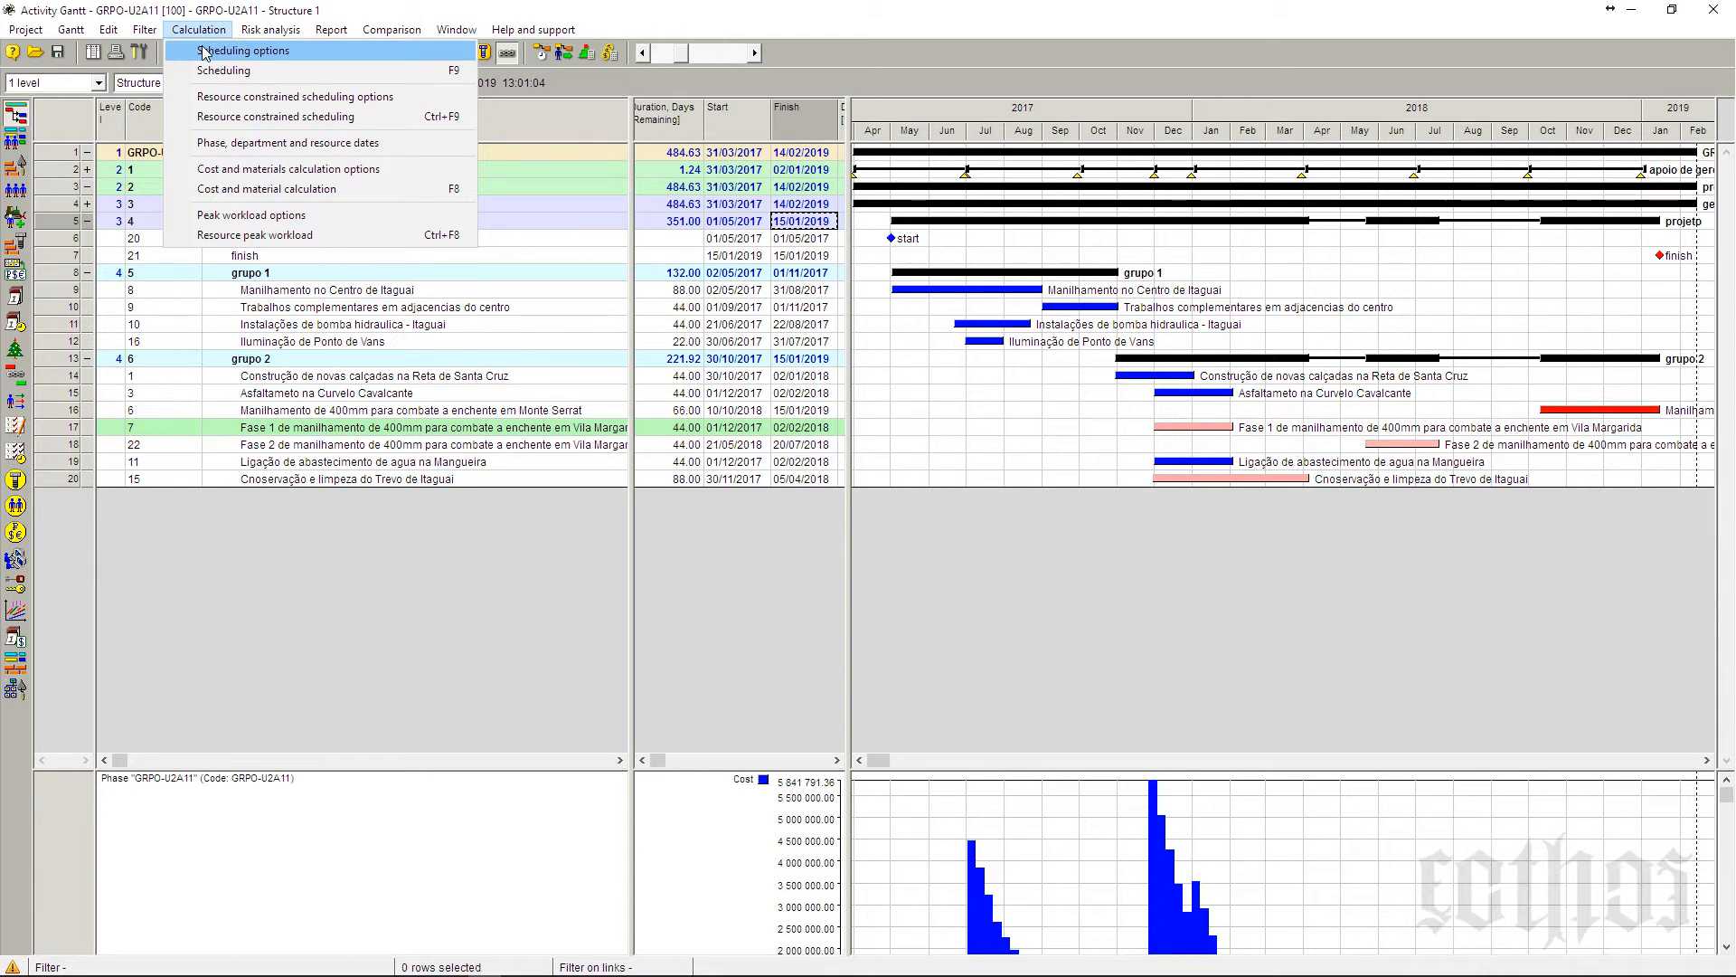
click(217, 99)
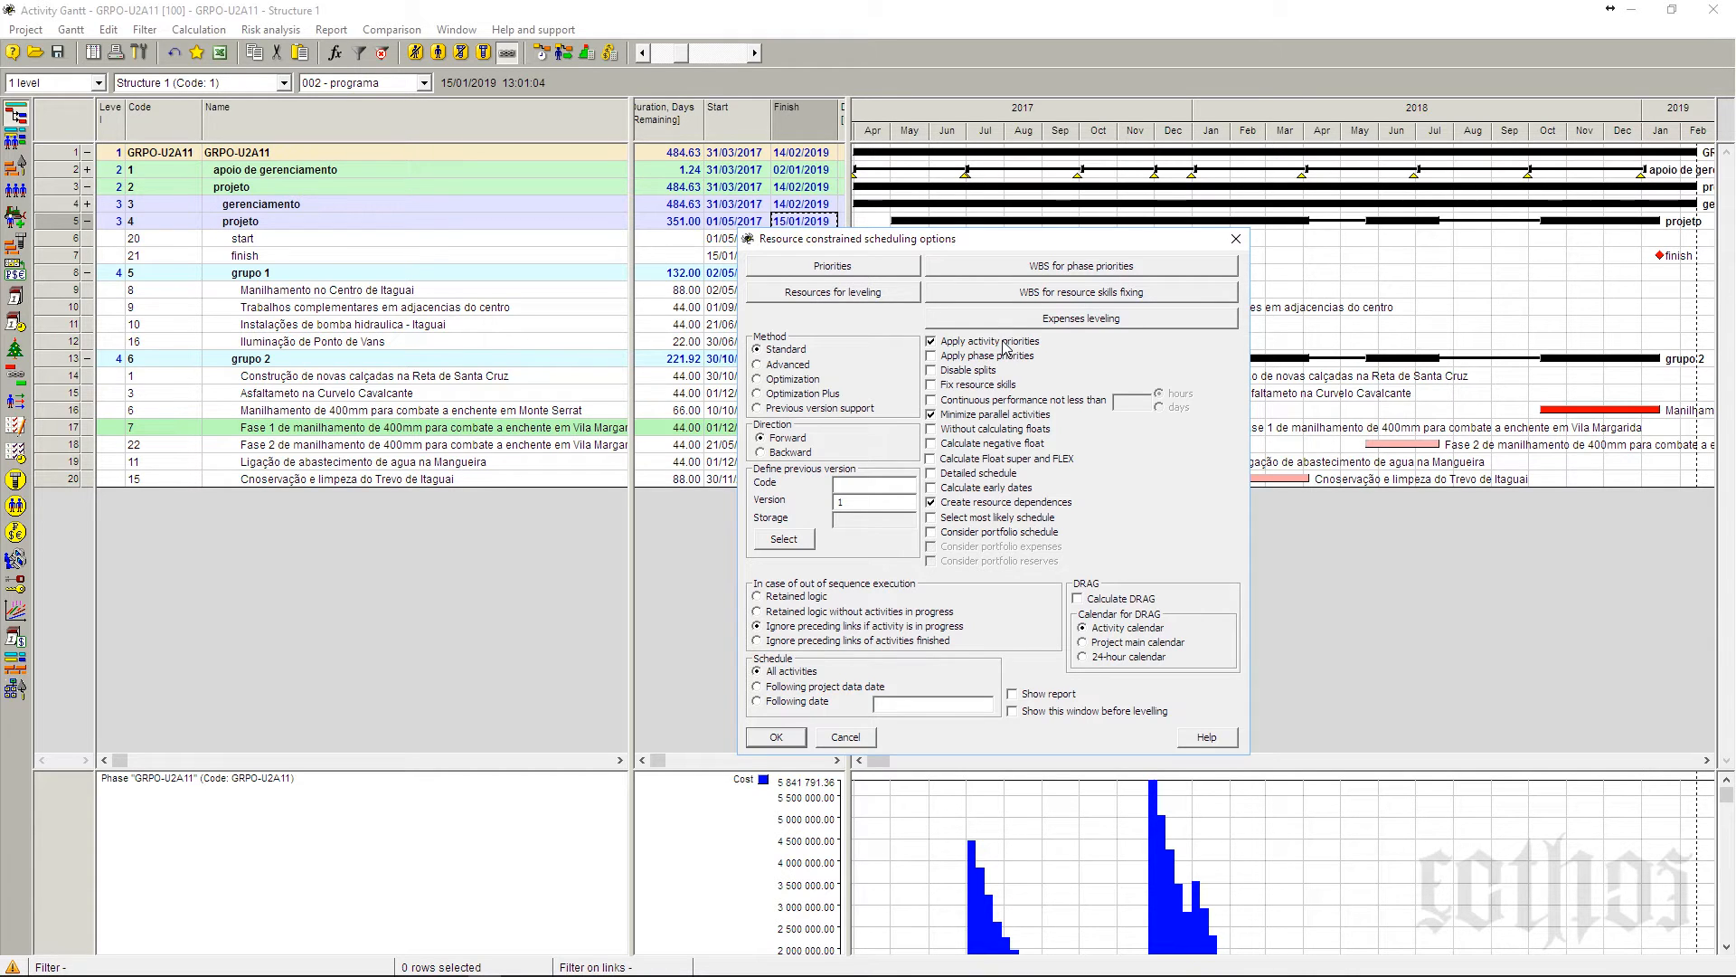
click(911, 290)
click(1592, 679)
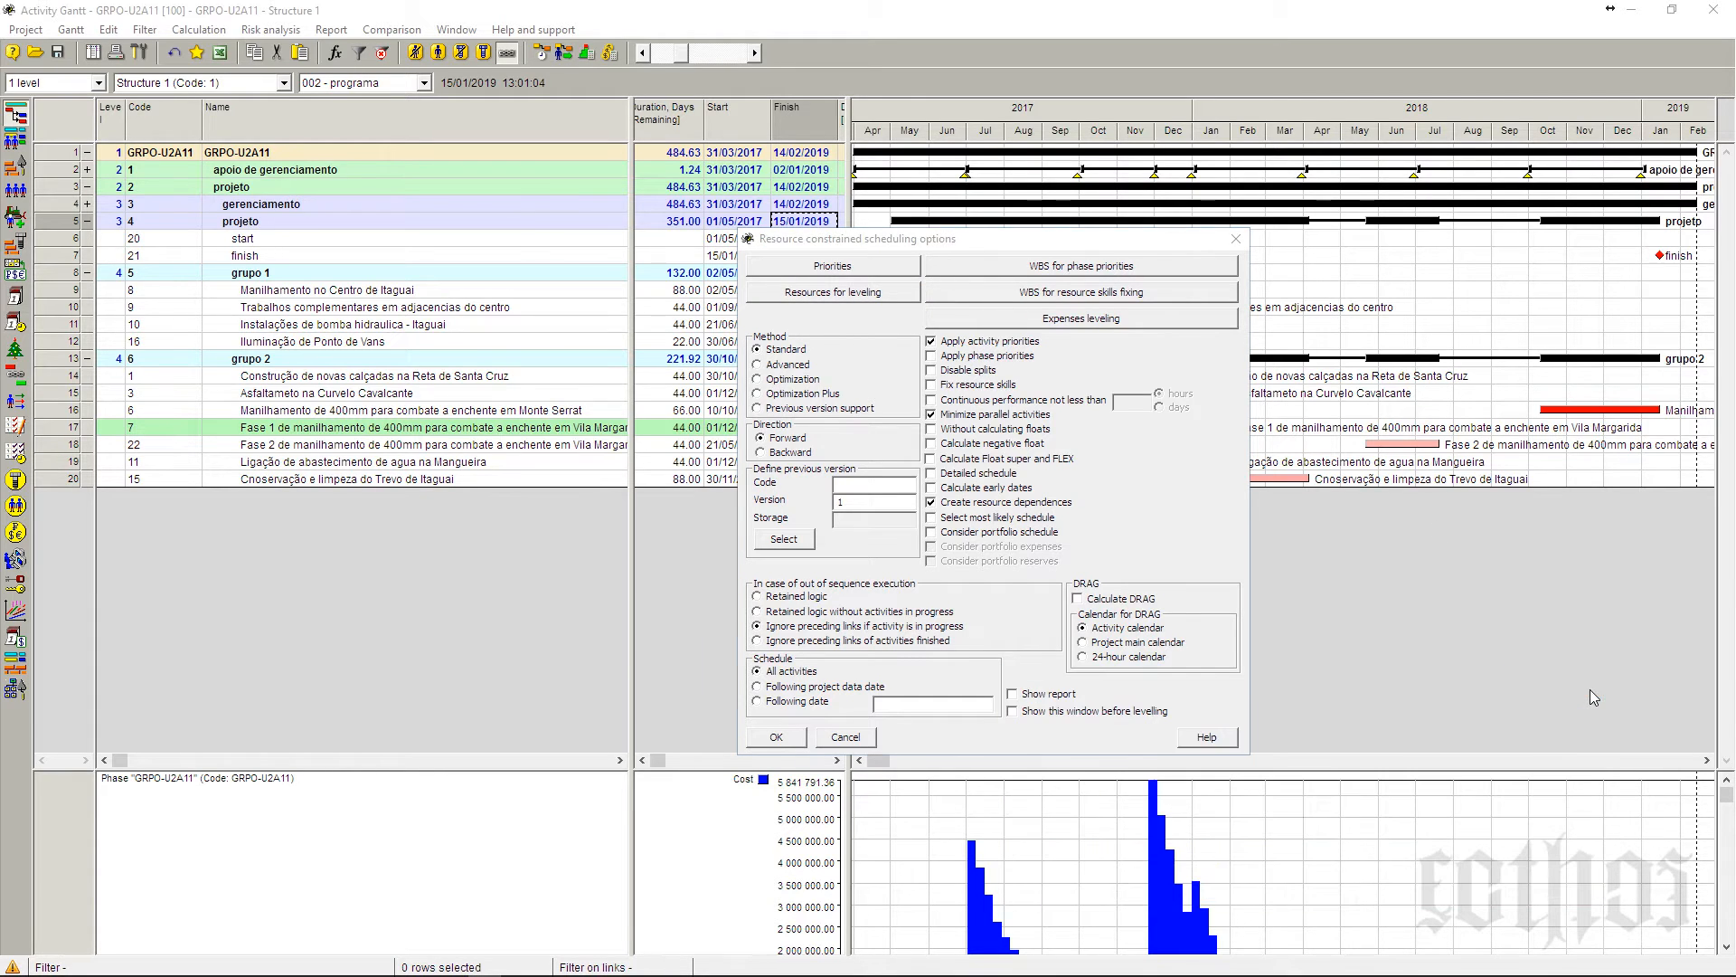
click(1110, 318)
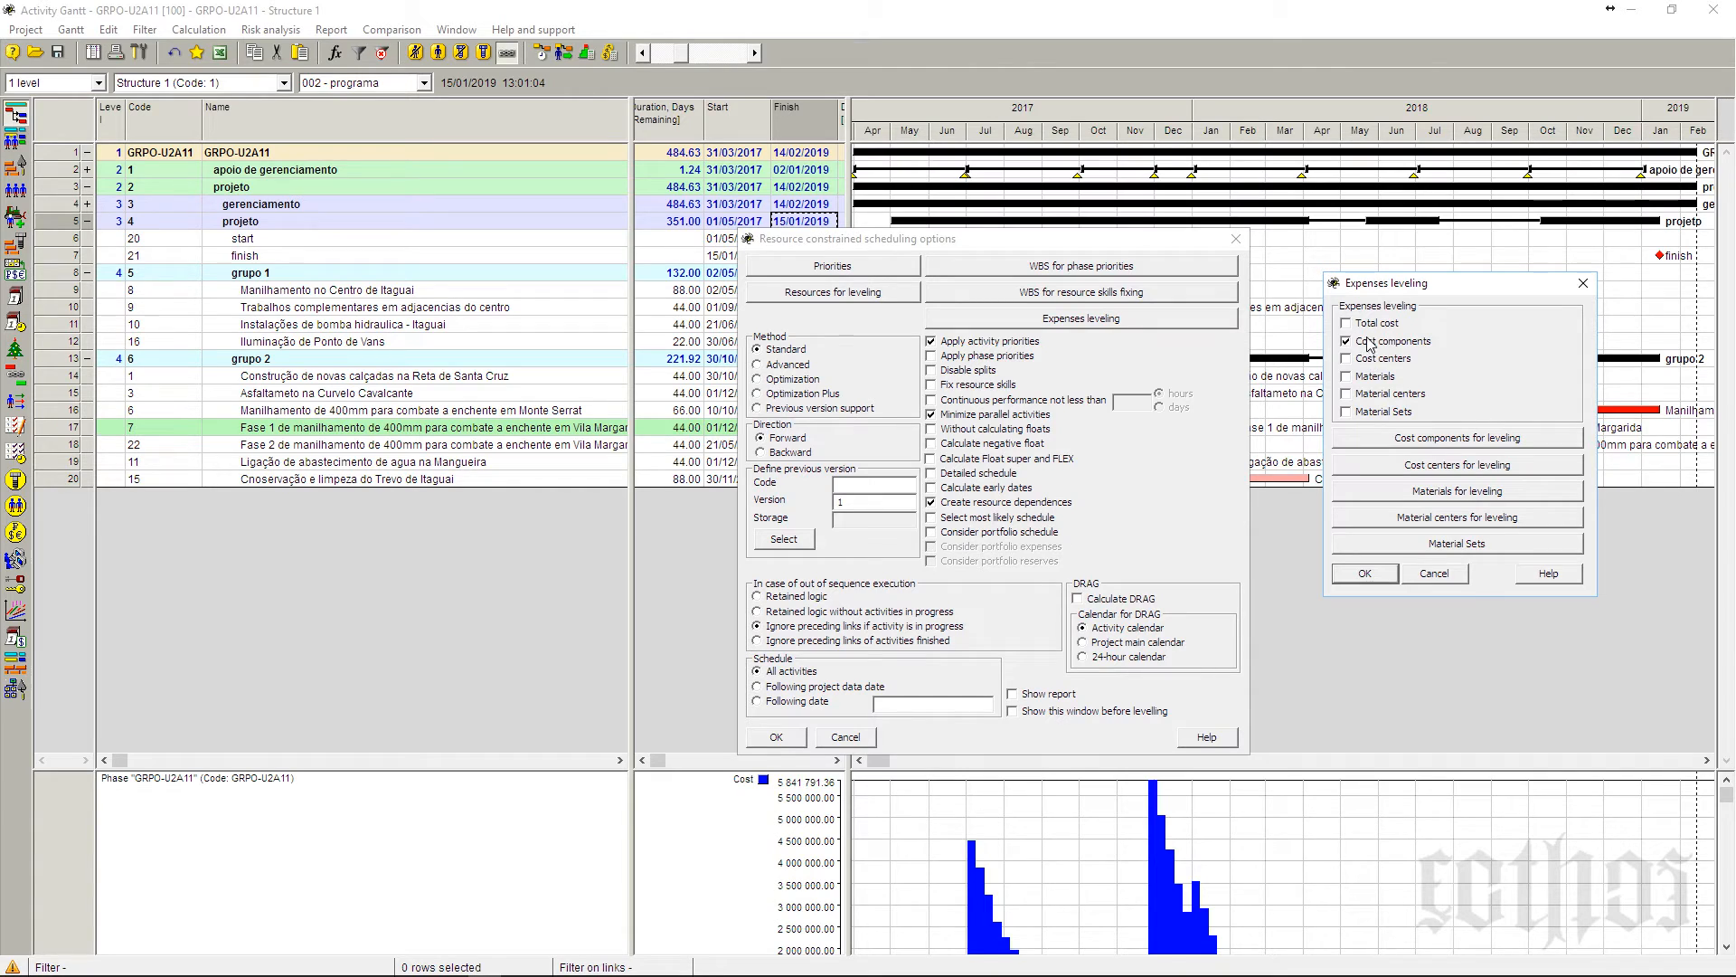
click(1400, 439)
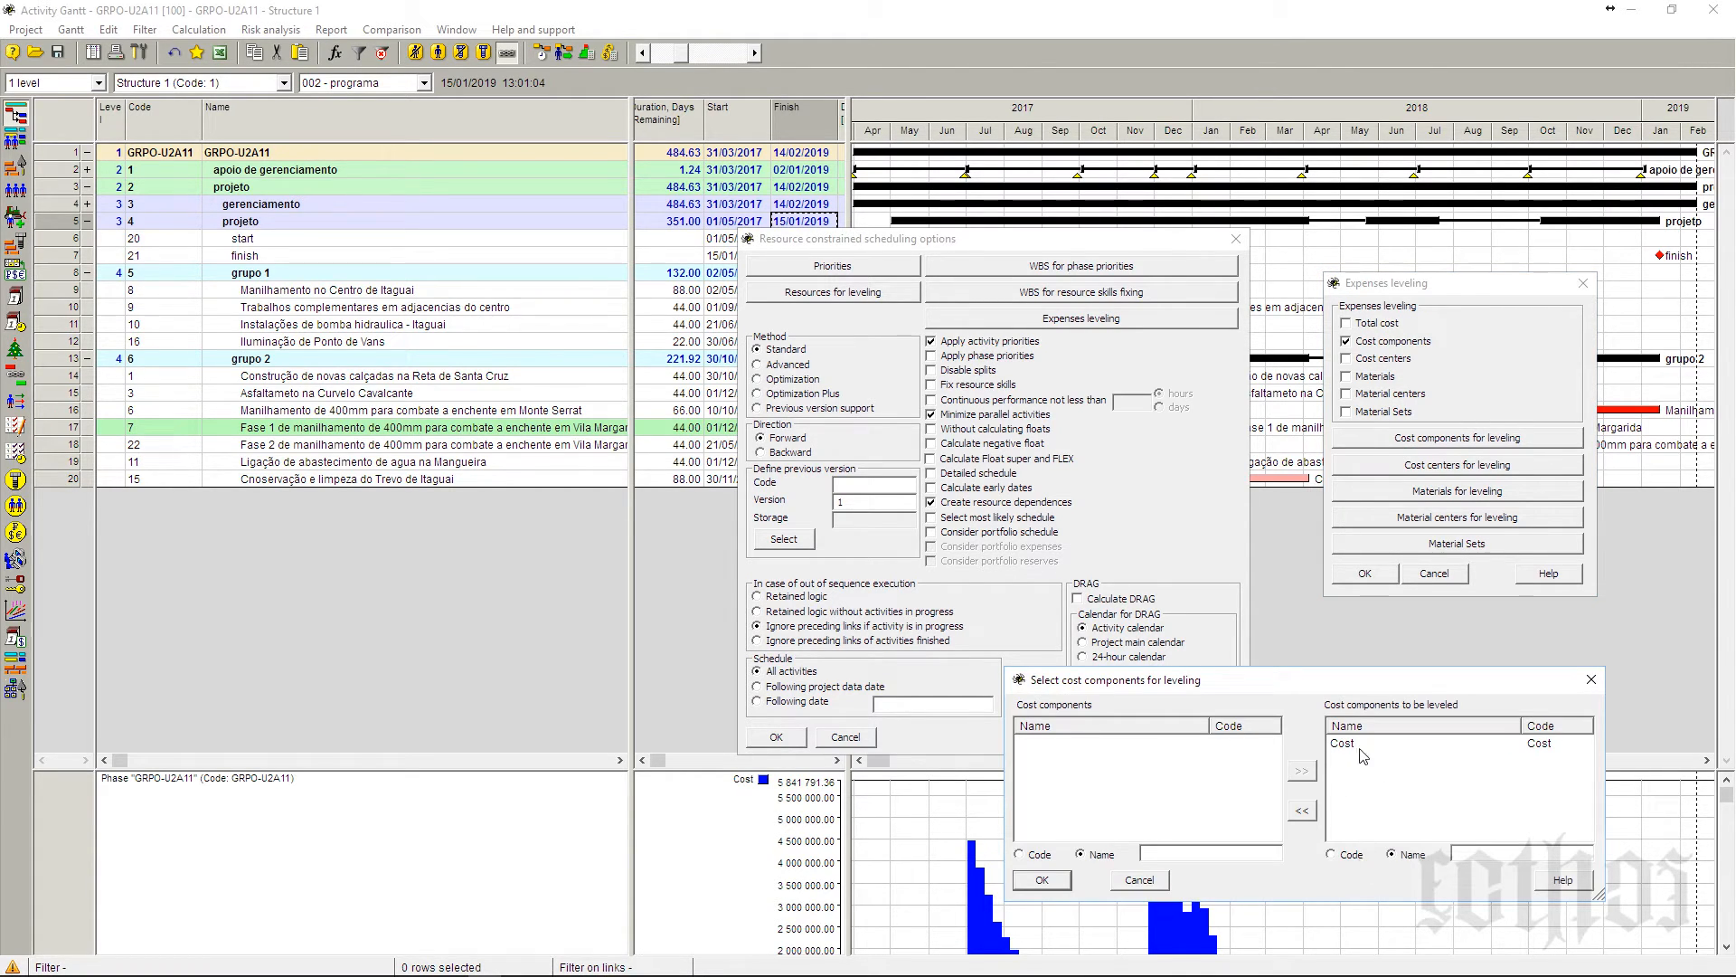
click(1592, 679)
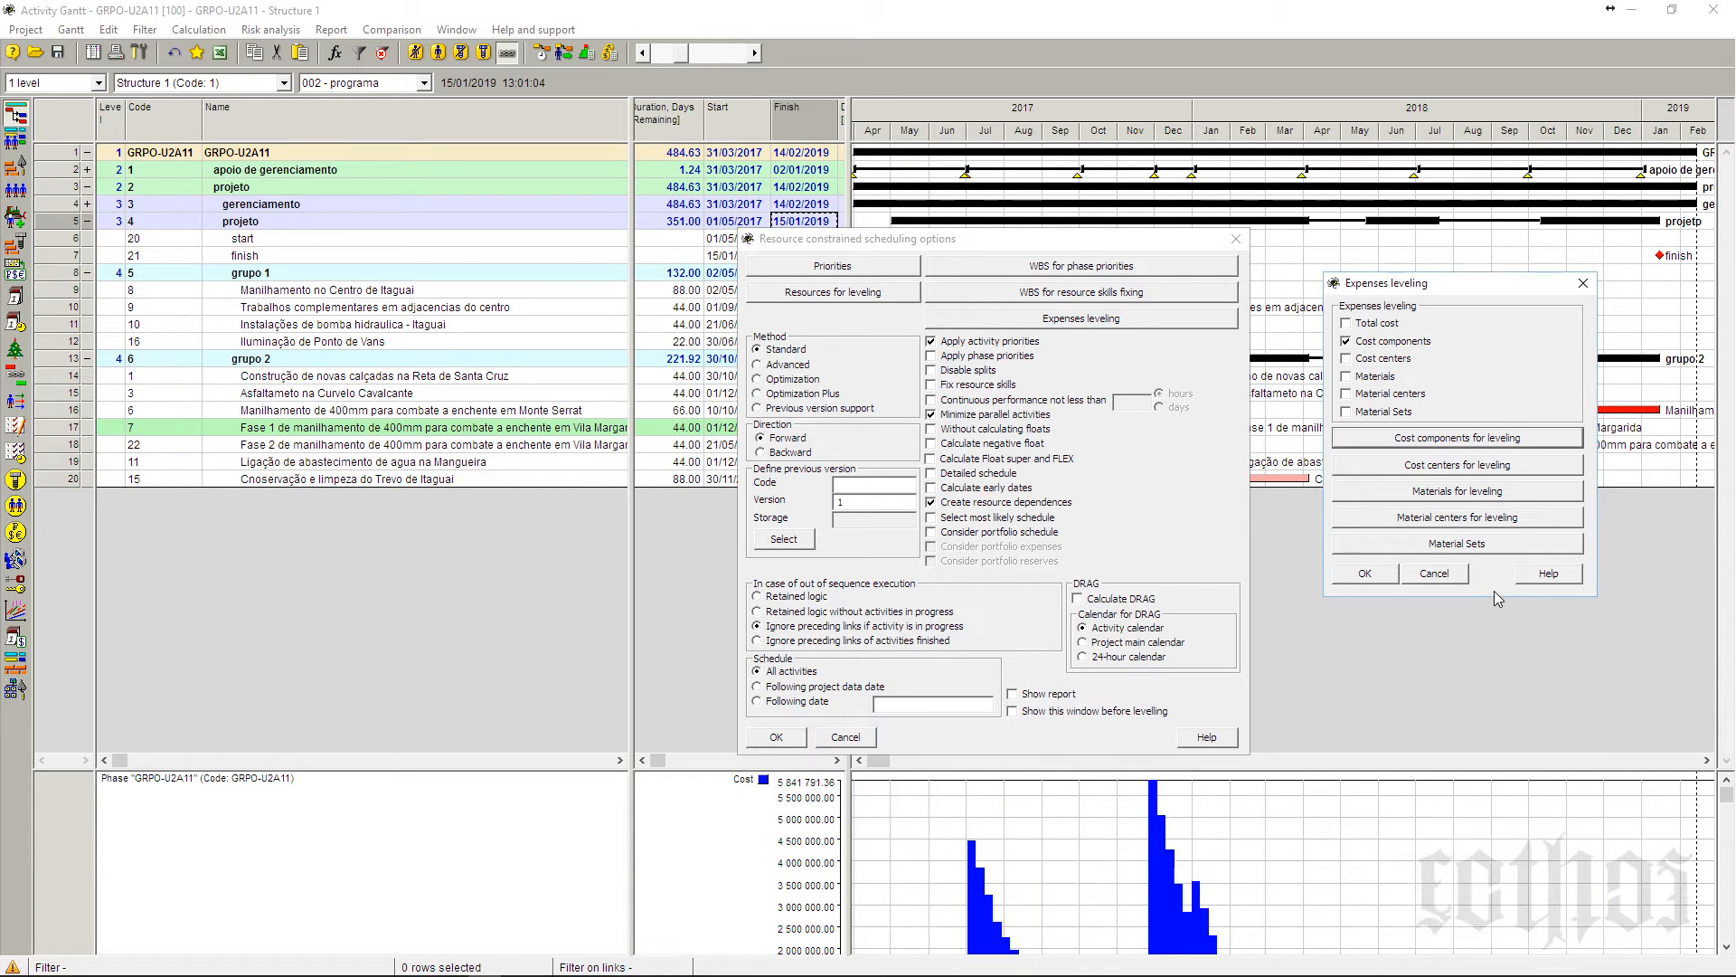
click(1456, 577)
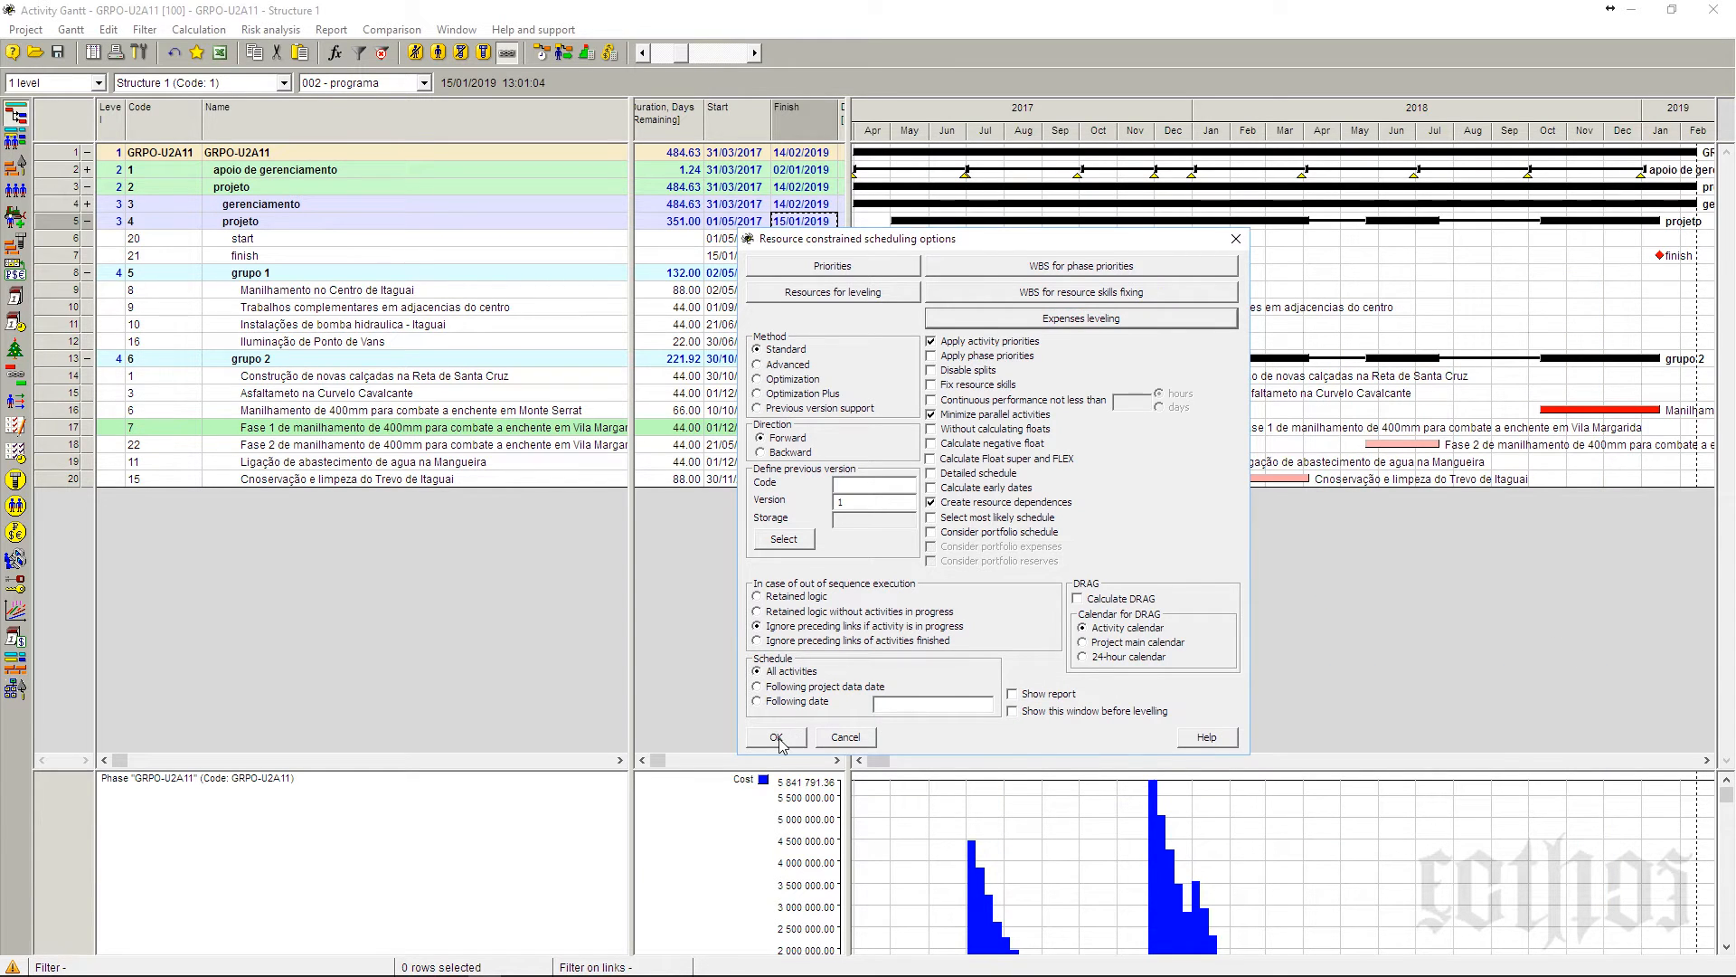
click(776, 737)
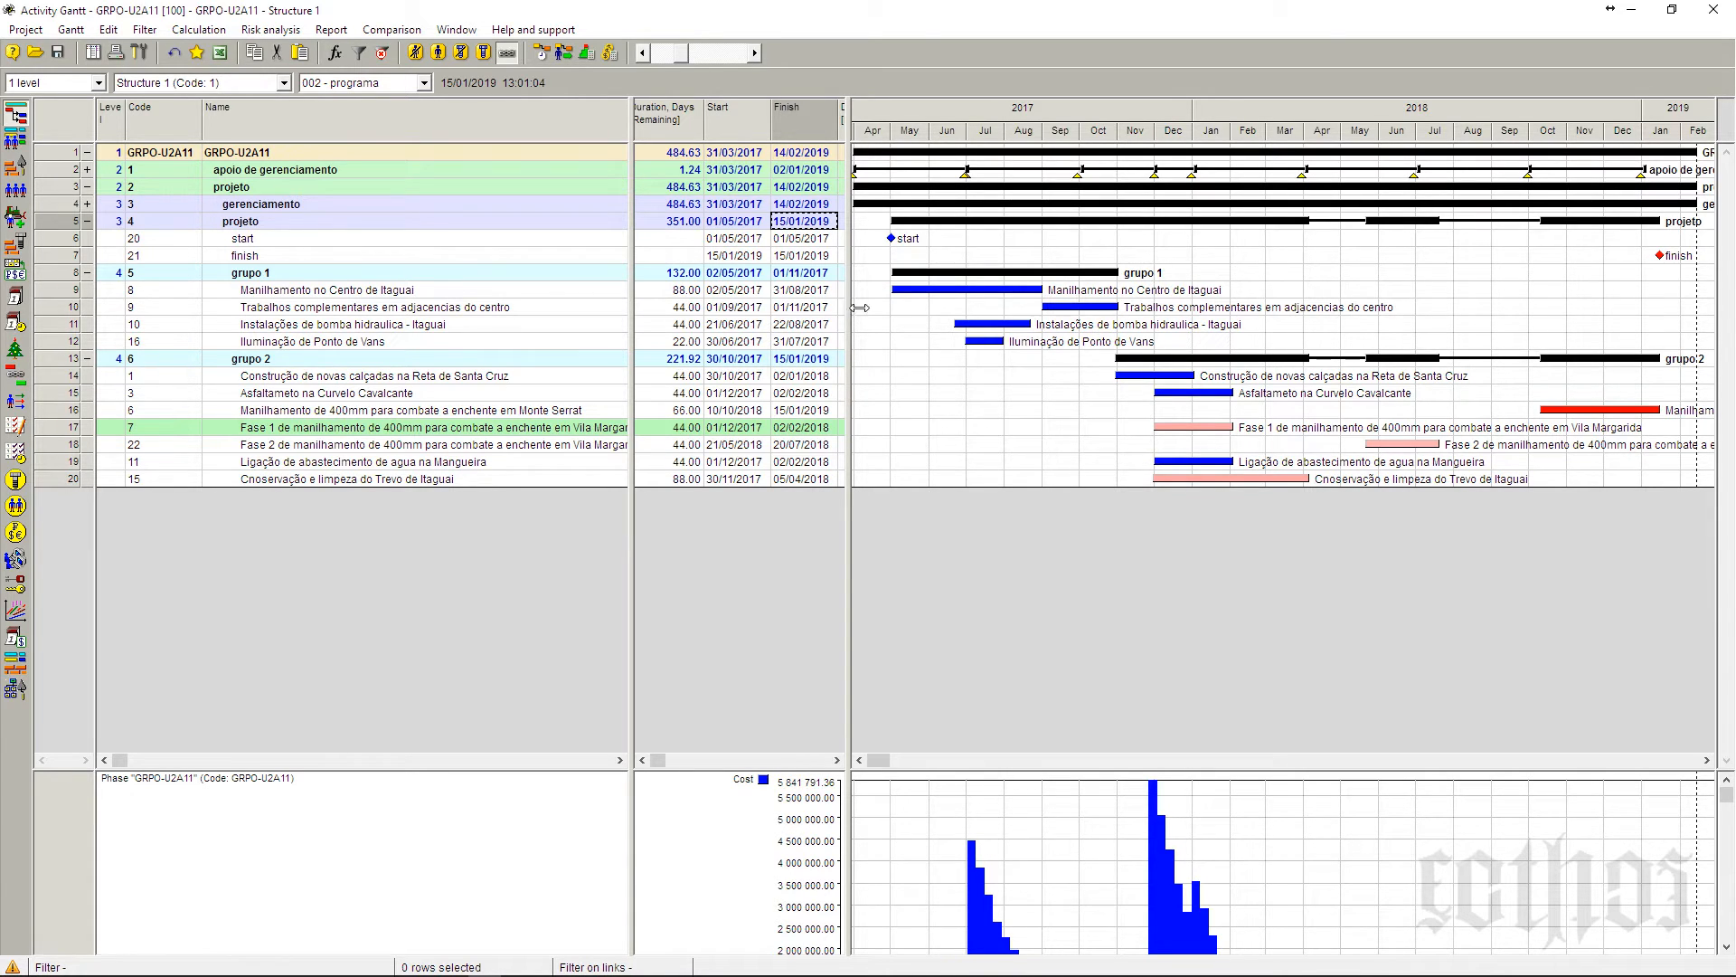
- Enlarge the cost diagram pane below the Gantt chart and select the Vila Margarida Fase 1 activity
drag(859, 308, 856, 307)
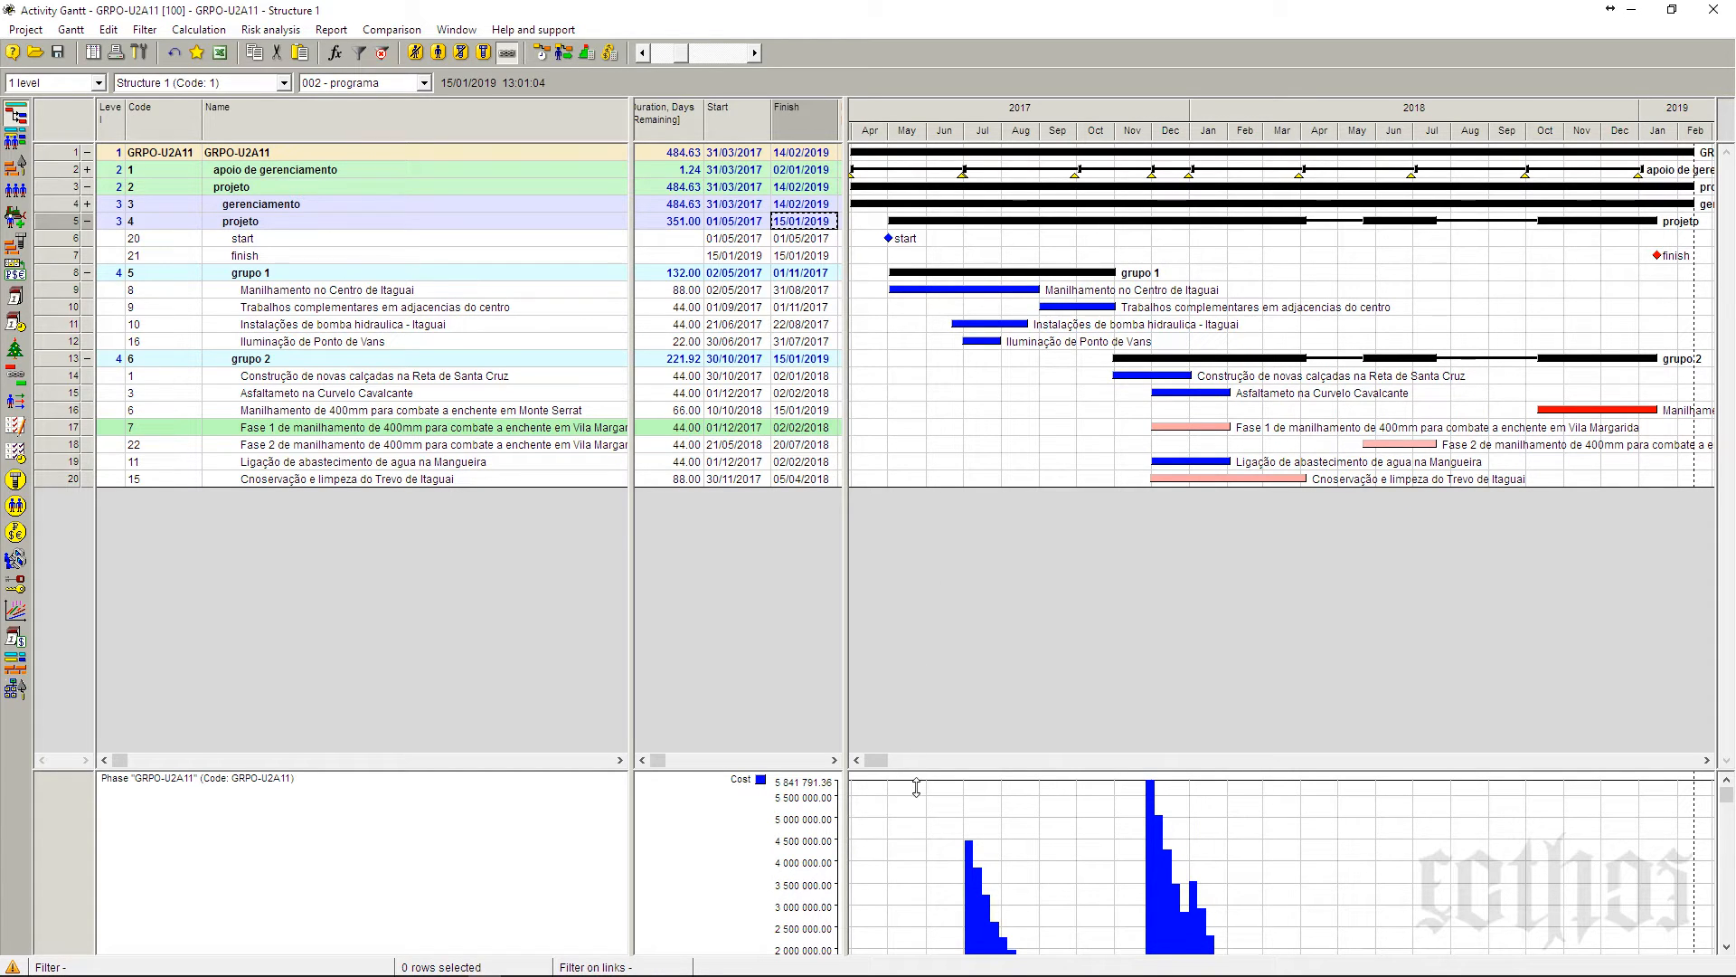
drag(916, 787, 923, 685)
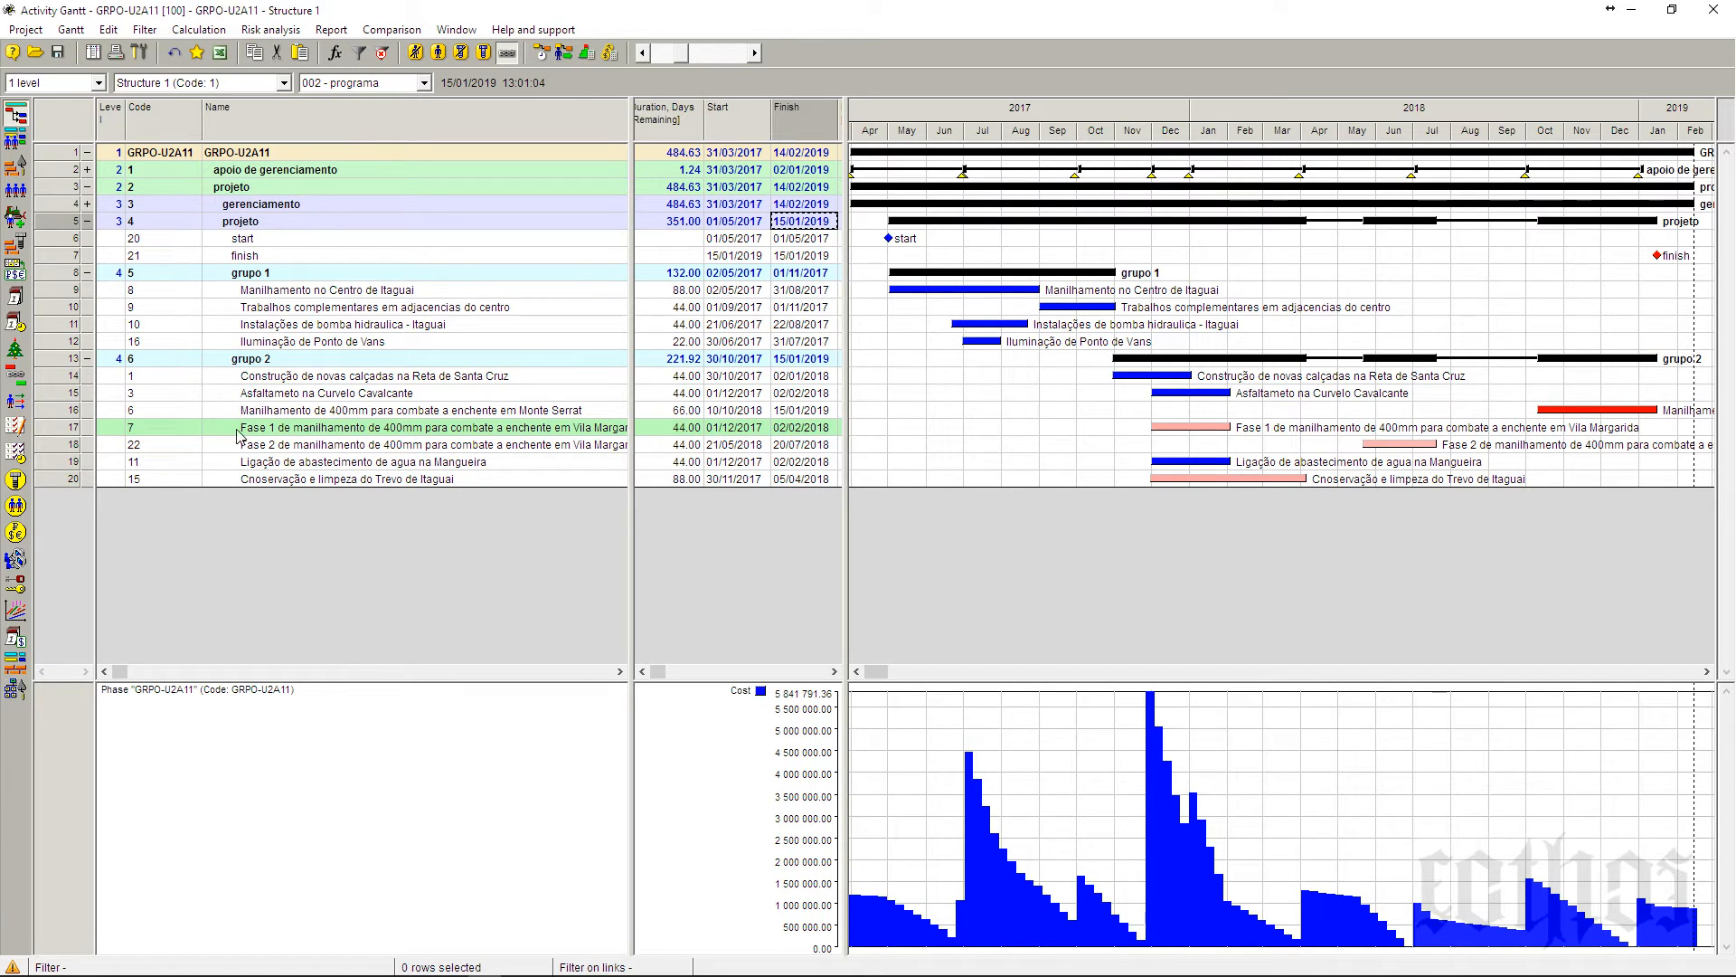
click(238, 431)
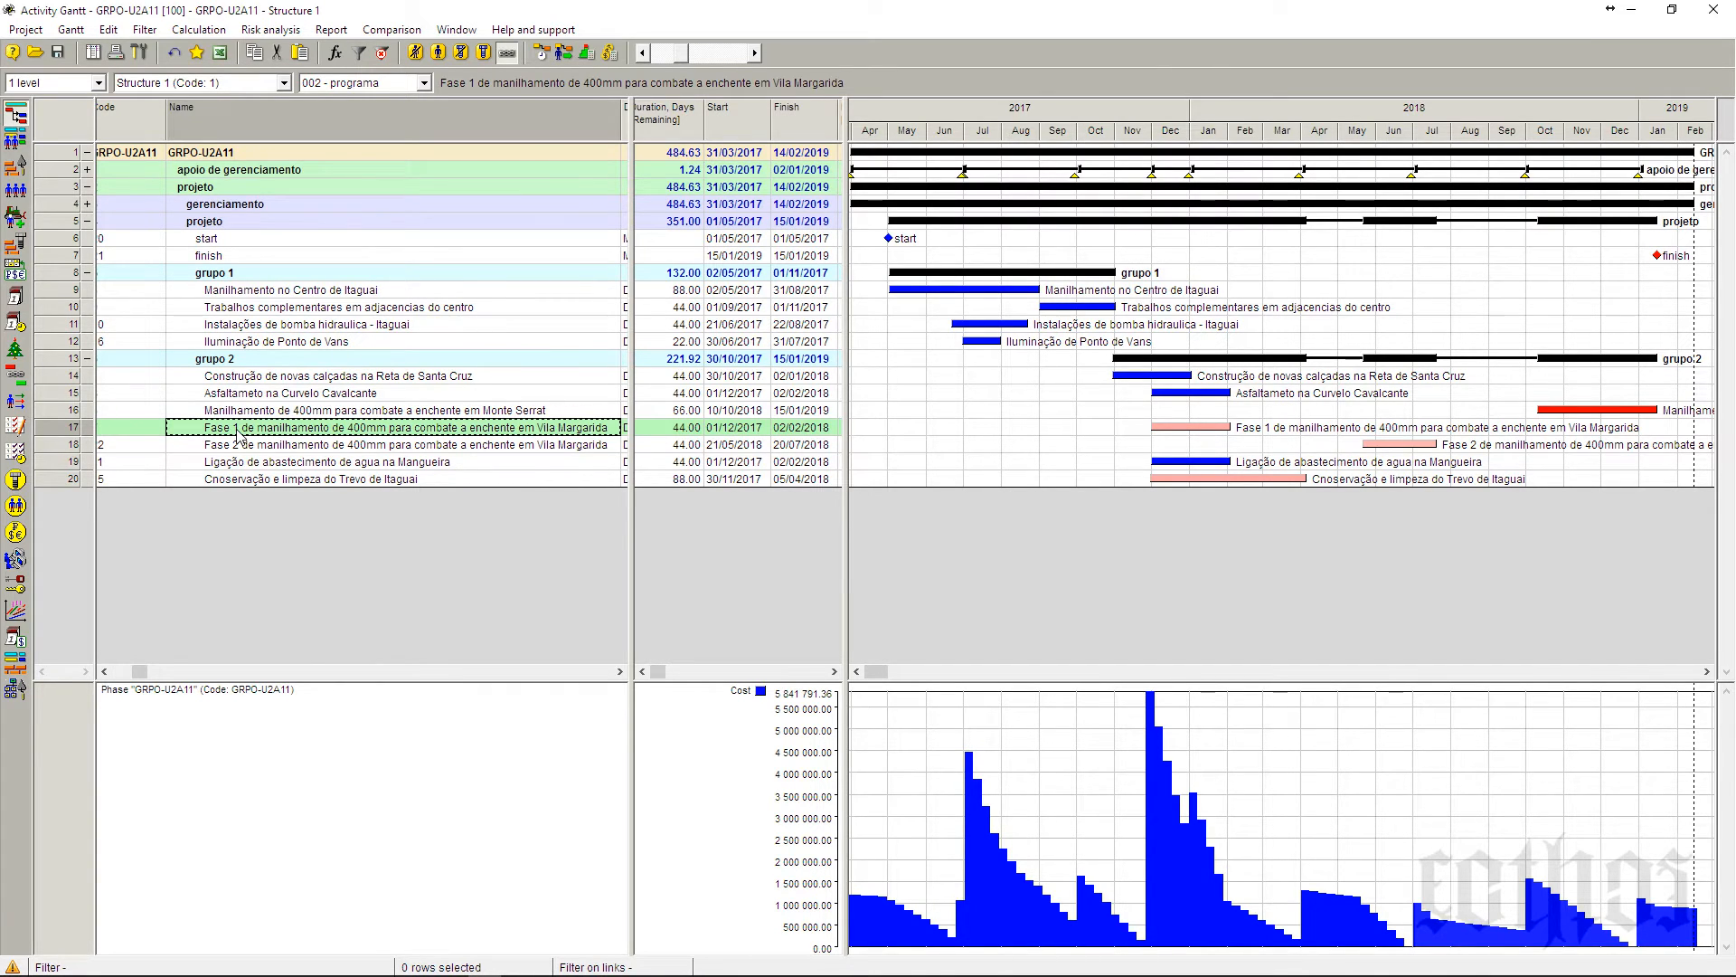
- Switch to the 004-Riscos layout and review the optimistic and pessimistic remaining durations of the Vila Margarida Fase 1 activity
click(362, 84)
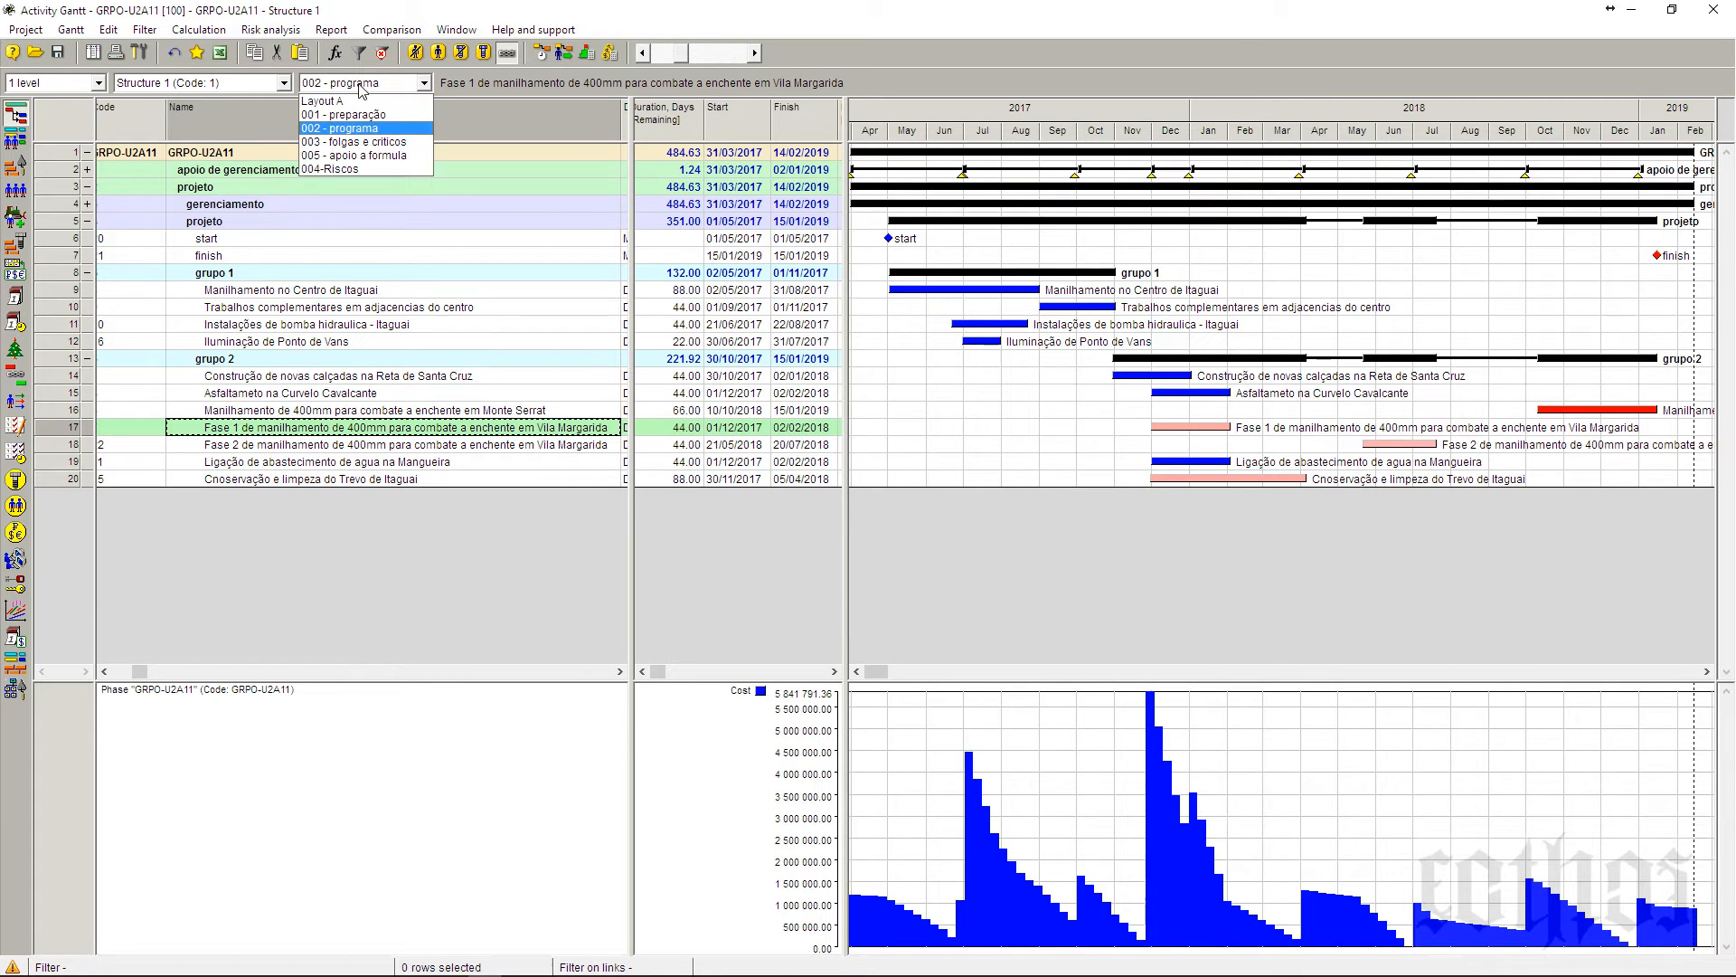
click(376, 166)
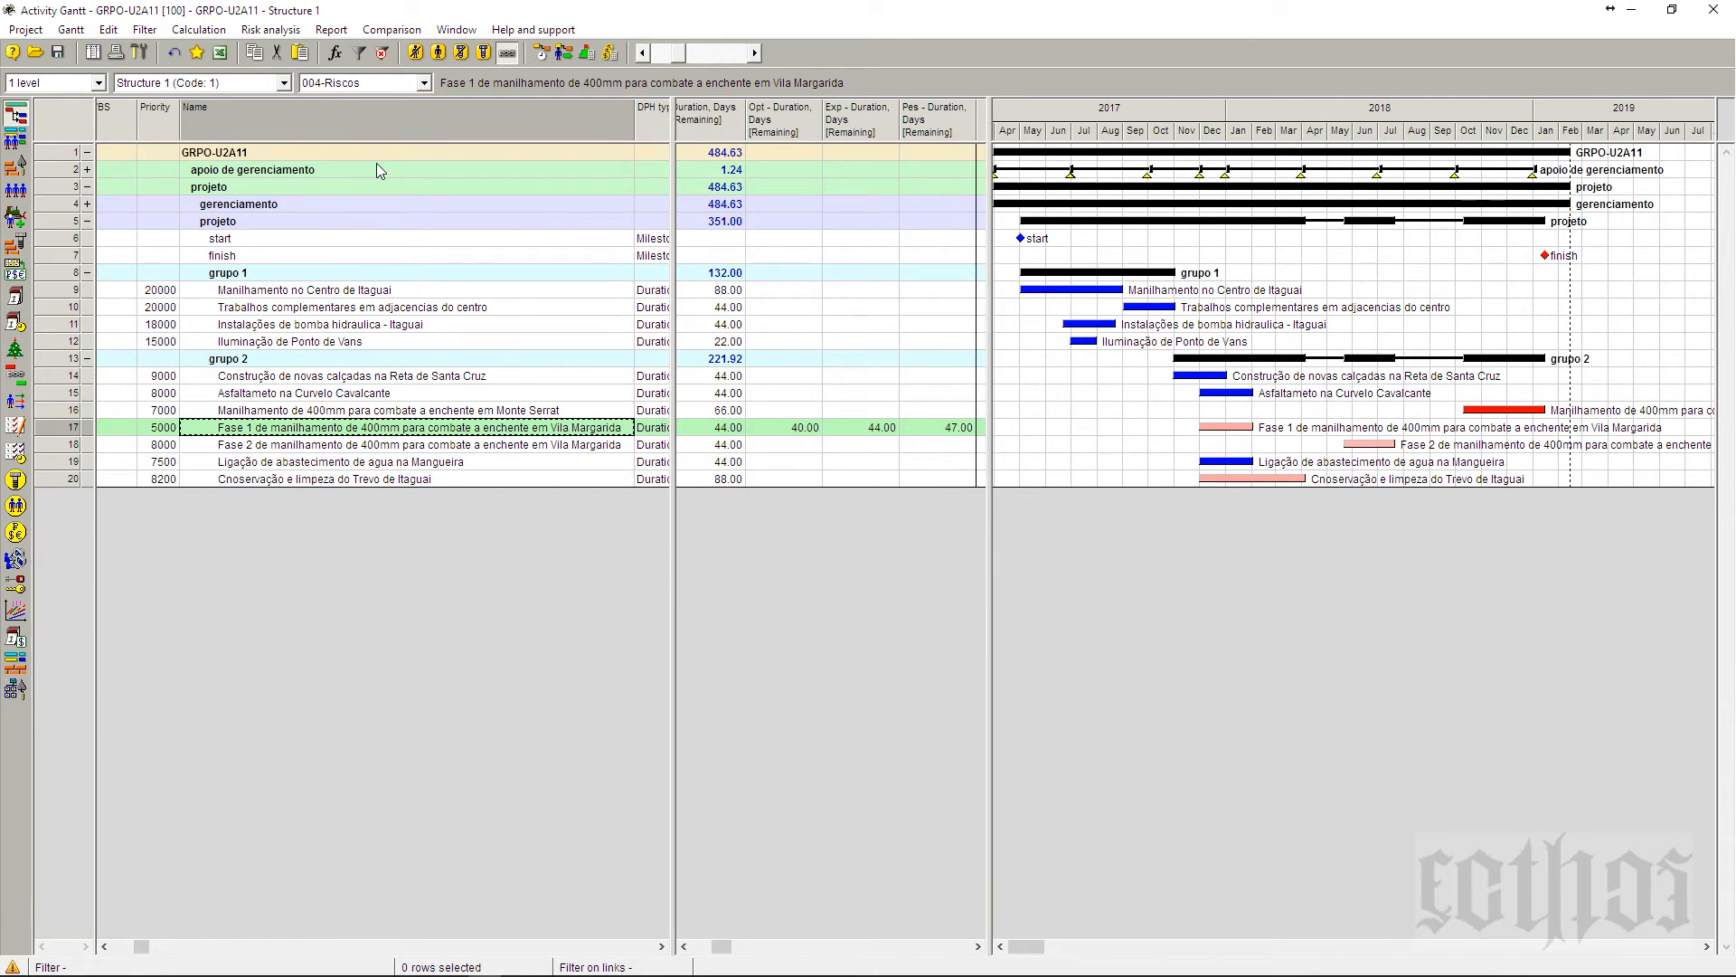
click(793, 434)
click(949, 426)
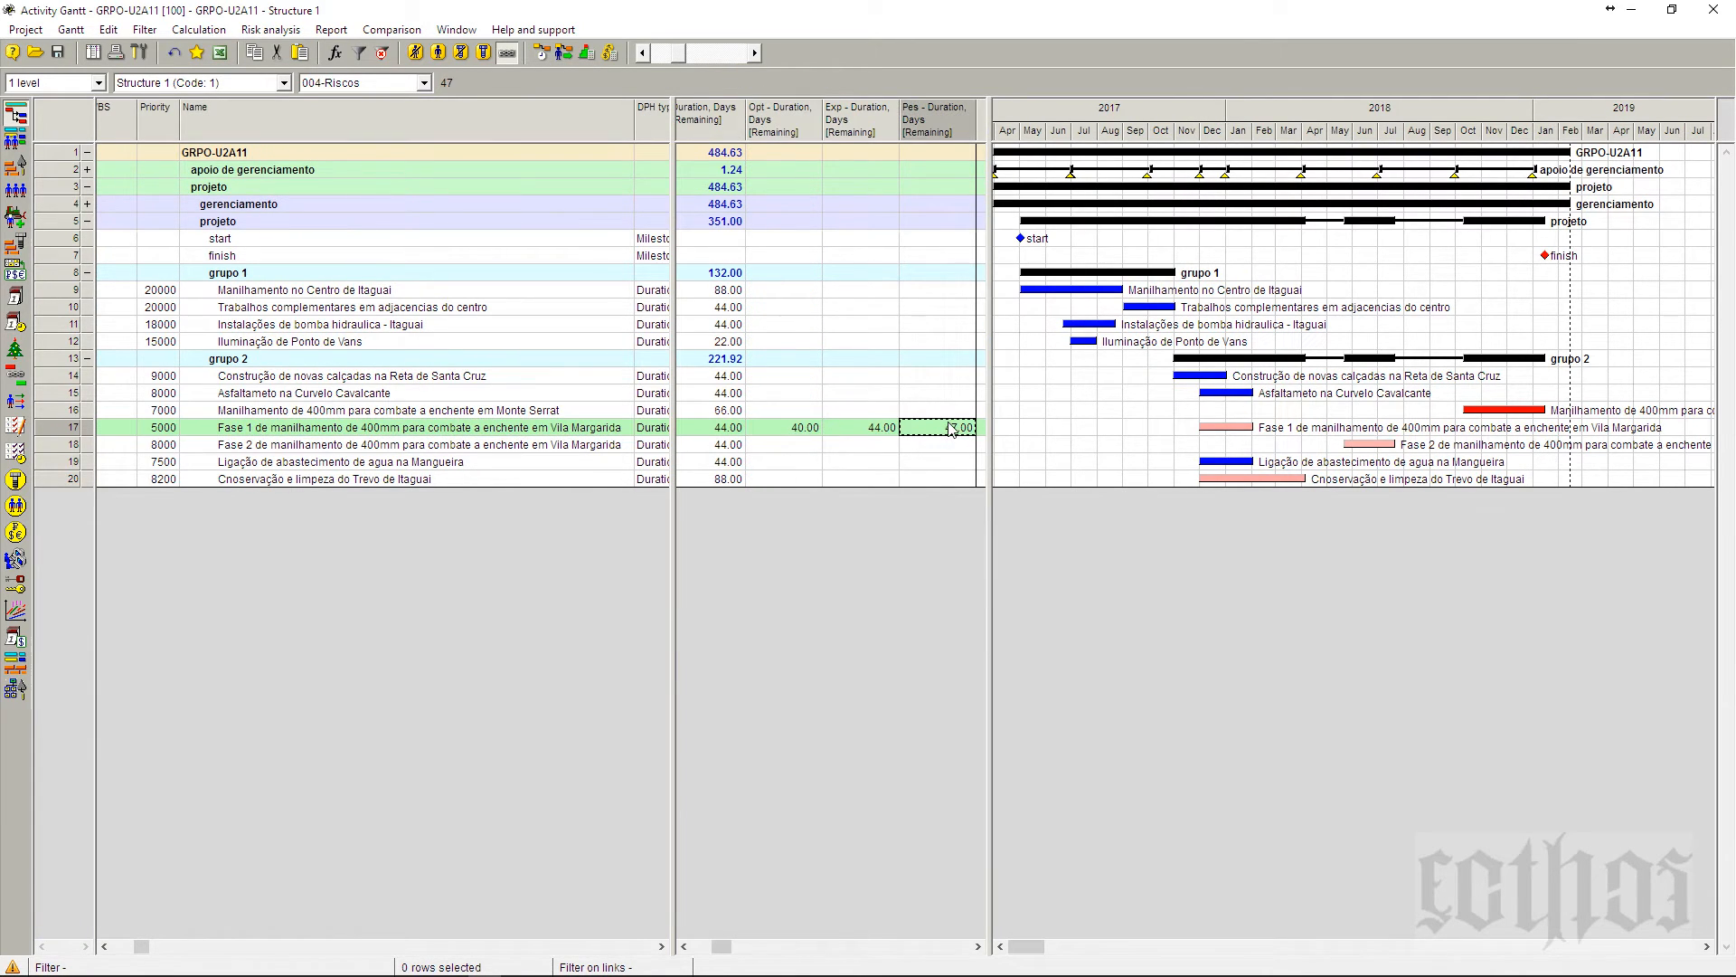
click(272, 30)
mouse_move(280, 73)
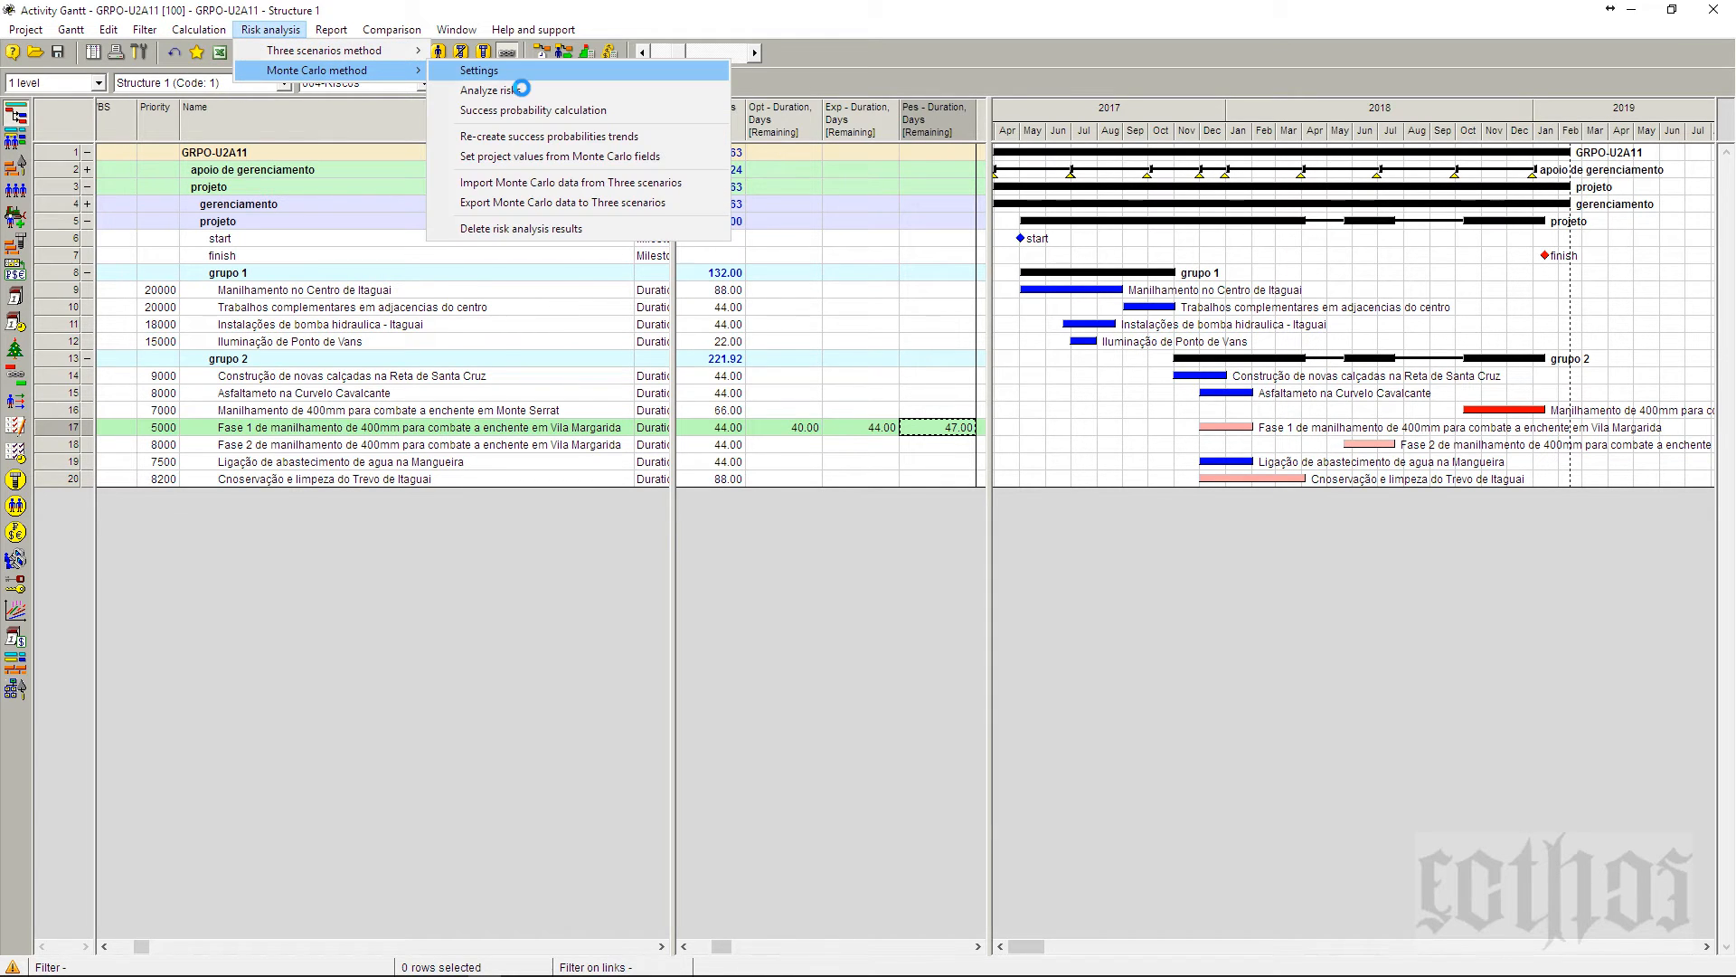
click(1425, 222)
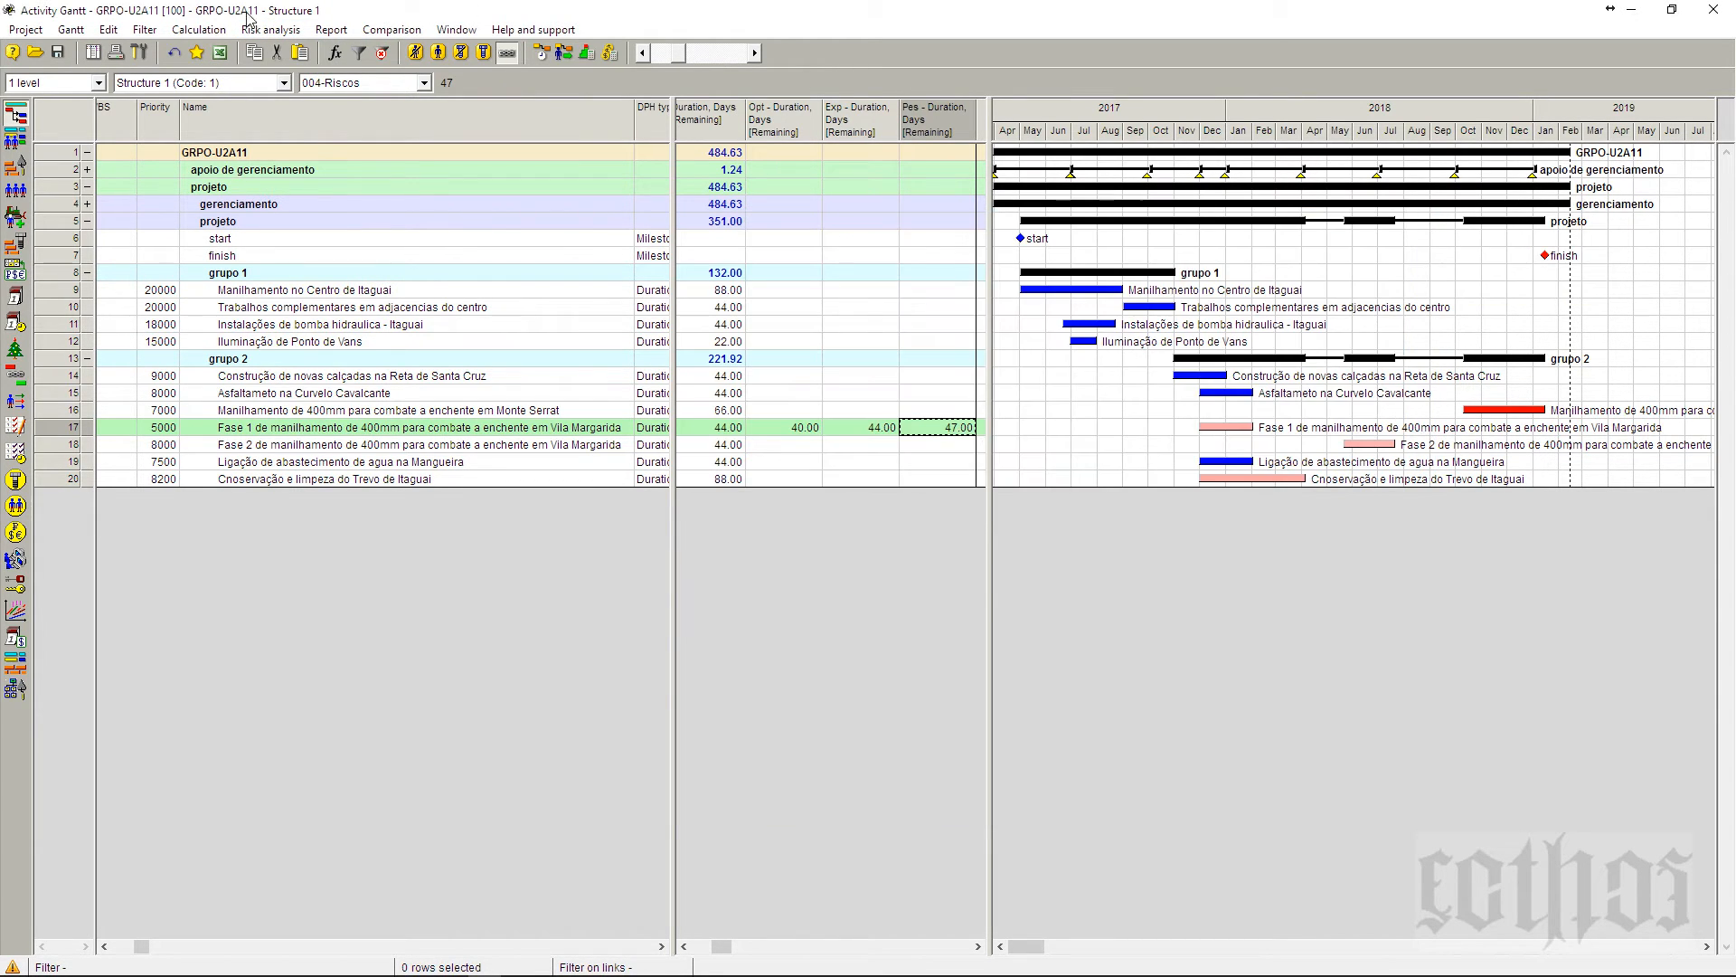
- Run the Monte Carlo risk analysis using resource constrained scheduling, optimistic basic values, Beta distribution and 1000 iterations, and close its log
click(271, 30)
mouse_move(317, 70)
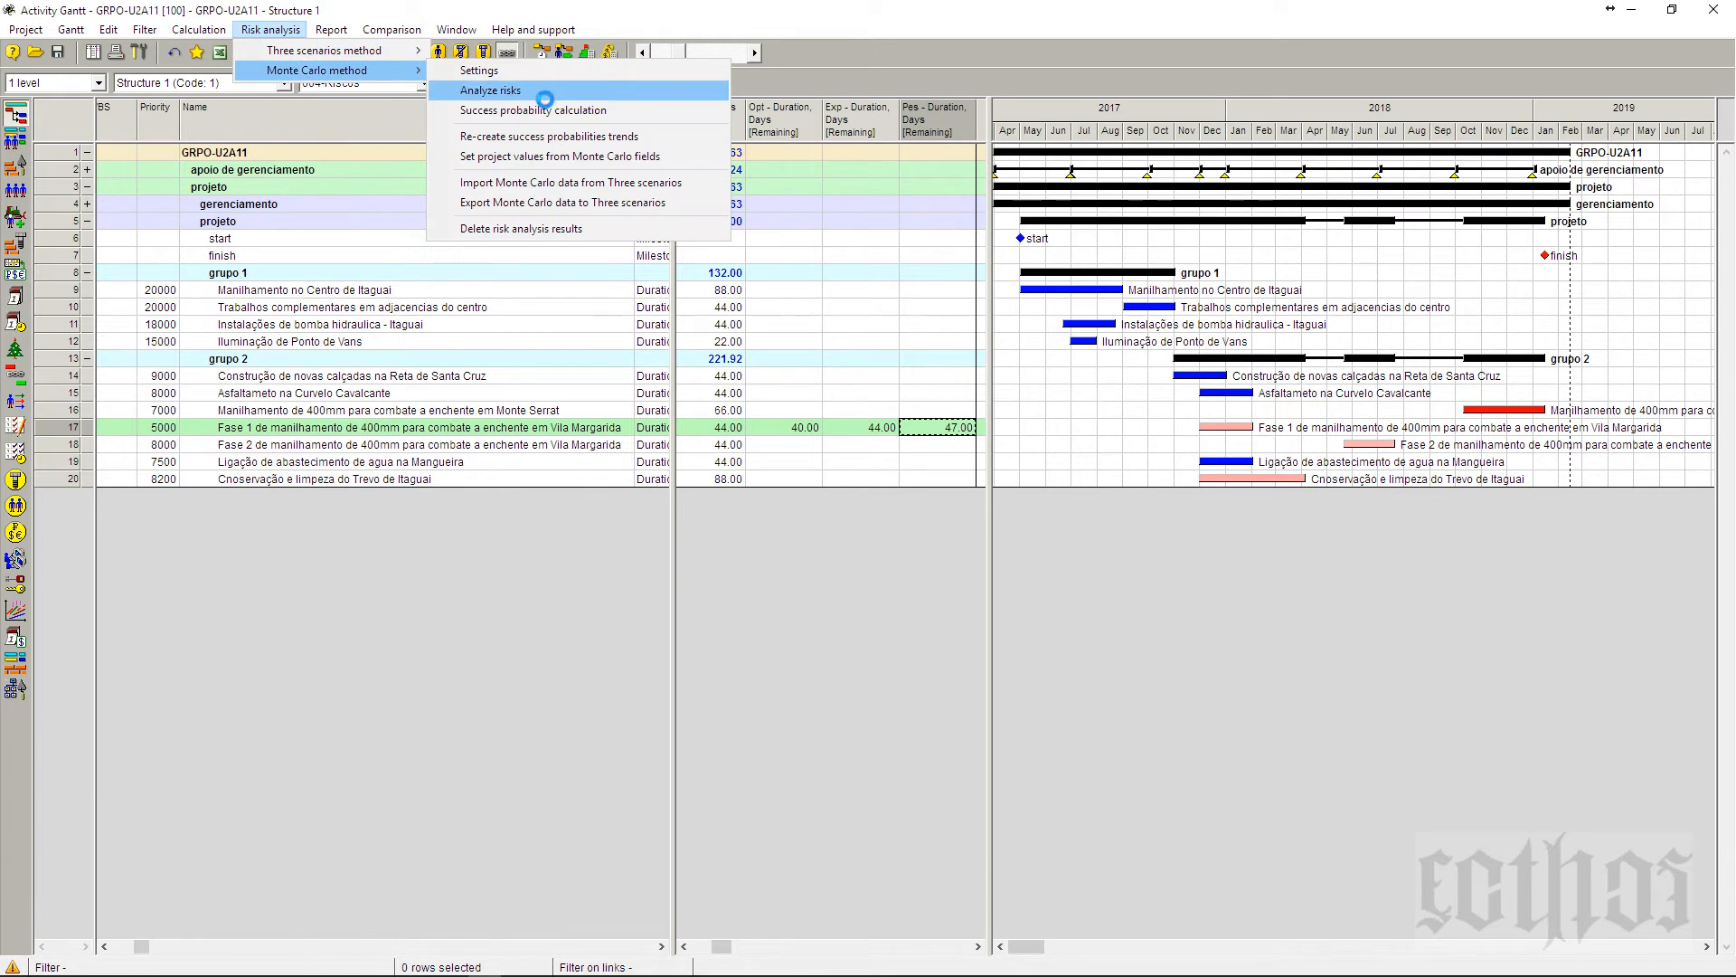
click(545, 90)
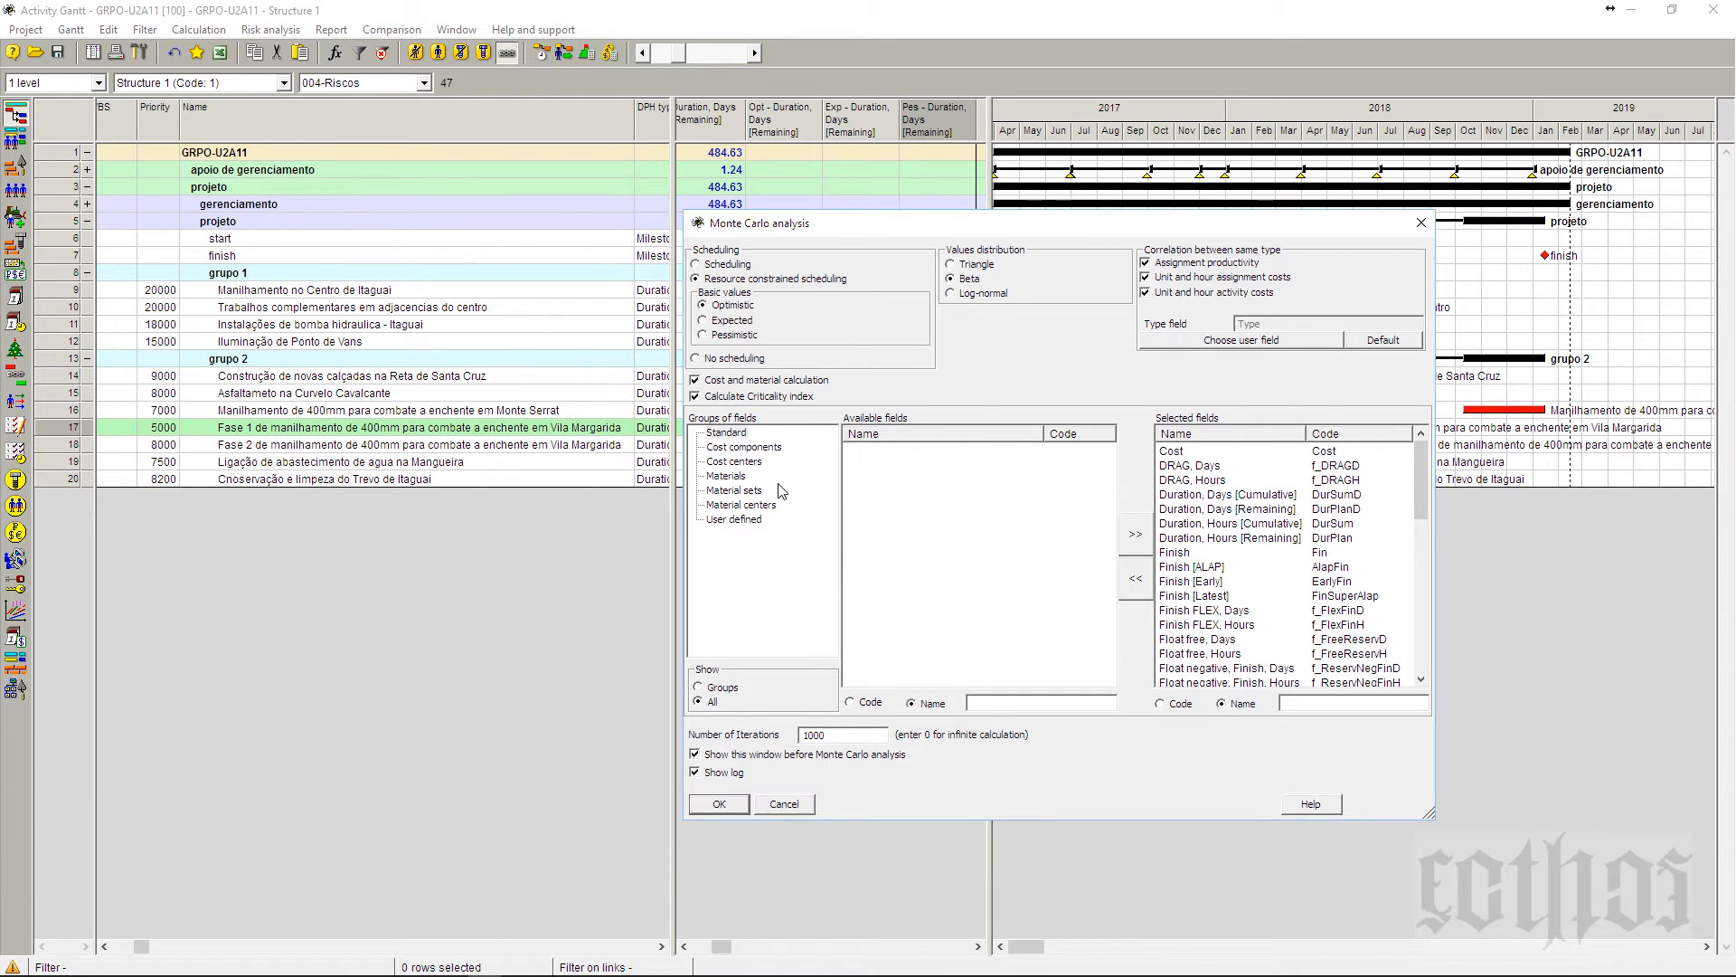
click(754, 447)
click(753, 460)
click(1251, 465)
click(1212, 538)
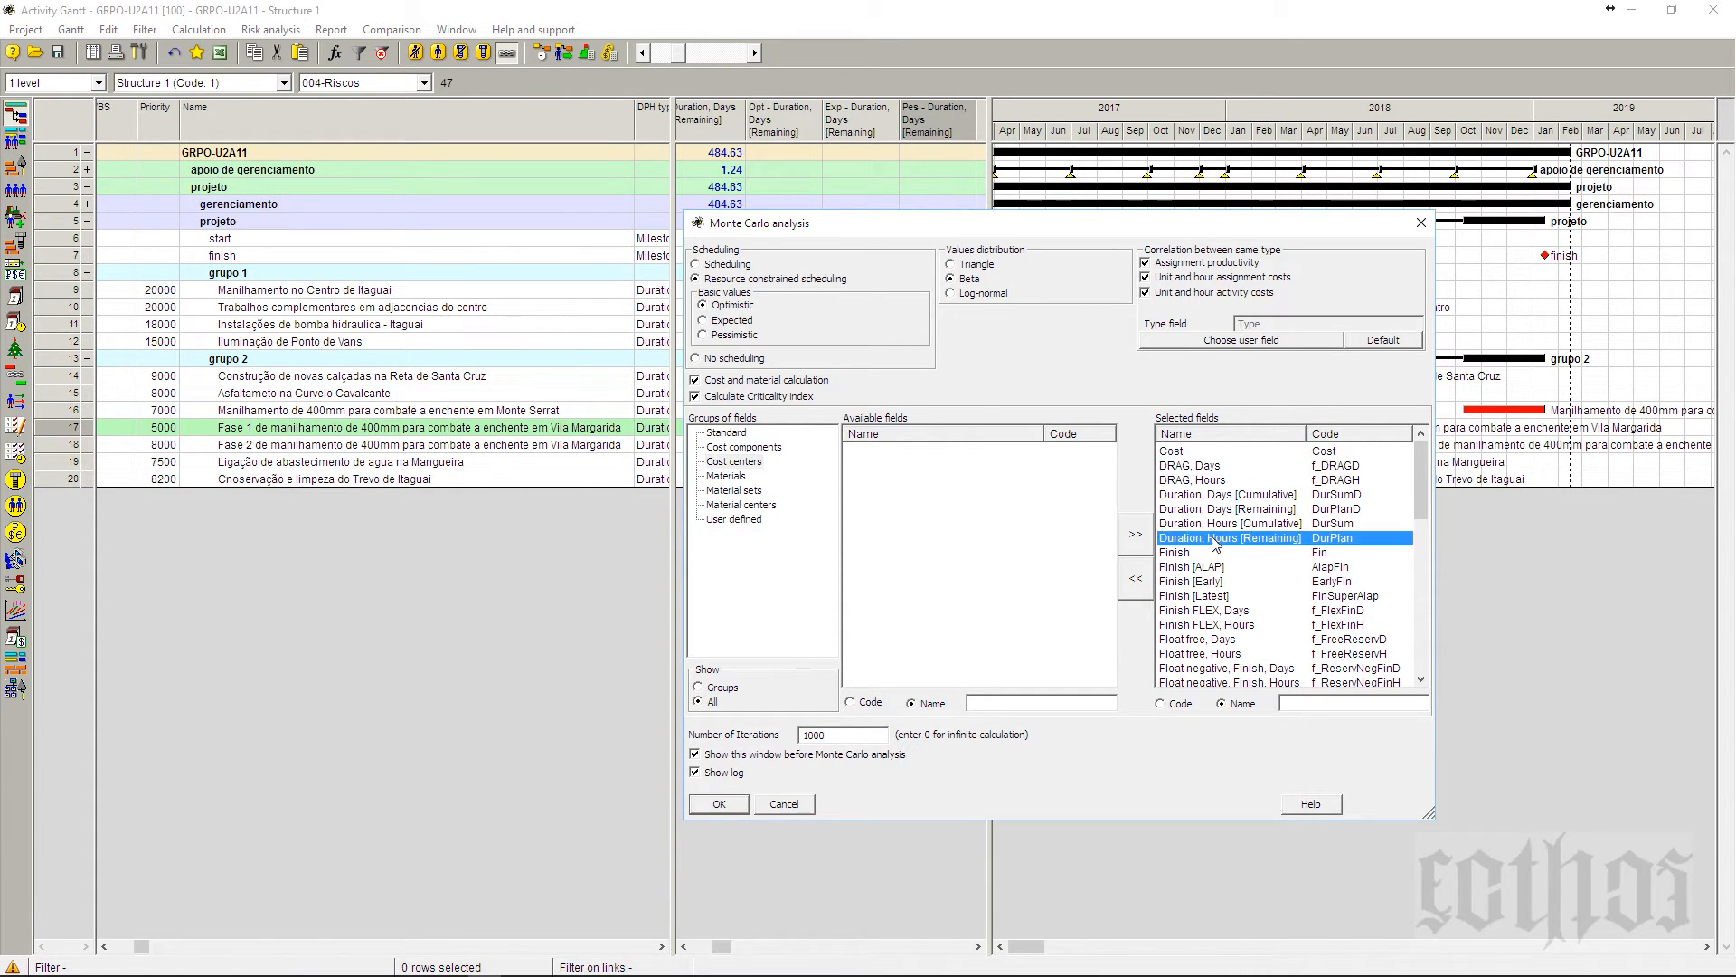
click(1275, 480)
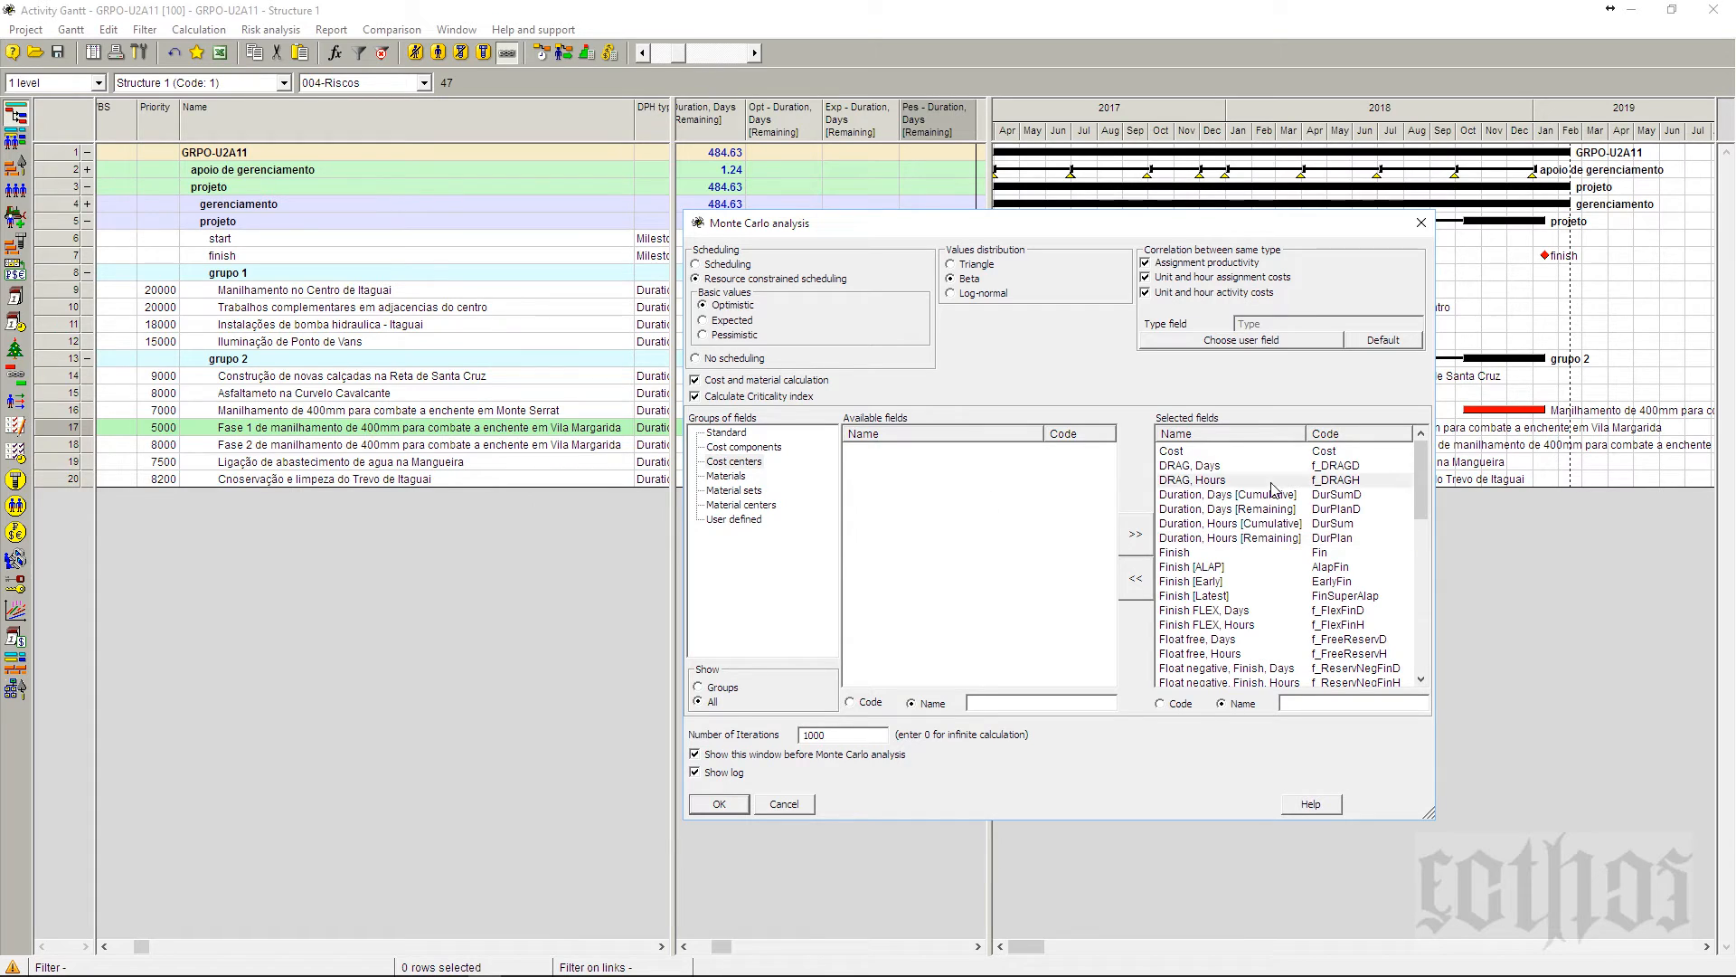
click(732, 805)
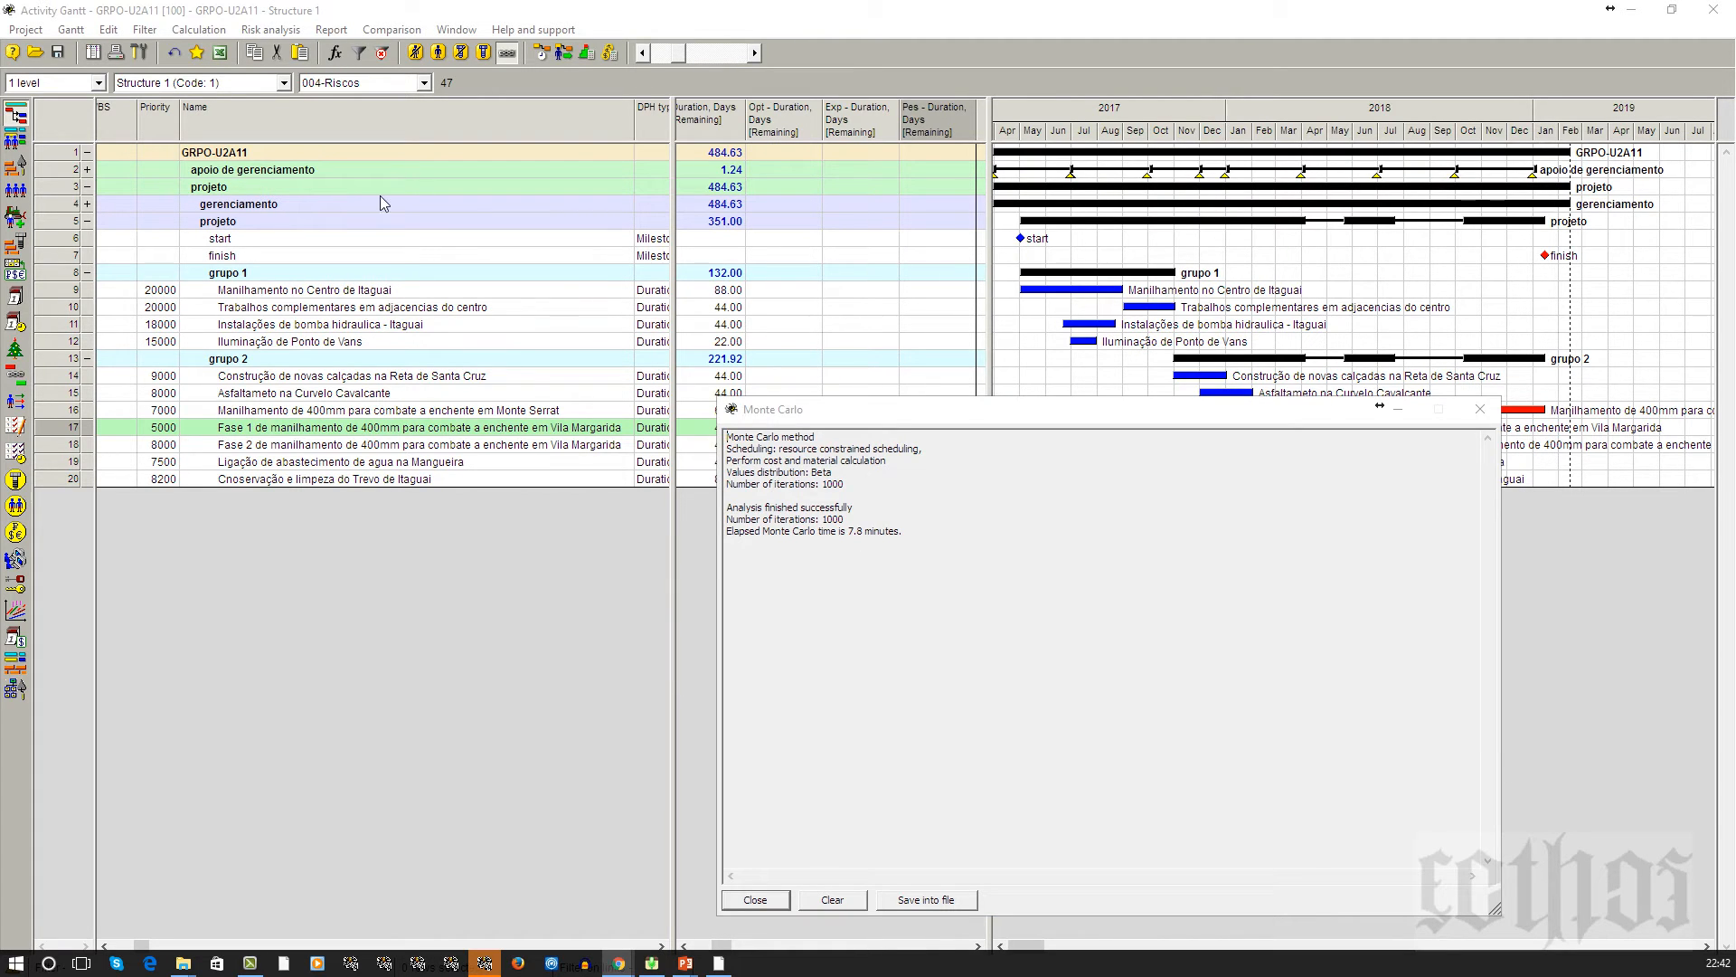
click(773, 902)
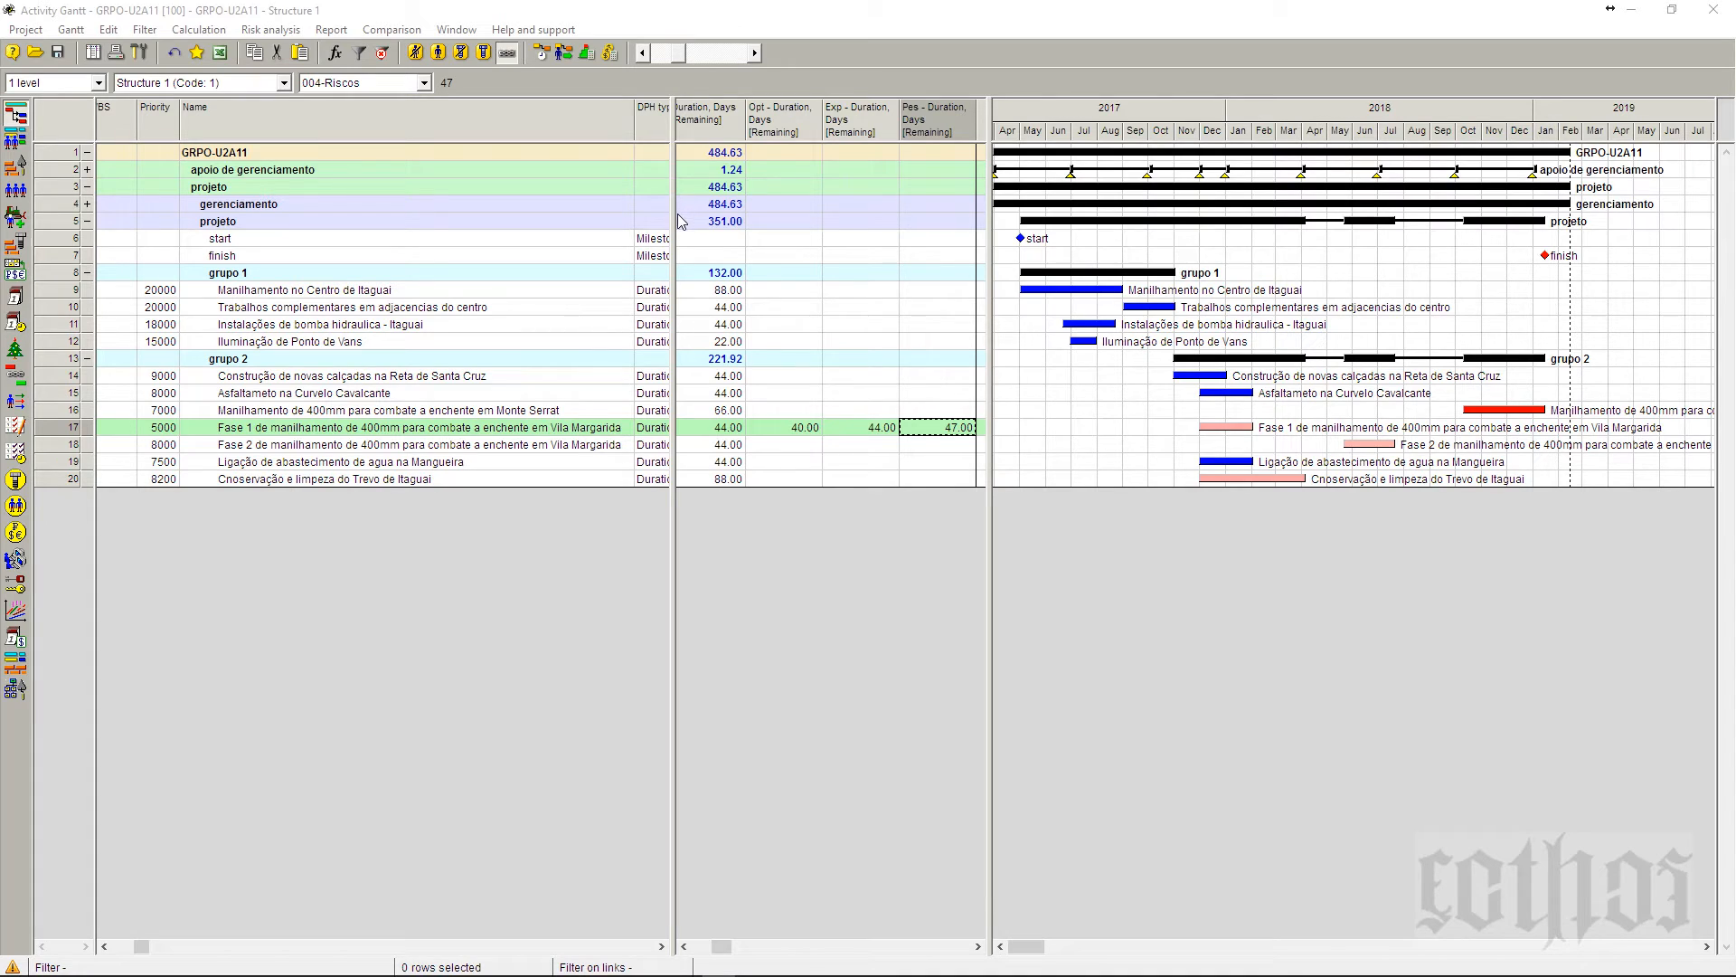
- Add the Perform Monte Carlo analysis field as a column before Code WBS in the activity table
drag(674, 221, 639, 267)
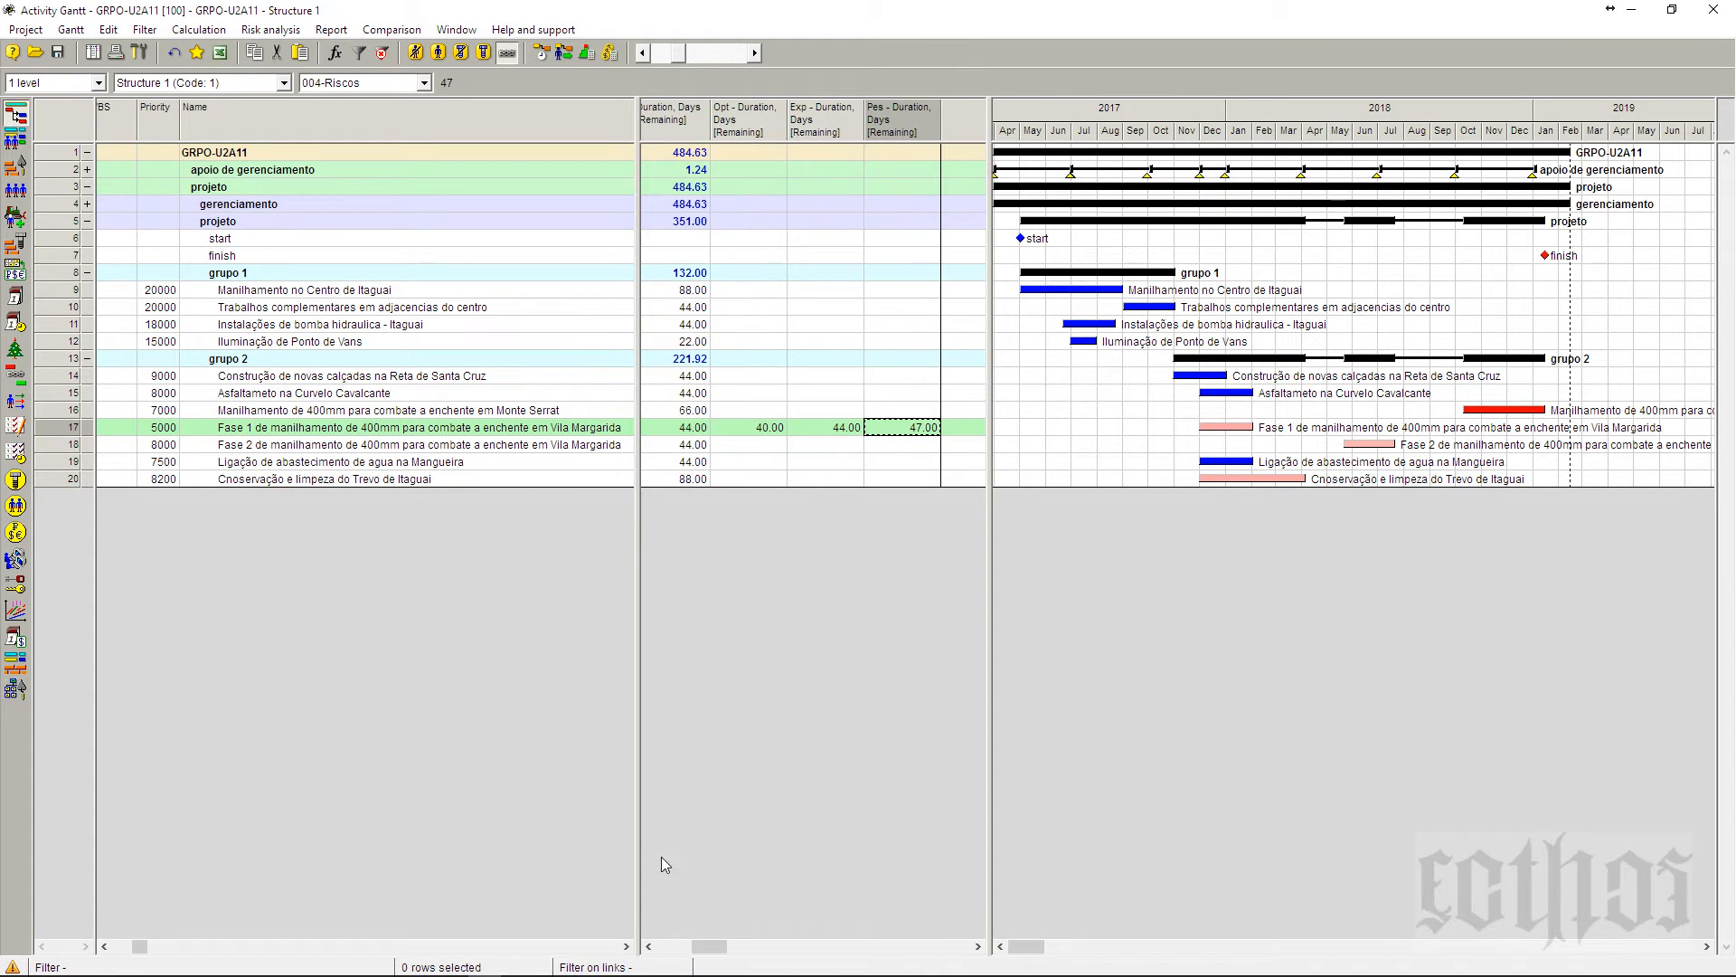
click(645, 948)
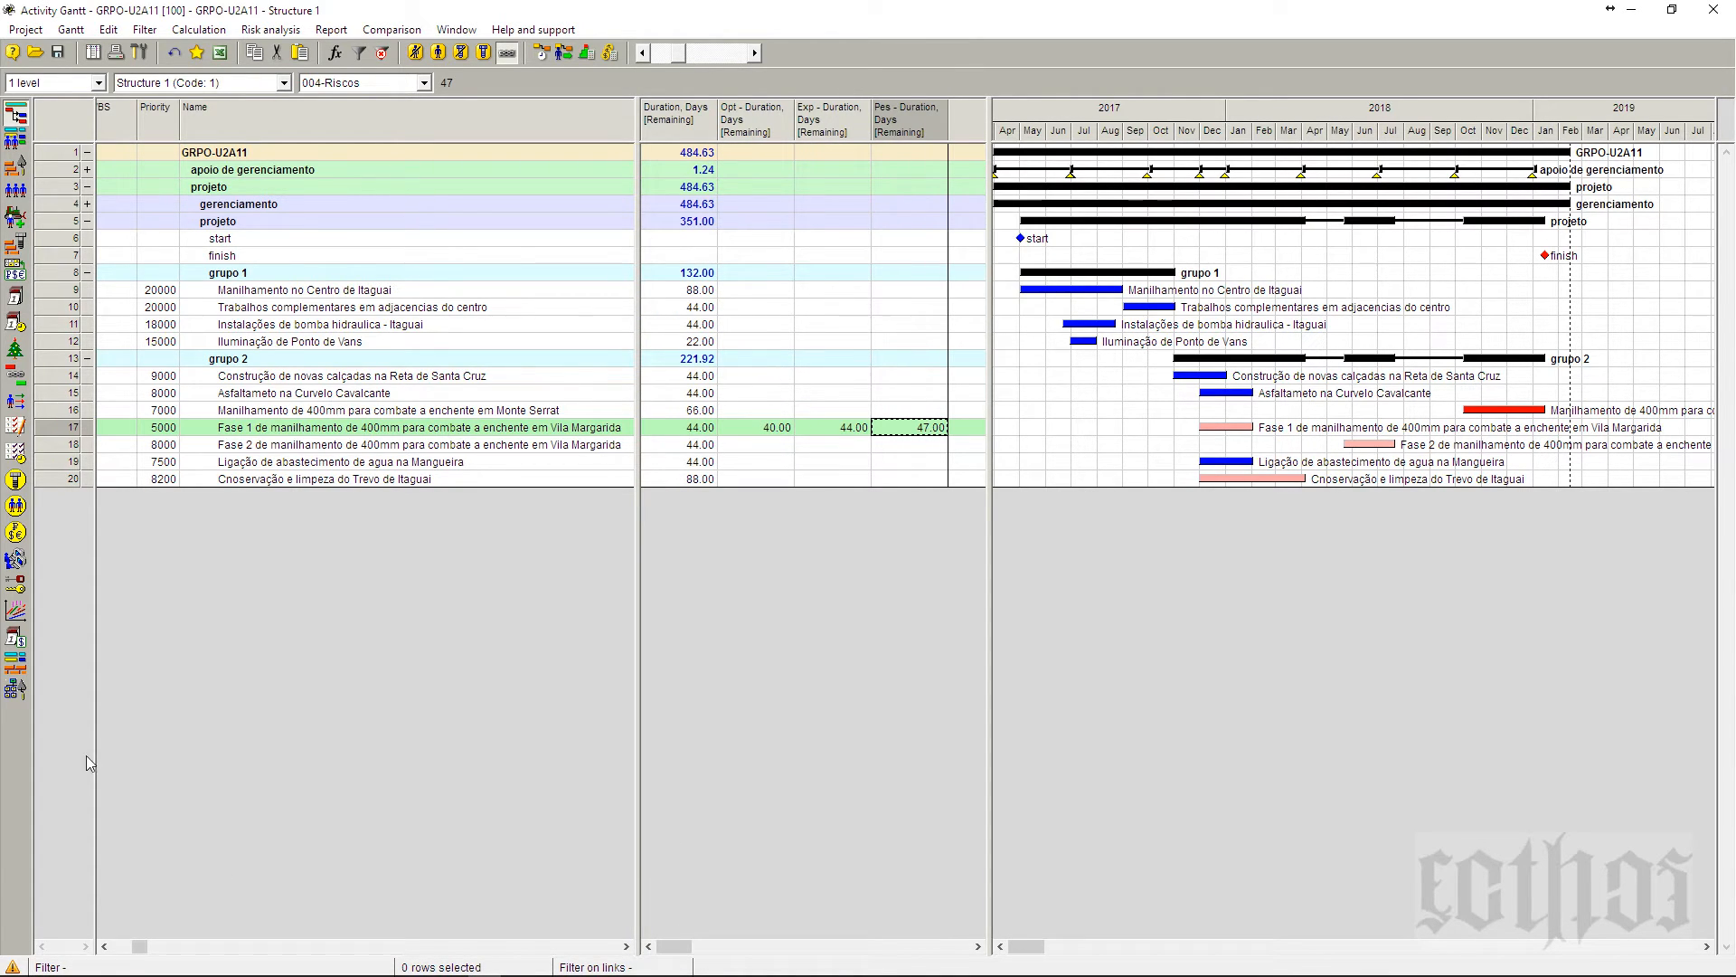
click(104, 946)
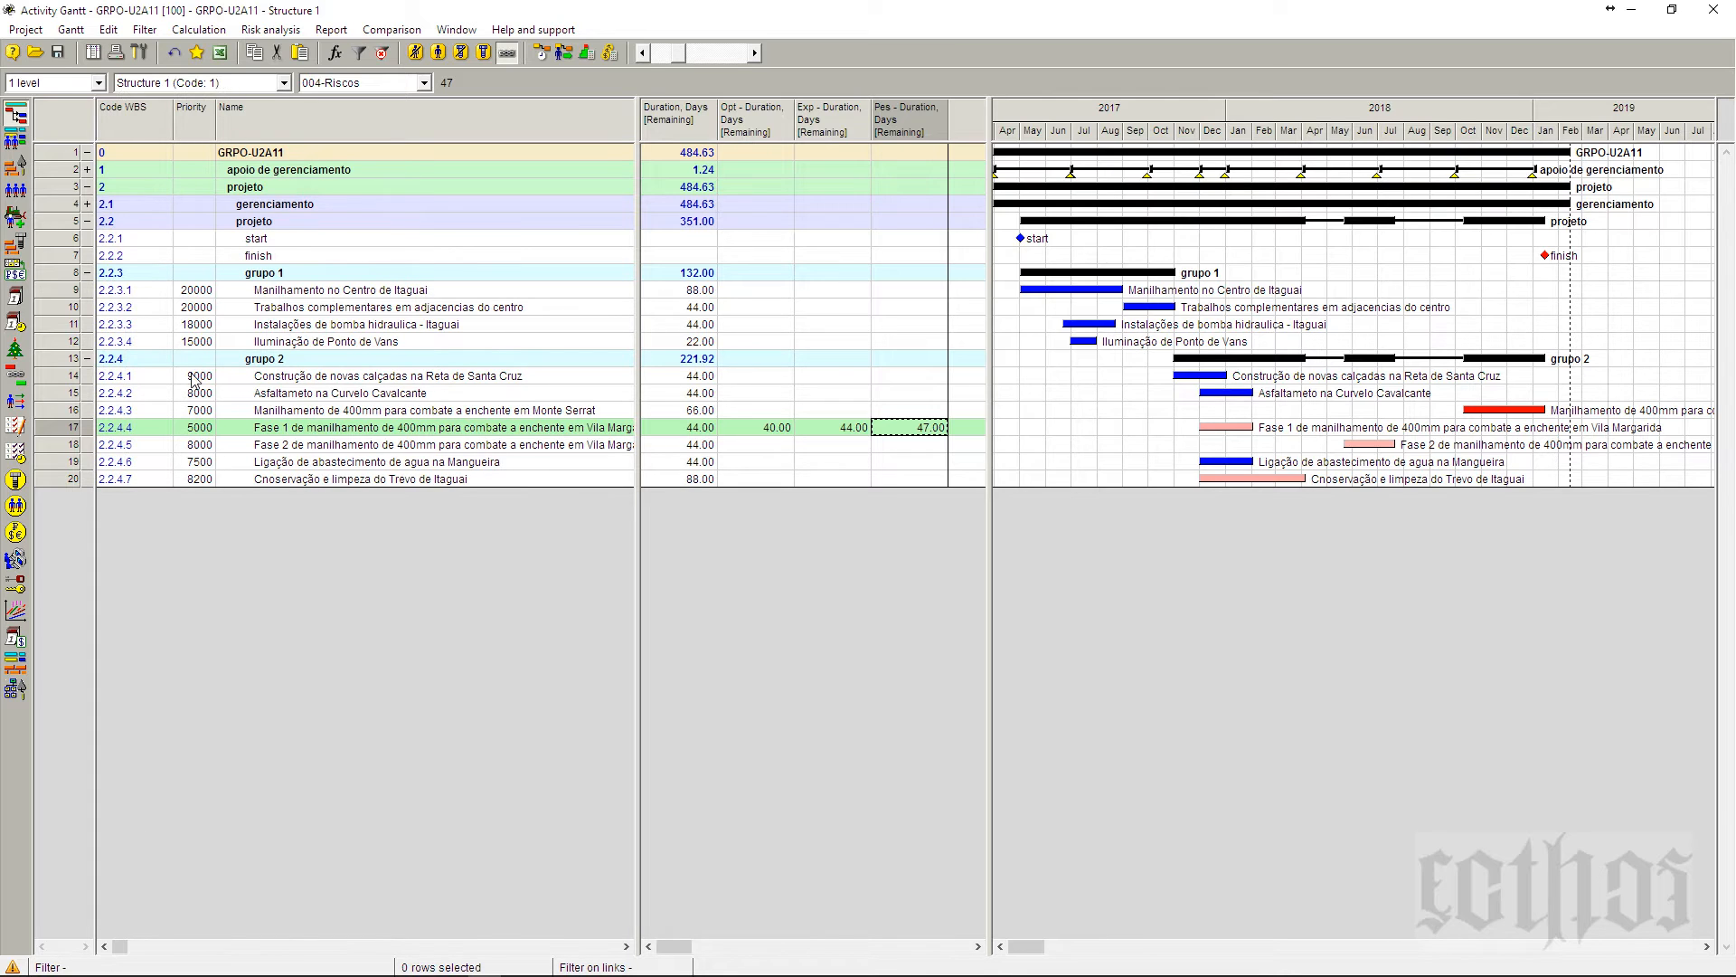
right_click(123, 109)
click(161, 121)
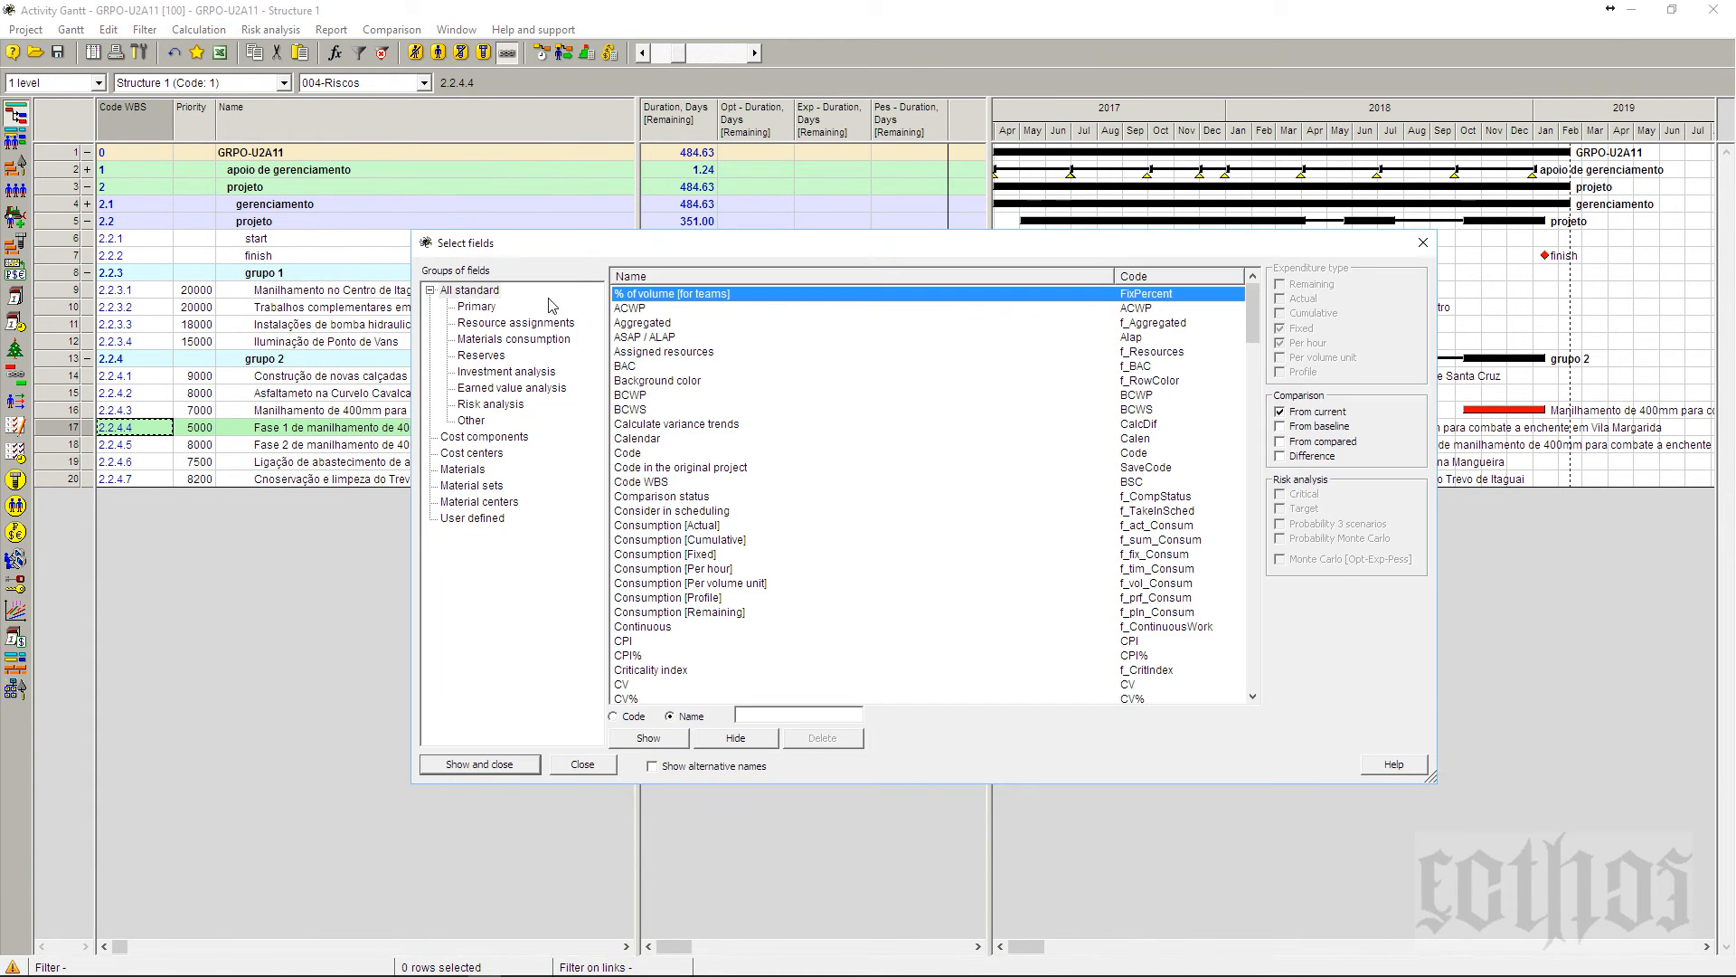
click(479, 290)
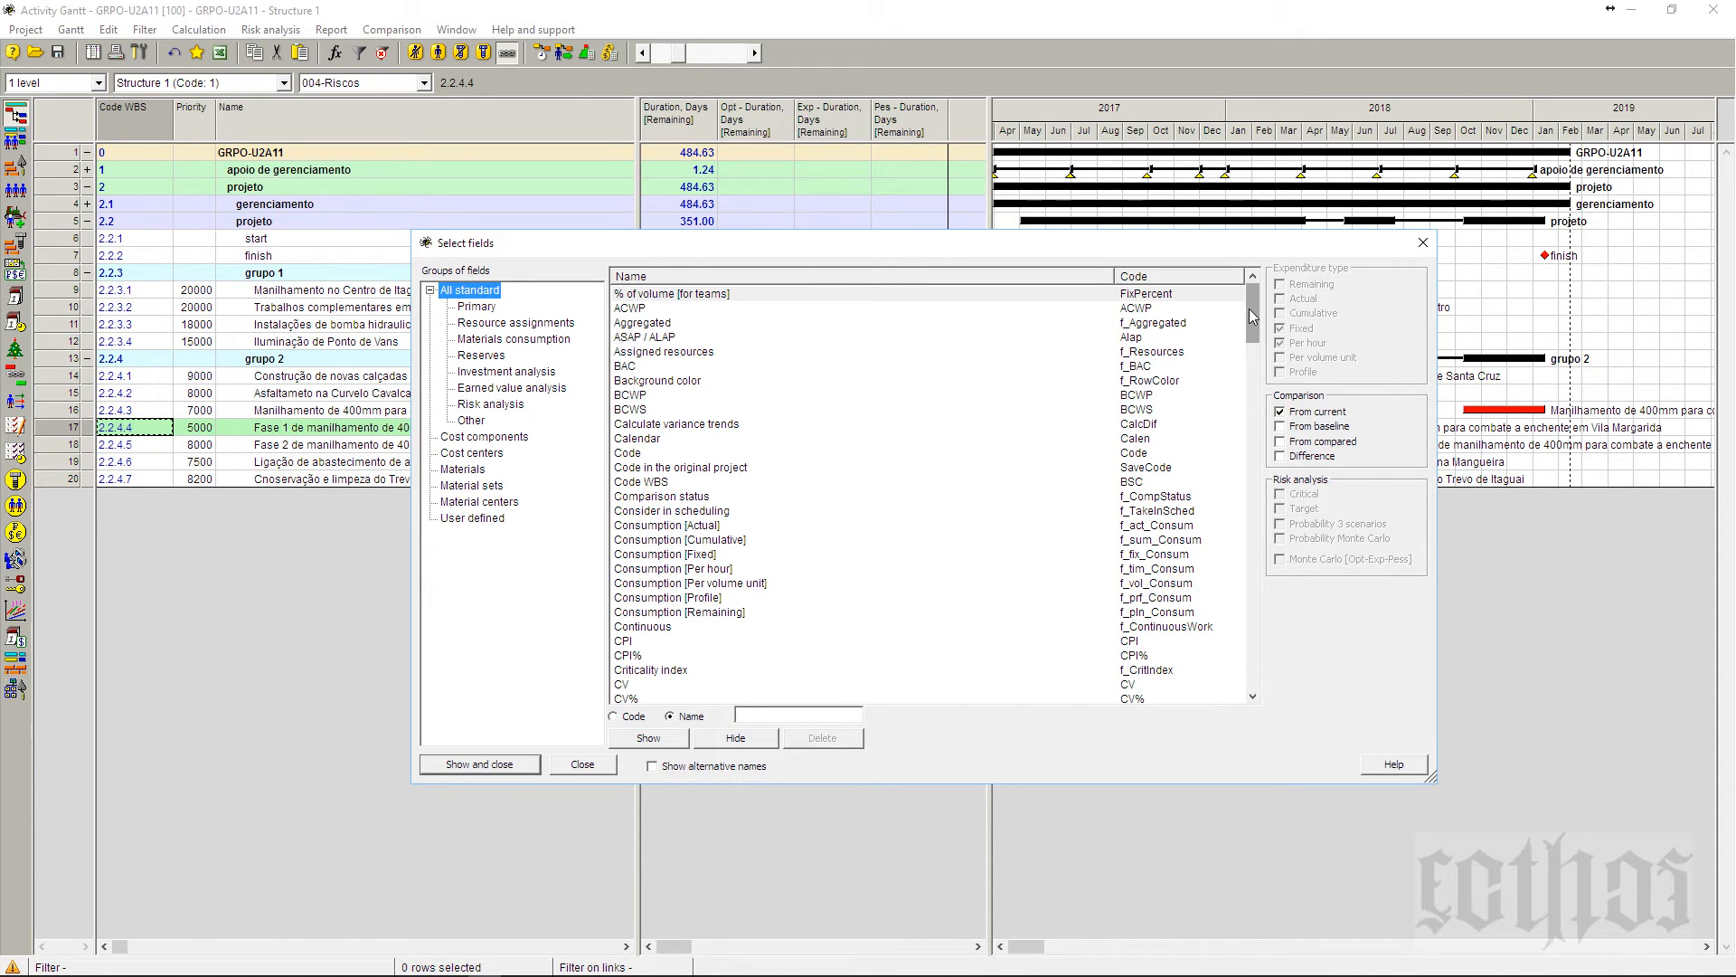
drag(1253, 314, 1280, 542)
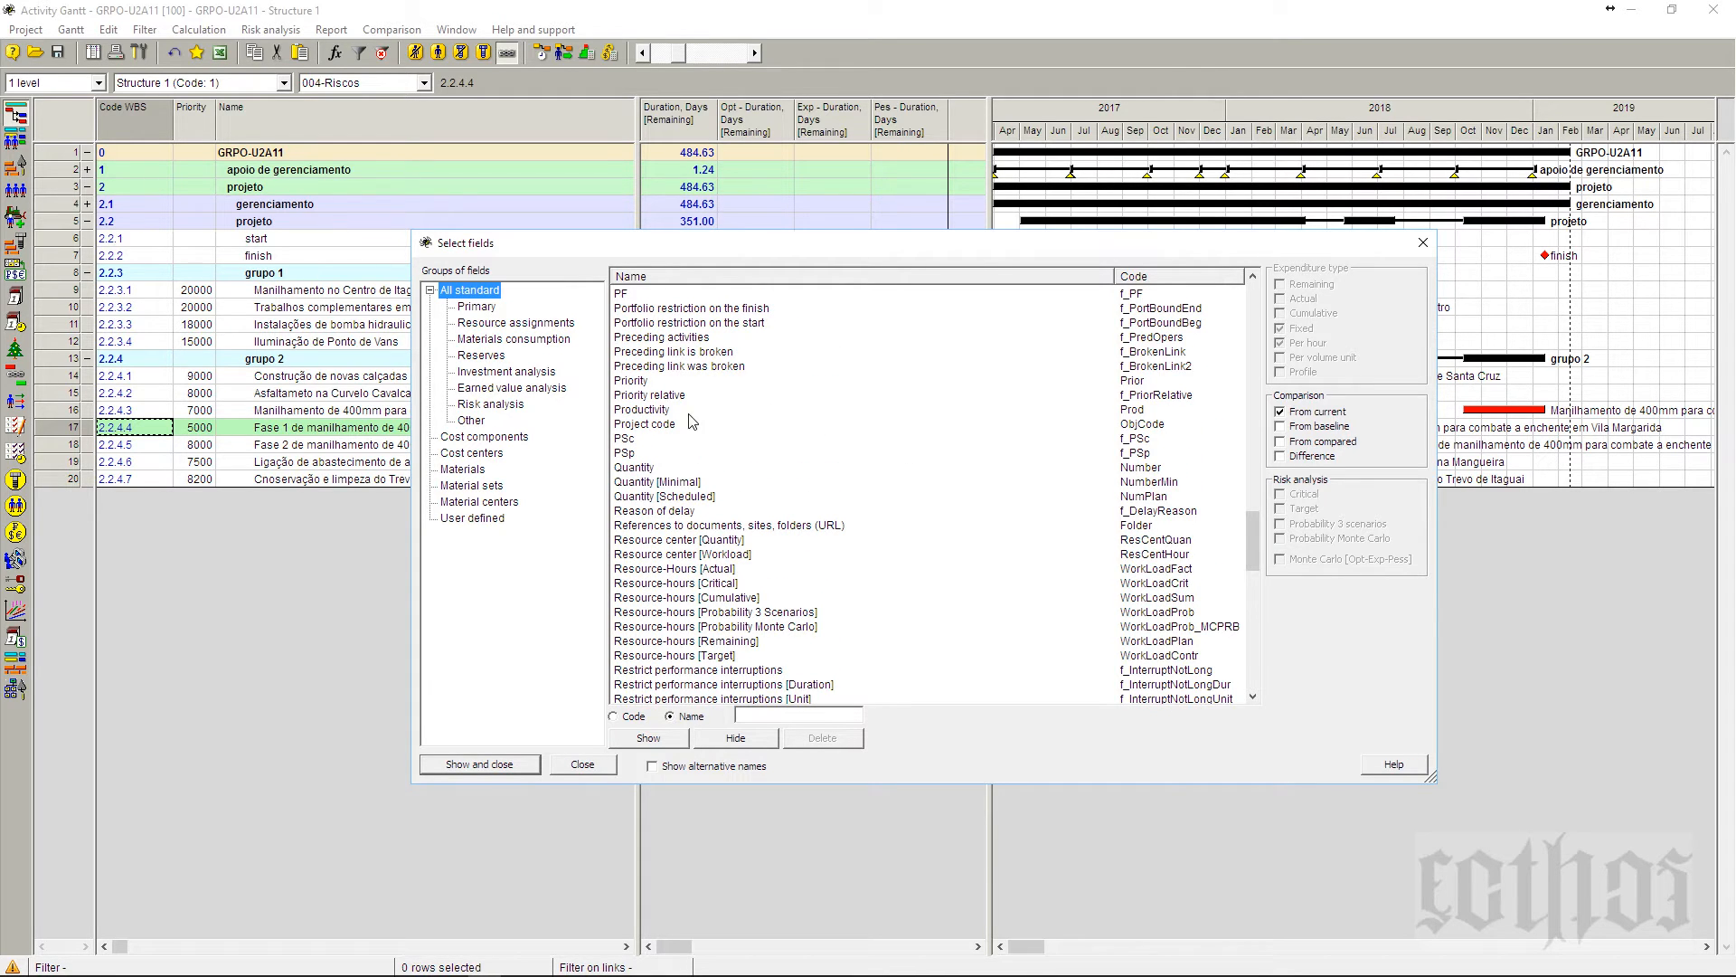
scroll(674, 378, up, 1)
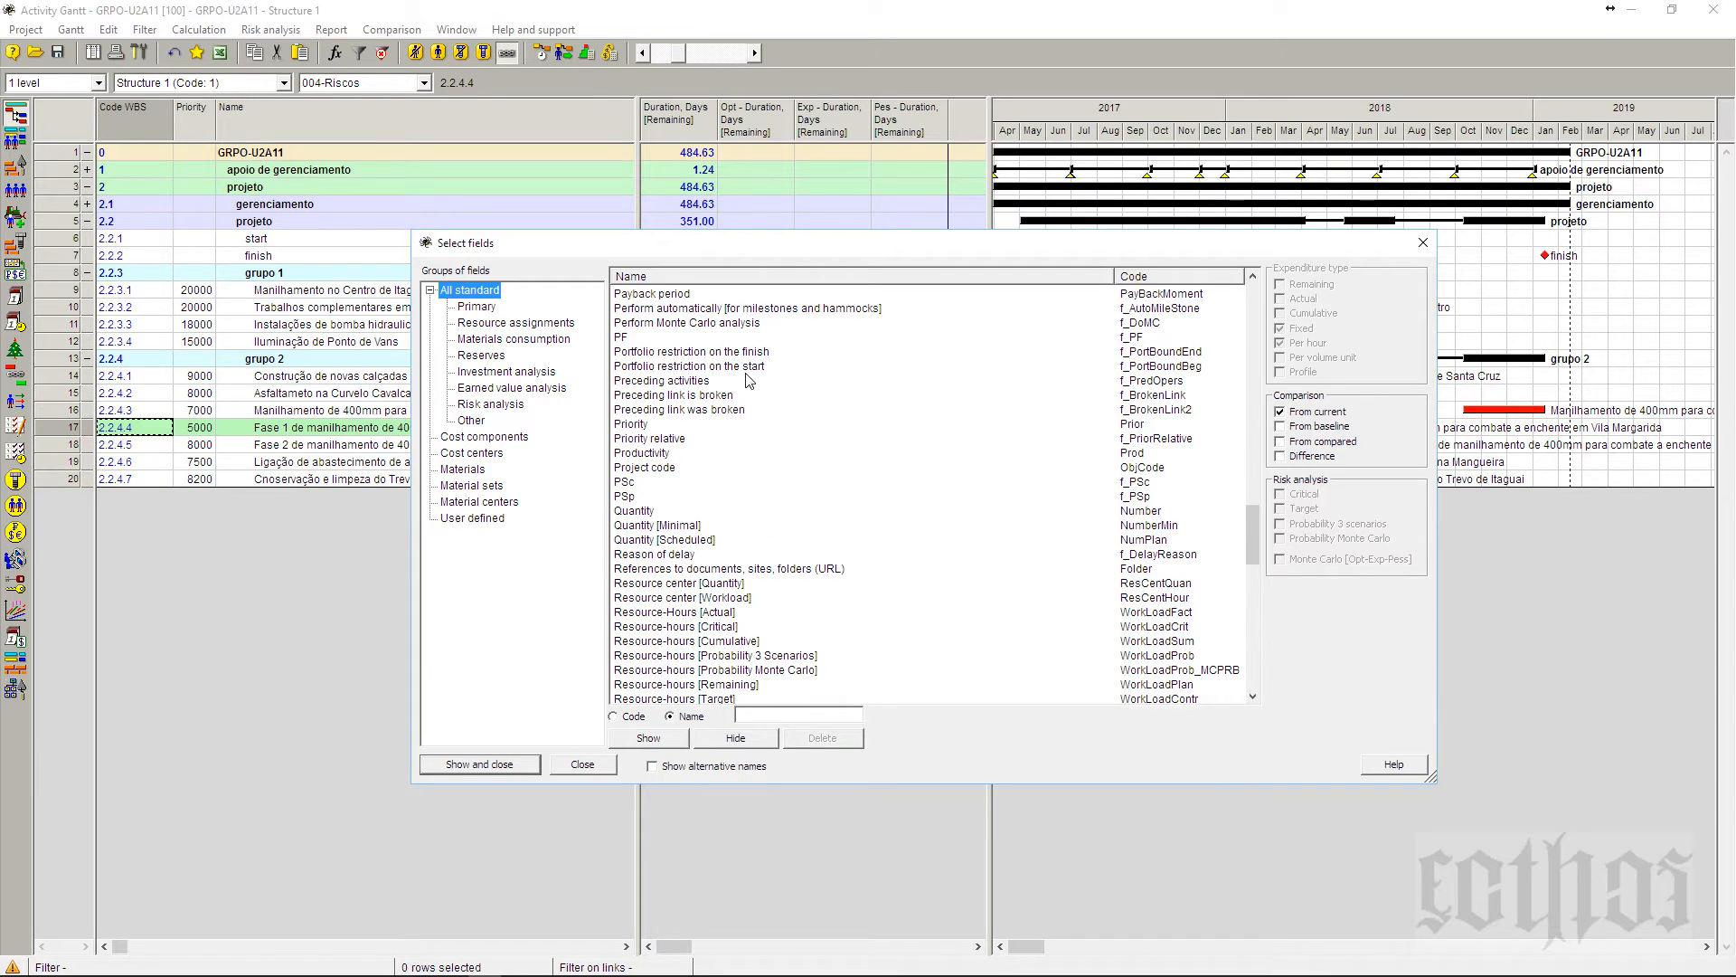
click(703, 324)
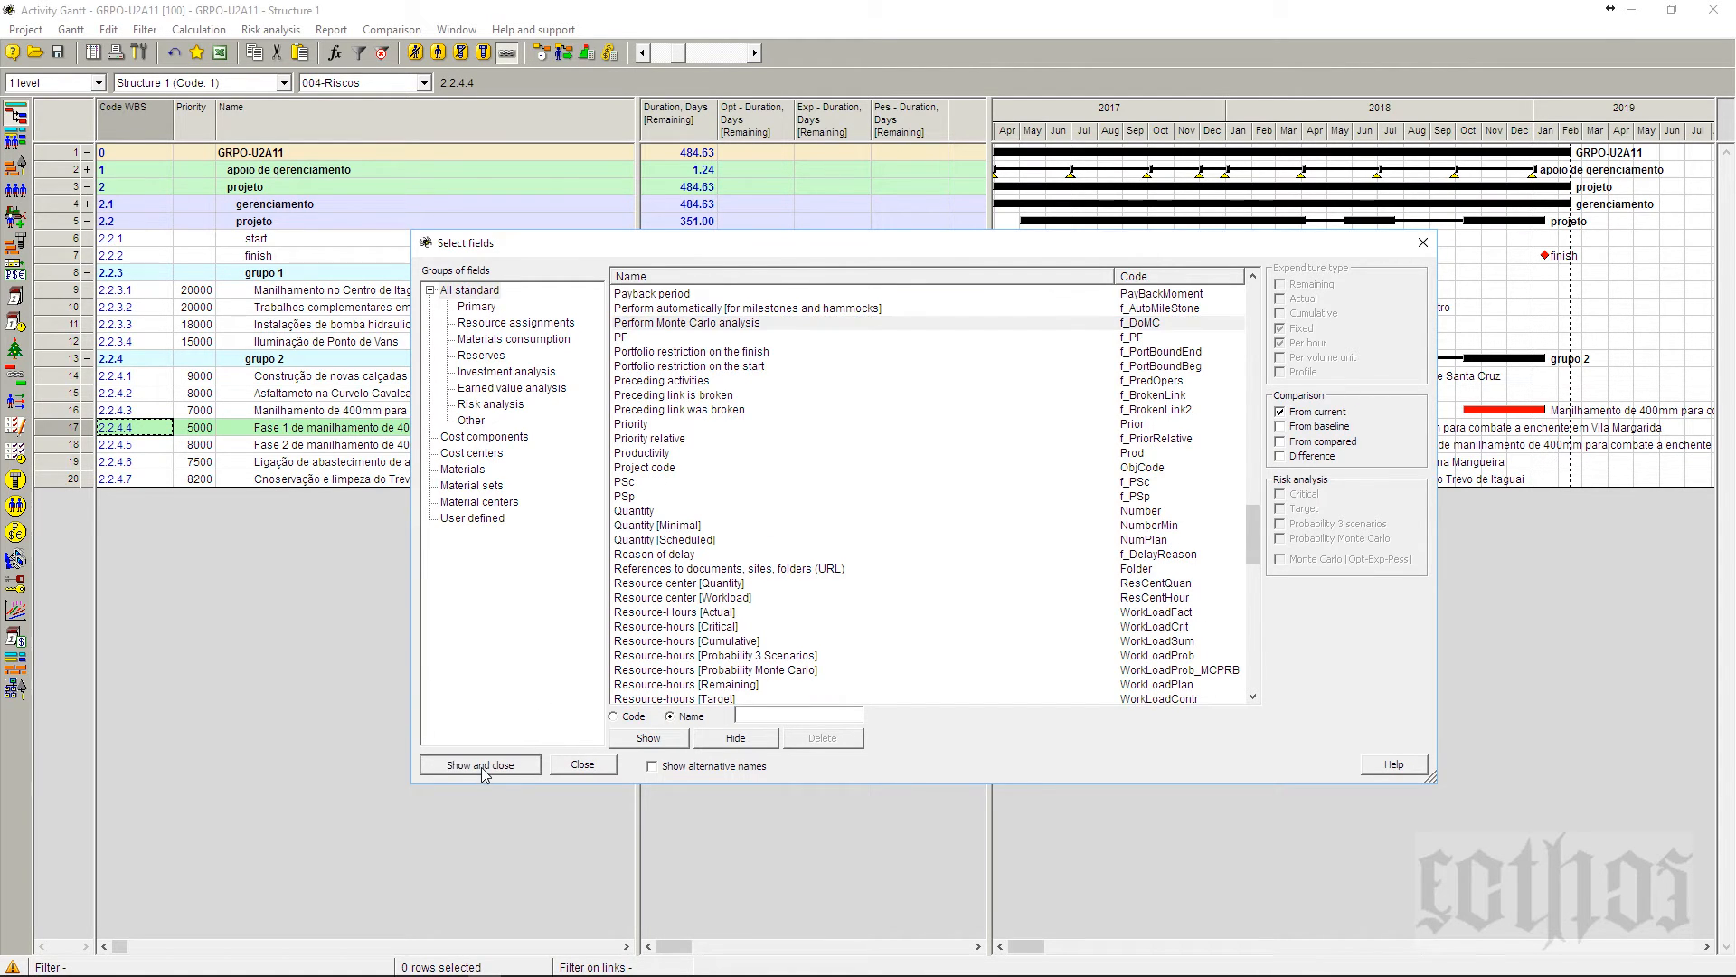
click(483, 768)
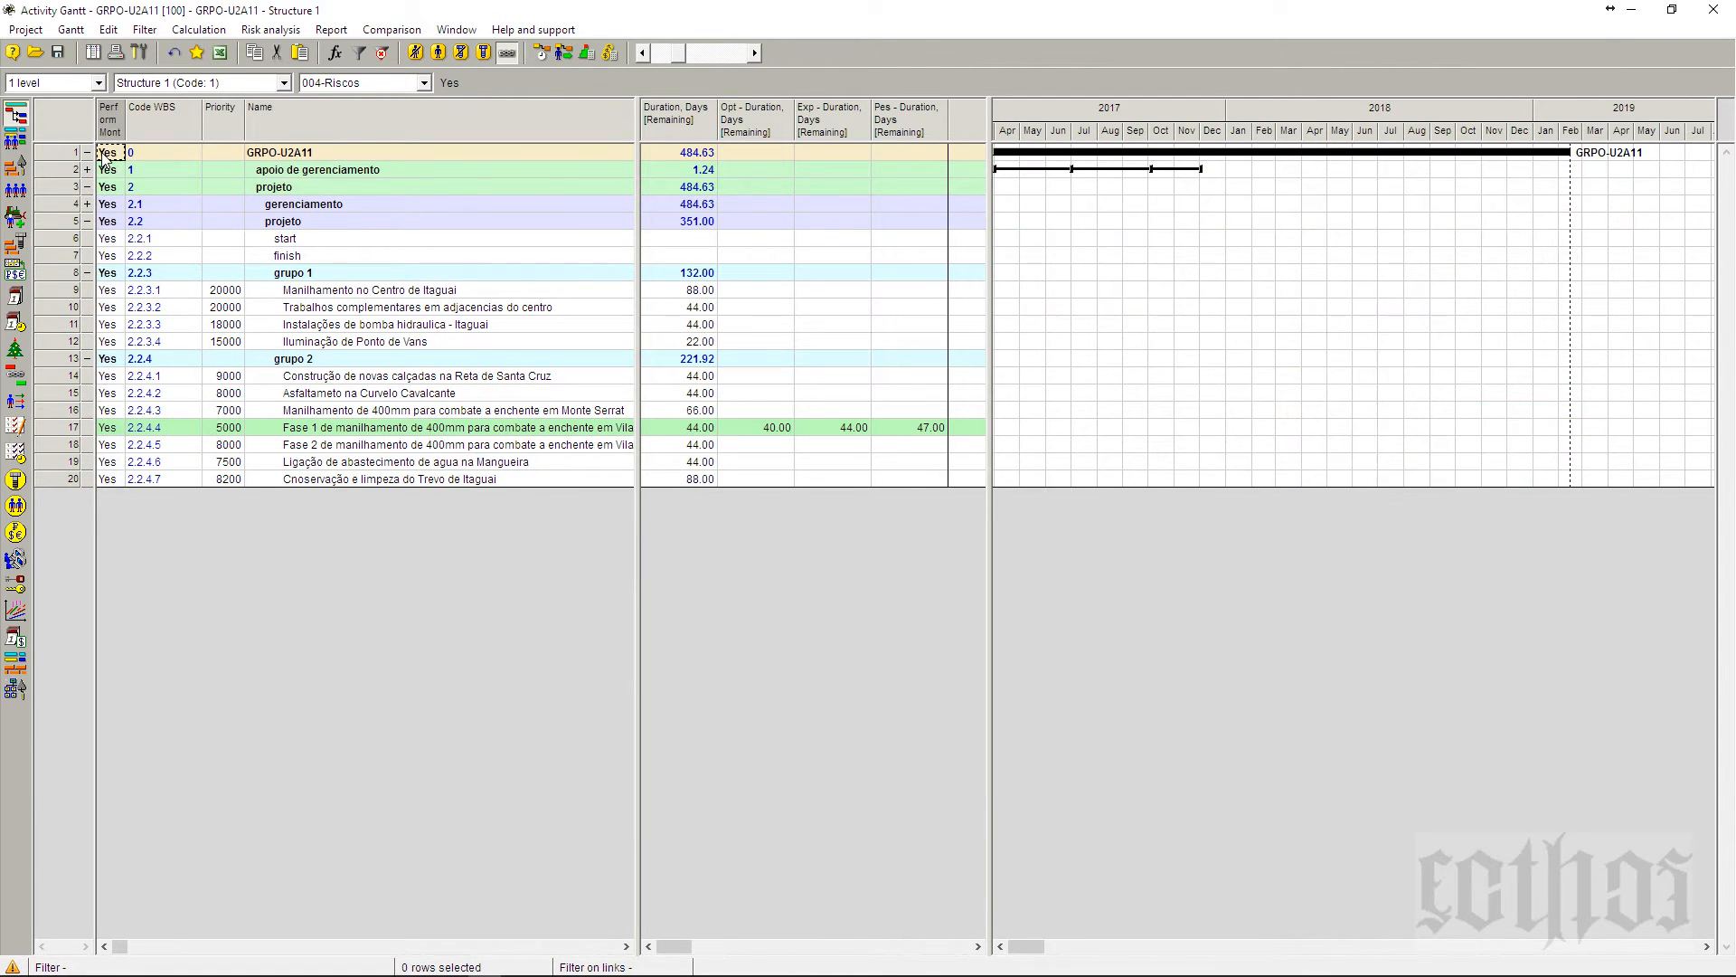
click(108, 375)
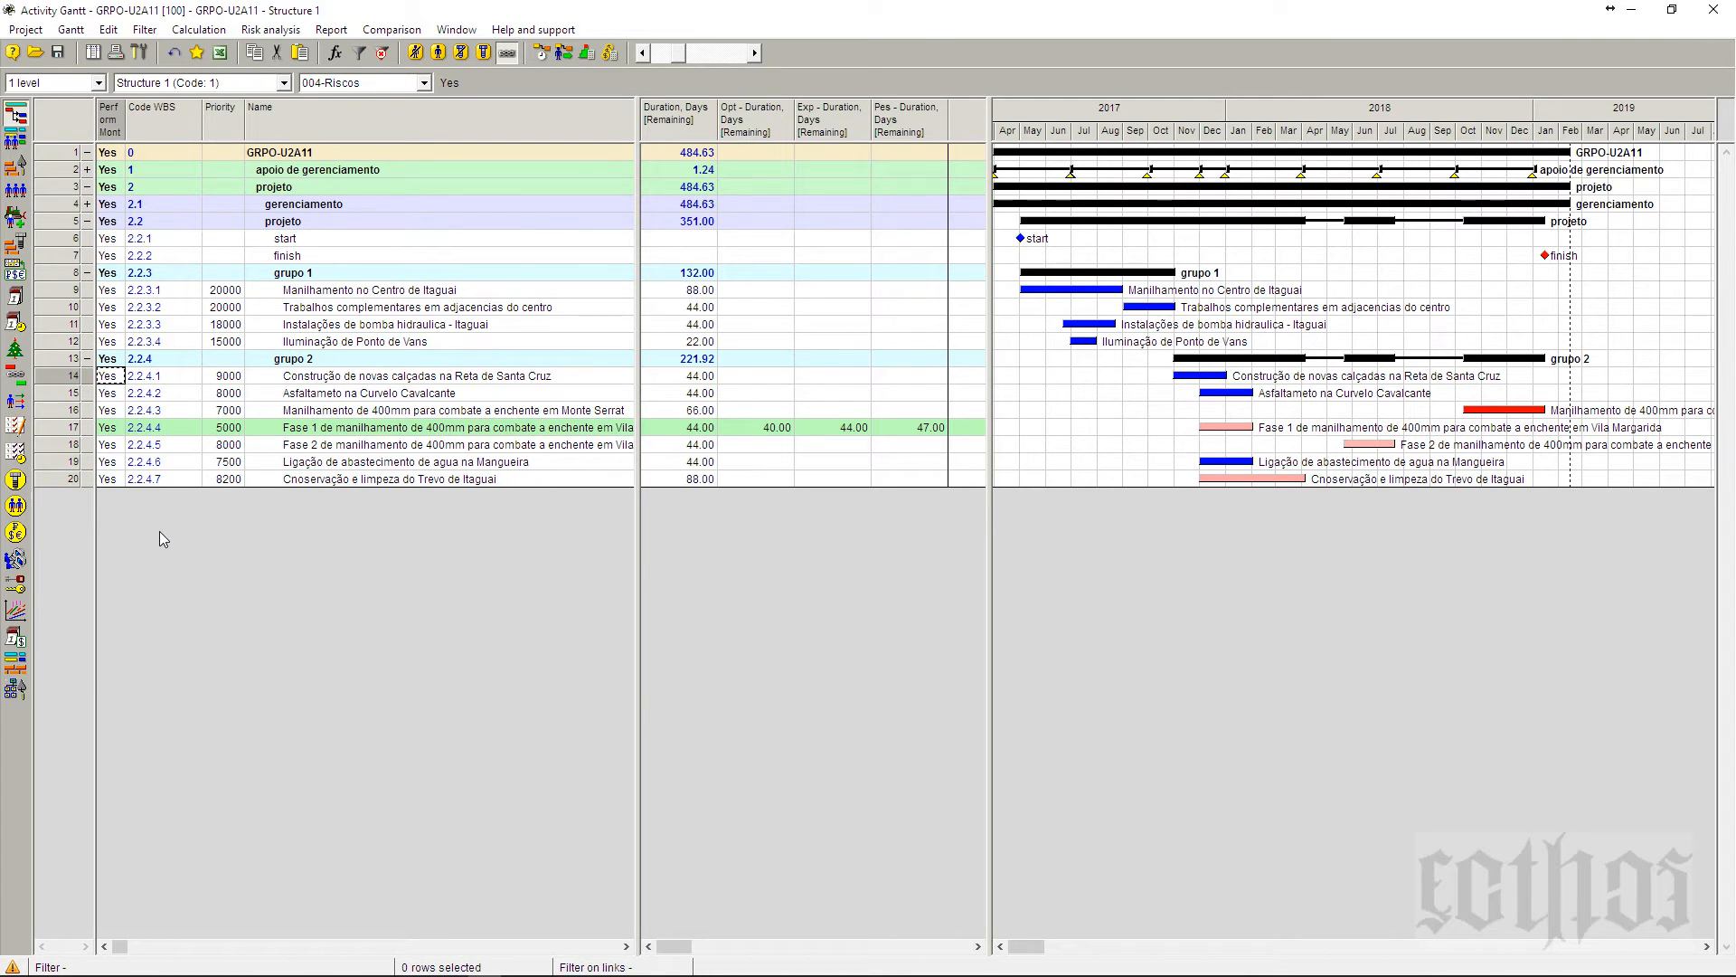
- Open the Monte Carlo probability distribution of Duration, Days [Remaining] for the Vila Margarida Fase 1 activity
click(47, 428)
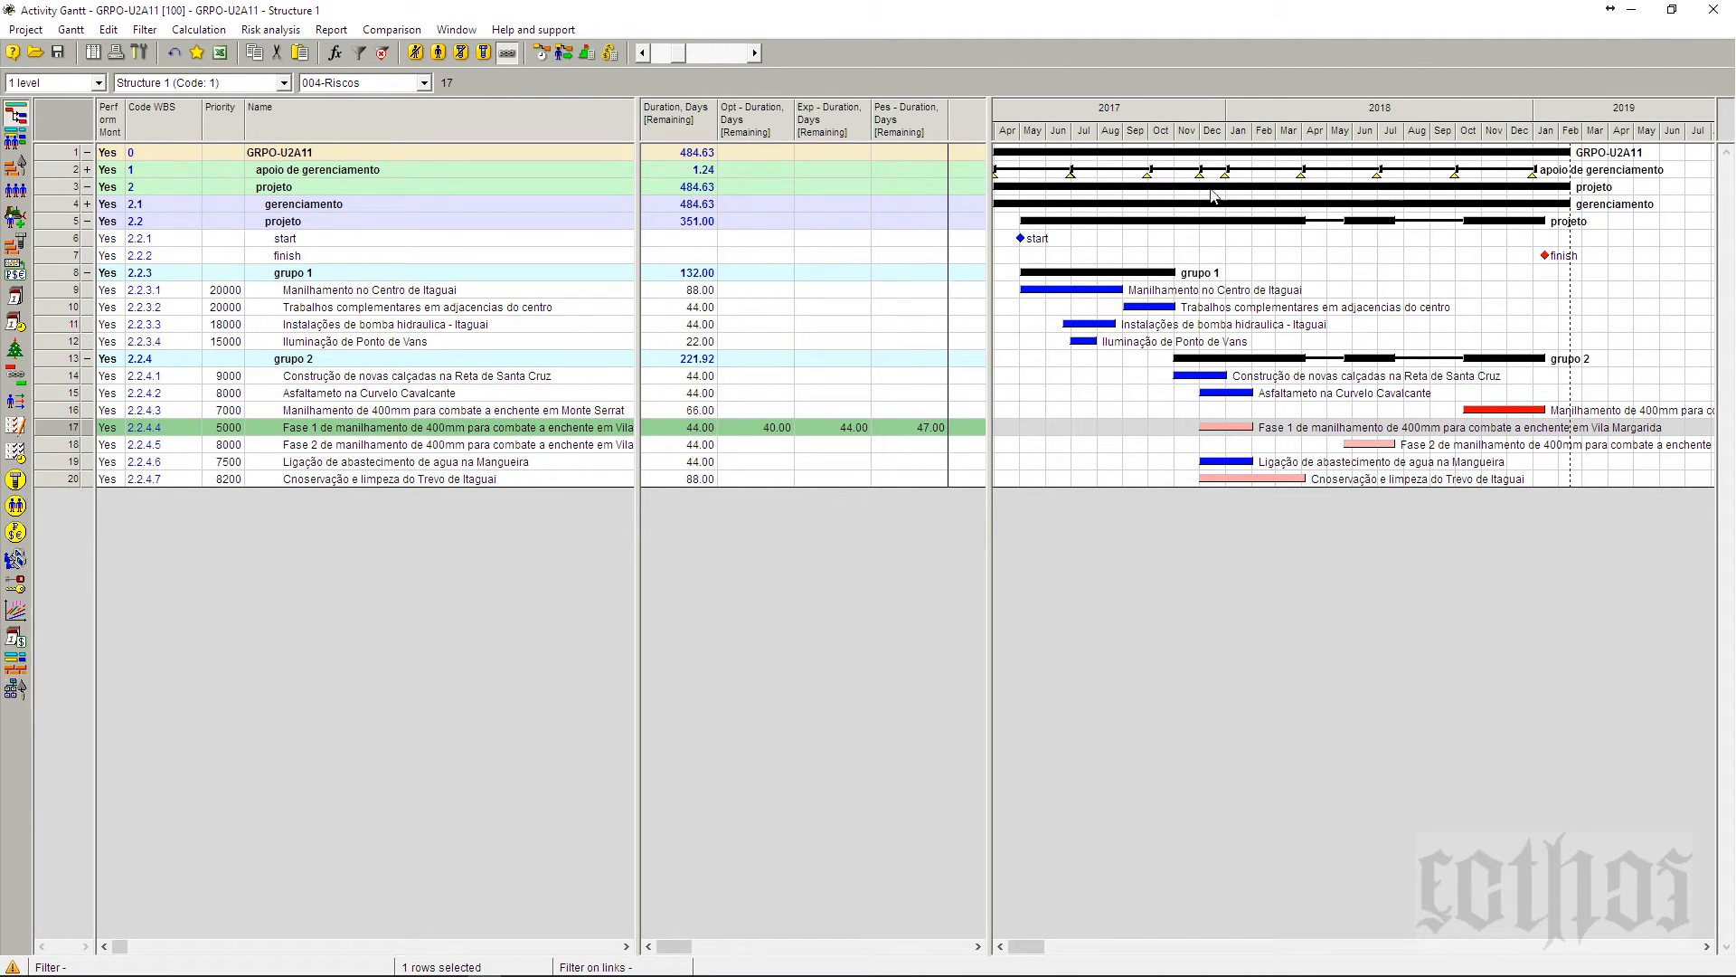
mouse_move(1213, 188)
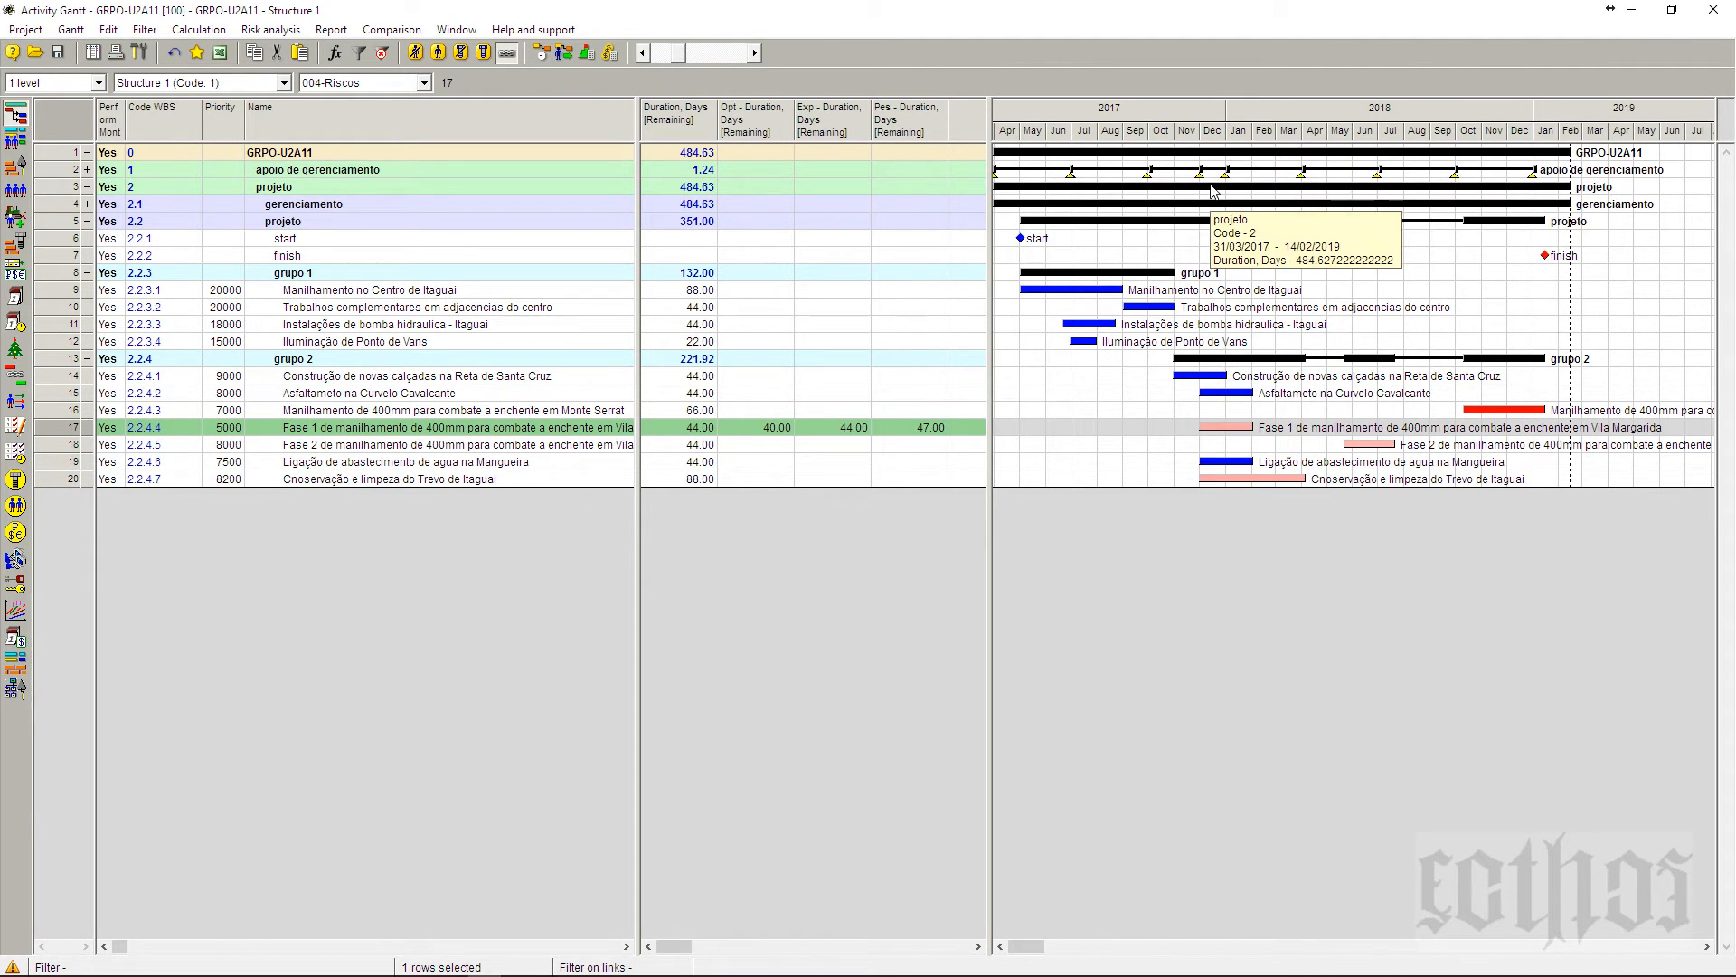
right_click(60, 433)
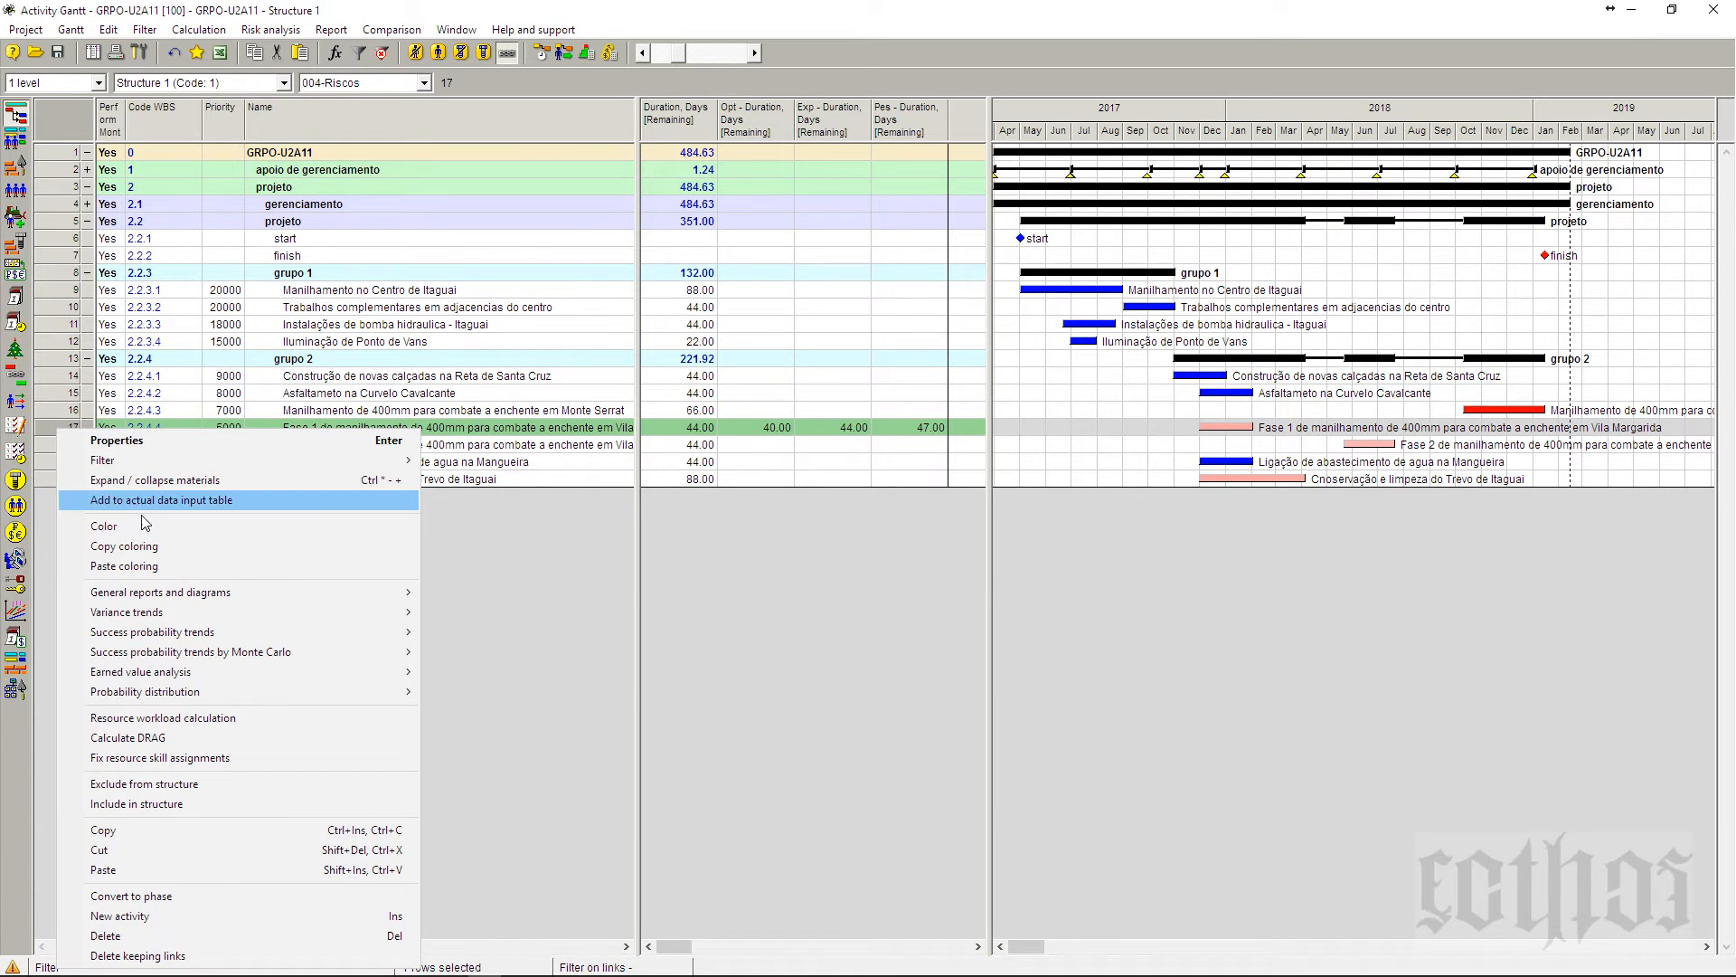
mouse_move(161, 594)
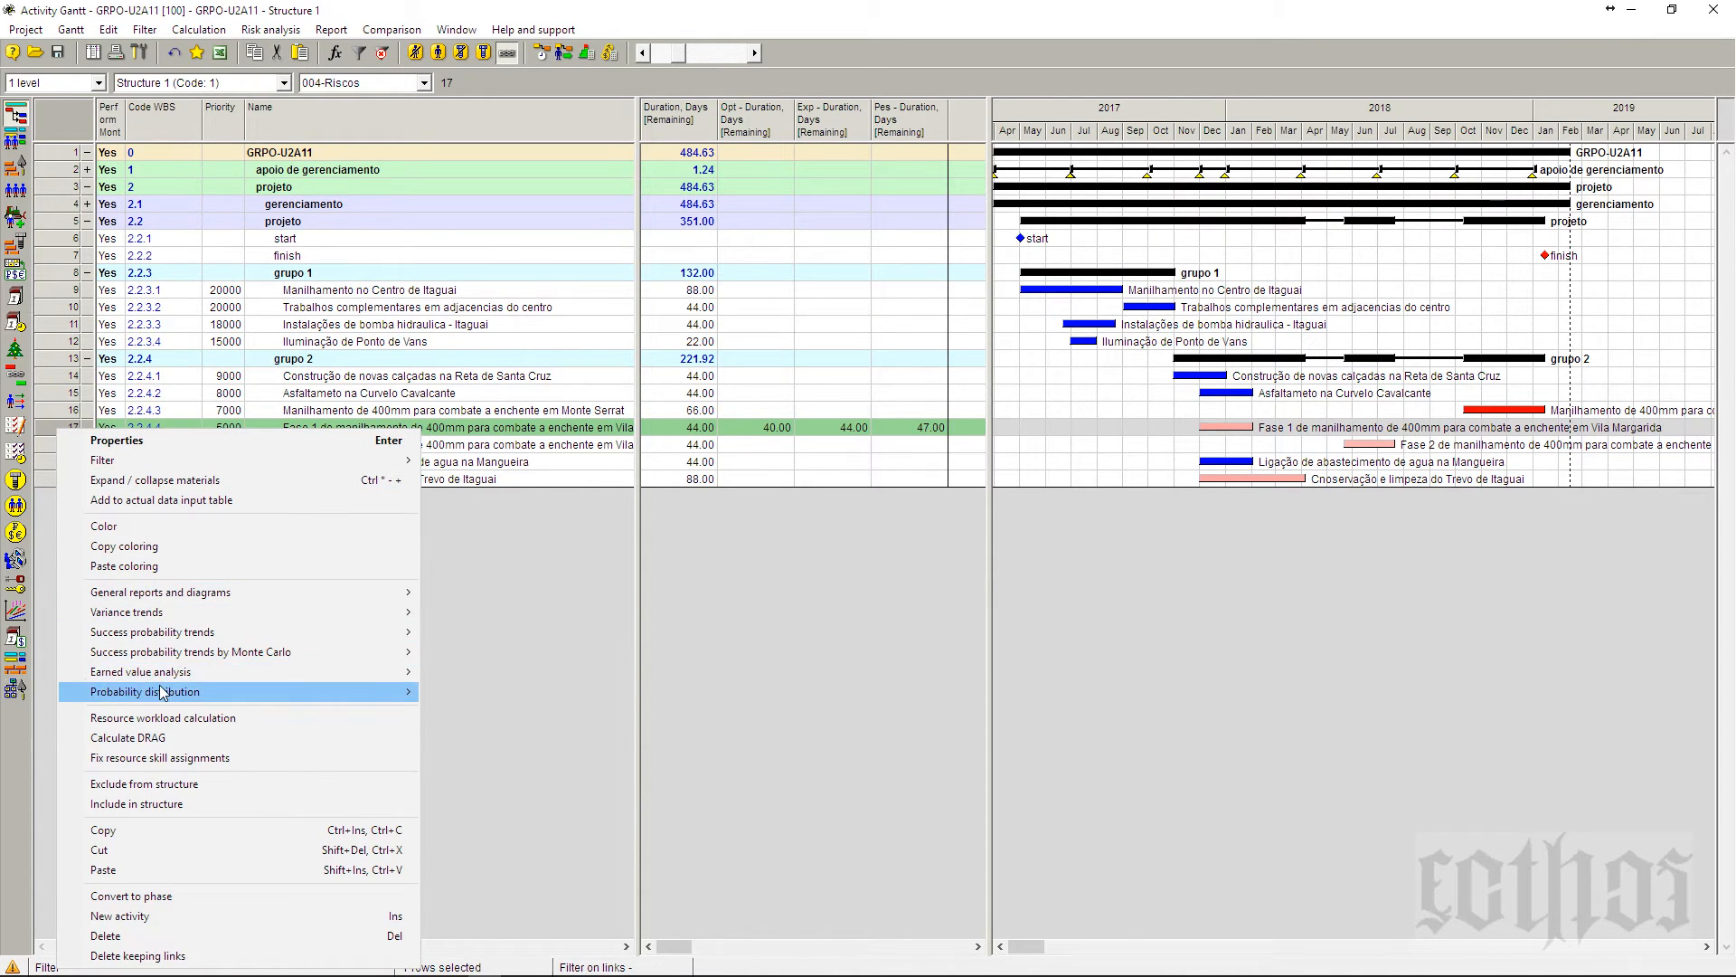
mouse_move(164, 693)
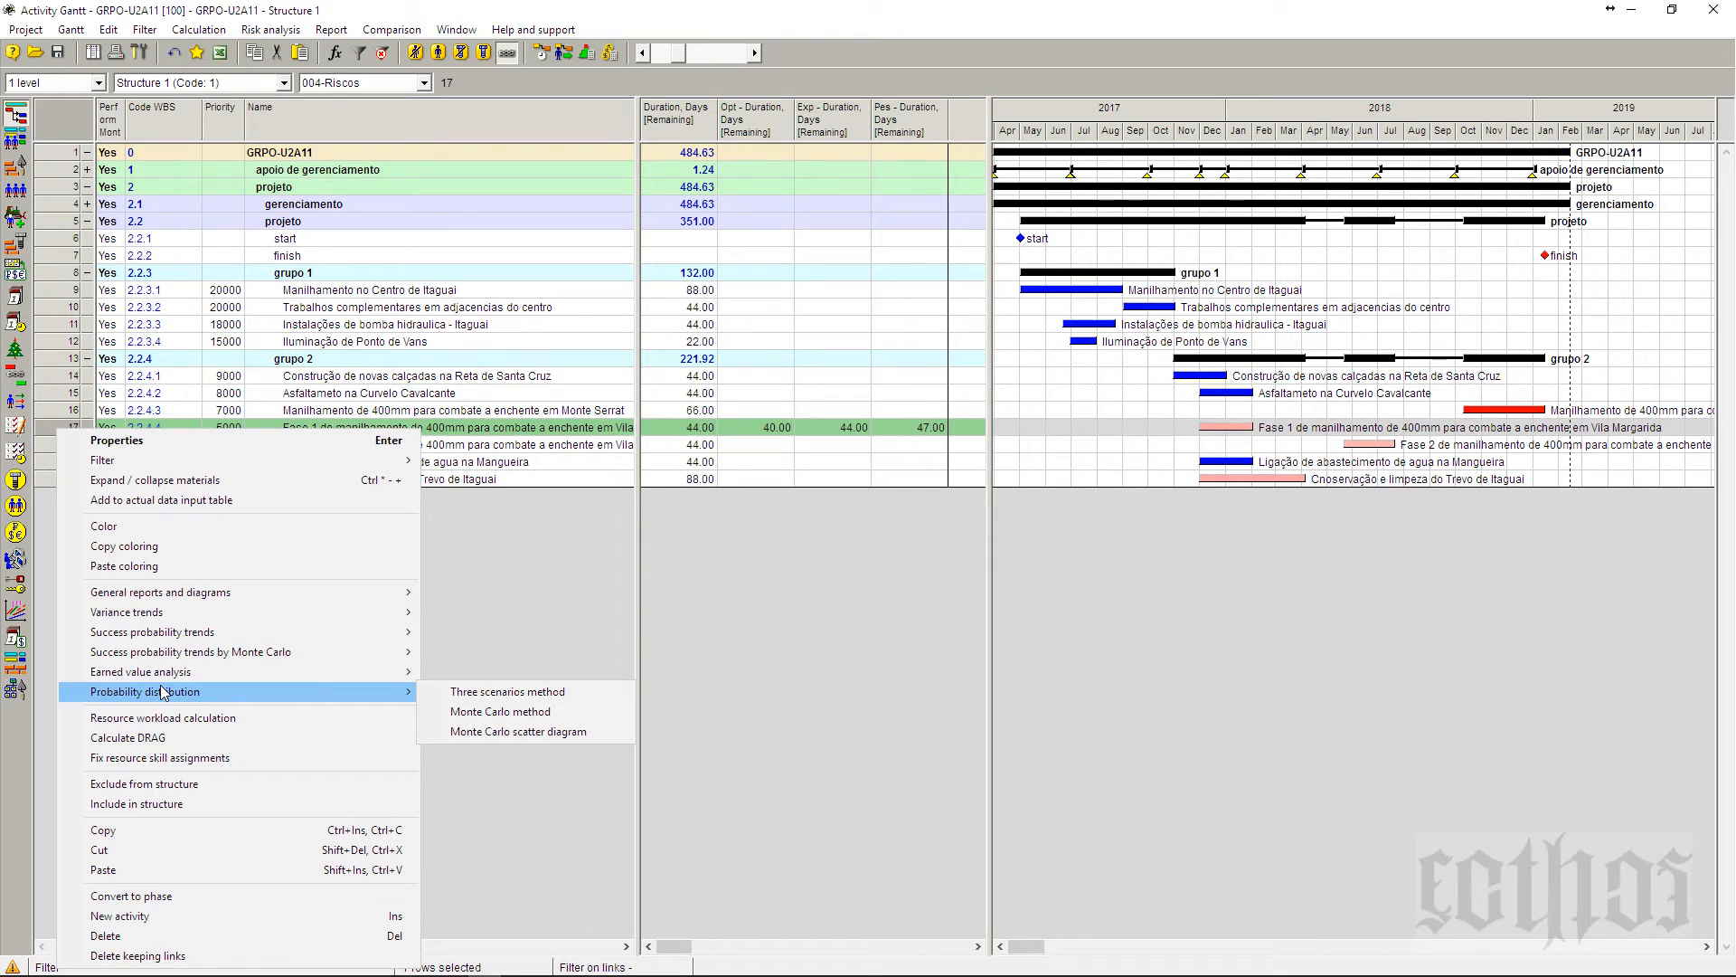
click(500, 712)
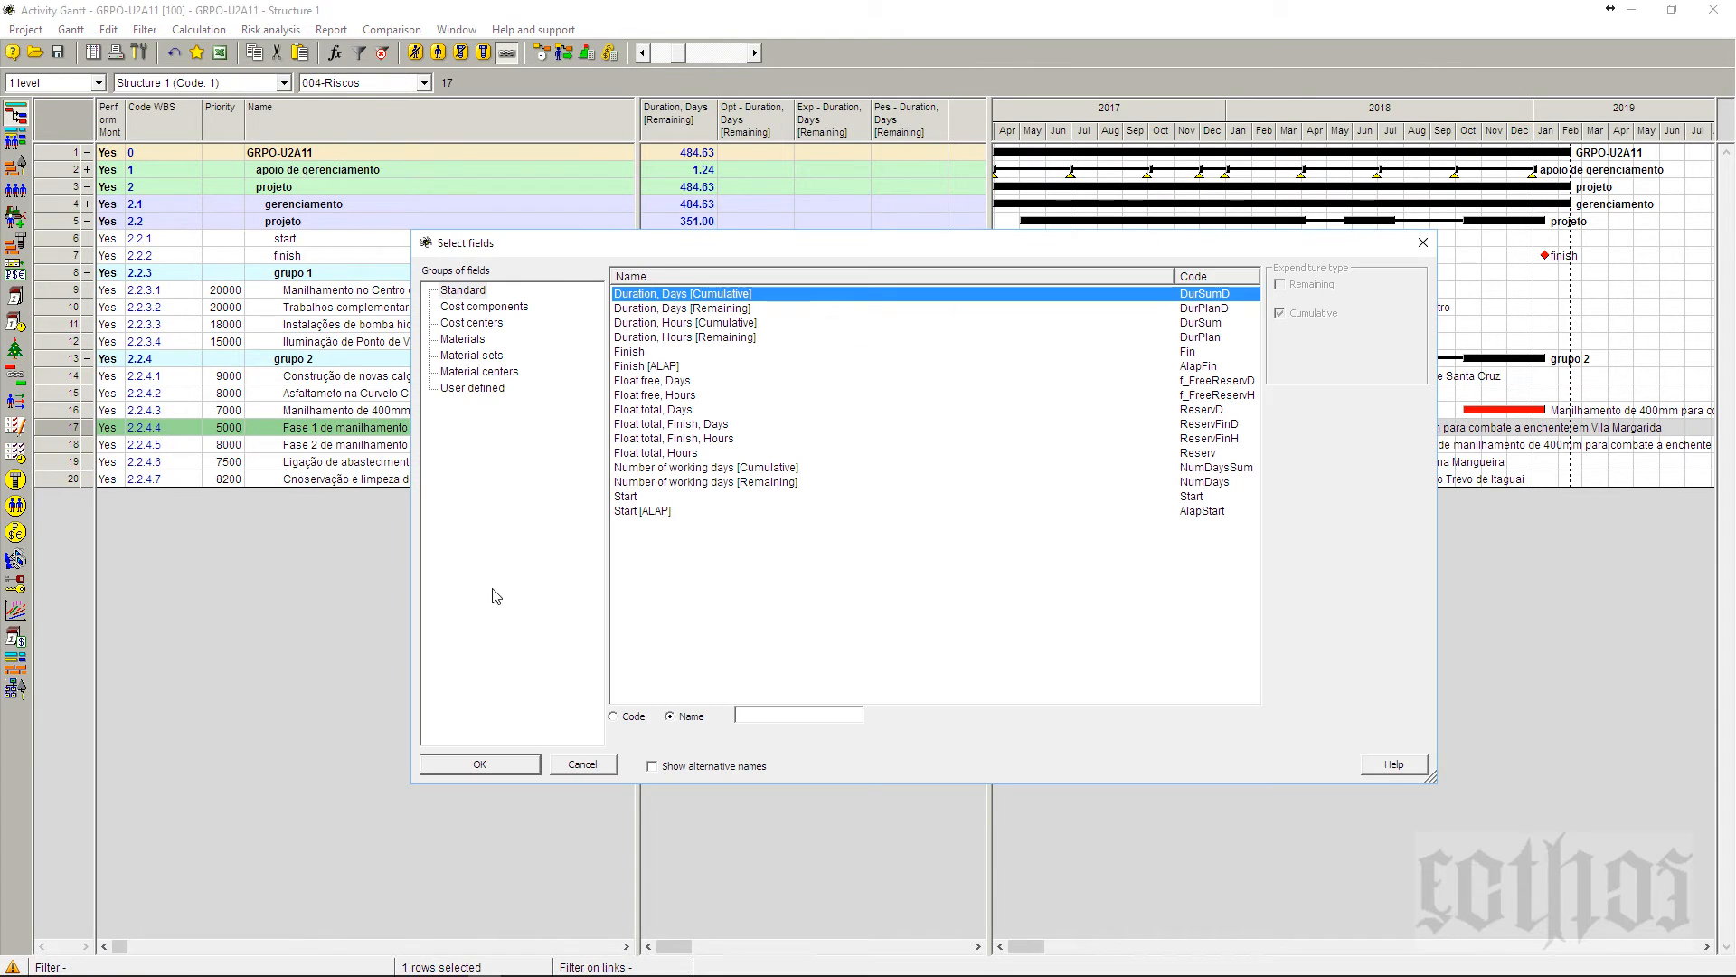
click(667, 309)
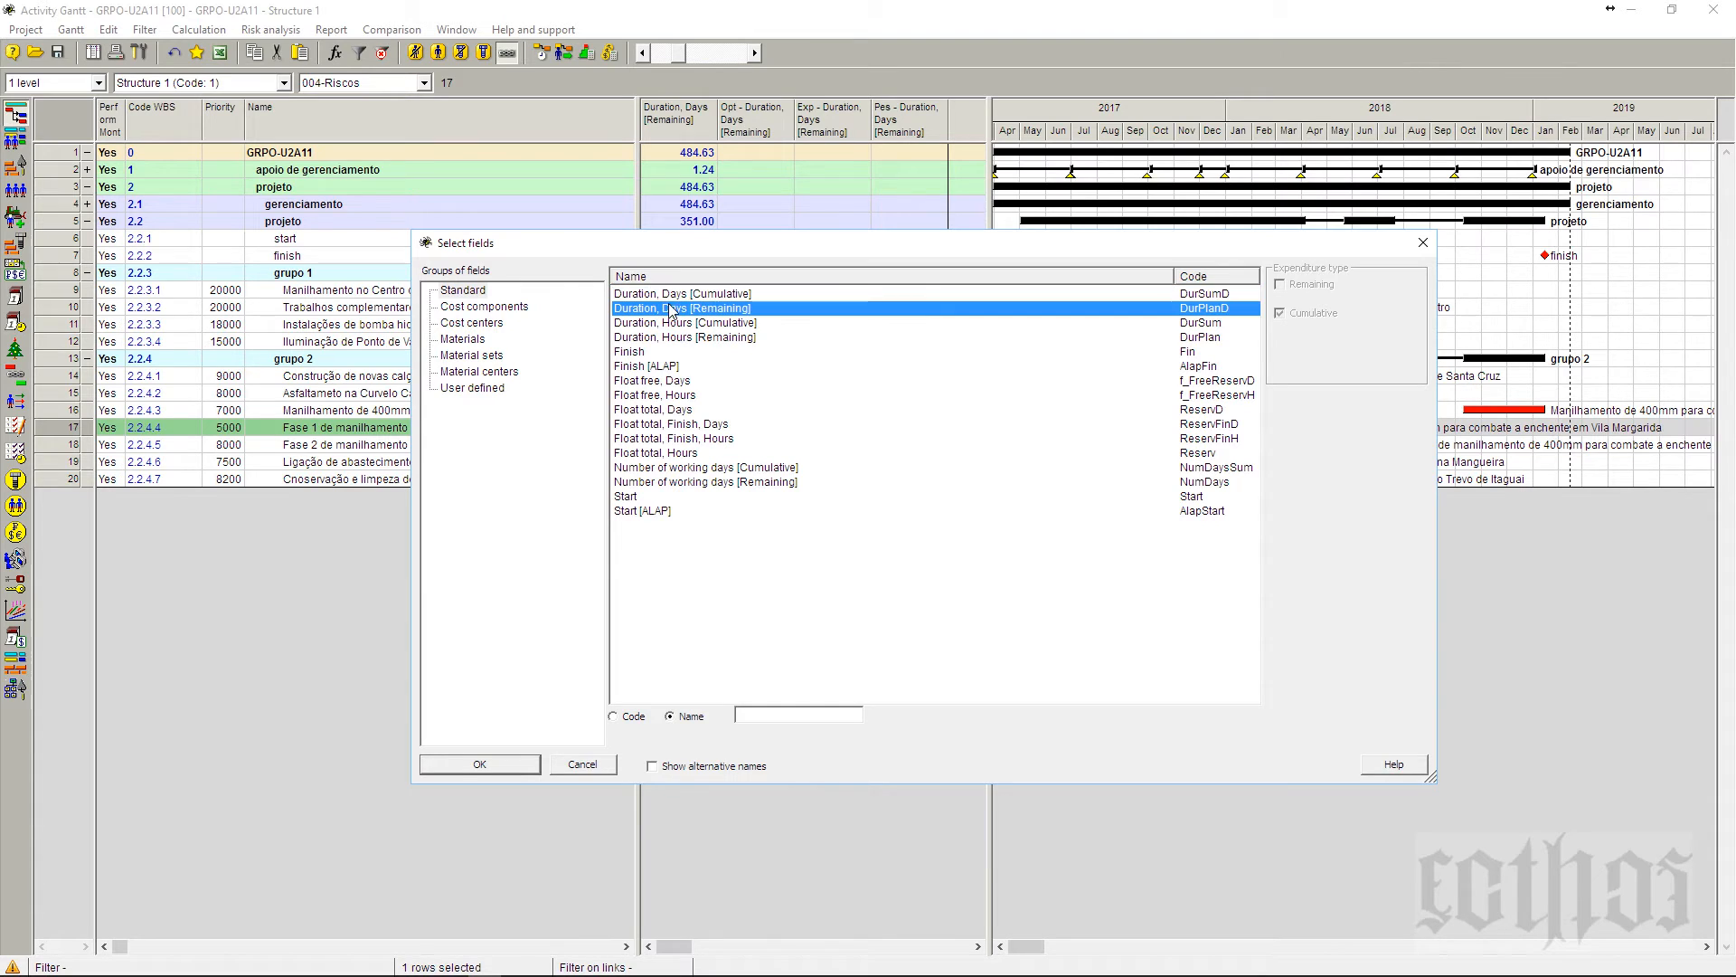
drag(747, 244, 973, 325)
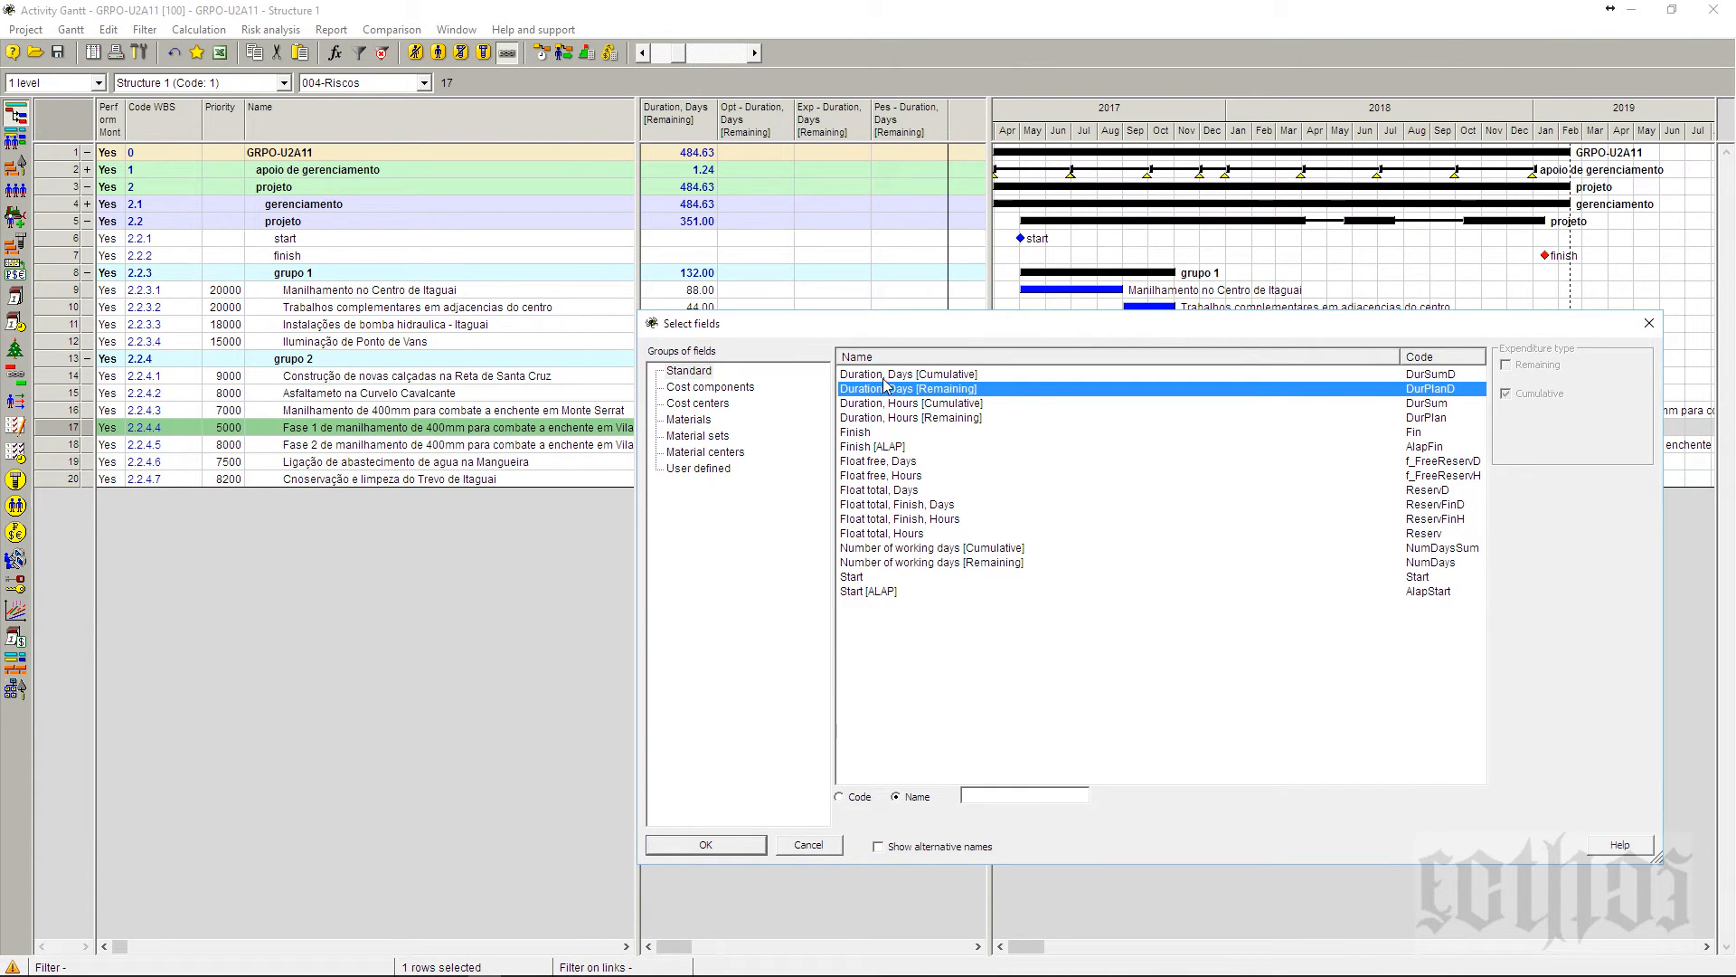
click(747, 846)
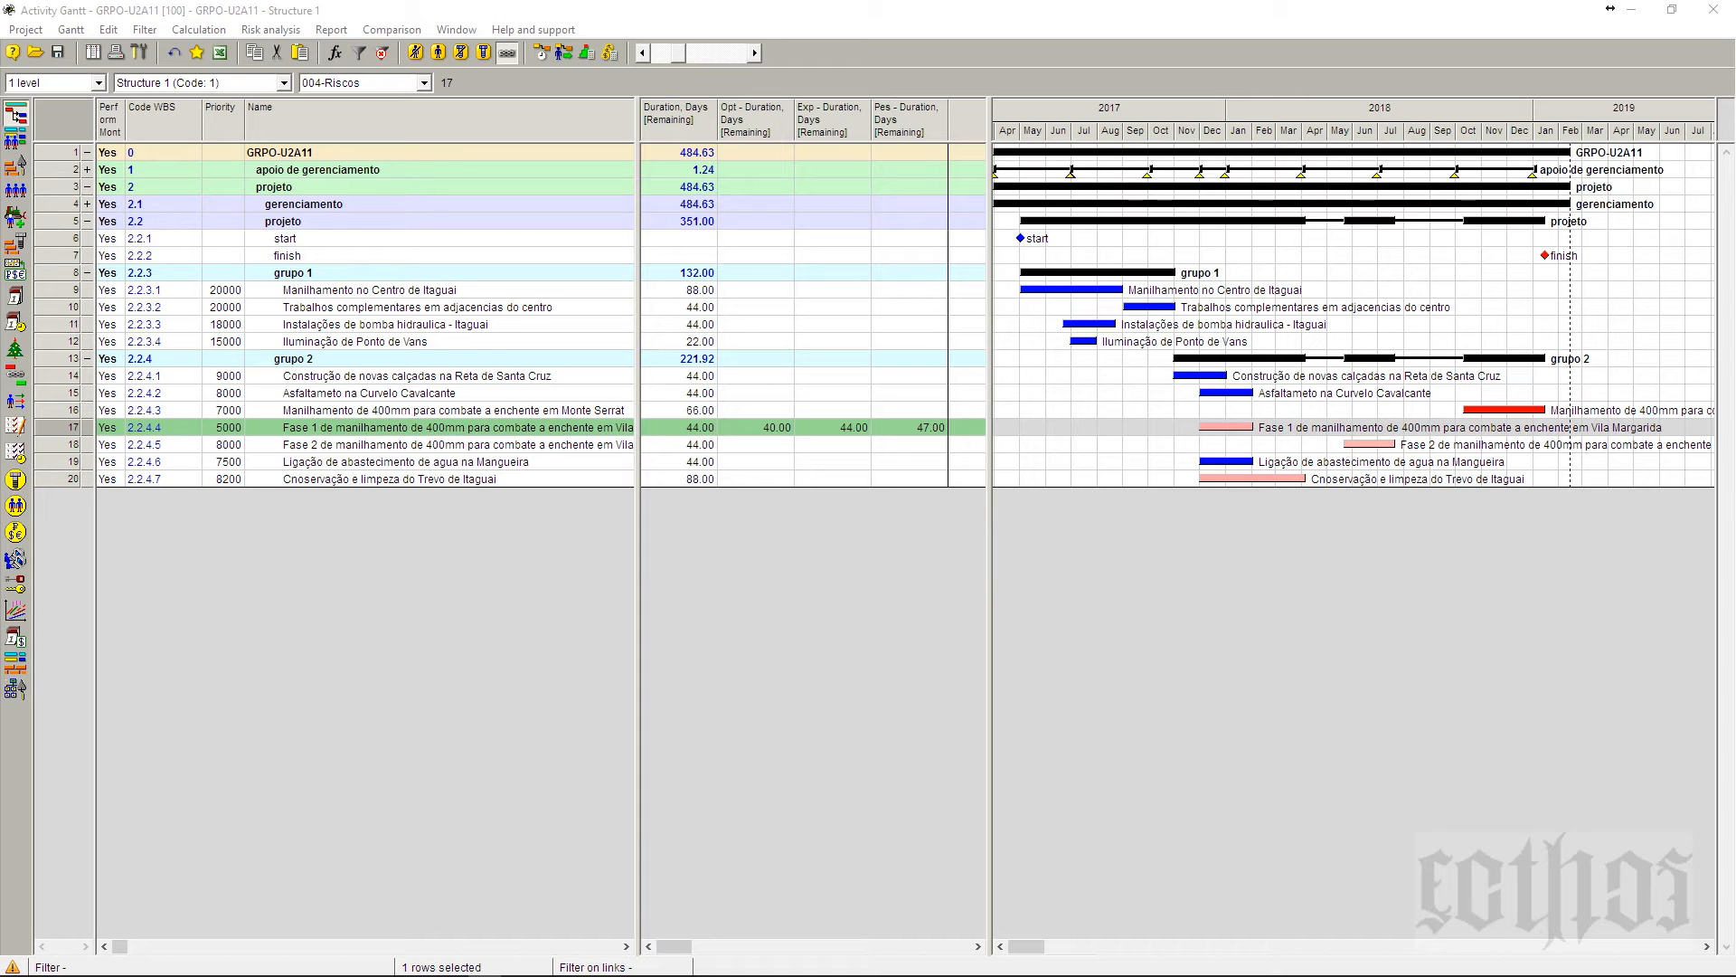
- Examine the Fase 1 duration distribution and its probability value, and move the diagram window below the activity rows
drag(0, 324, 751, 235)
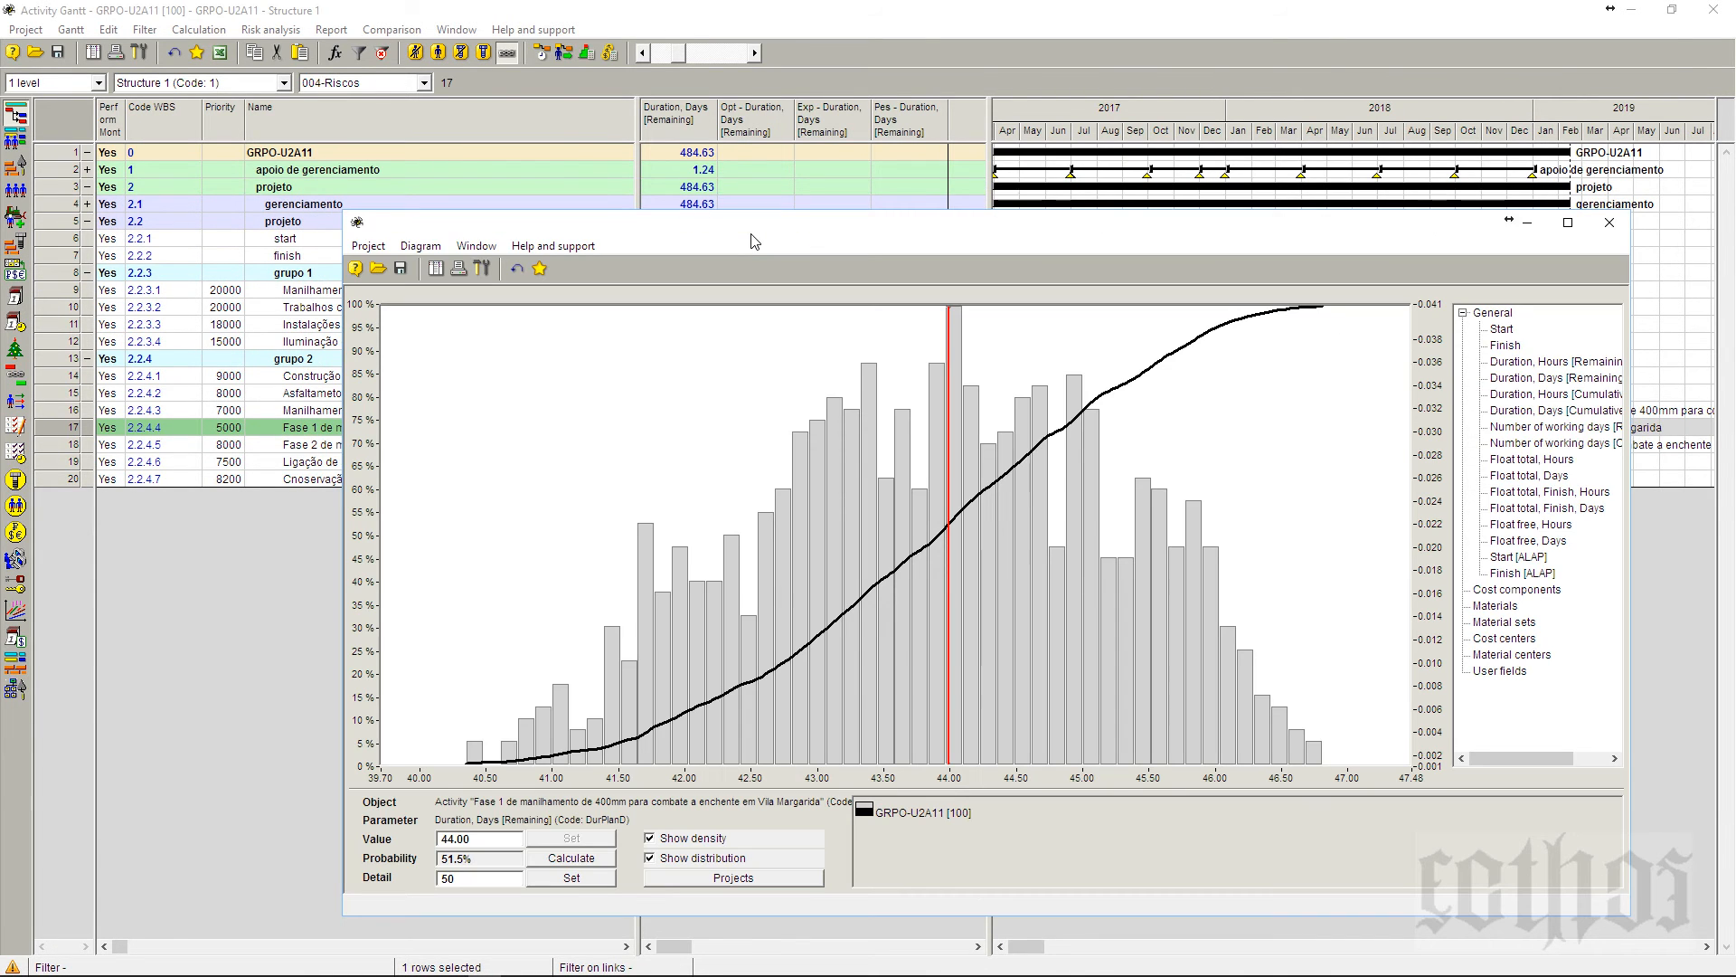
click(510, 845)
drag(895, 238, 908, 589)
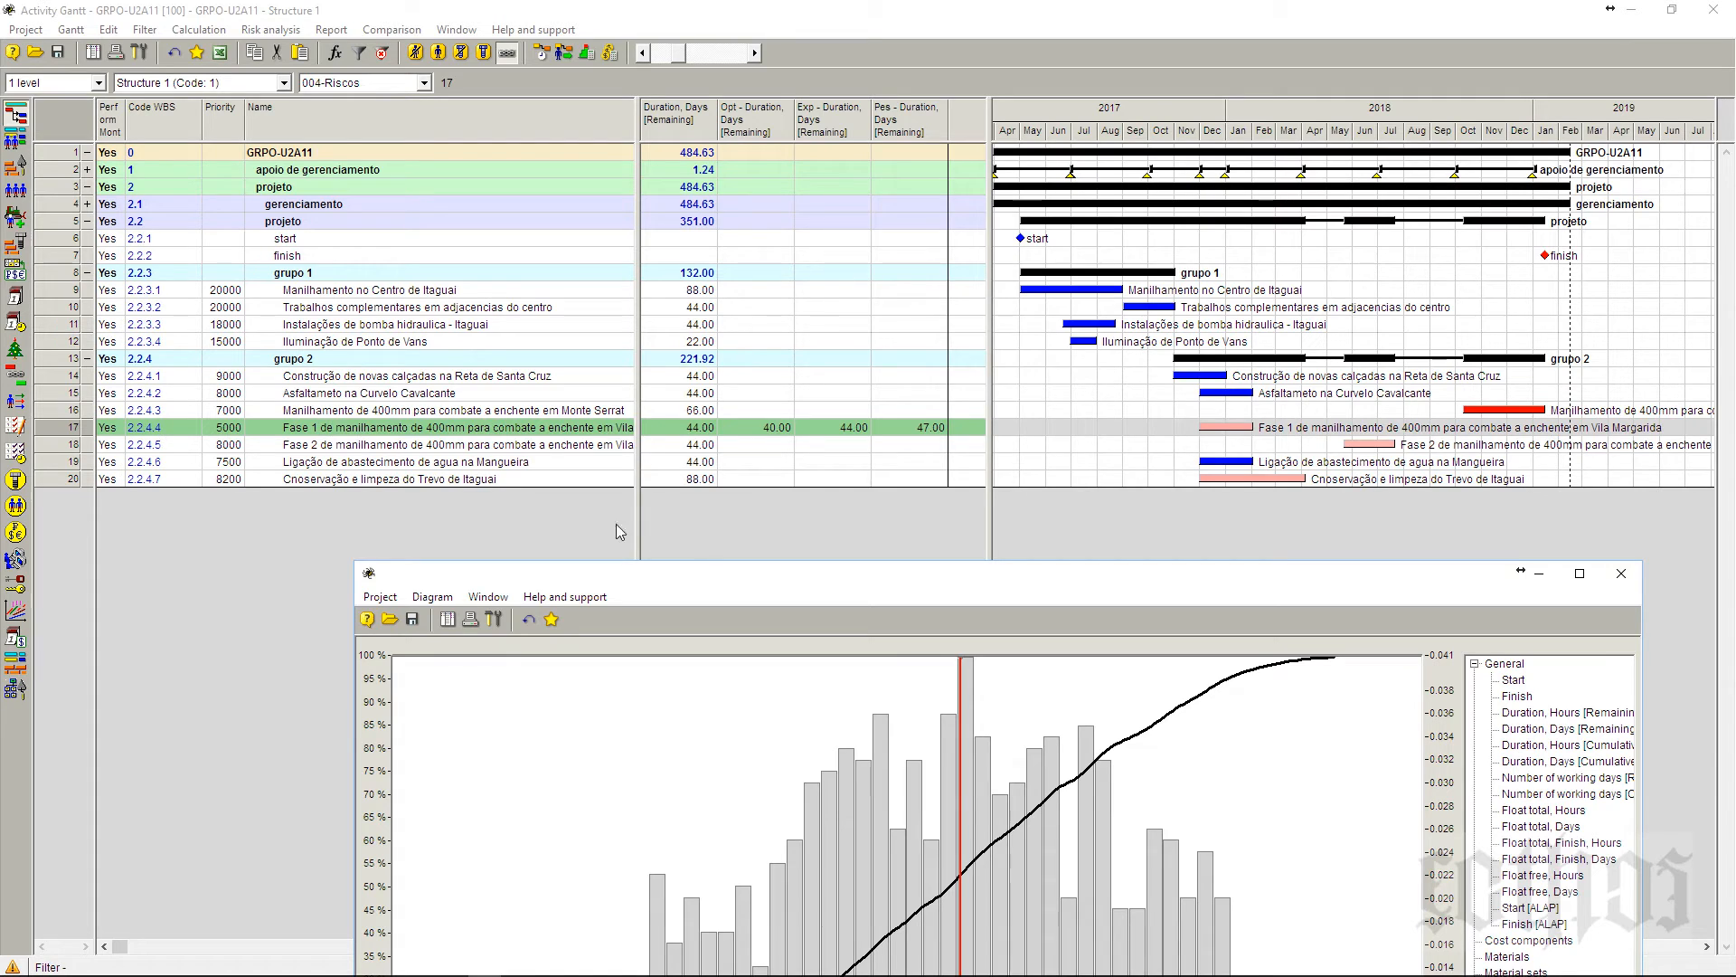
- Move the marker in the Fase 1 duration distribution to about 45.55 days and place the diagram below the activity rows
drag(717, 577, 702, 164)
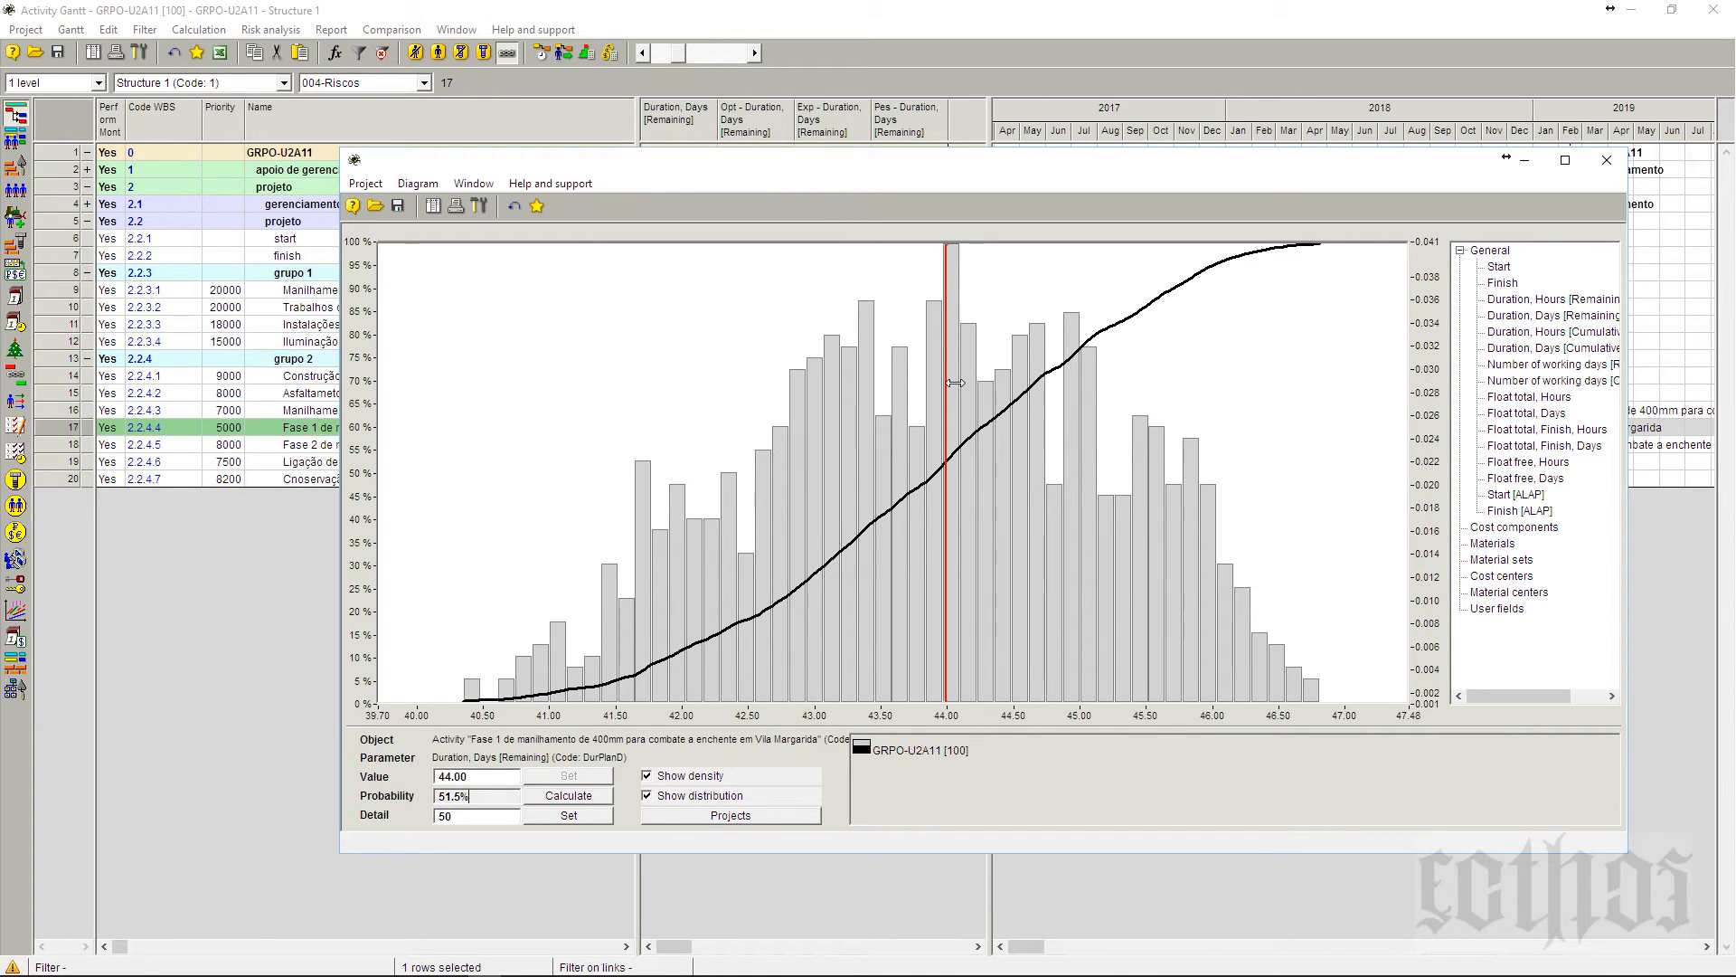
drag(955, 382, 1144, 422)
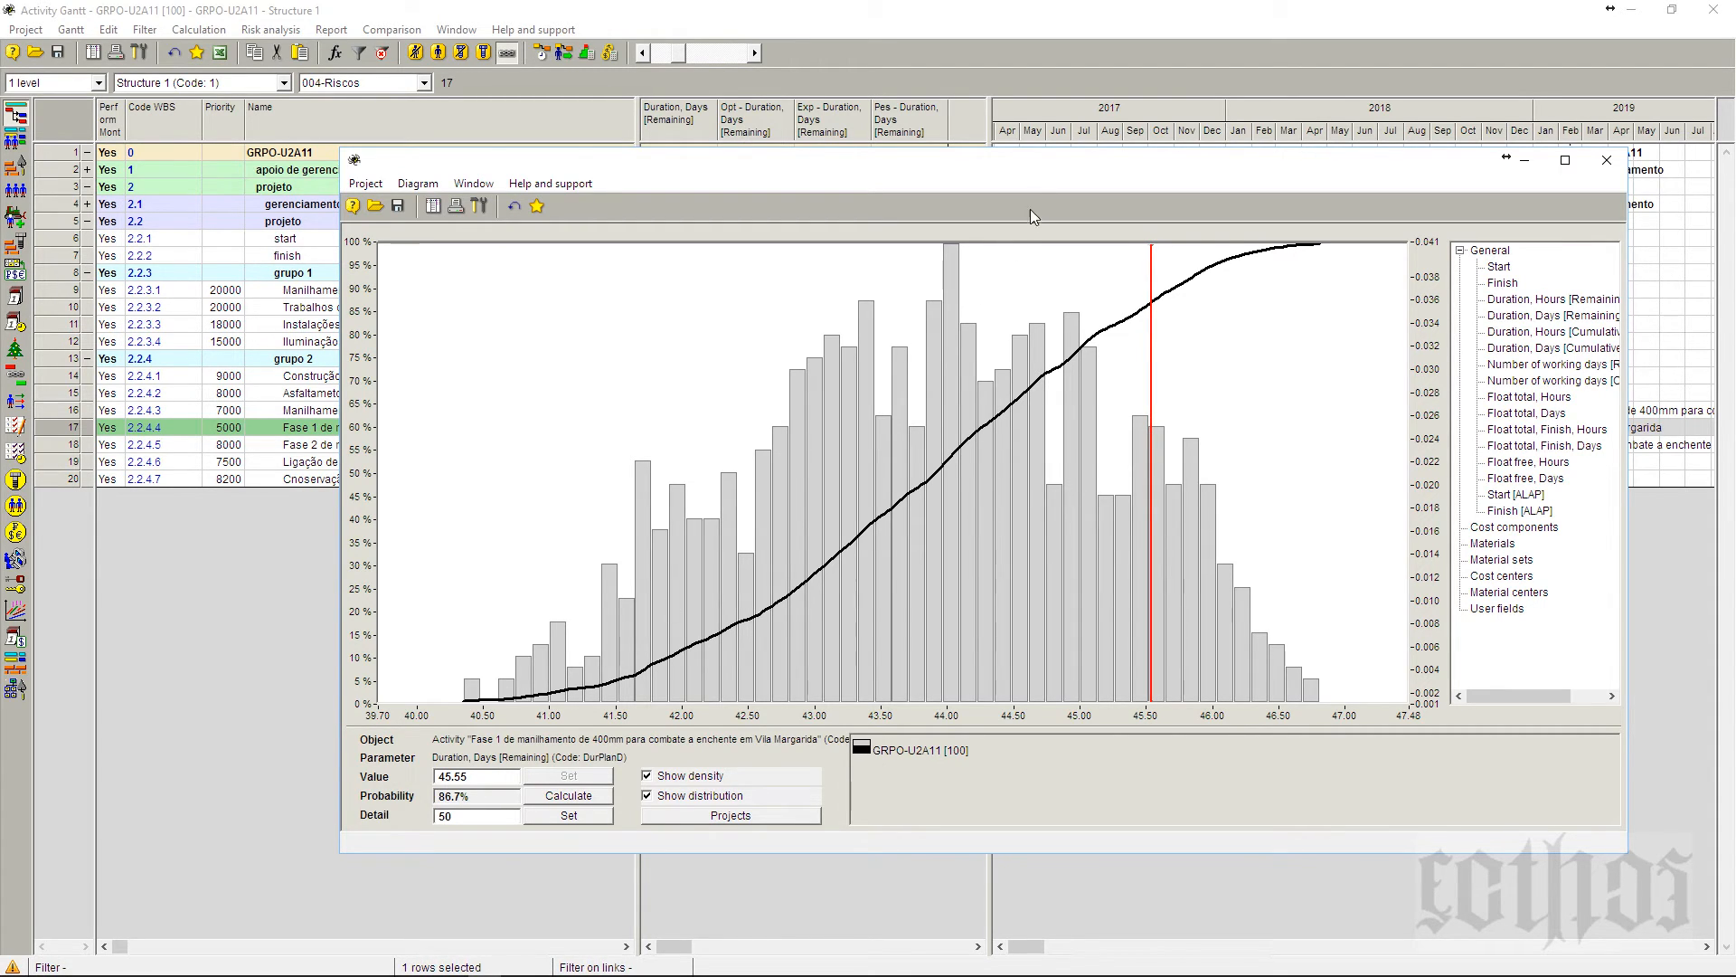
drag(1056, 165, 1075, 583)
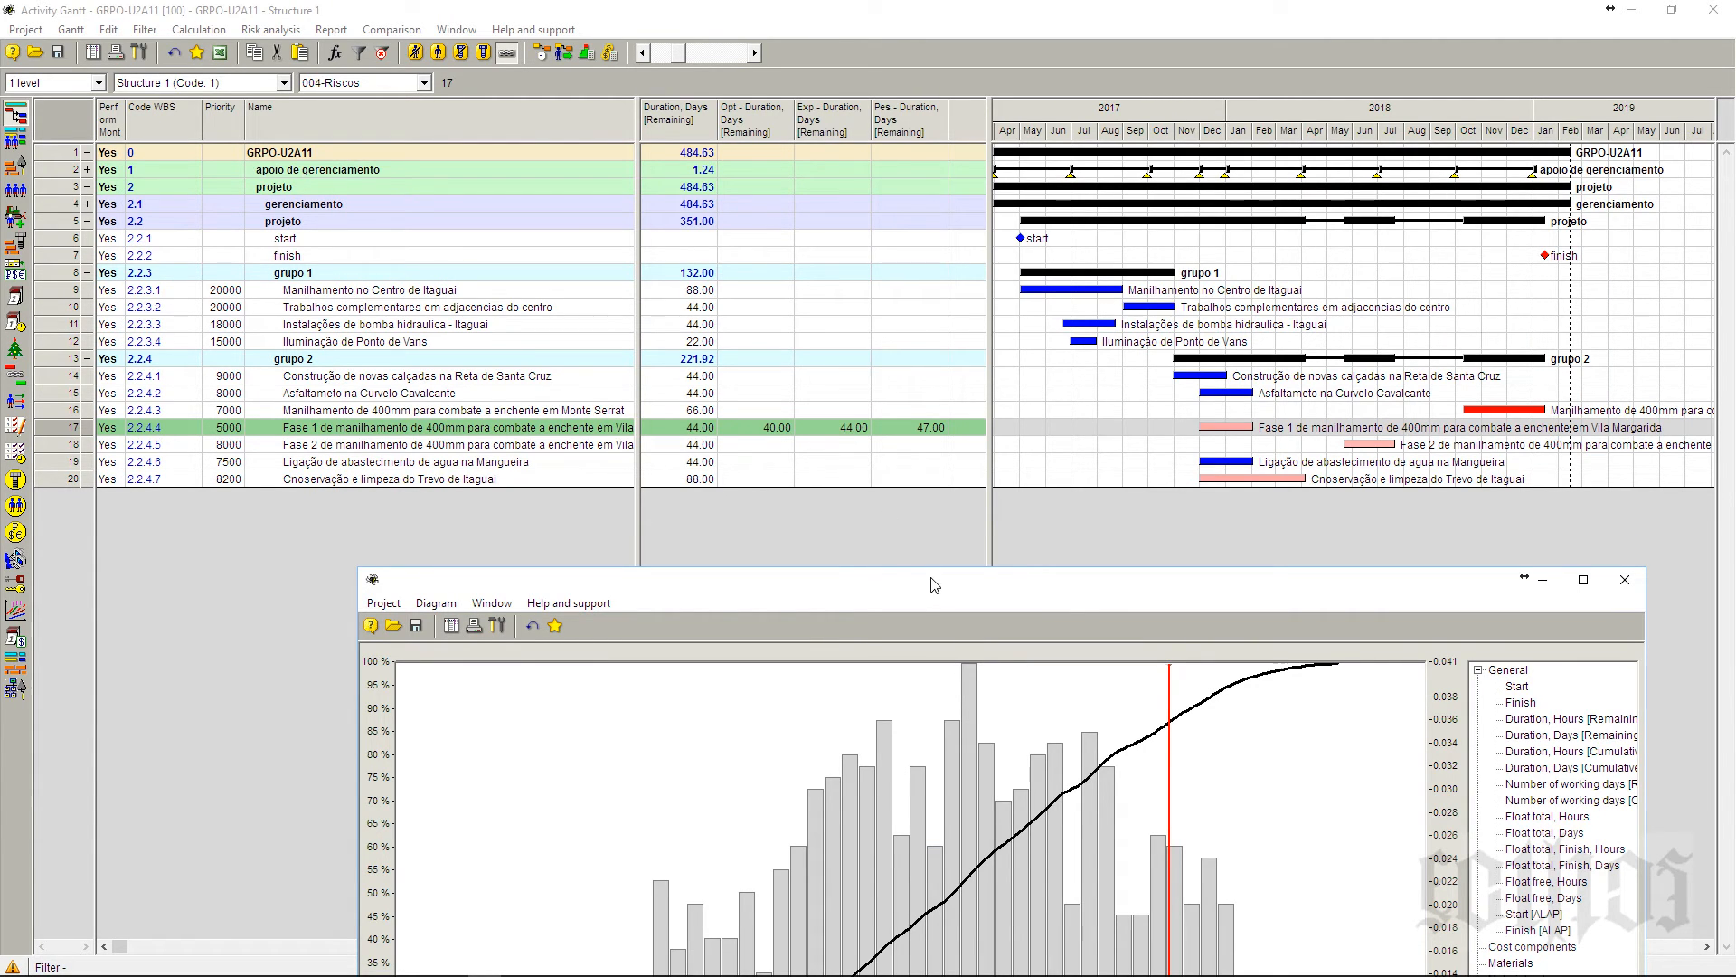
drag(932, 579, 974, 276)
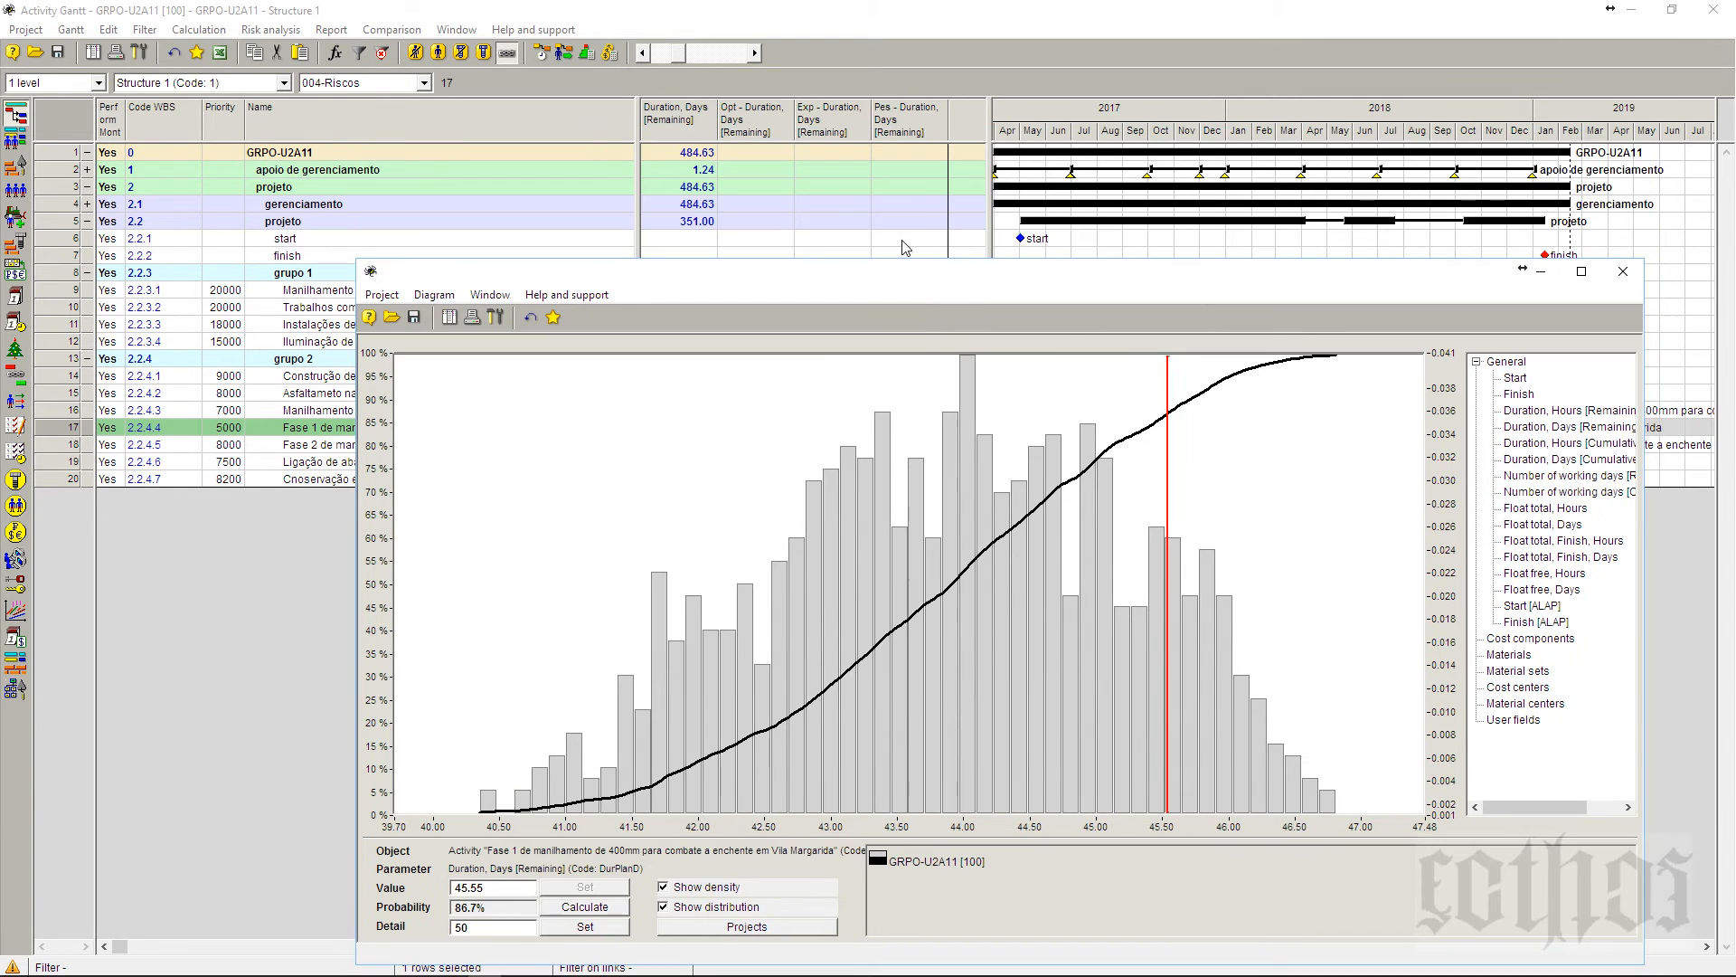
drag(1378, 262, 1410, 514)
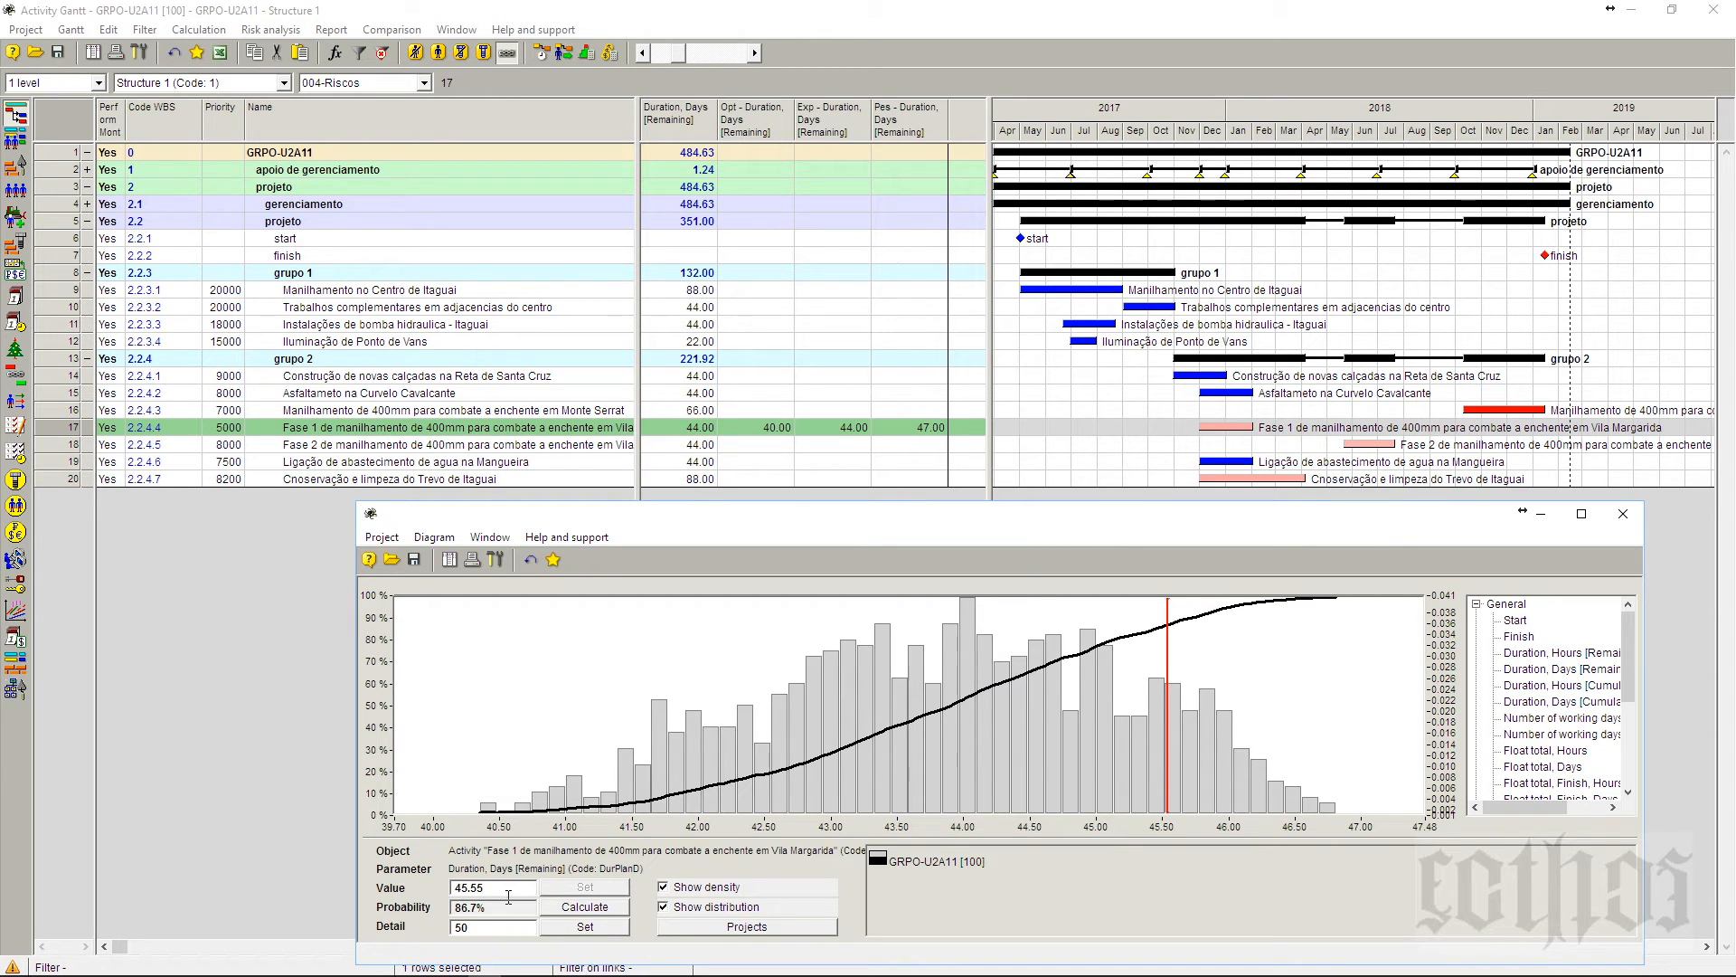
double_click(470, 887)
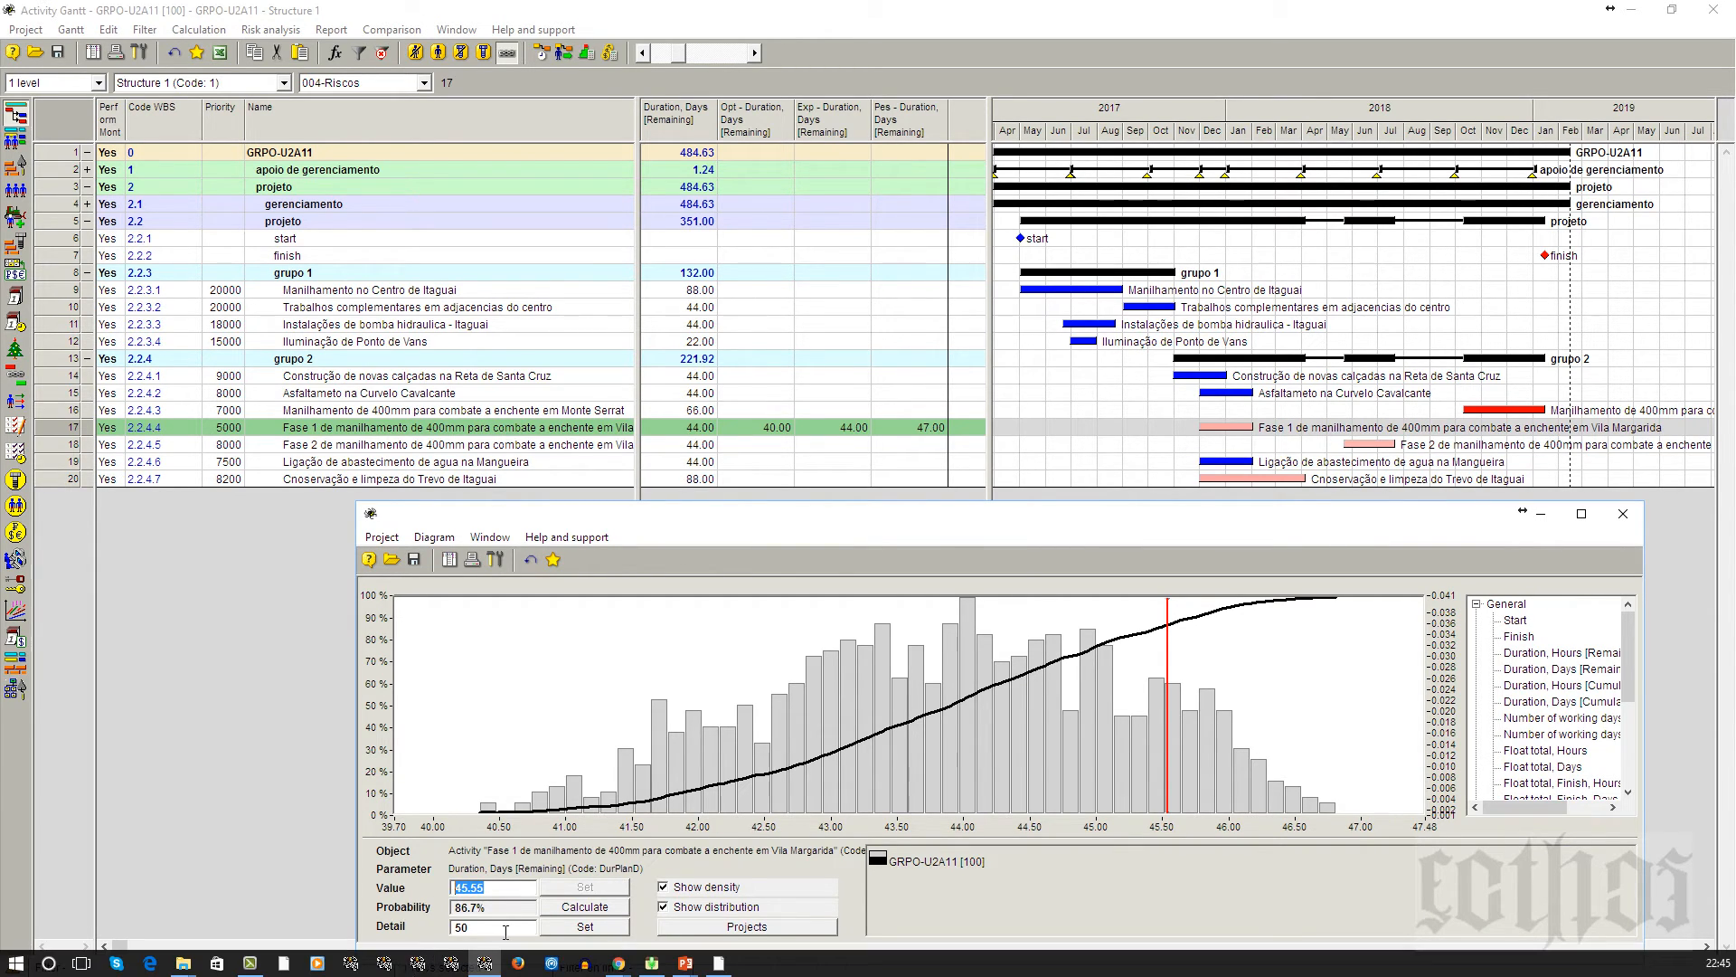
click(523, 894)
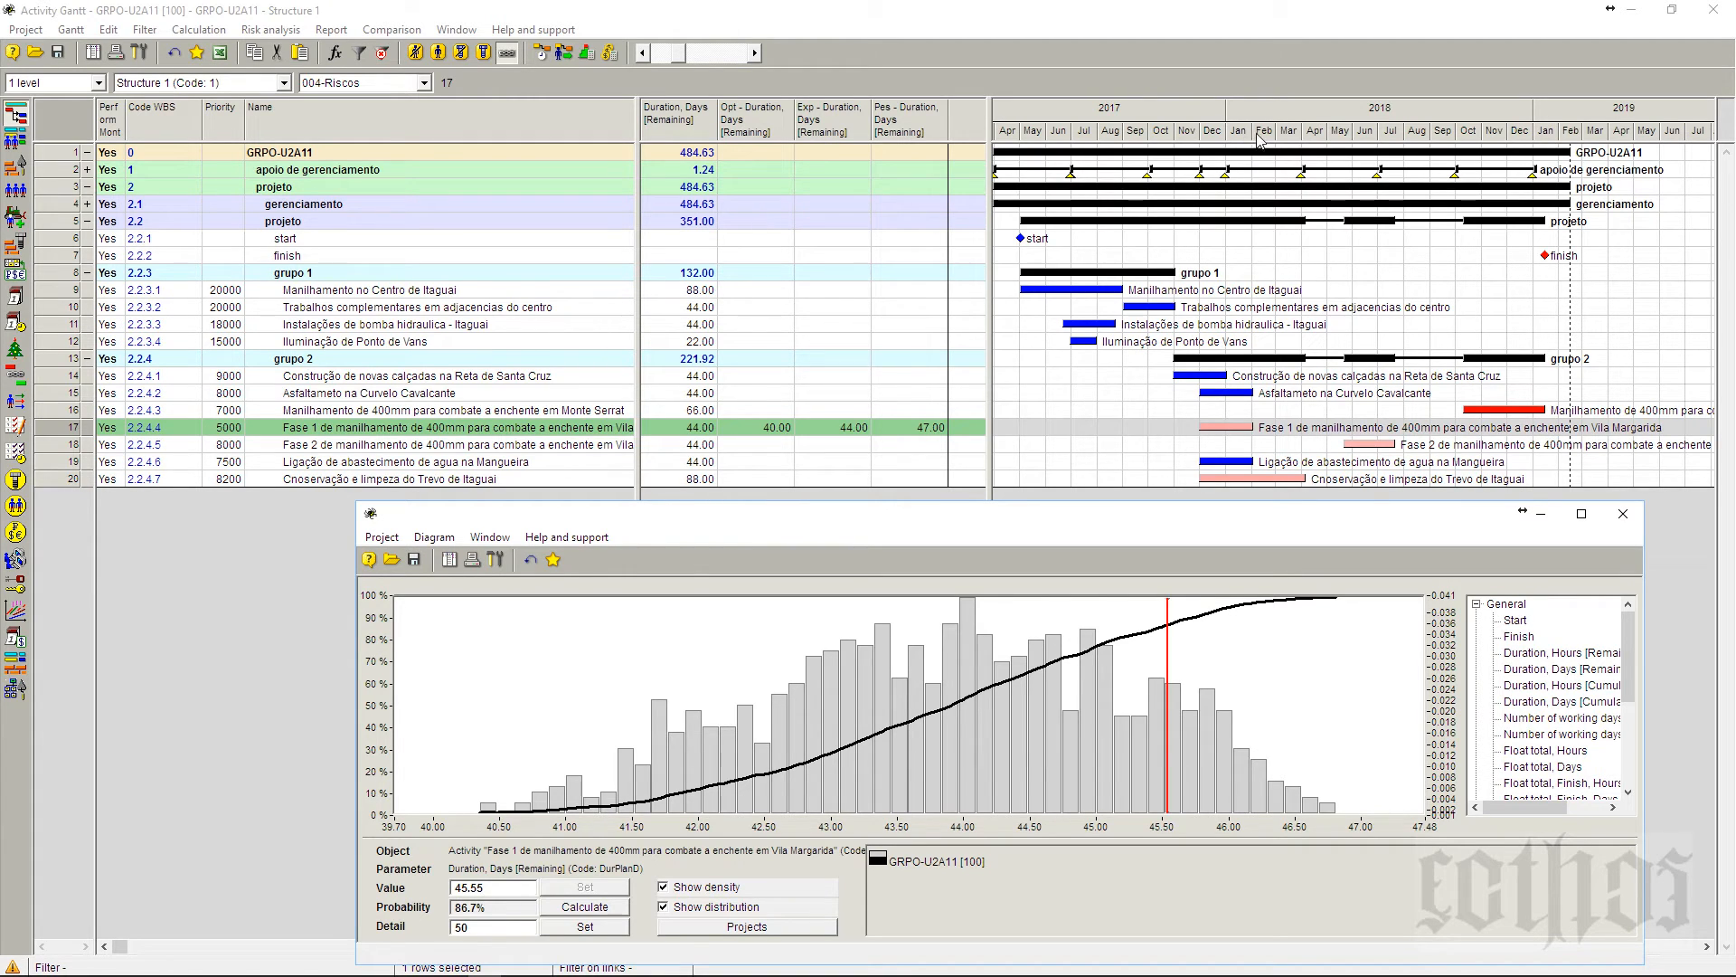
- Check the probabilities of durations of about 47.48 and 43.64 days in the distribution, and close the diagram
drag(1172, 616, 1470, 621)
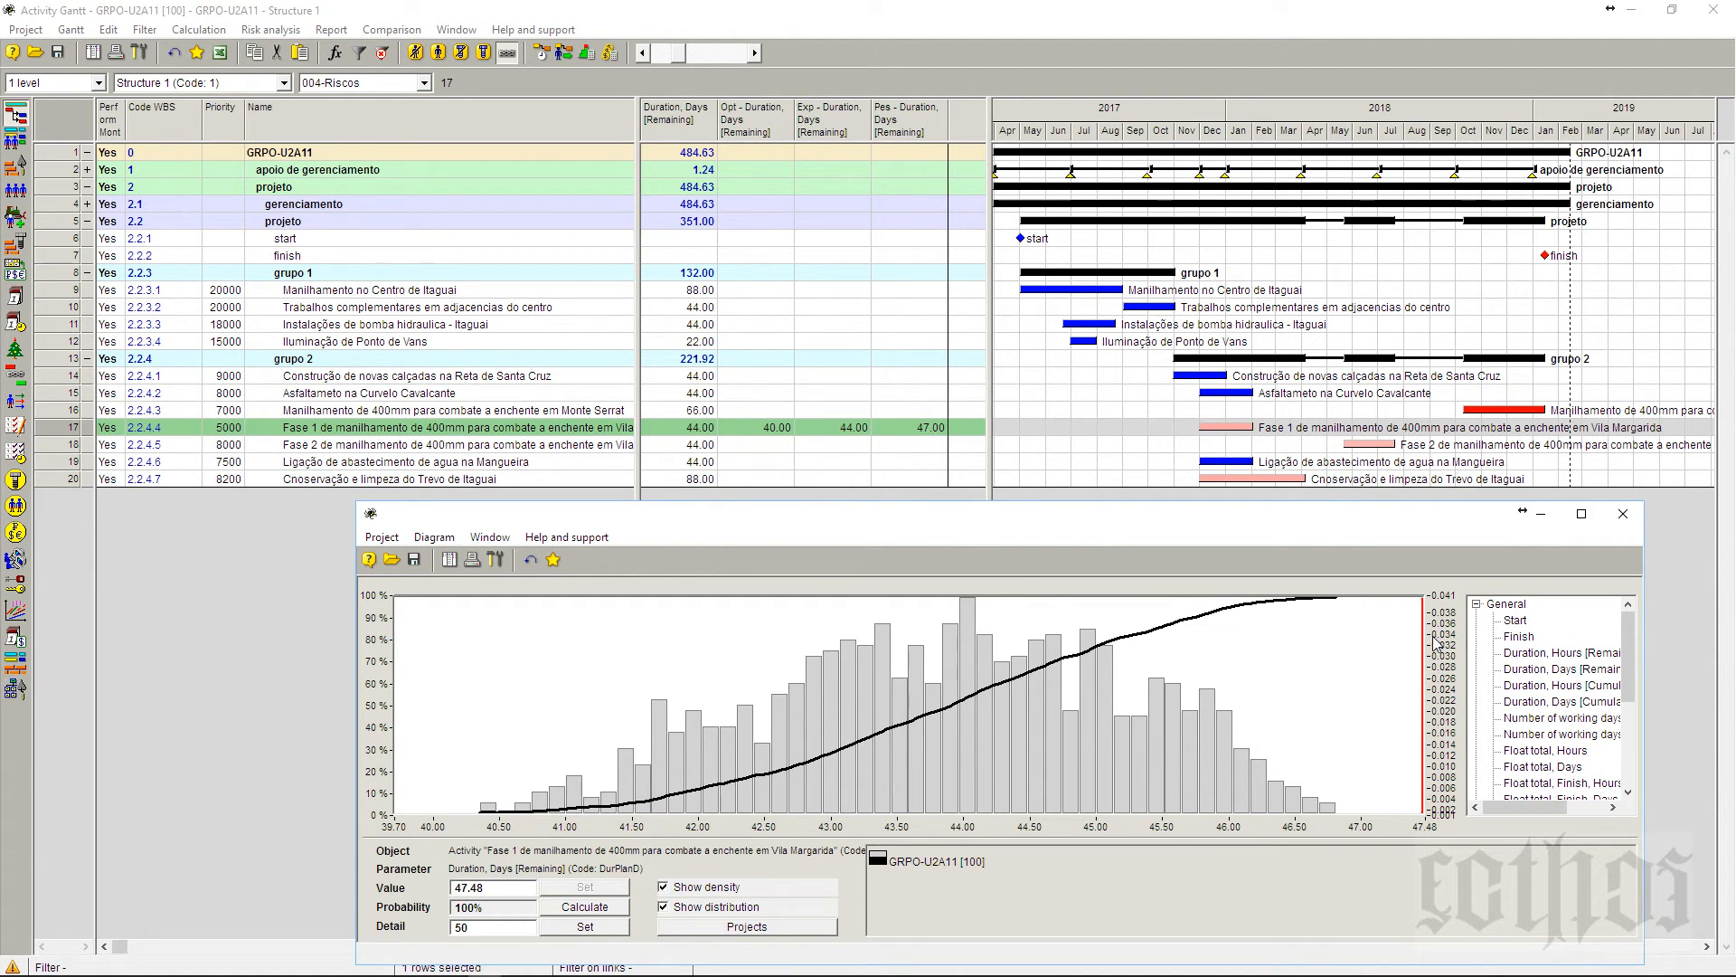
mouse_move(1425, 646)
mouse_down()
mouse_move(1197, 726)
mouse_move(923, 781)
mouse_up()
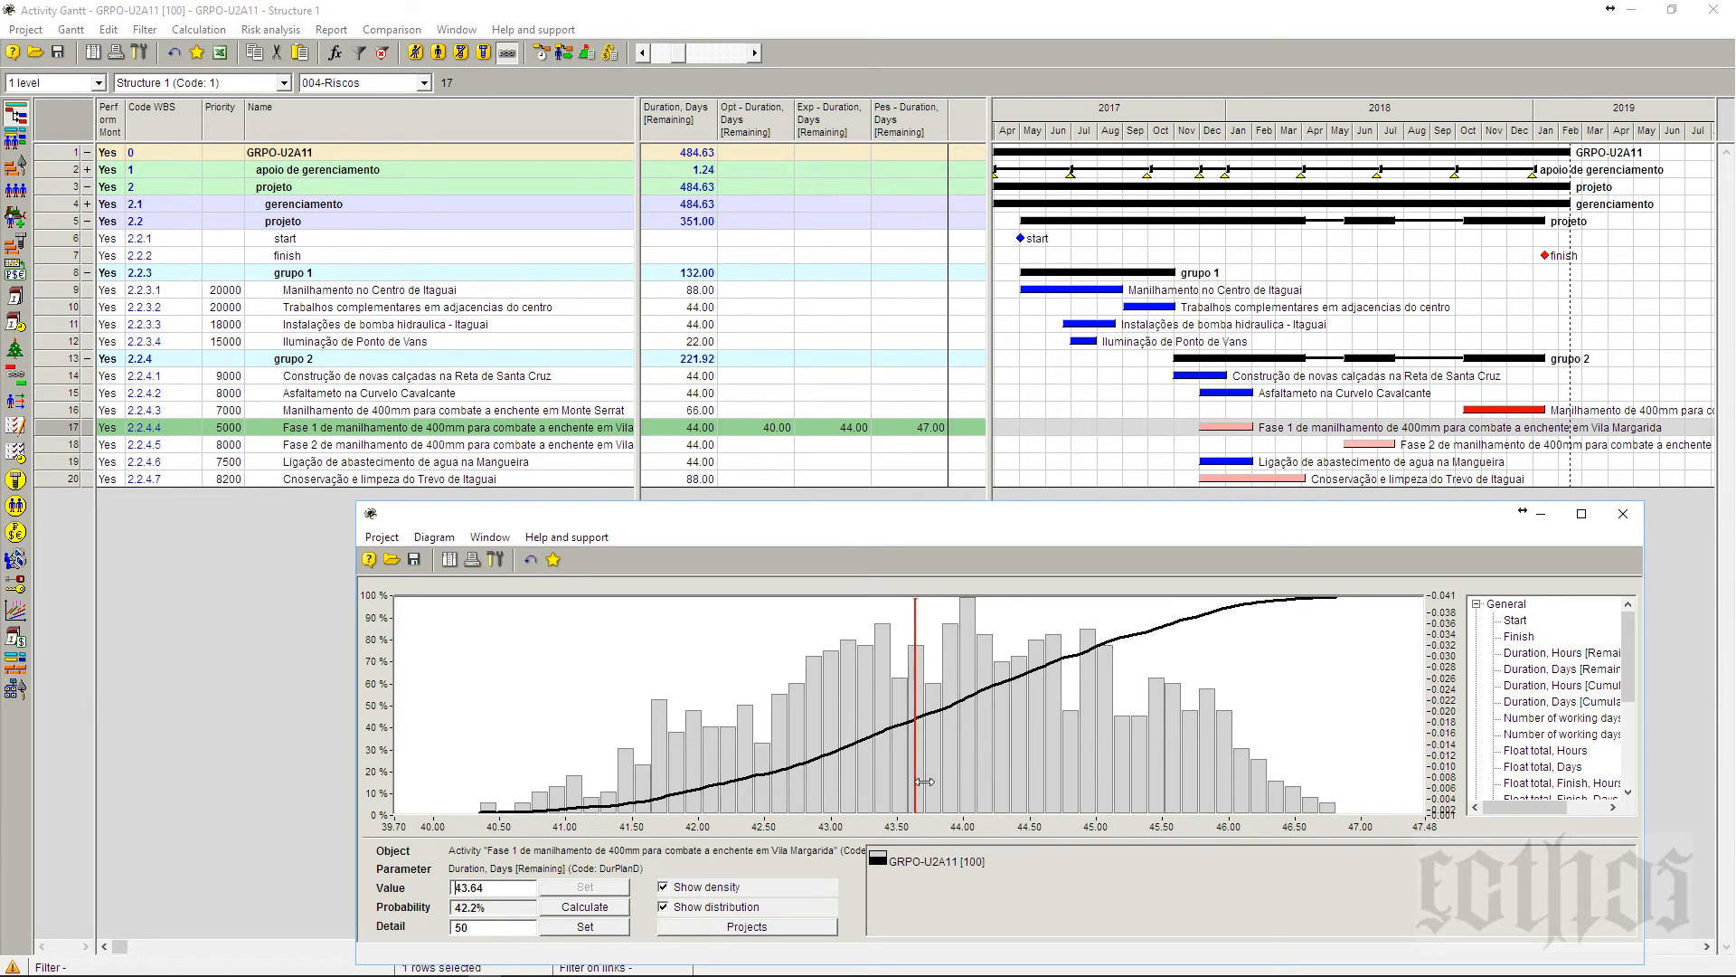
drag(952, 503, 719, 131)
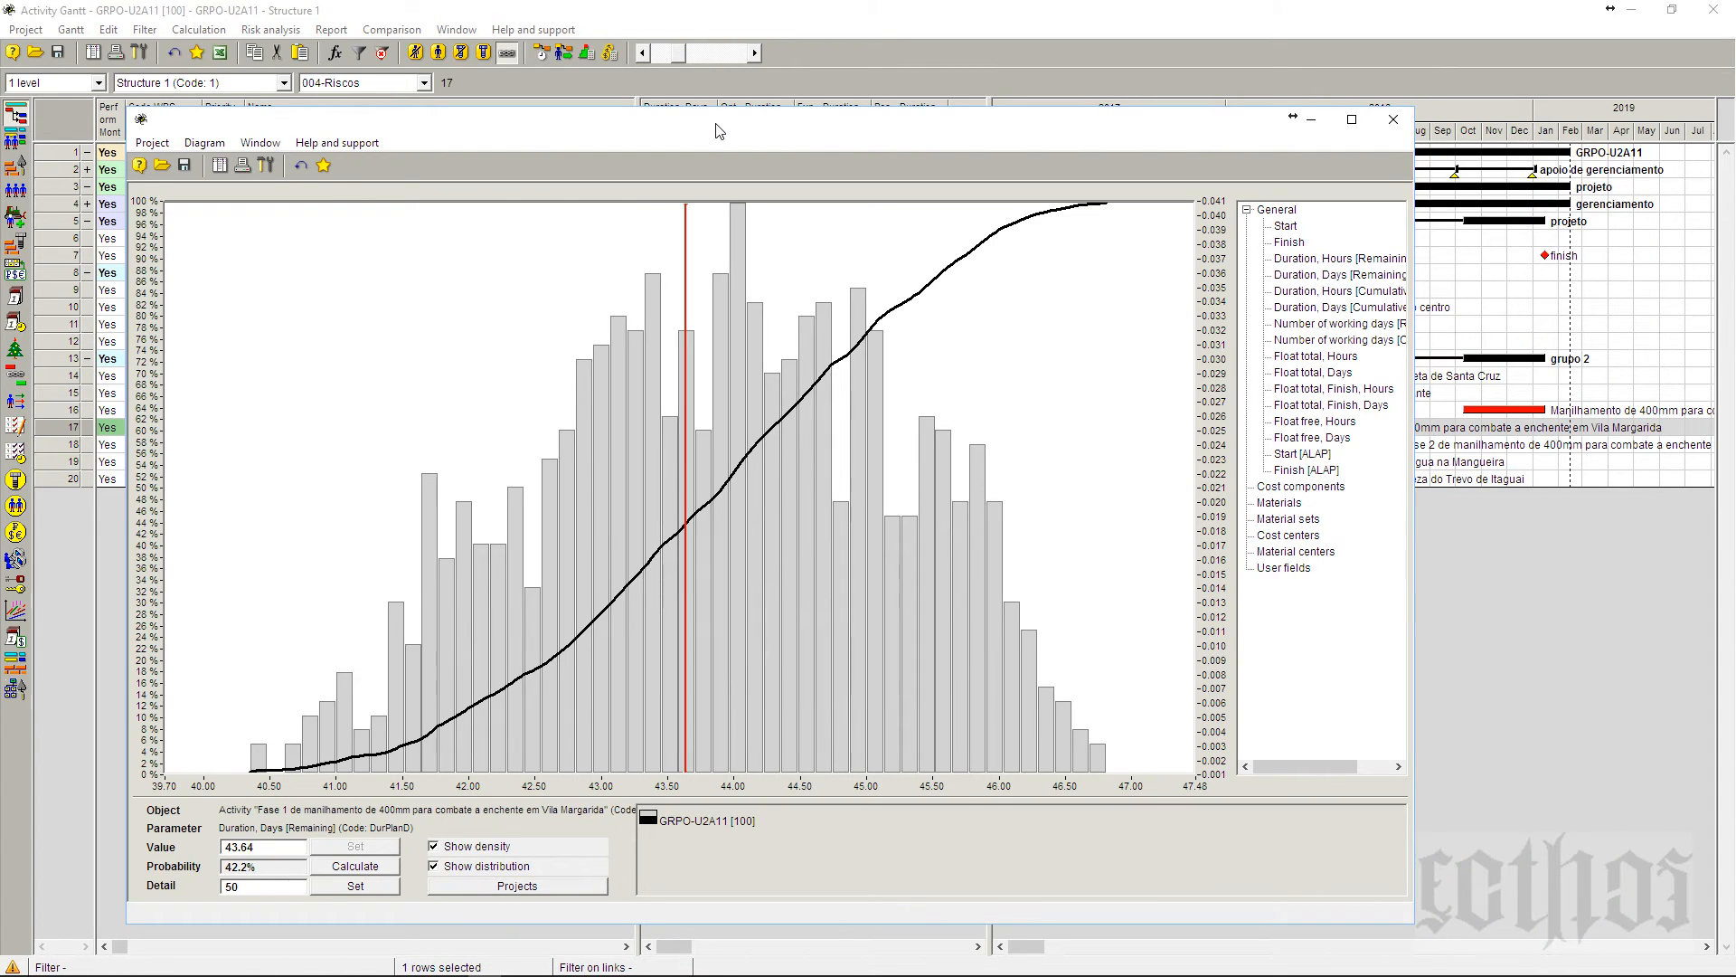
click(1326, 487)
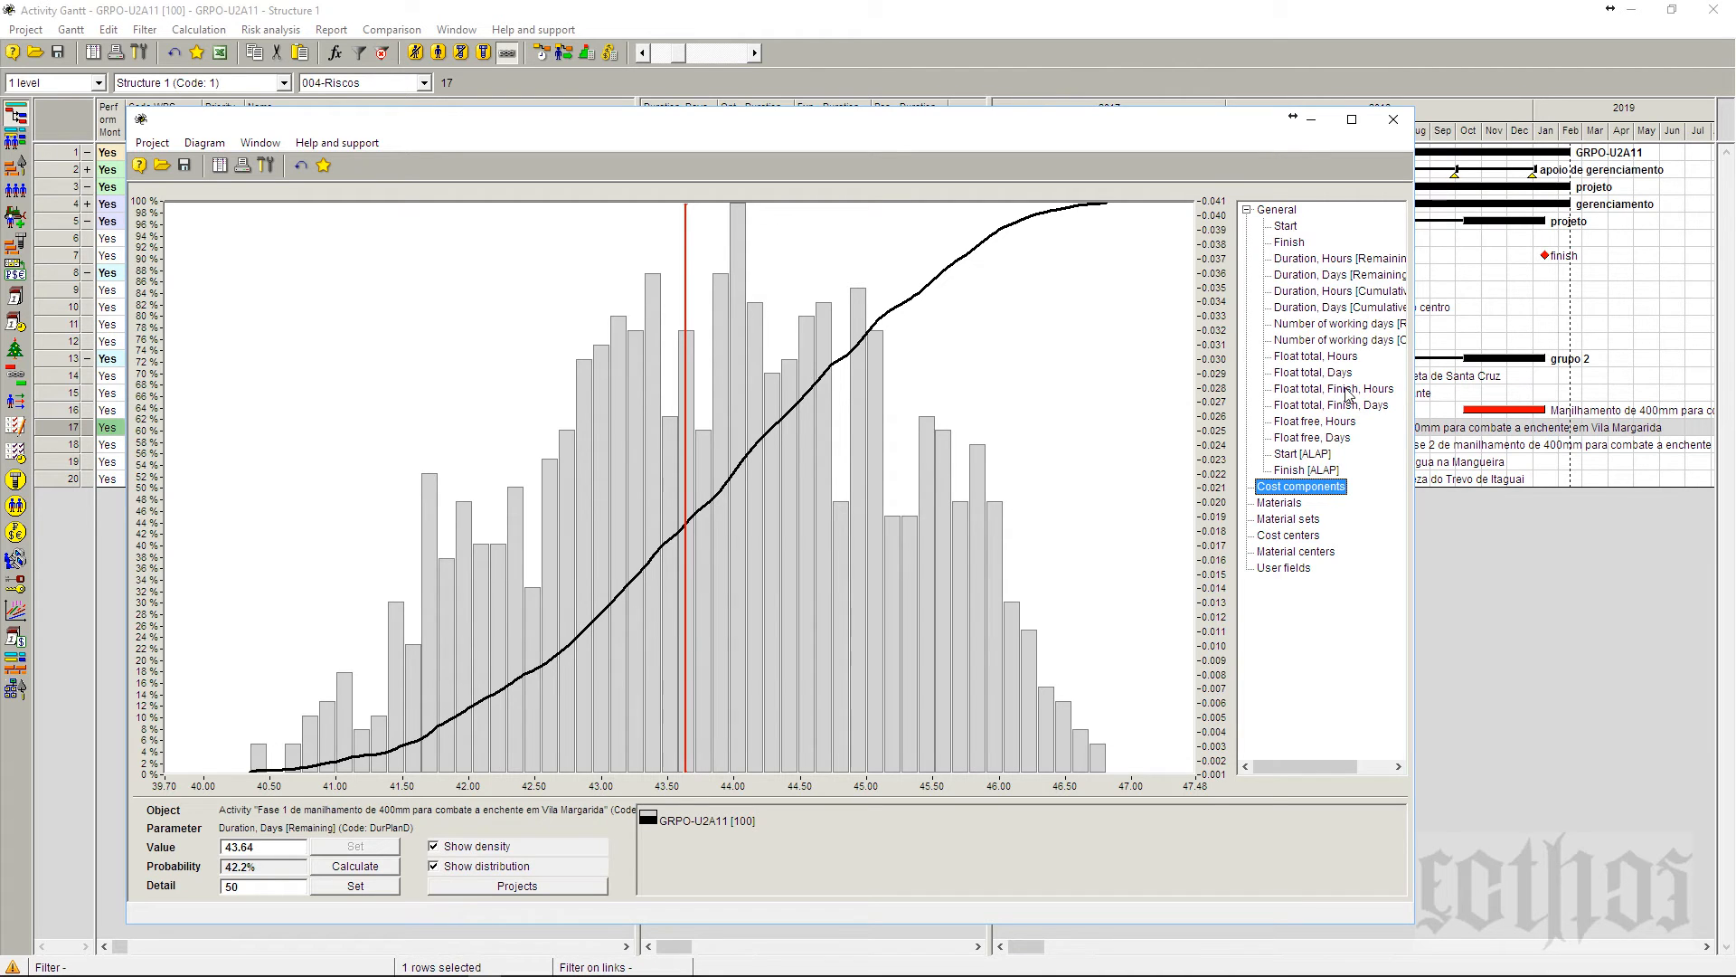
click(1392, 121)
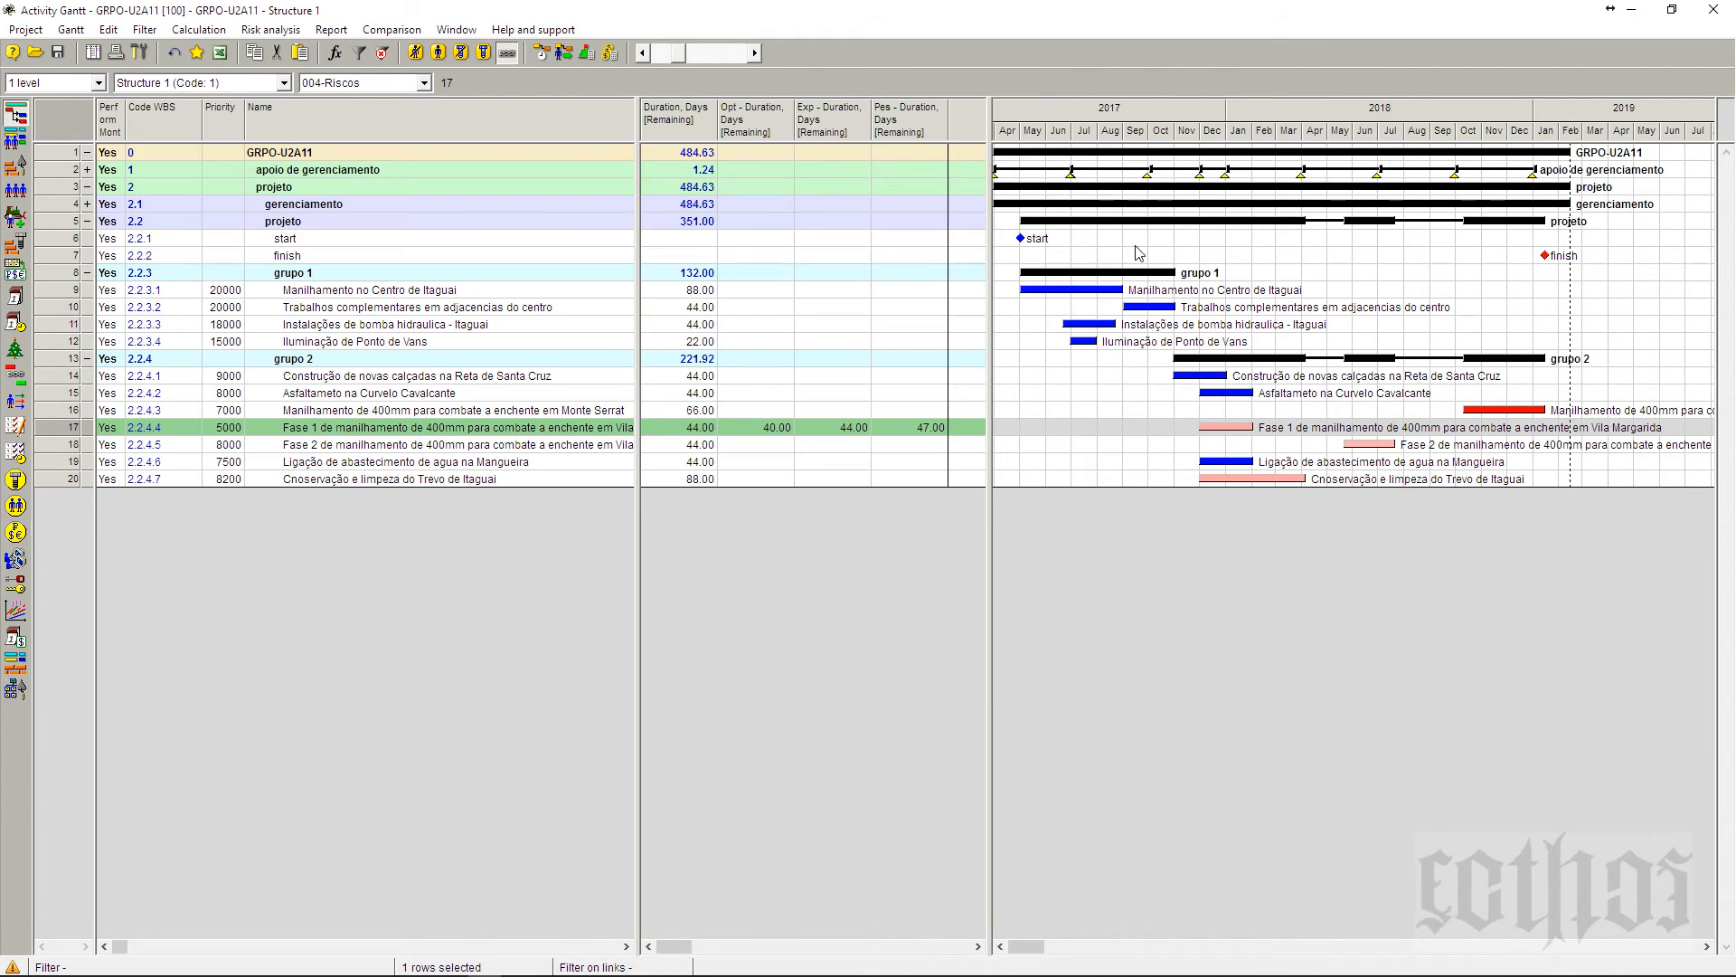
- Check the fixed cost of the Vila Margarida Fase 1 activity in the 001 - preparação view and return to 004-Riscos
click(527, 430)
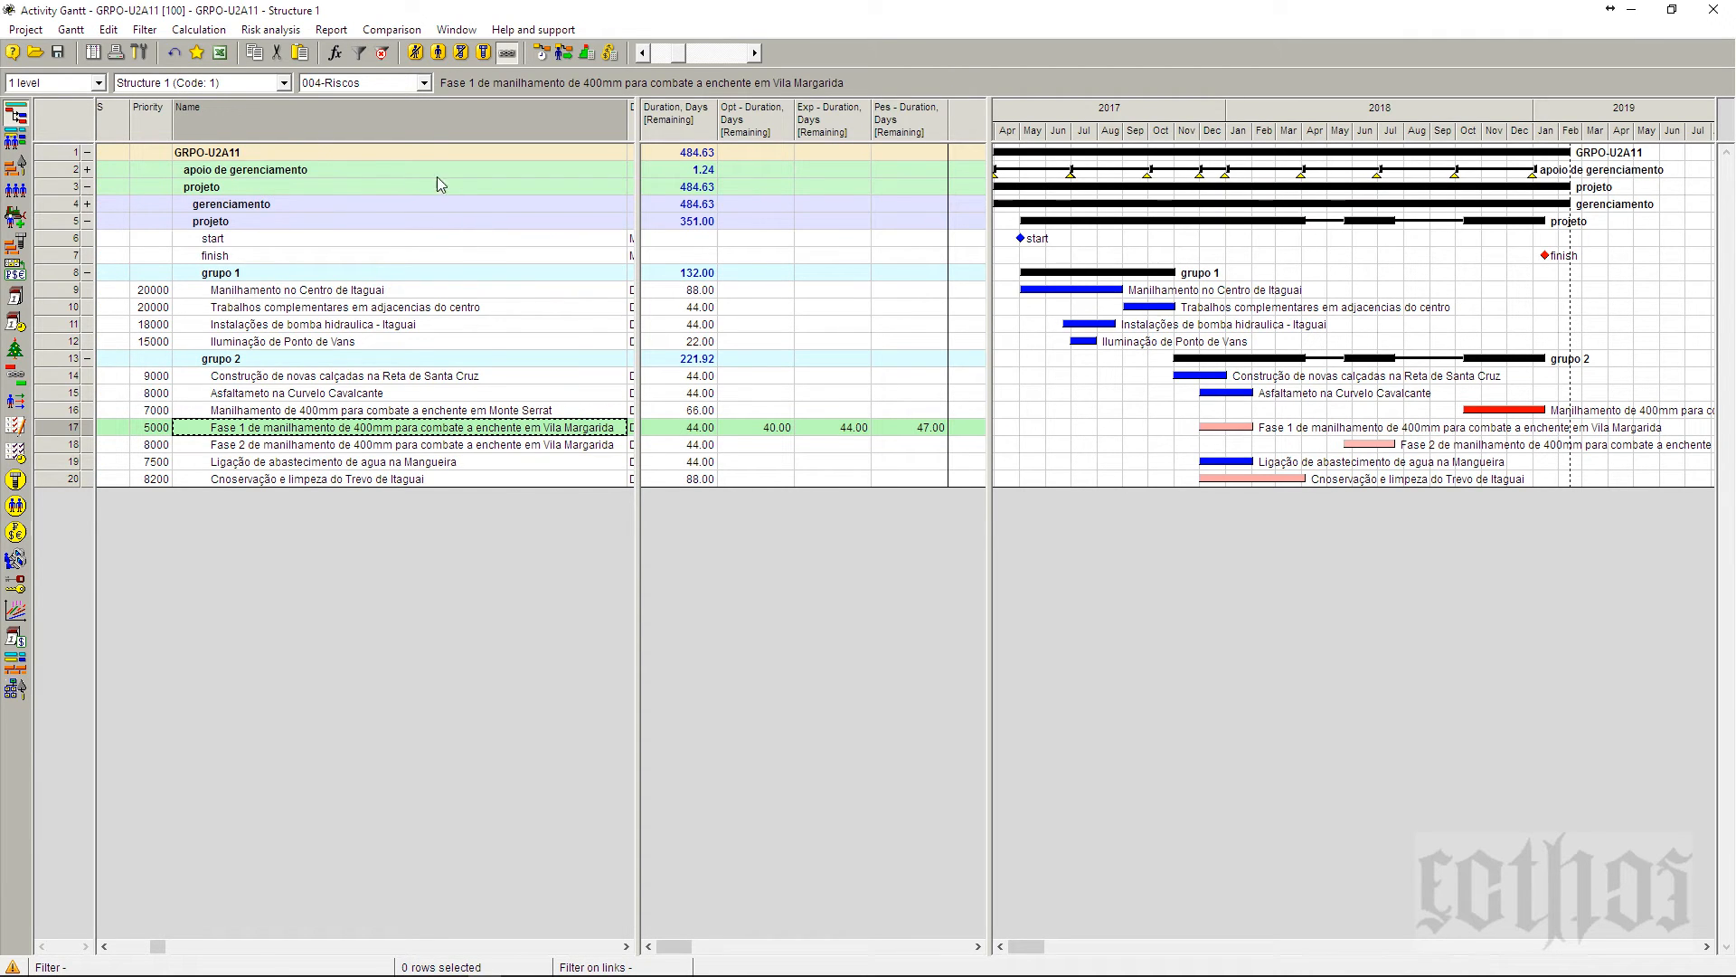
click(394, 86)
click(384, 112)
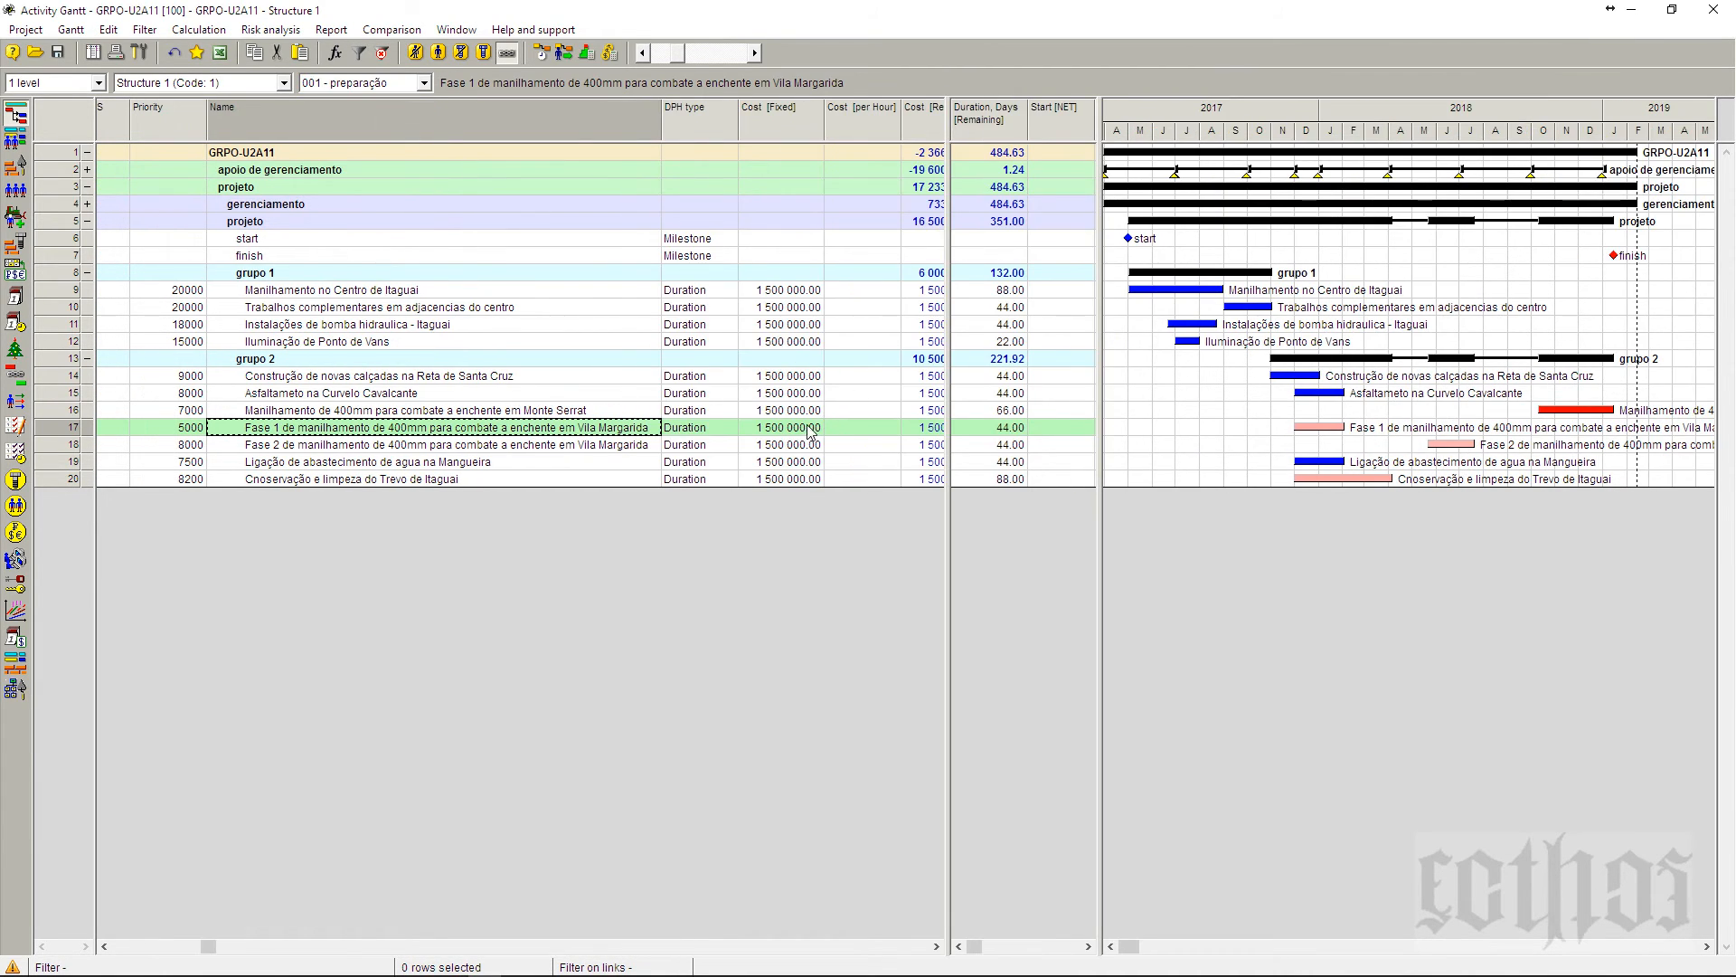
click(807, 431)
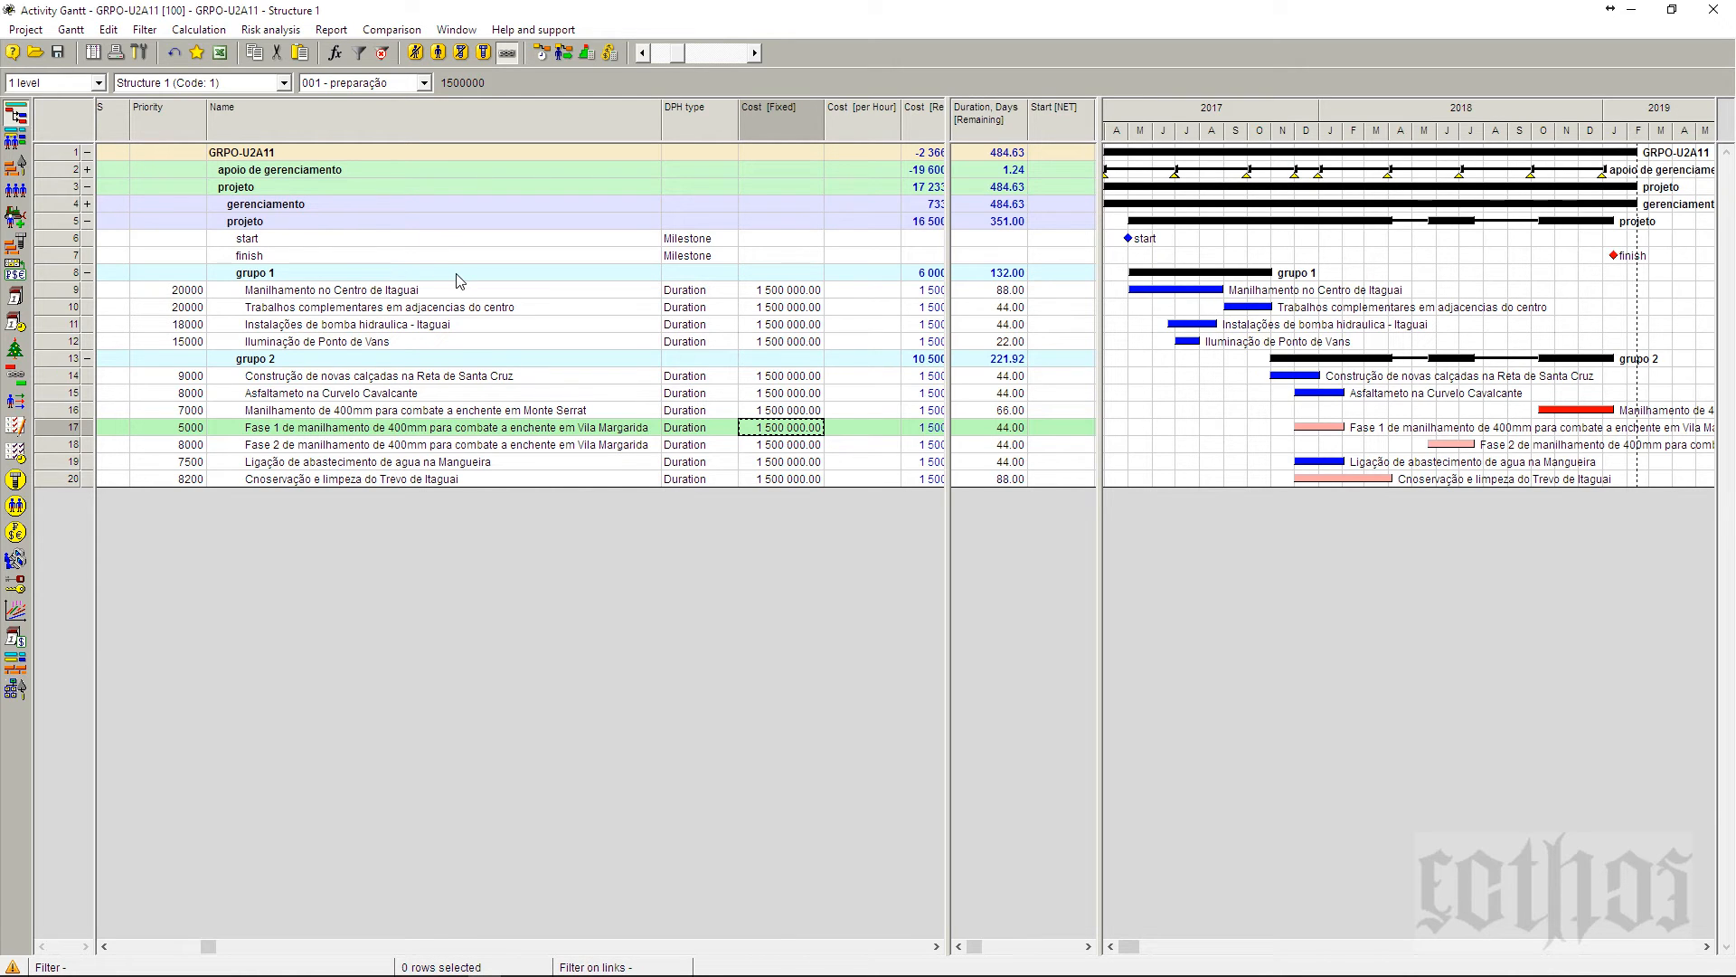
mouse_move(1298, 431)
click(359, 91)
click(357, 172)
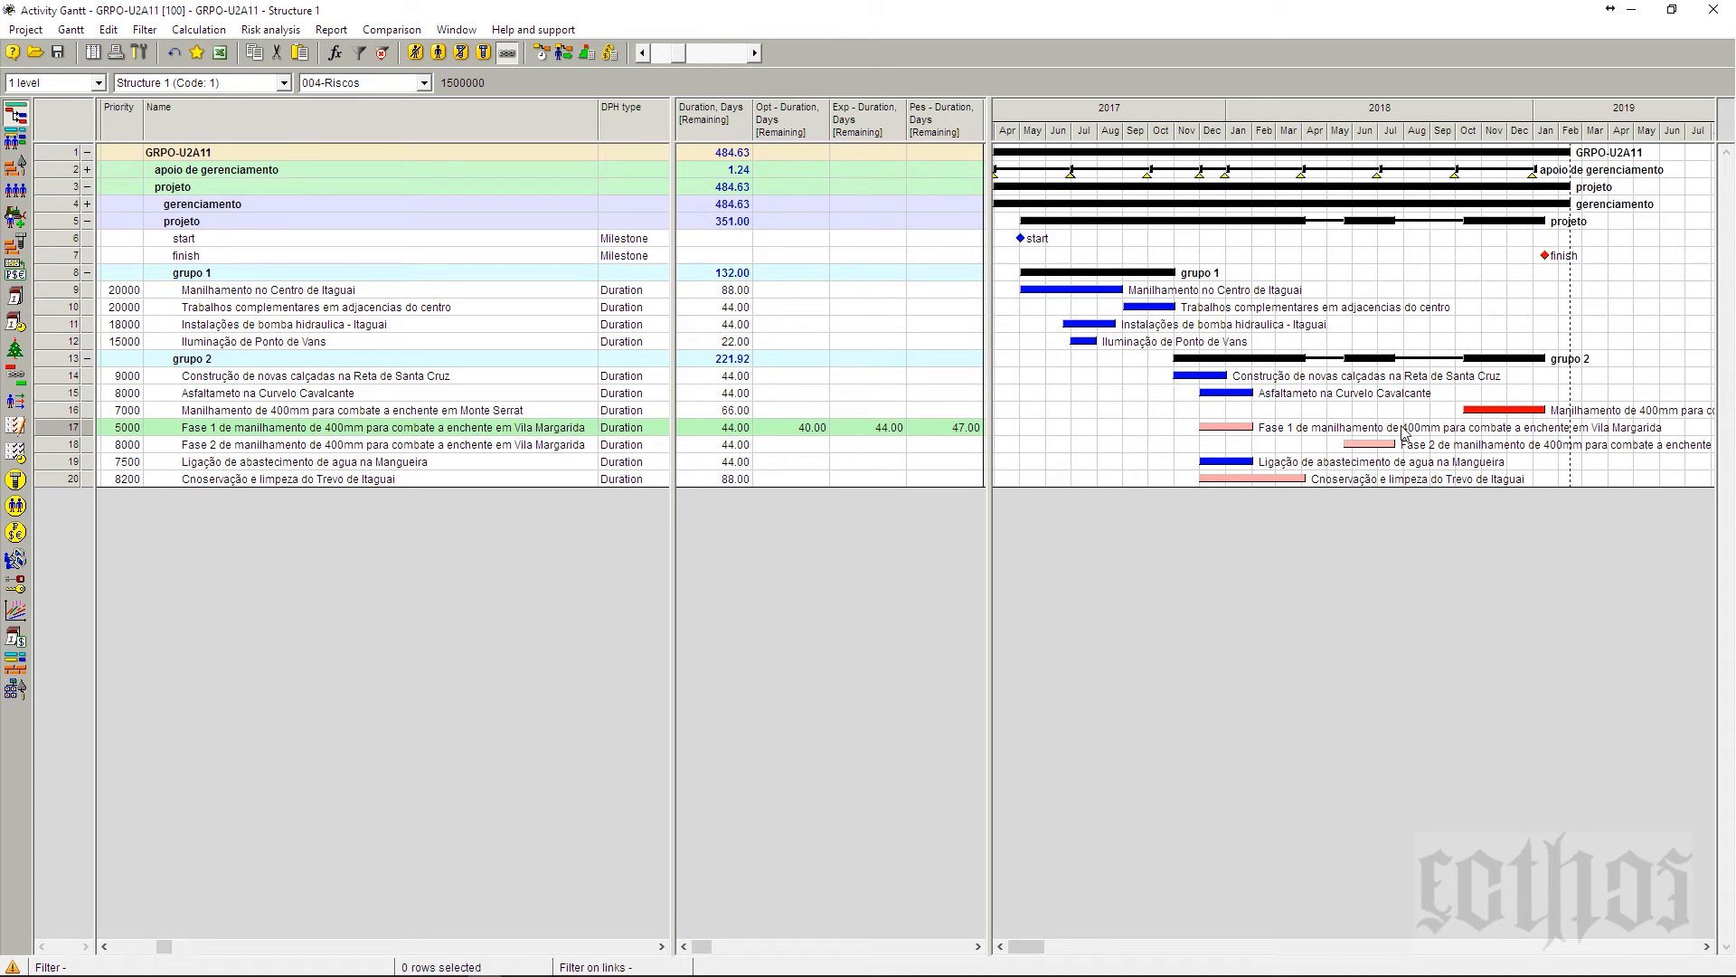
- Show the dependency links in the Gantt chart and open the link from Vila Margarida Fase 1 to Fase 2
click(581, 432)
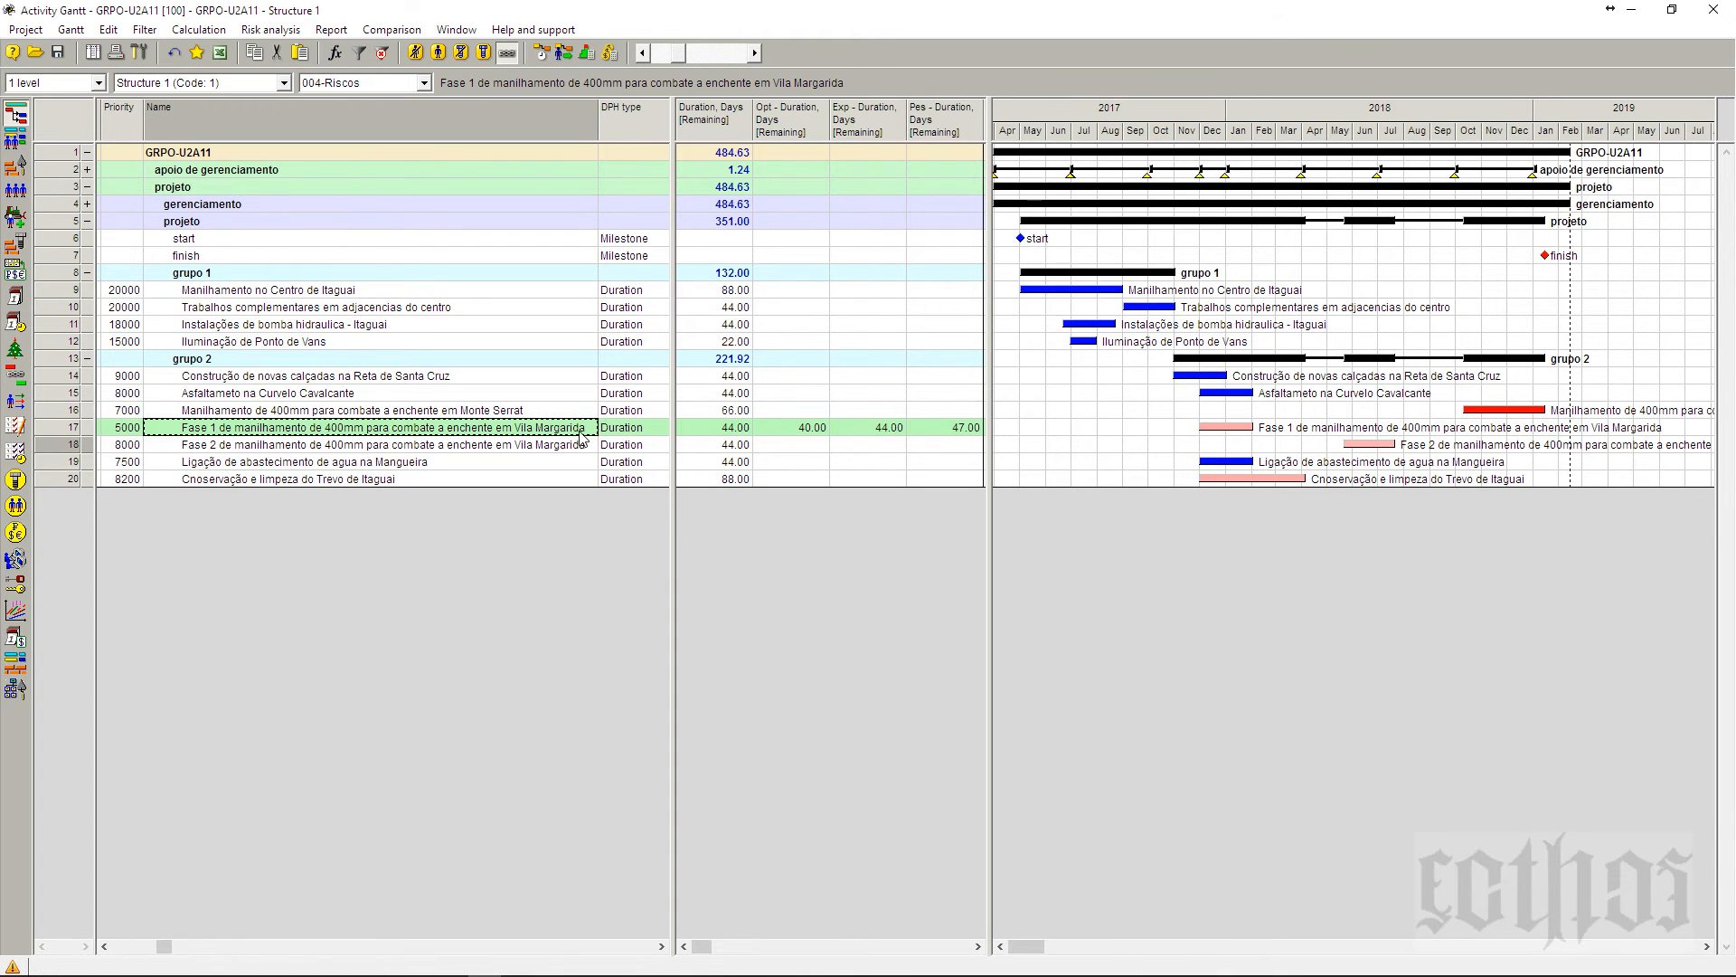
click(509, 56)
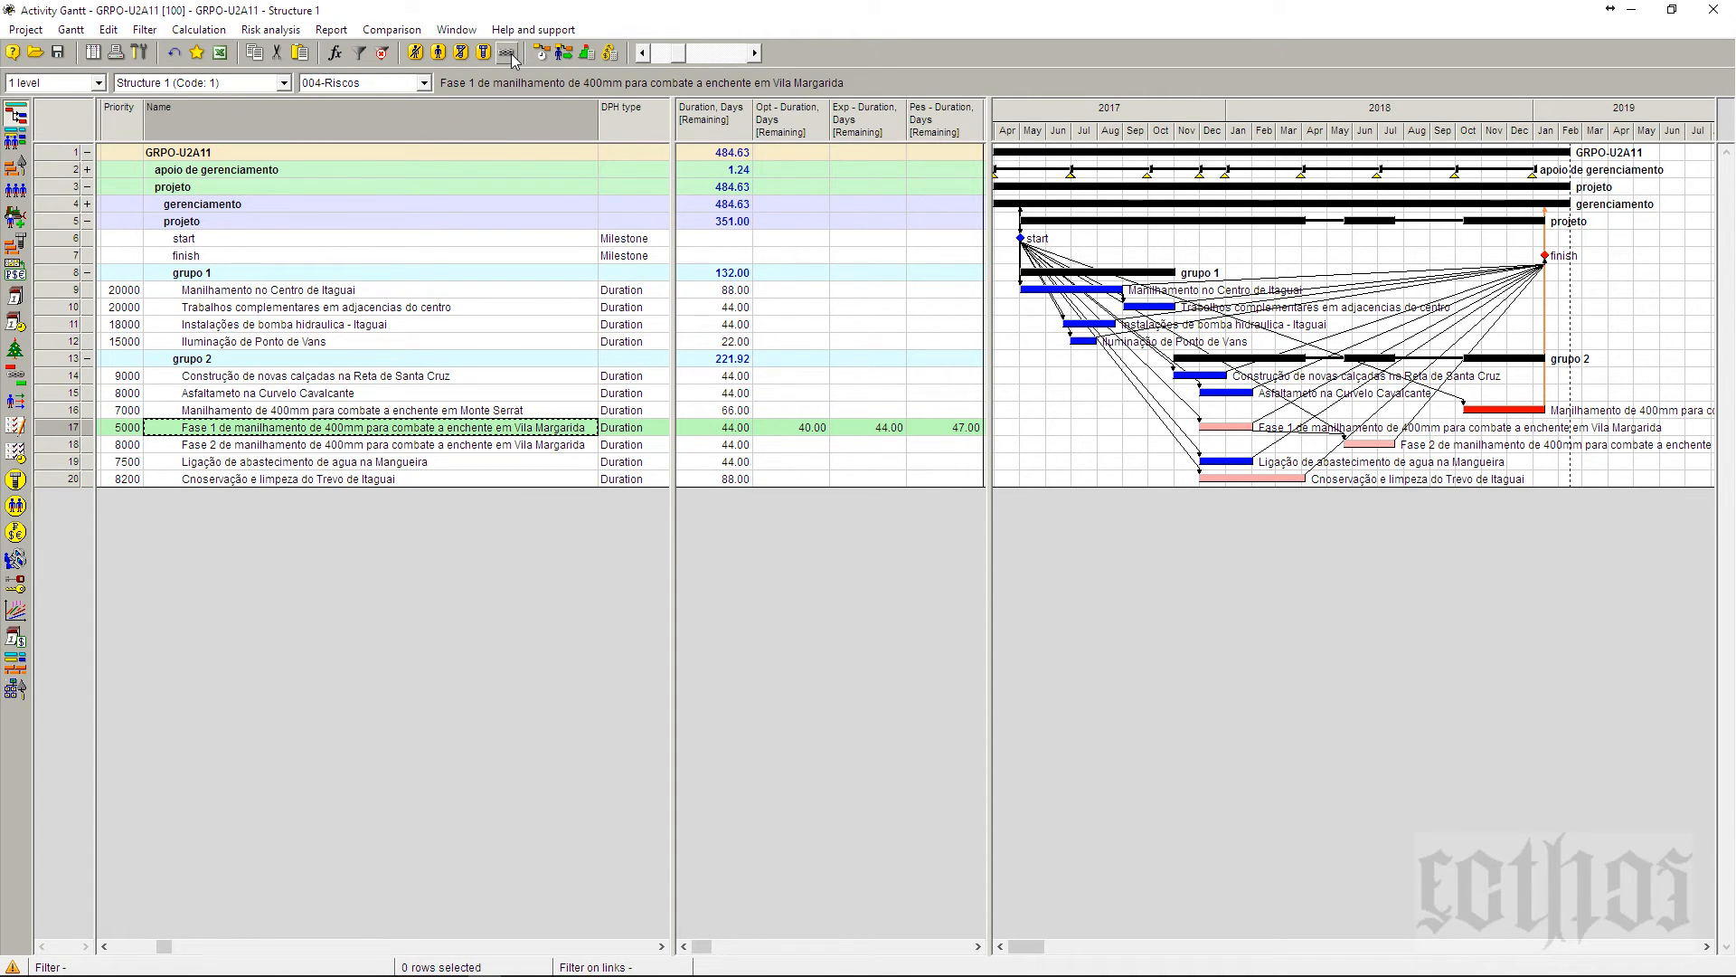
mouse_move(1383, 455)
mouse_move(1232, 438)
double_click(1353, 445)
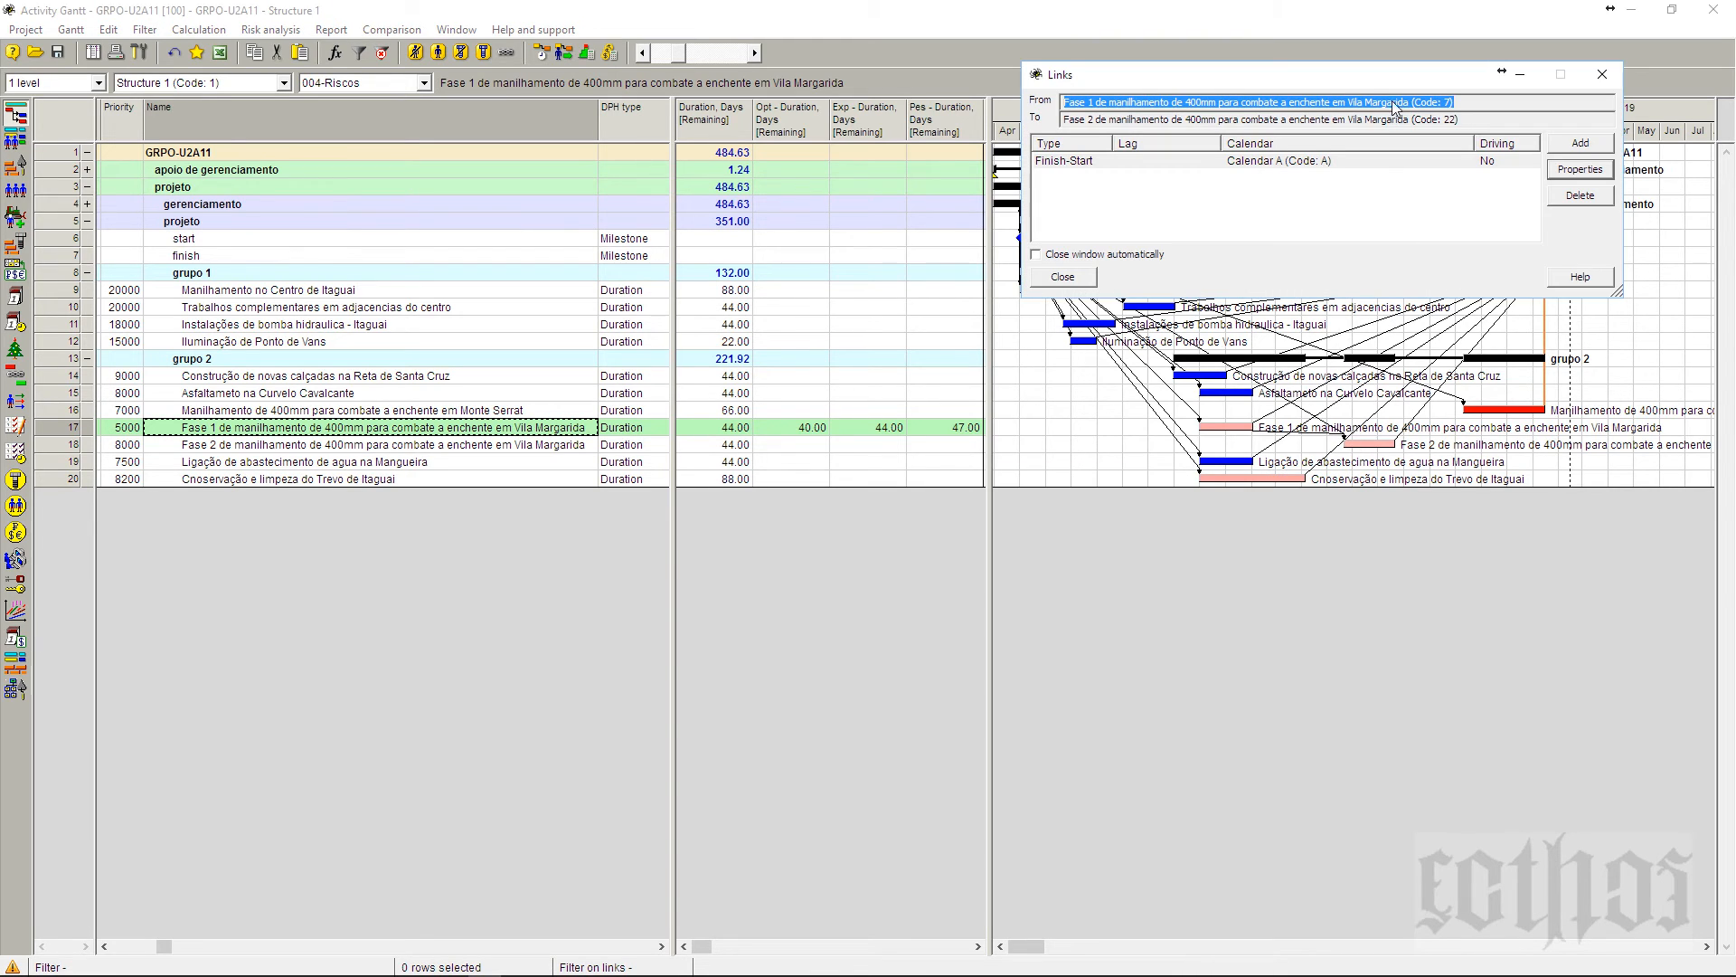
drag(1393, 79, 1329, 503)
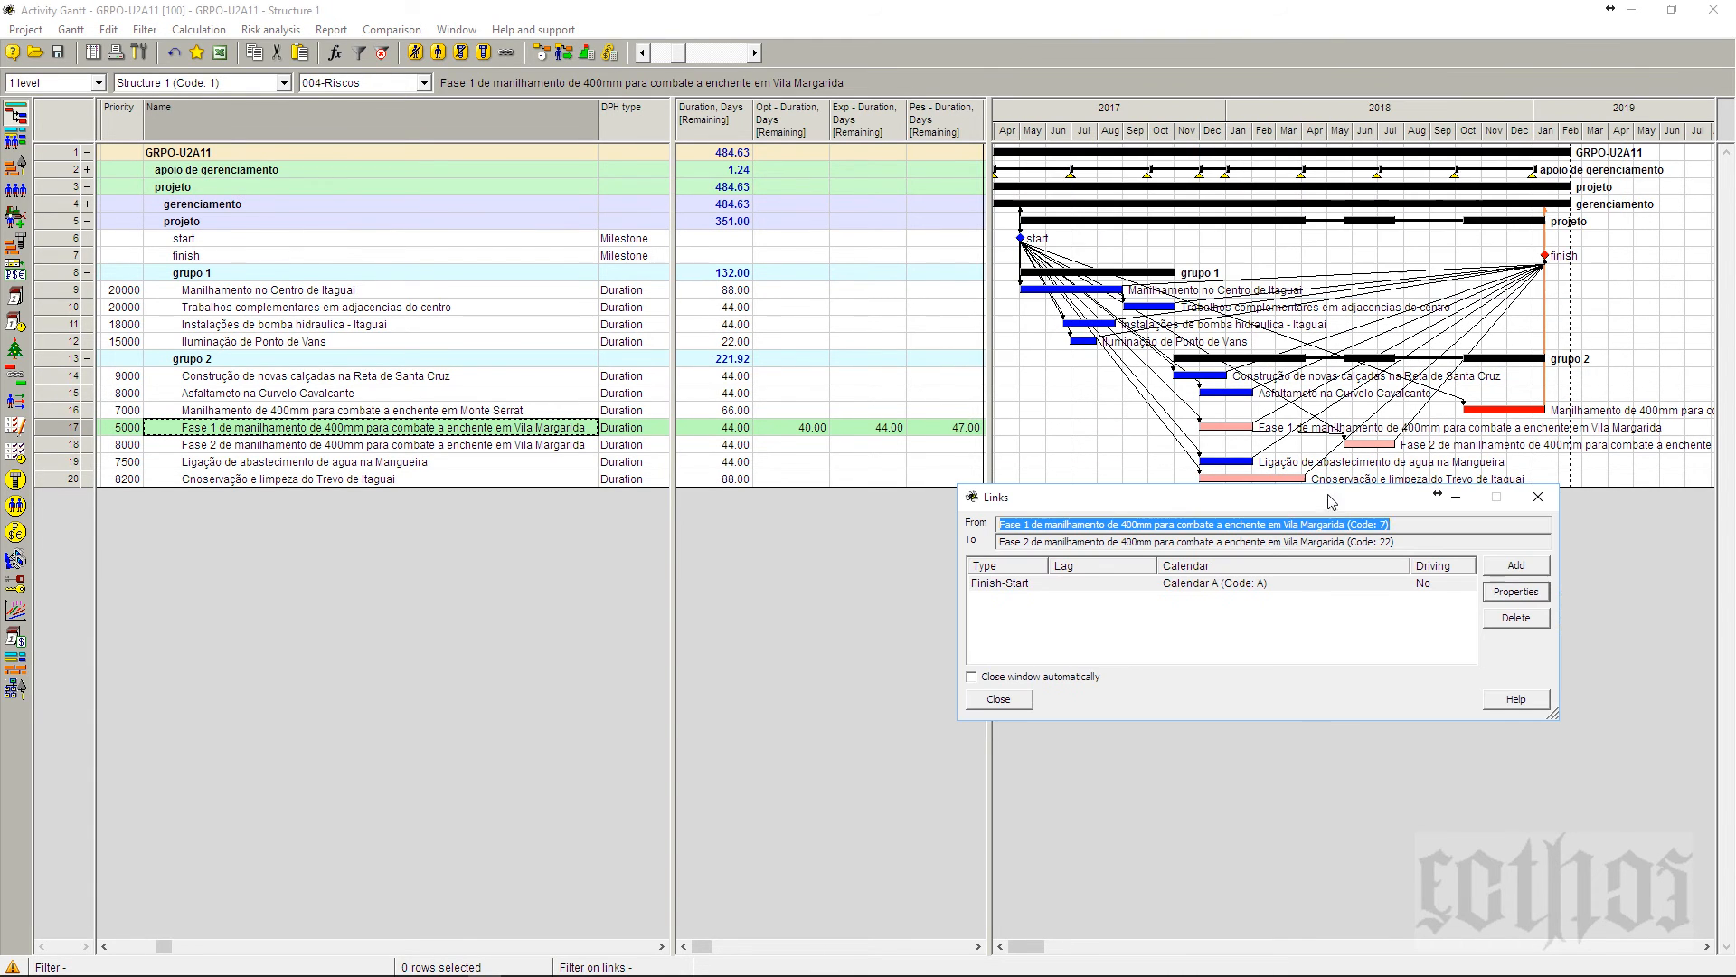
- Make the Finish-Start link between Fase 1 and Fase 2 Strict, apply the change and close the link list
click(1000, 585)
click(1512, 594)
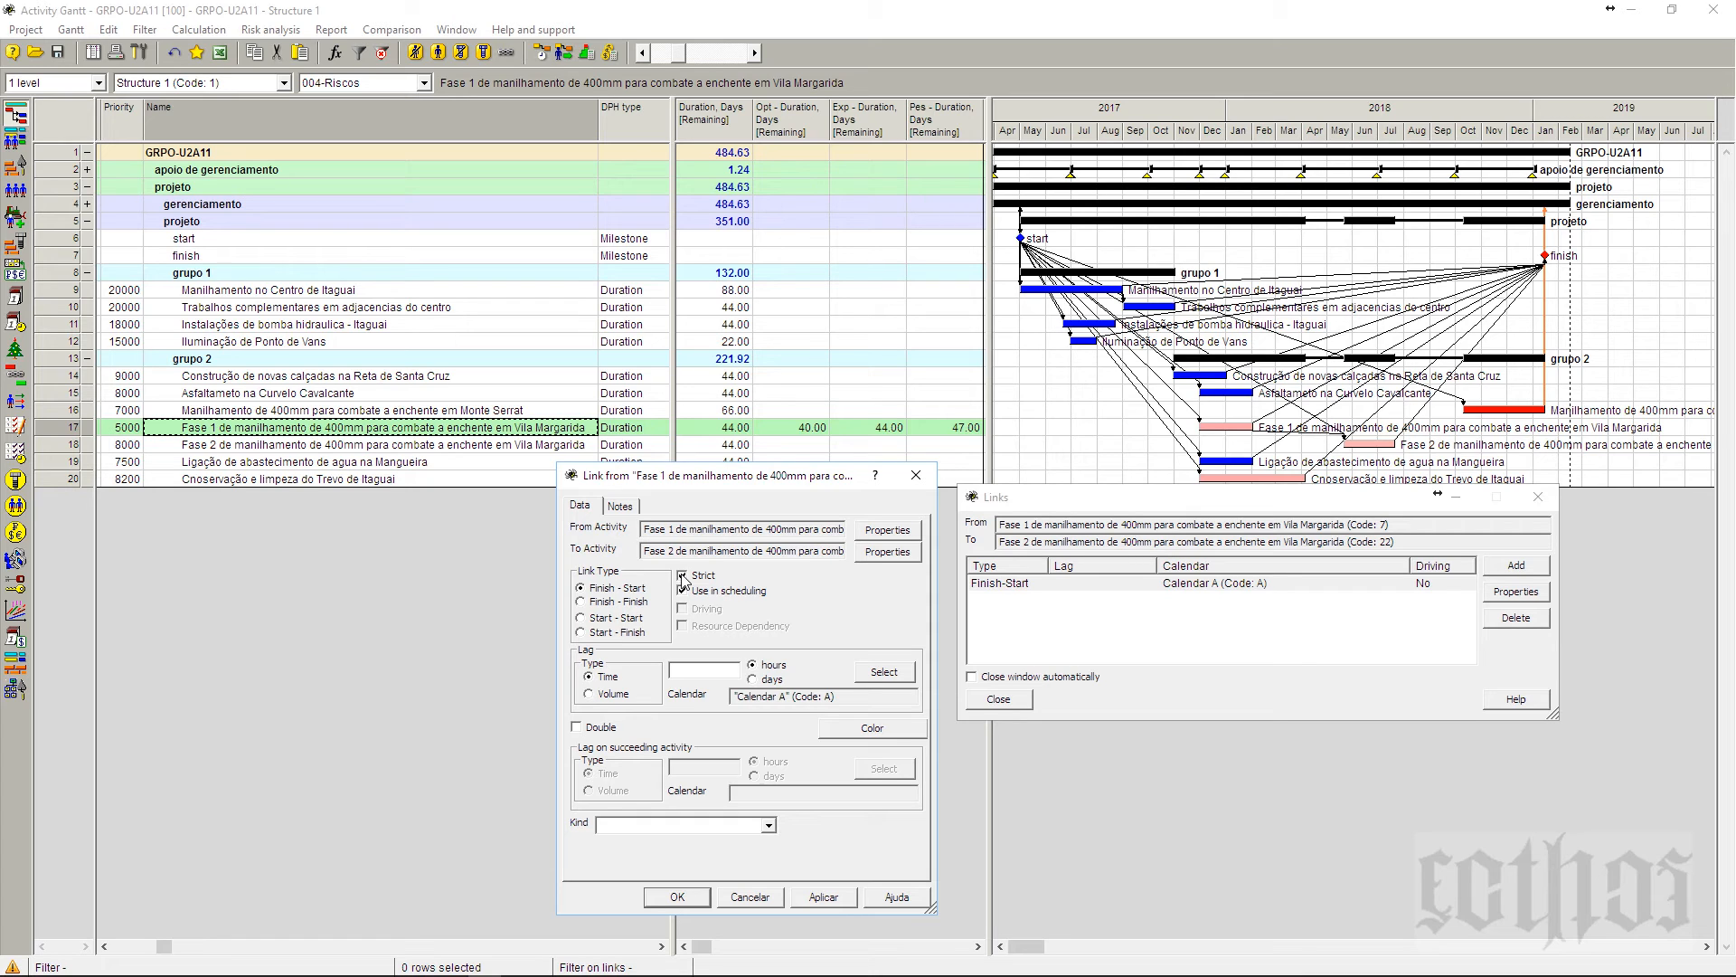
click(823, 897)
click(673, 900)
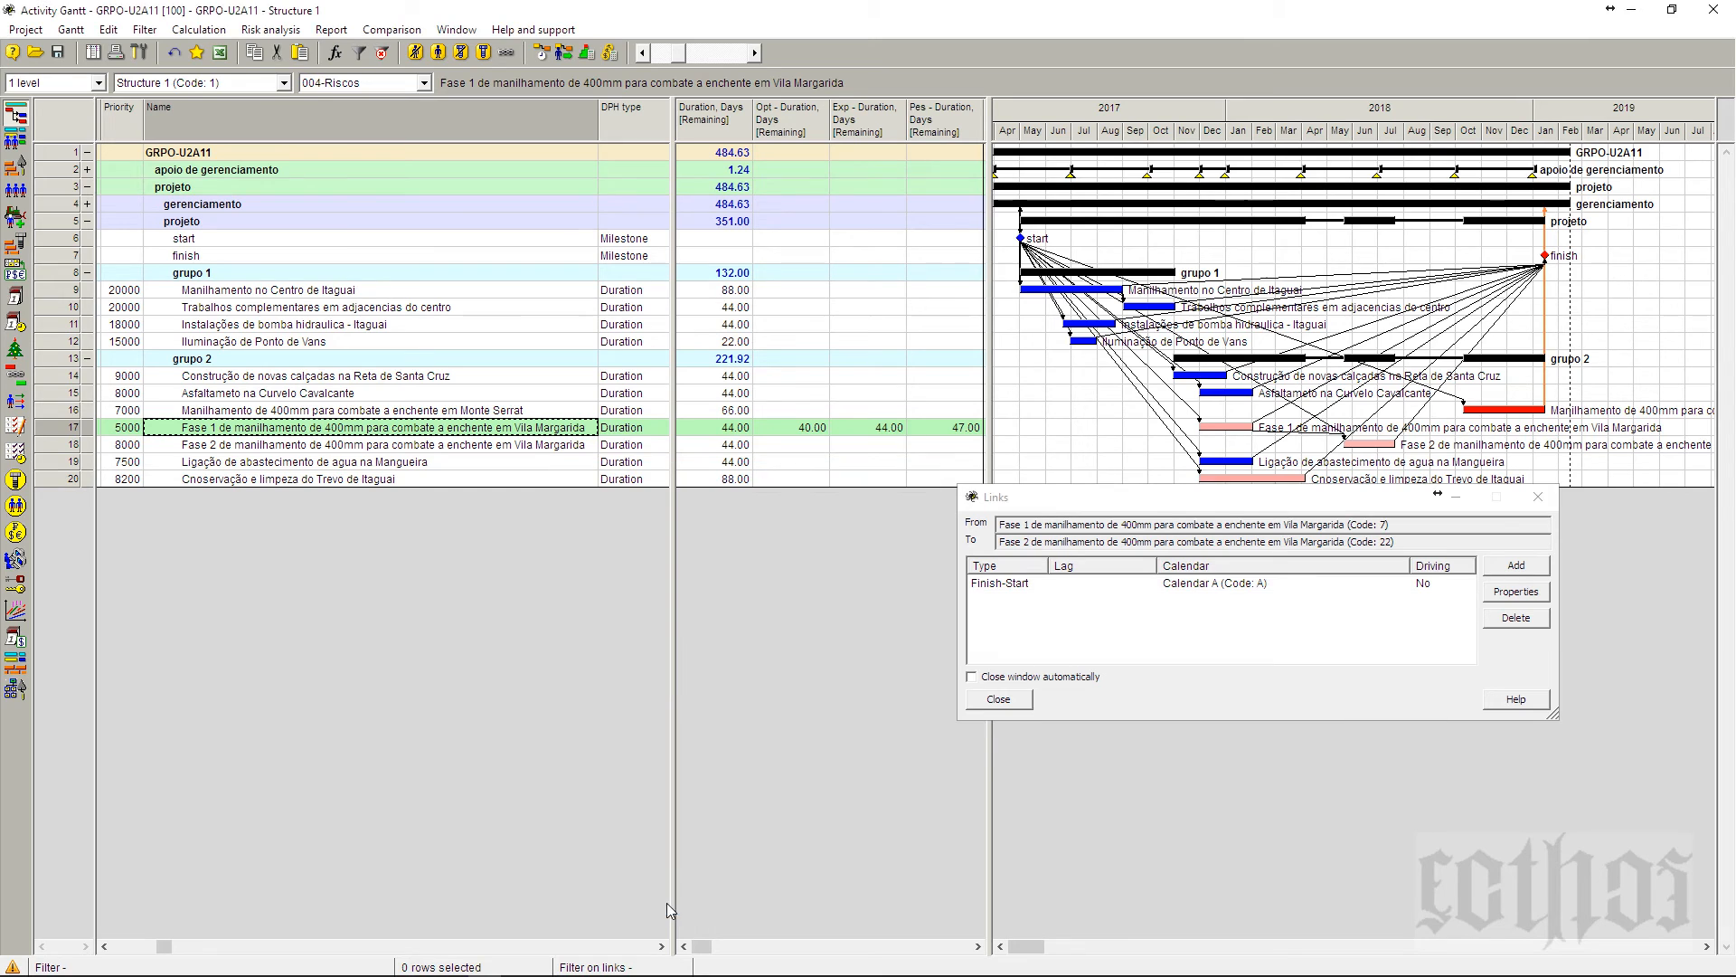
click(1015, 701)
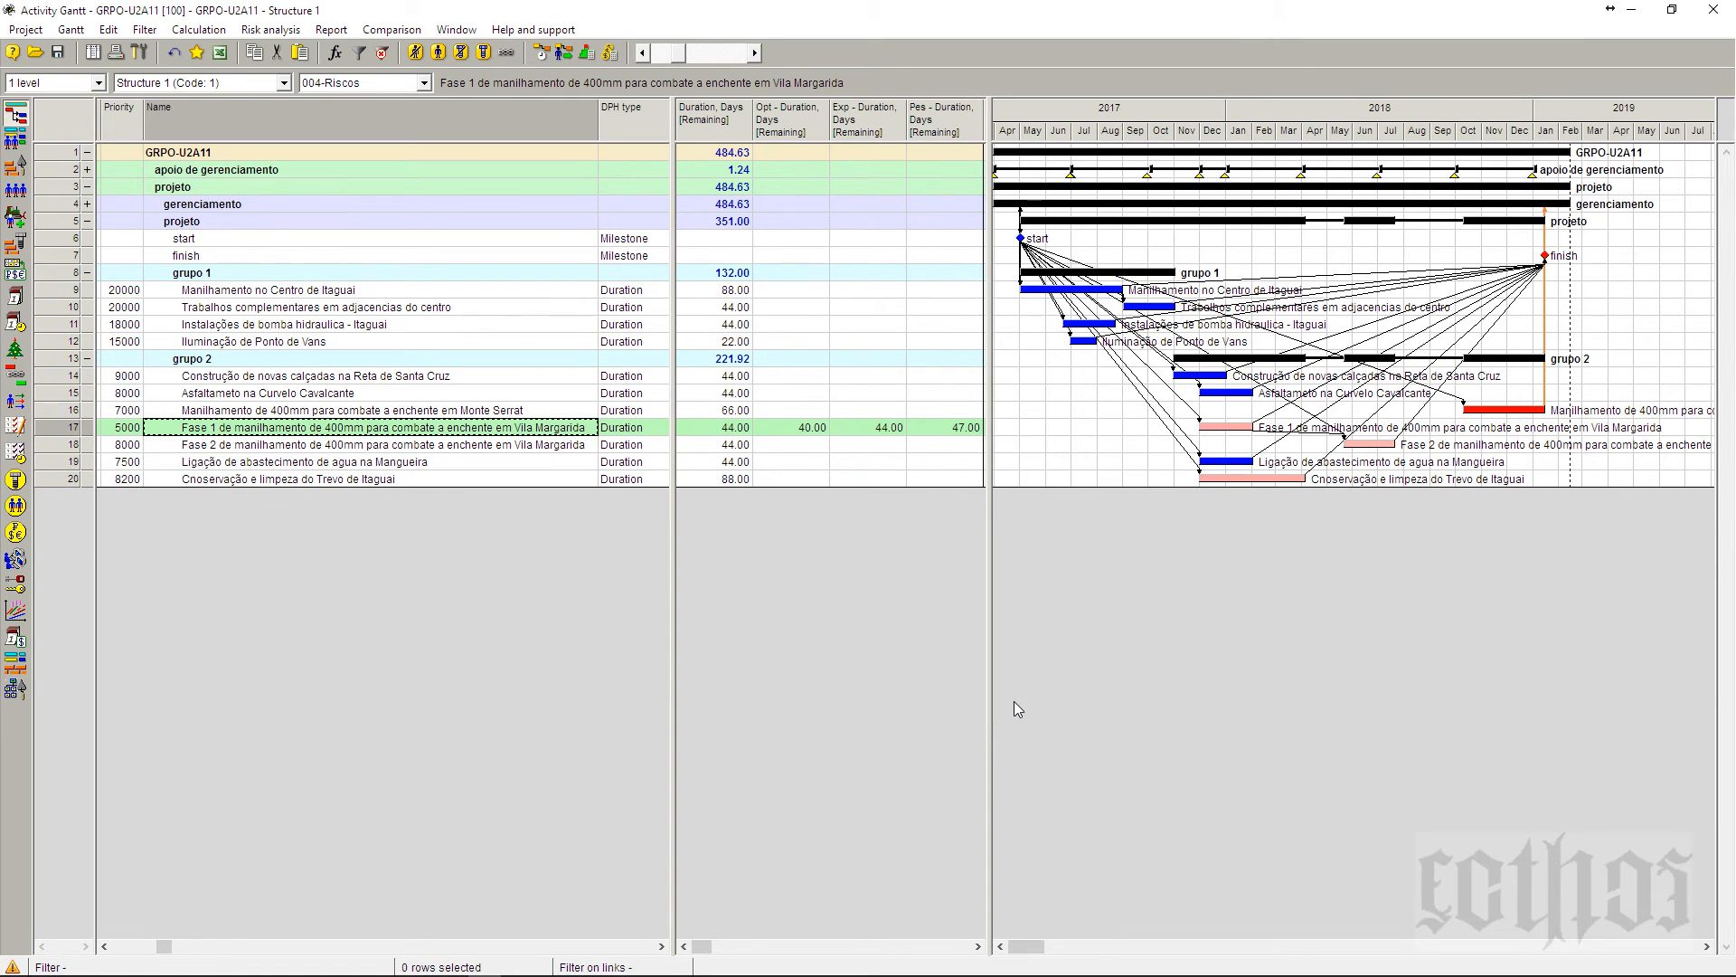
- Recalculate the project schedule with the strict Fase 1 to Fase 2 link and acknowledge the message about the links
click(538, 55)
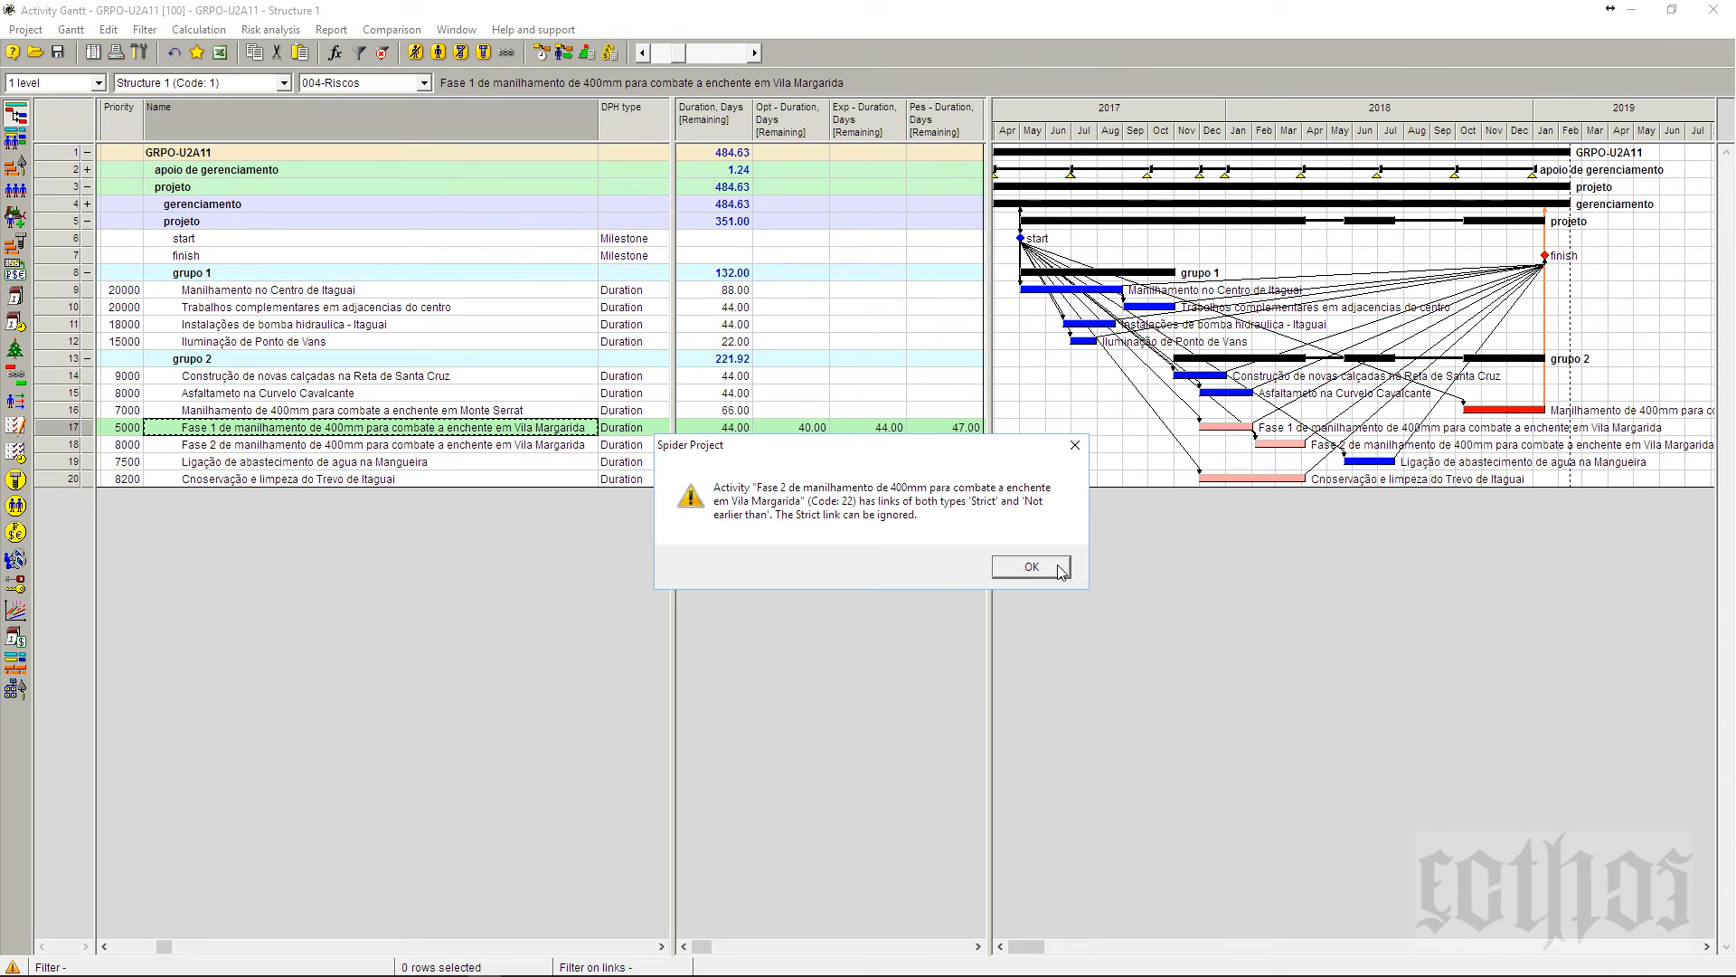
drag(1019, 449, 1387, 599)
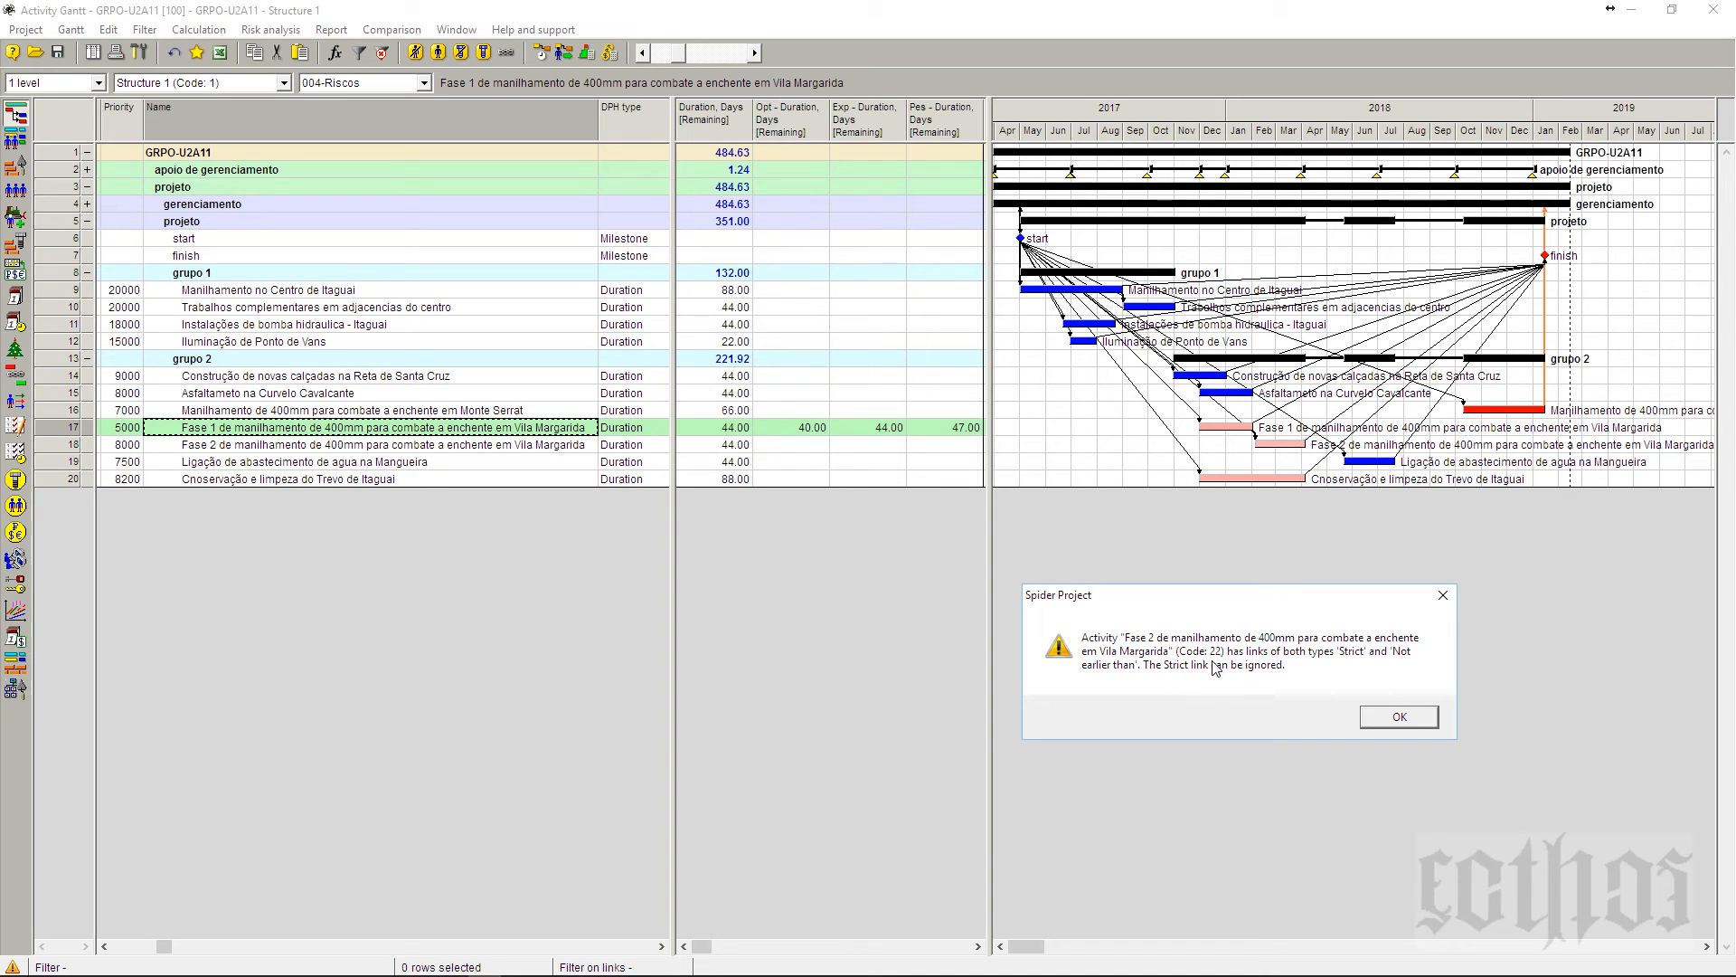
click(1417, 716)
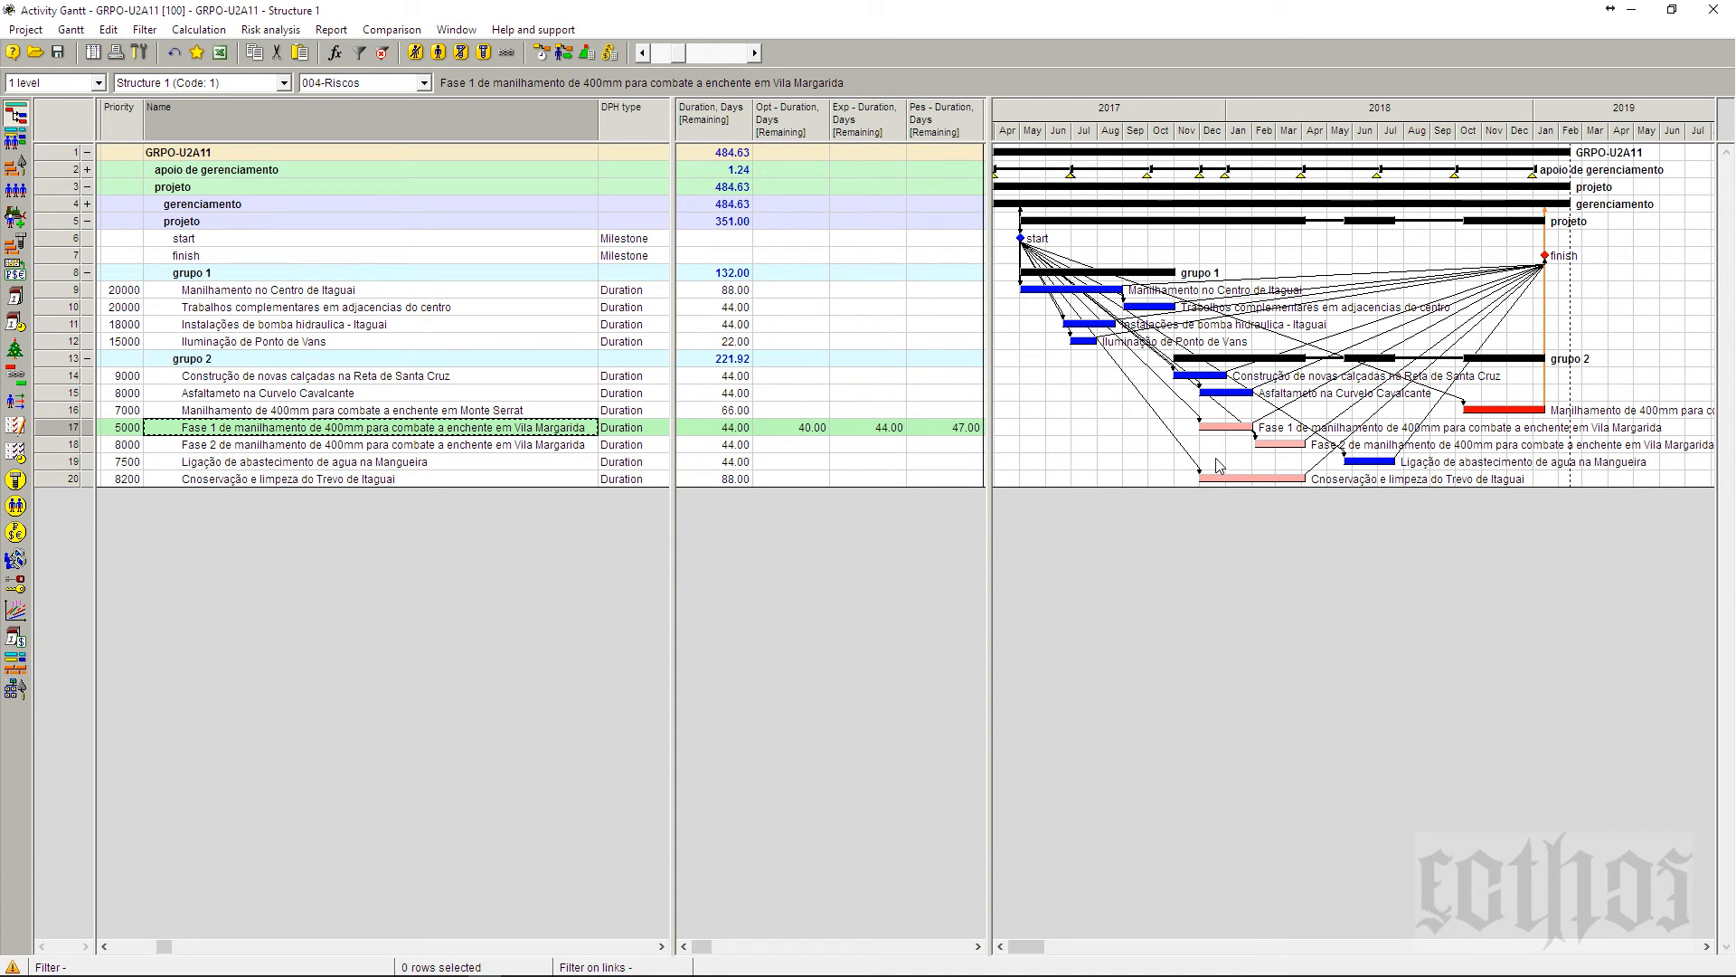
- Examine the dates of Fase 1 and Fase 2 and Fase 1's remaining-duration estimates, and hide the dependency links
mouse_move(1271, 448)
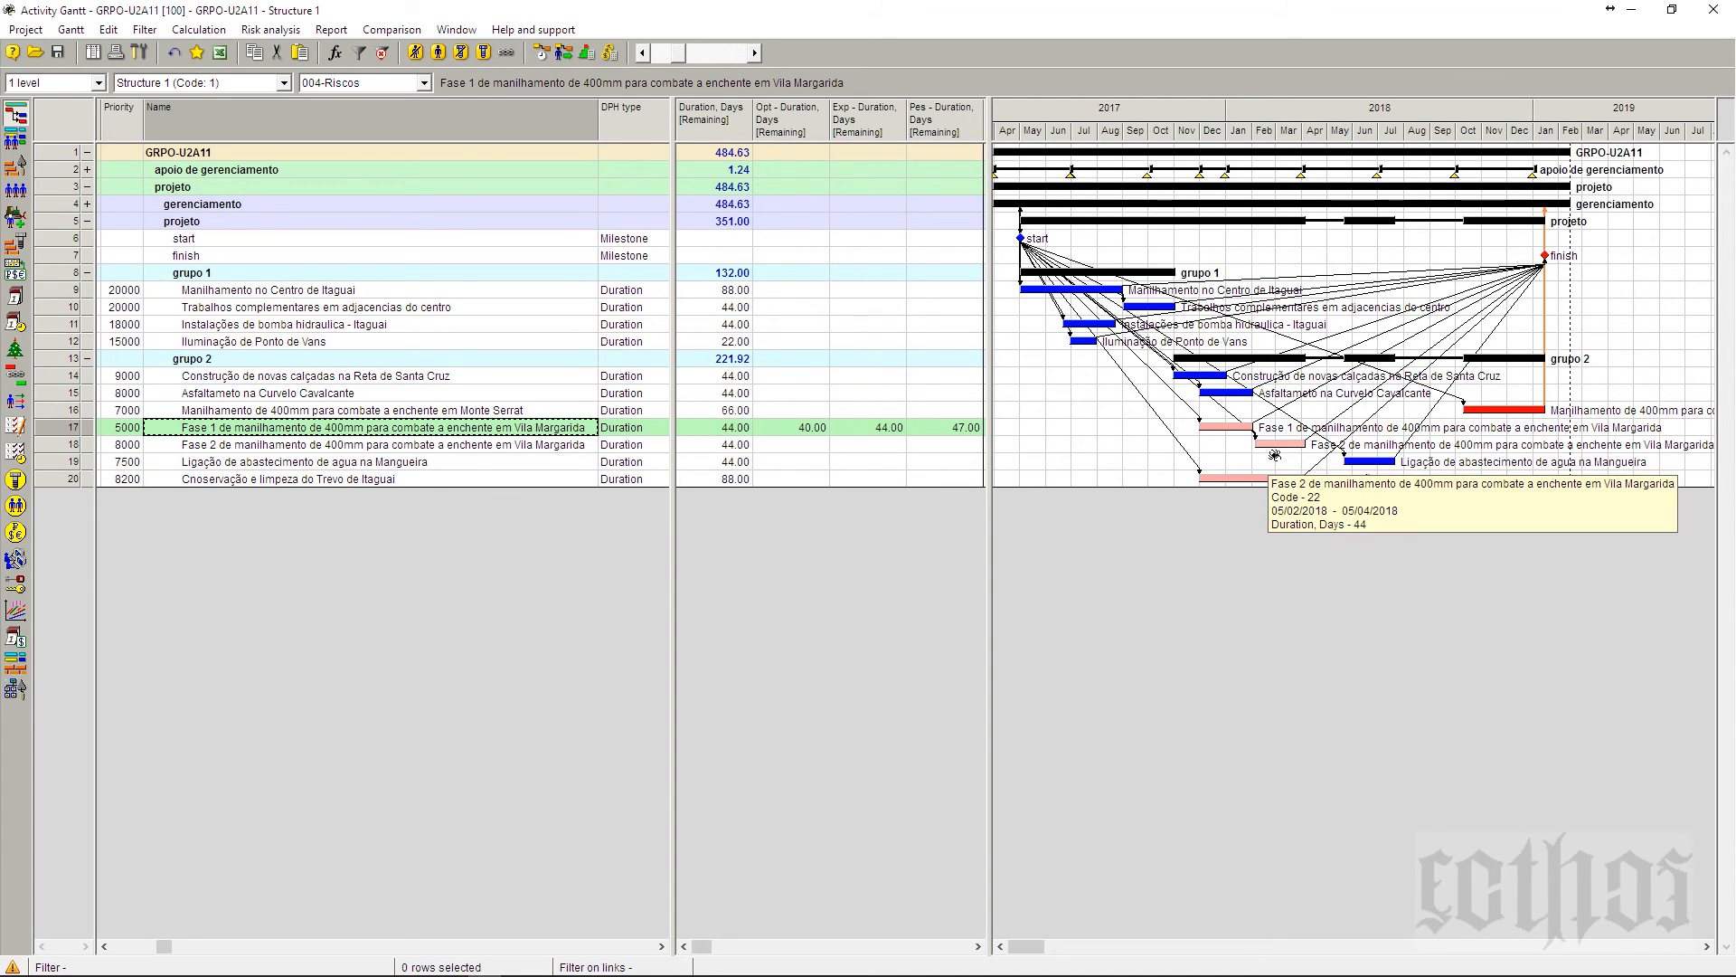
mouse_move(1223, 431)
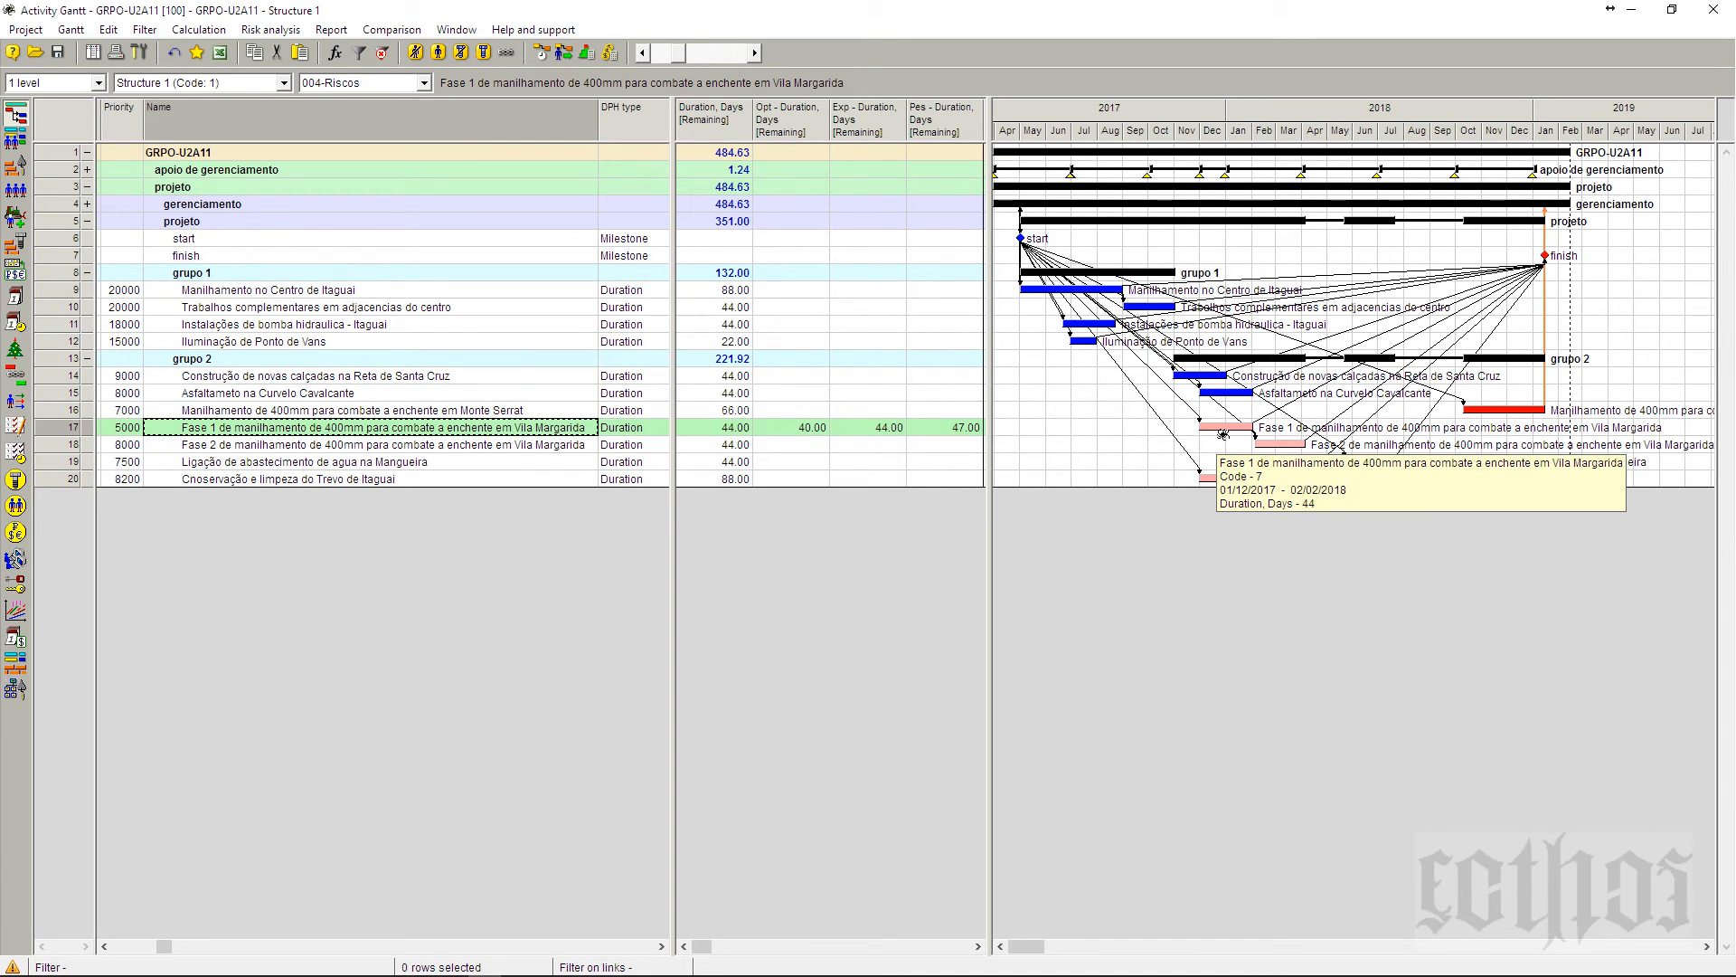
click(740, 429)
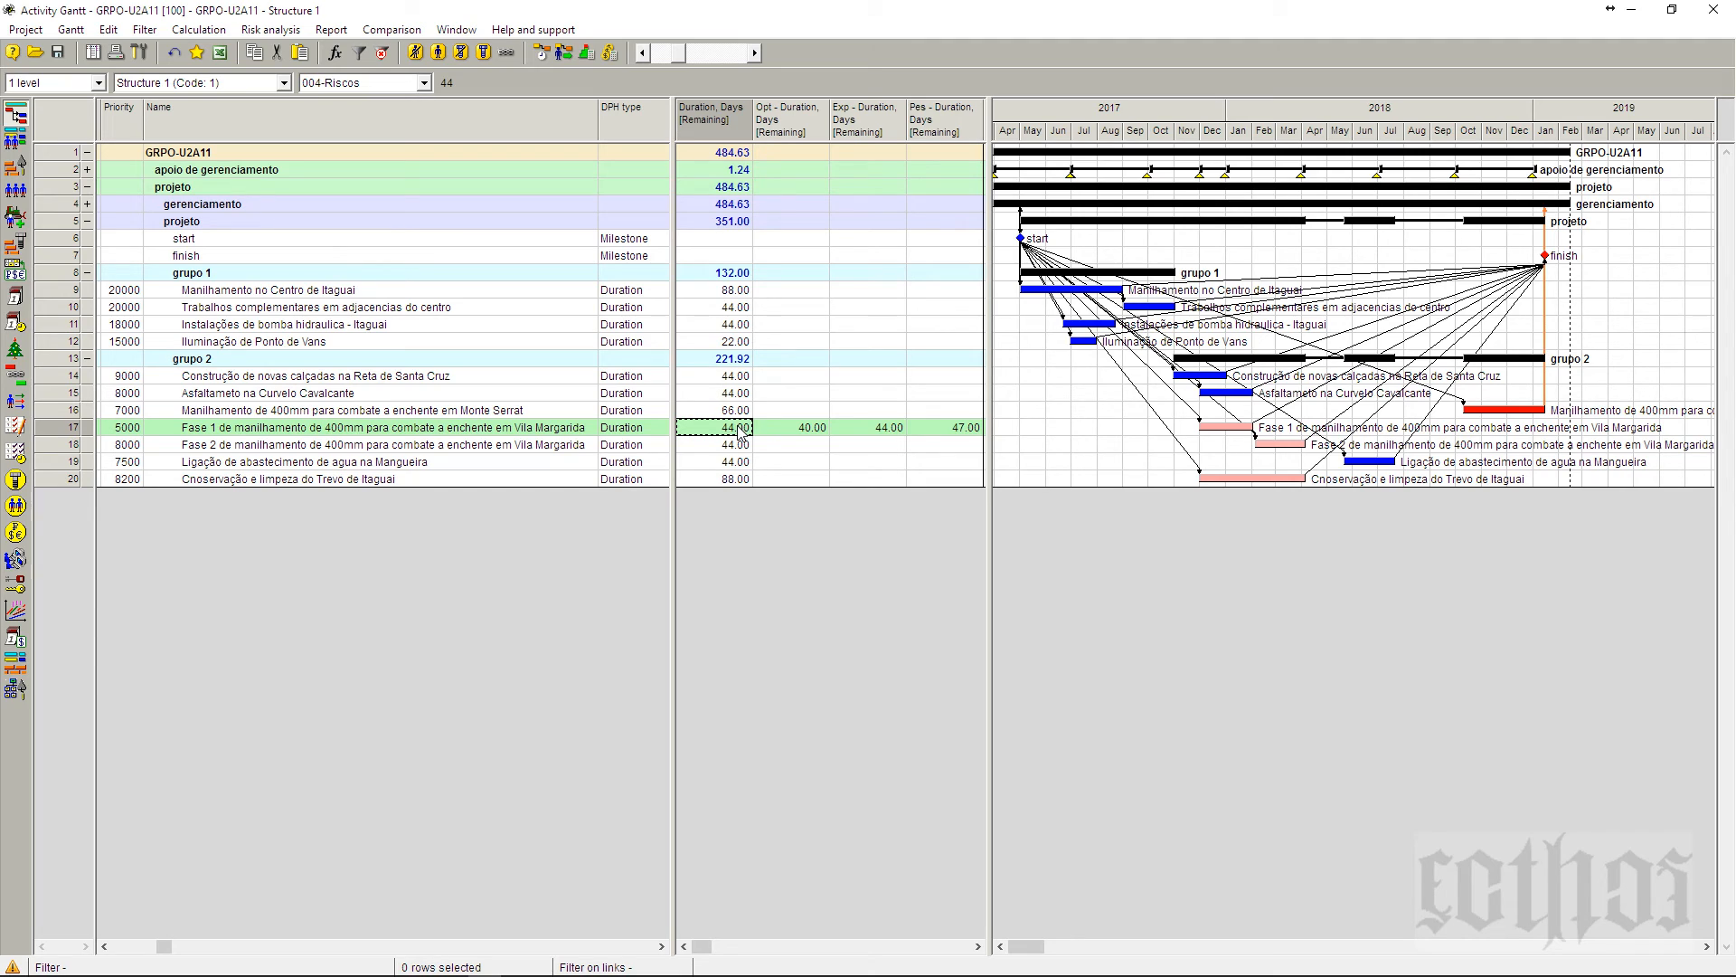
mouse_move(1235, 430)
mouse_move(1280, 451)
click(800, 432)
click(923, 435)
click(885, 433)
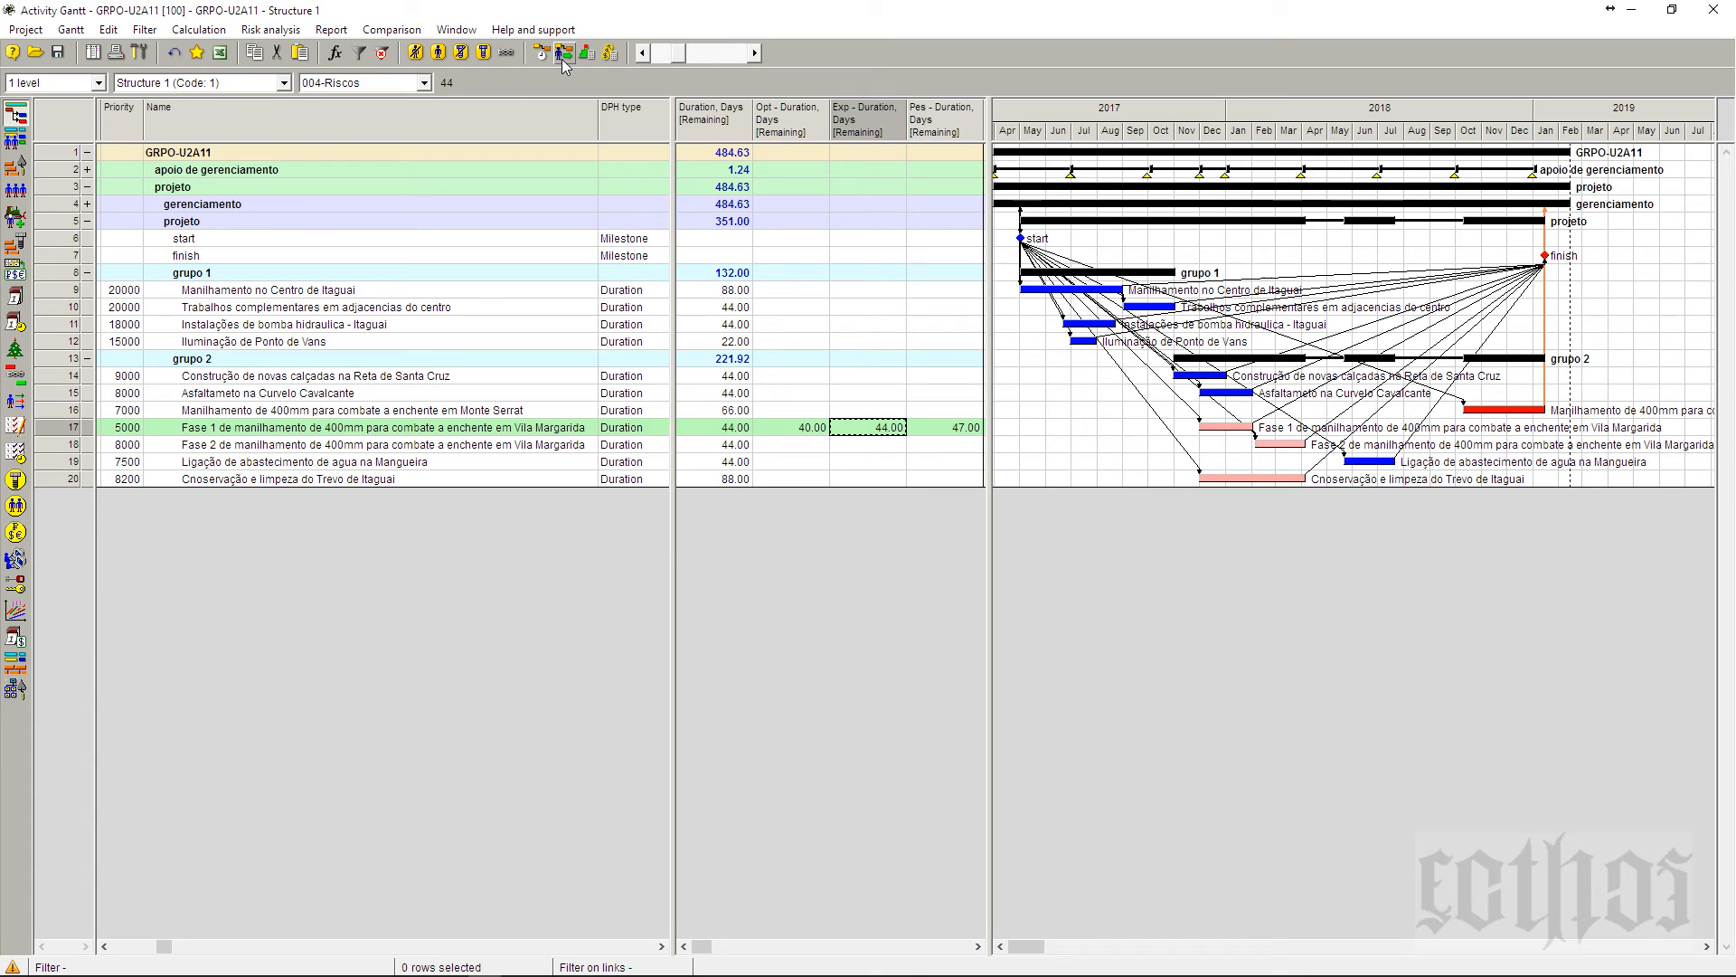
click(506, 53)
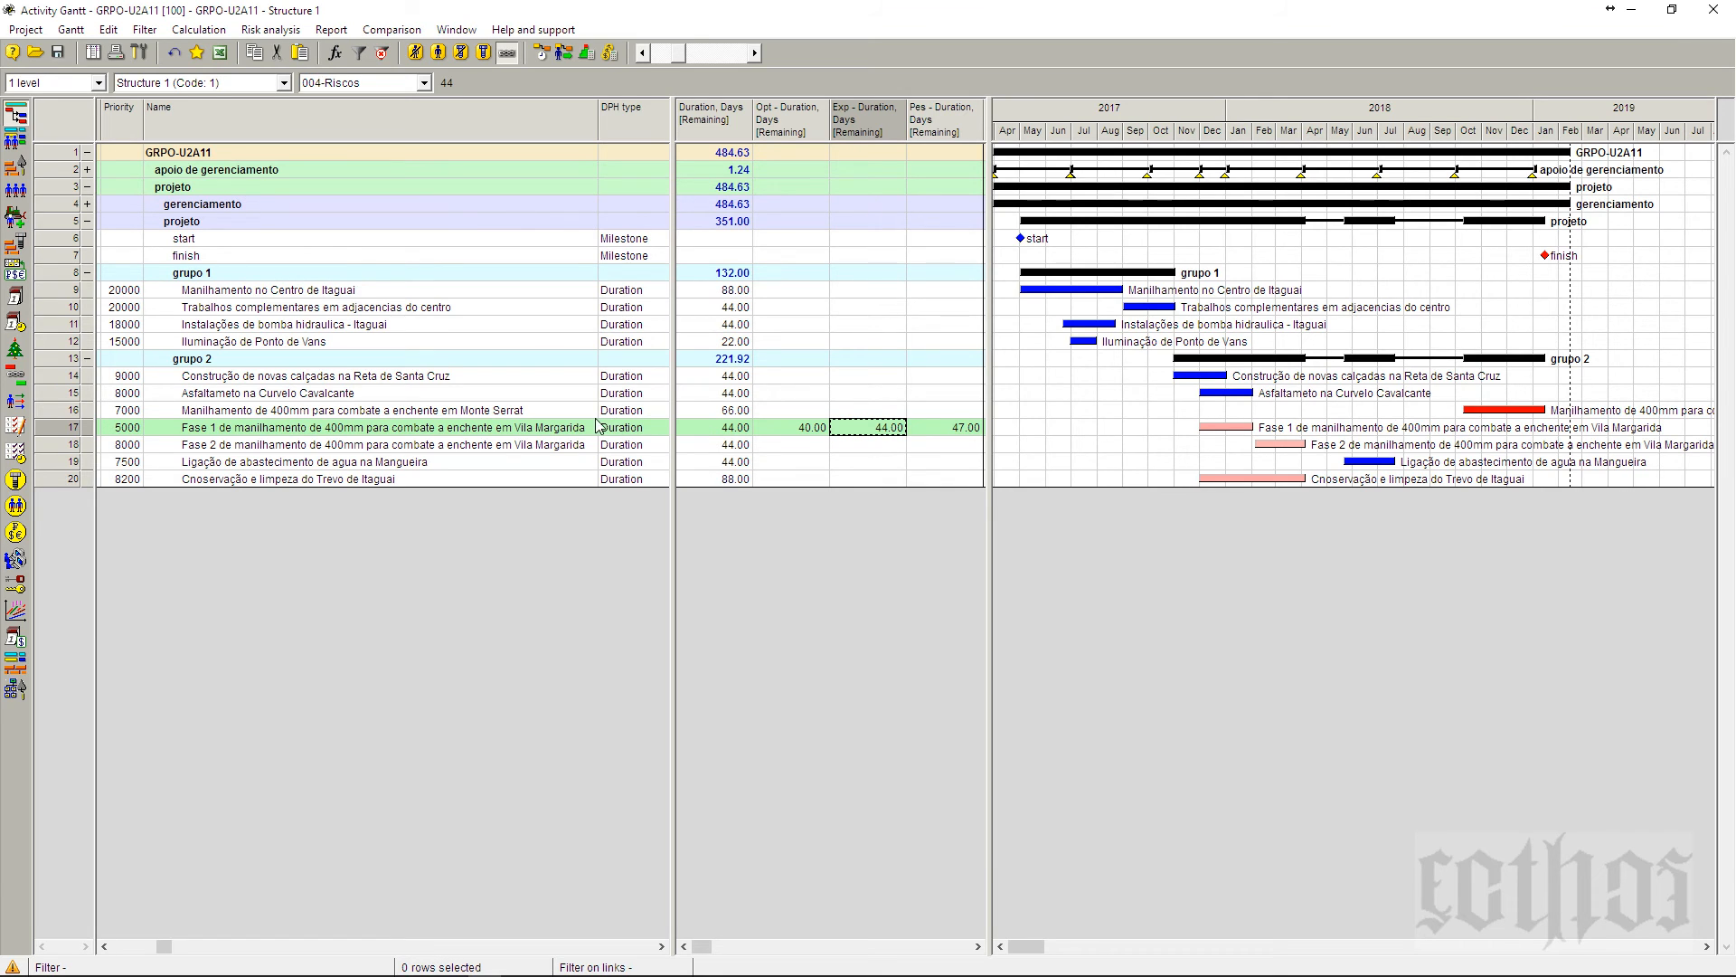
- Reopen the Fase 1 to Fase 2 link, switch its Strict option off and back on, confirm, and close the link list
drag(1230, 427, 1288, 452)
click(1515, 591)
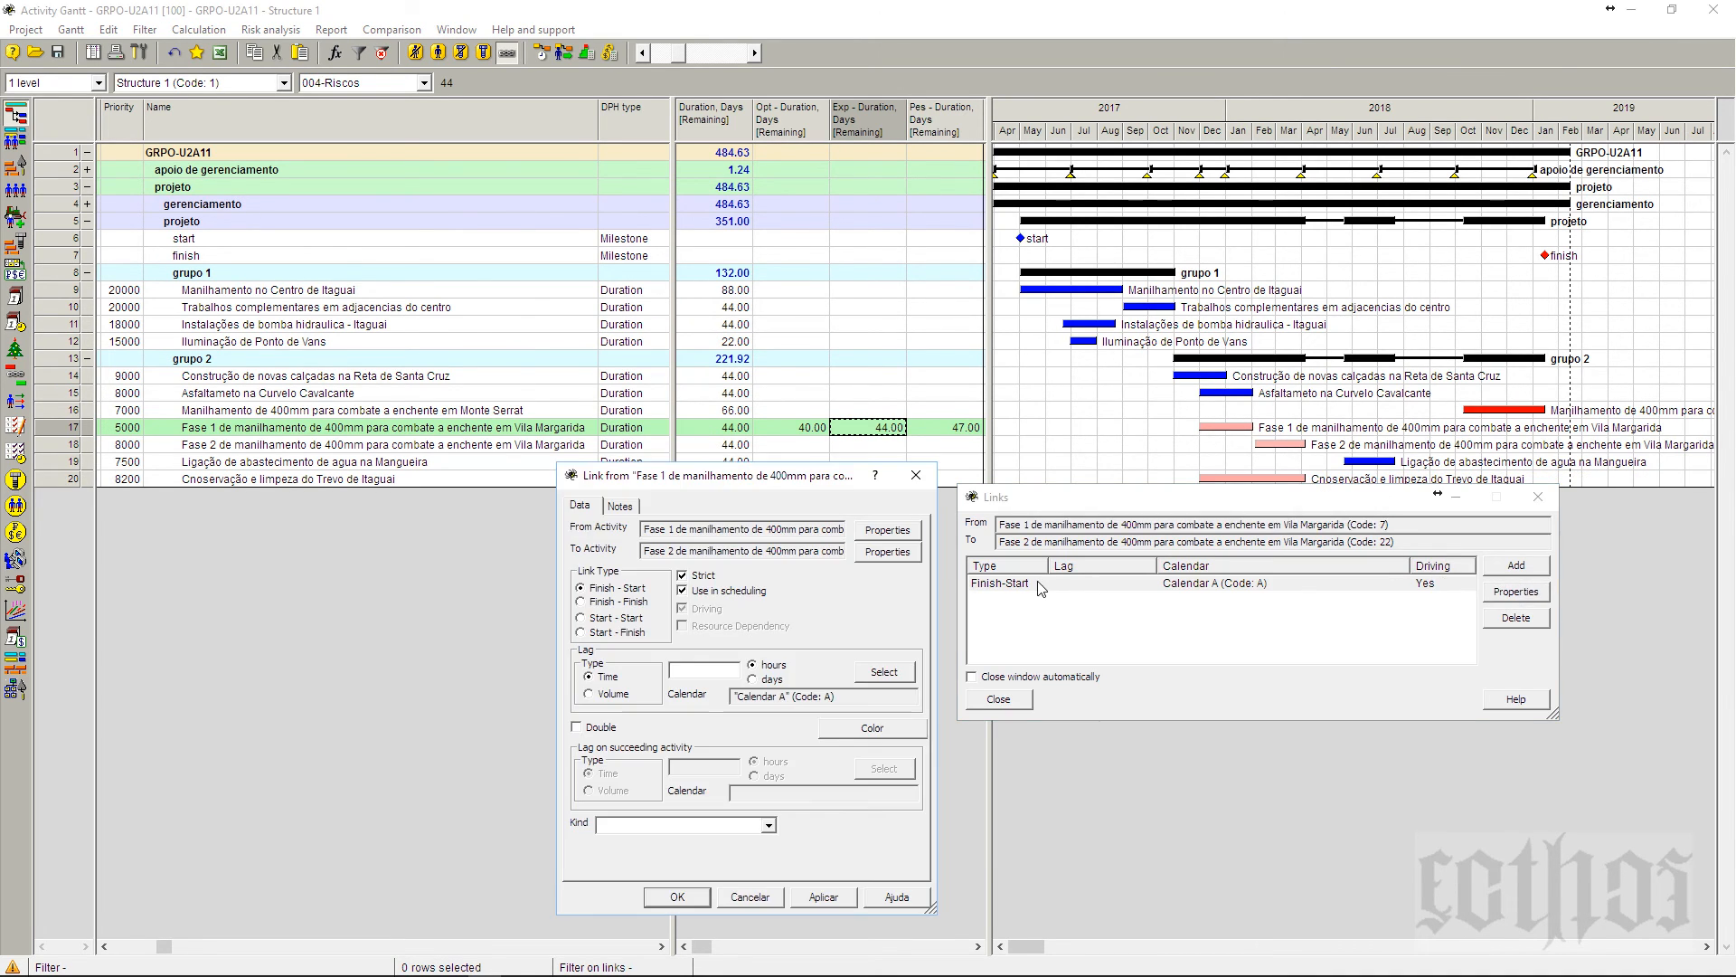
click(702, 576)
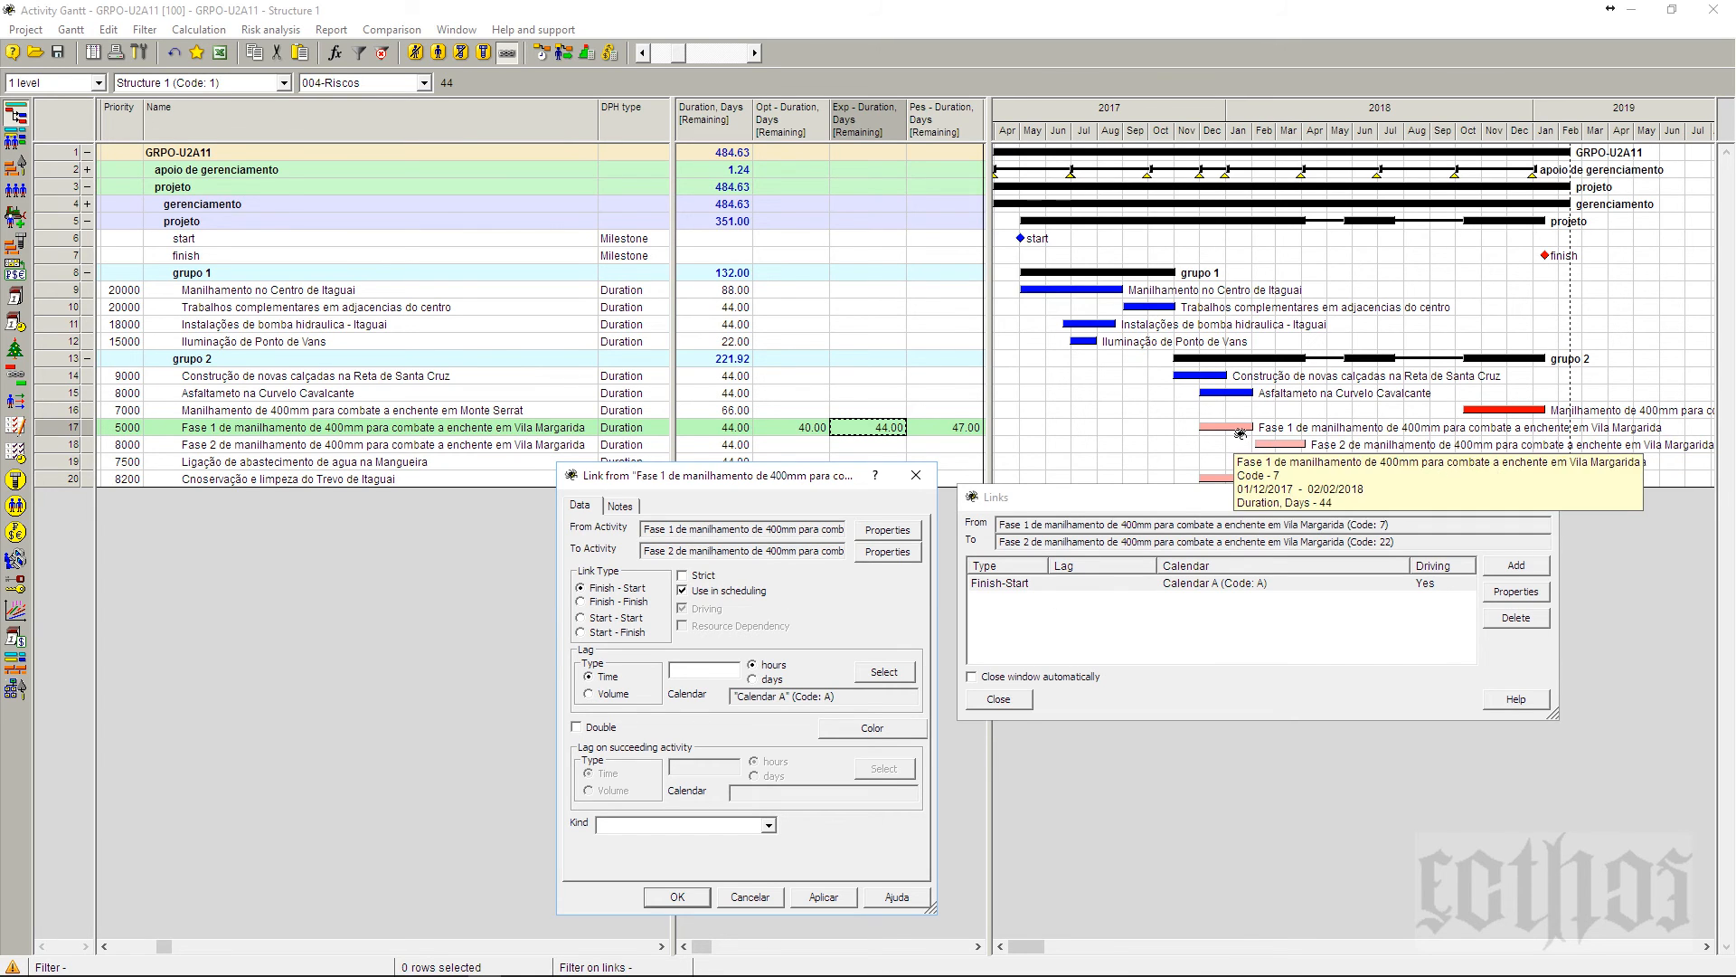
mouse_move(1271, 447)
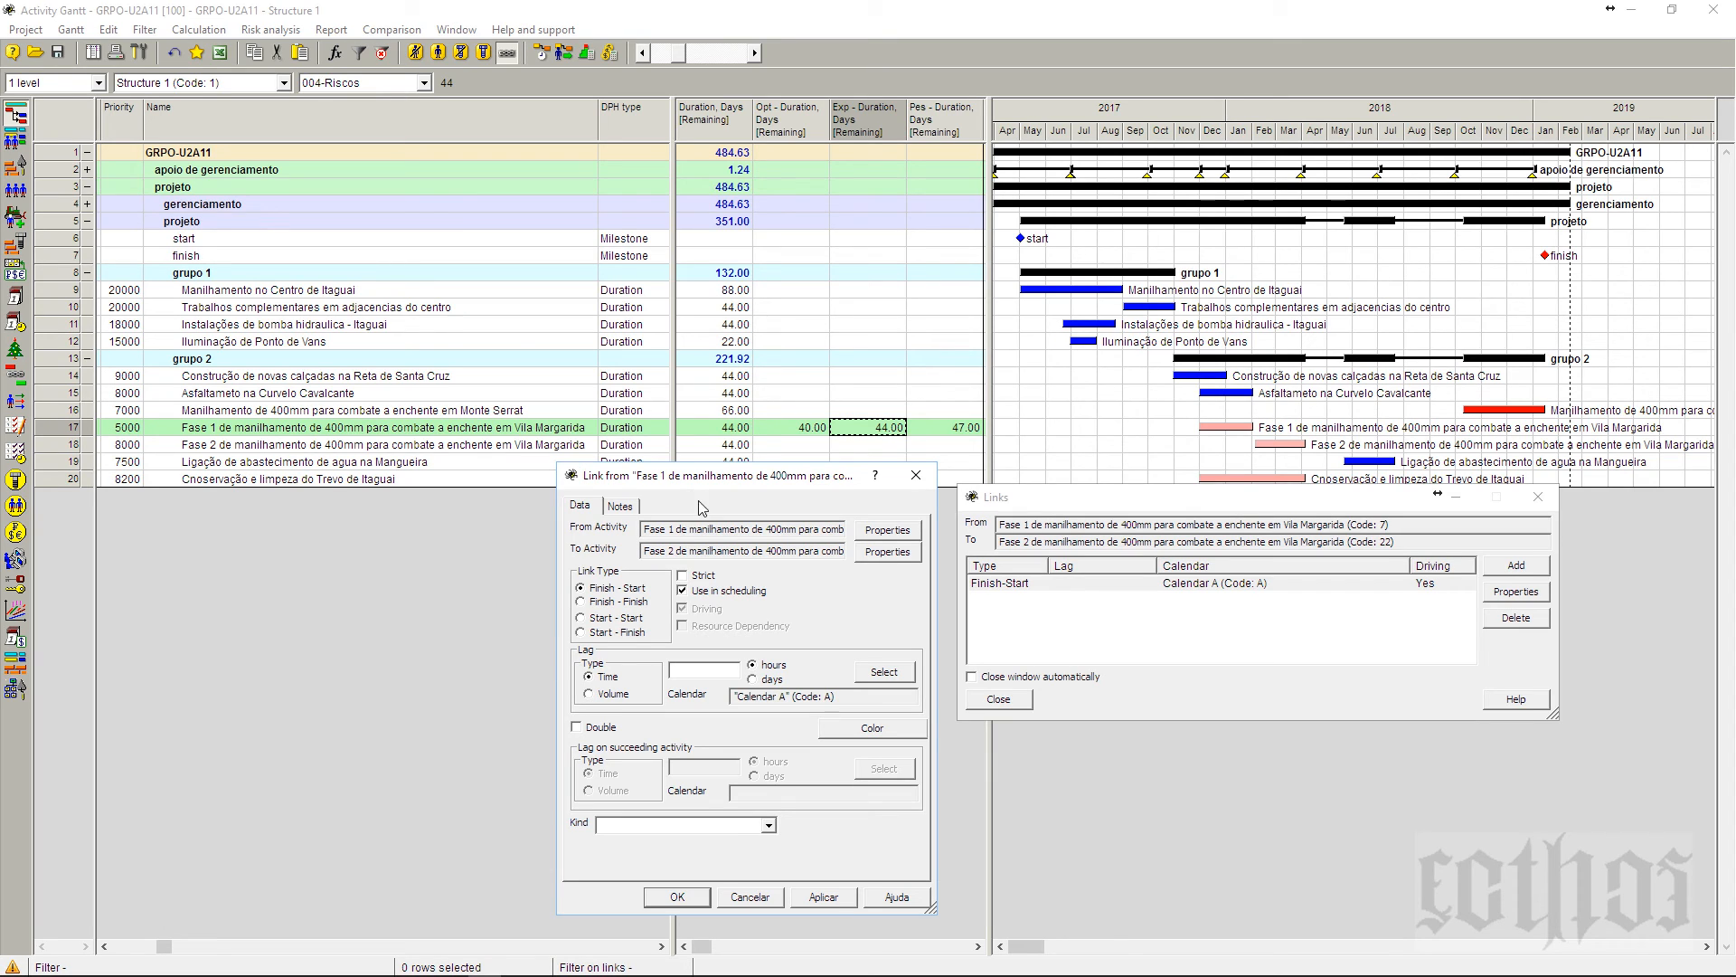
click(692, 582)
click(689, 904)
click(1537, 496)
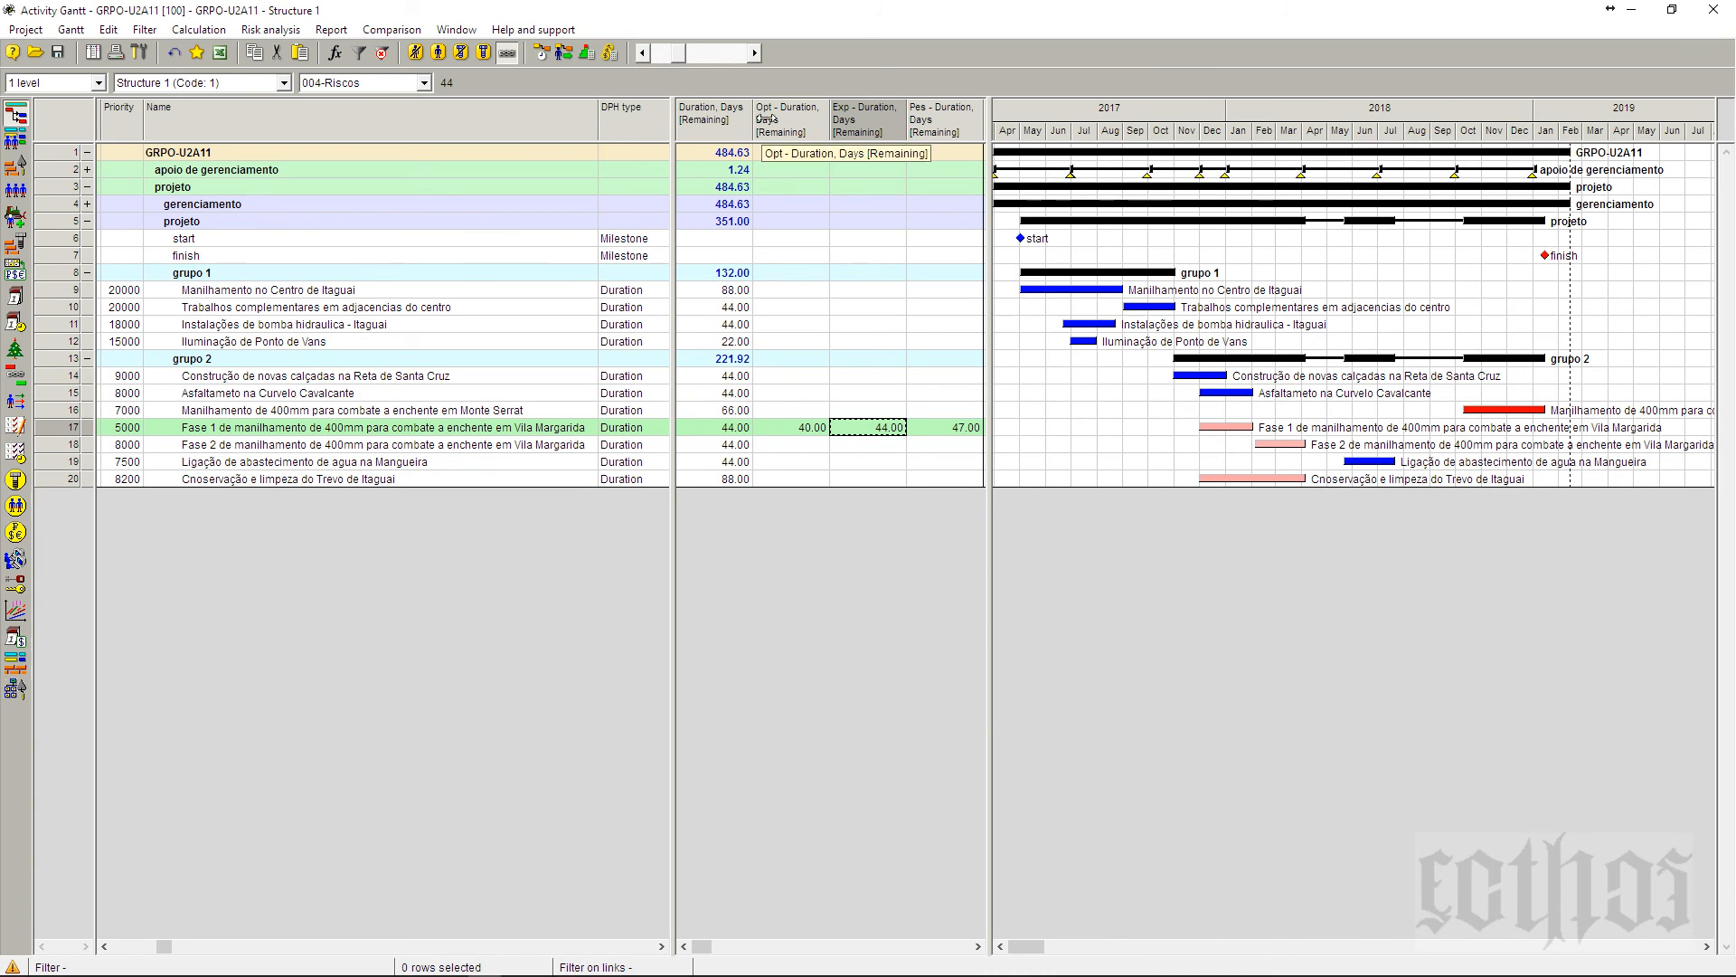
- Review the resource constrained scheduling options, including the activity priorities setting, and close them without changes
click(217, 34)
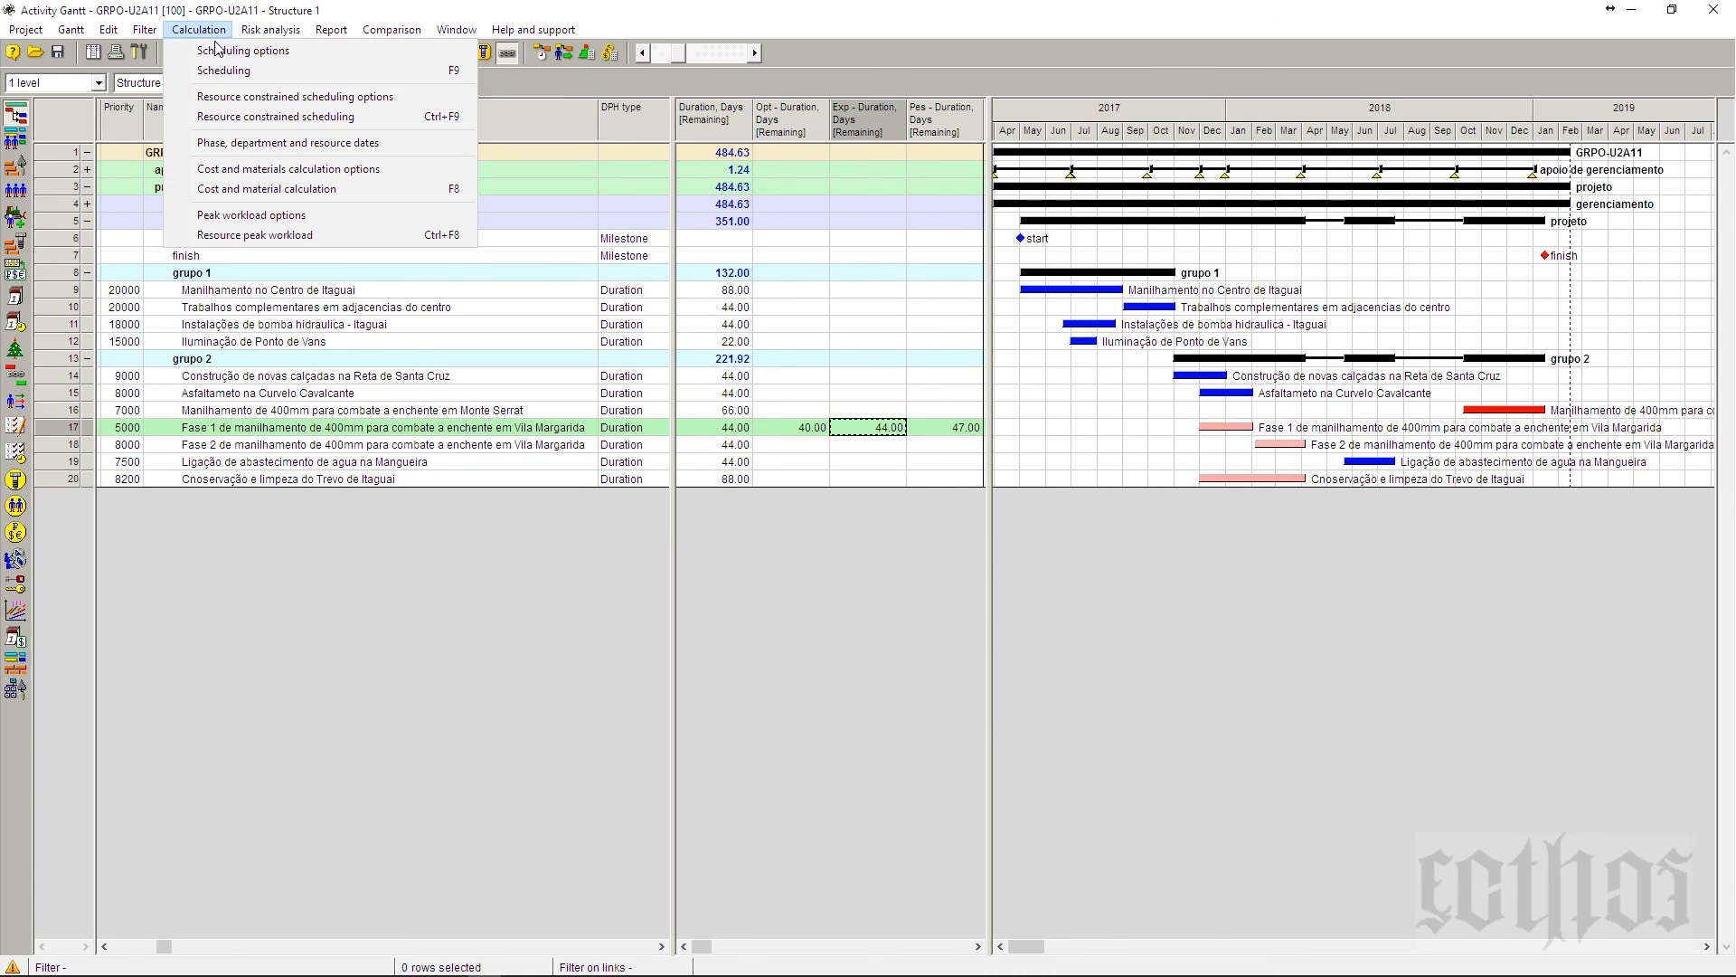
click(232, 99)
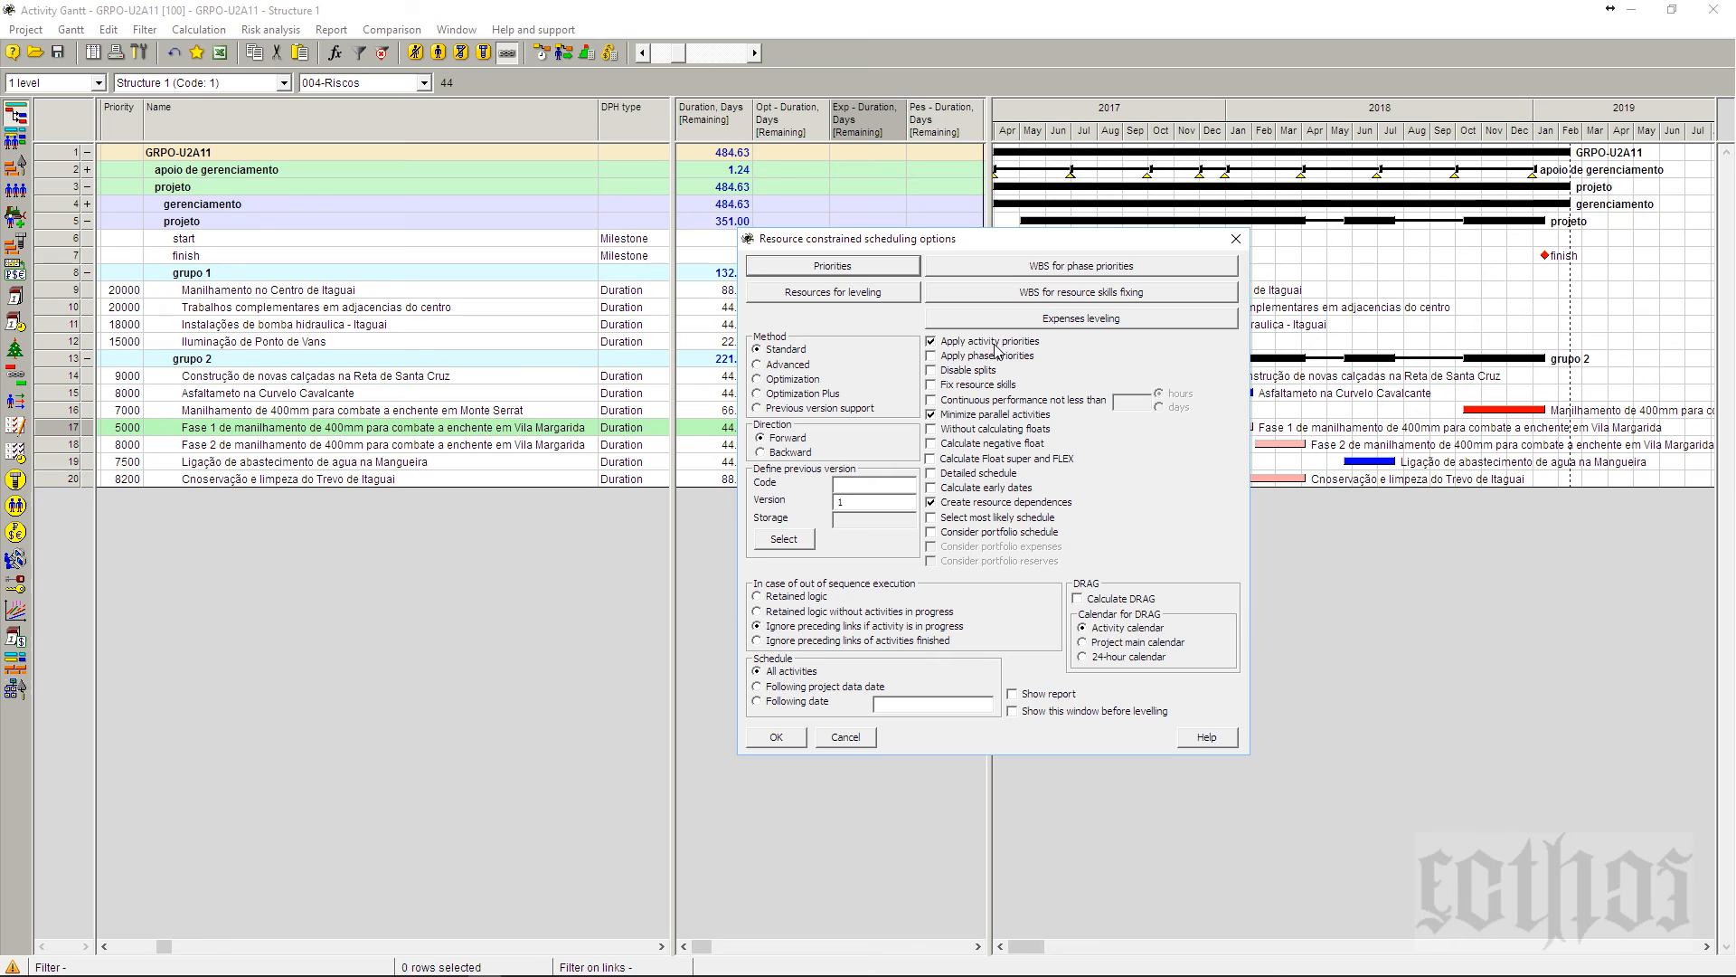
click(1236, 239)
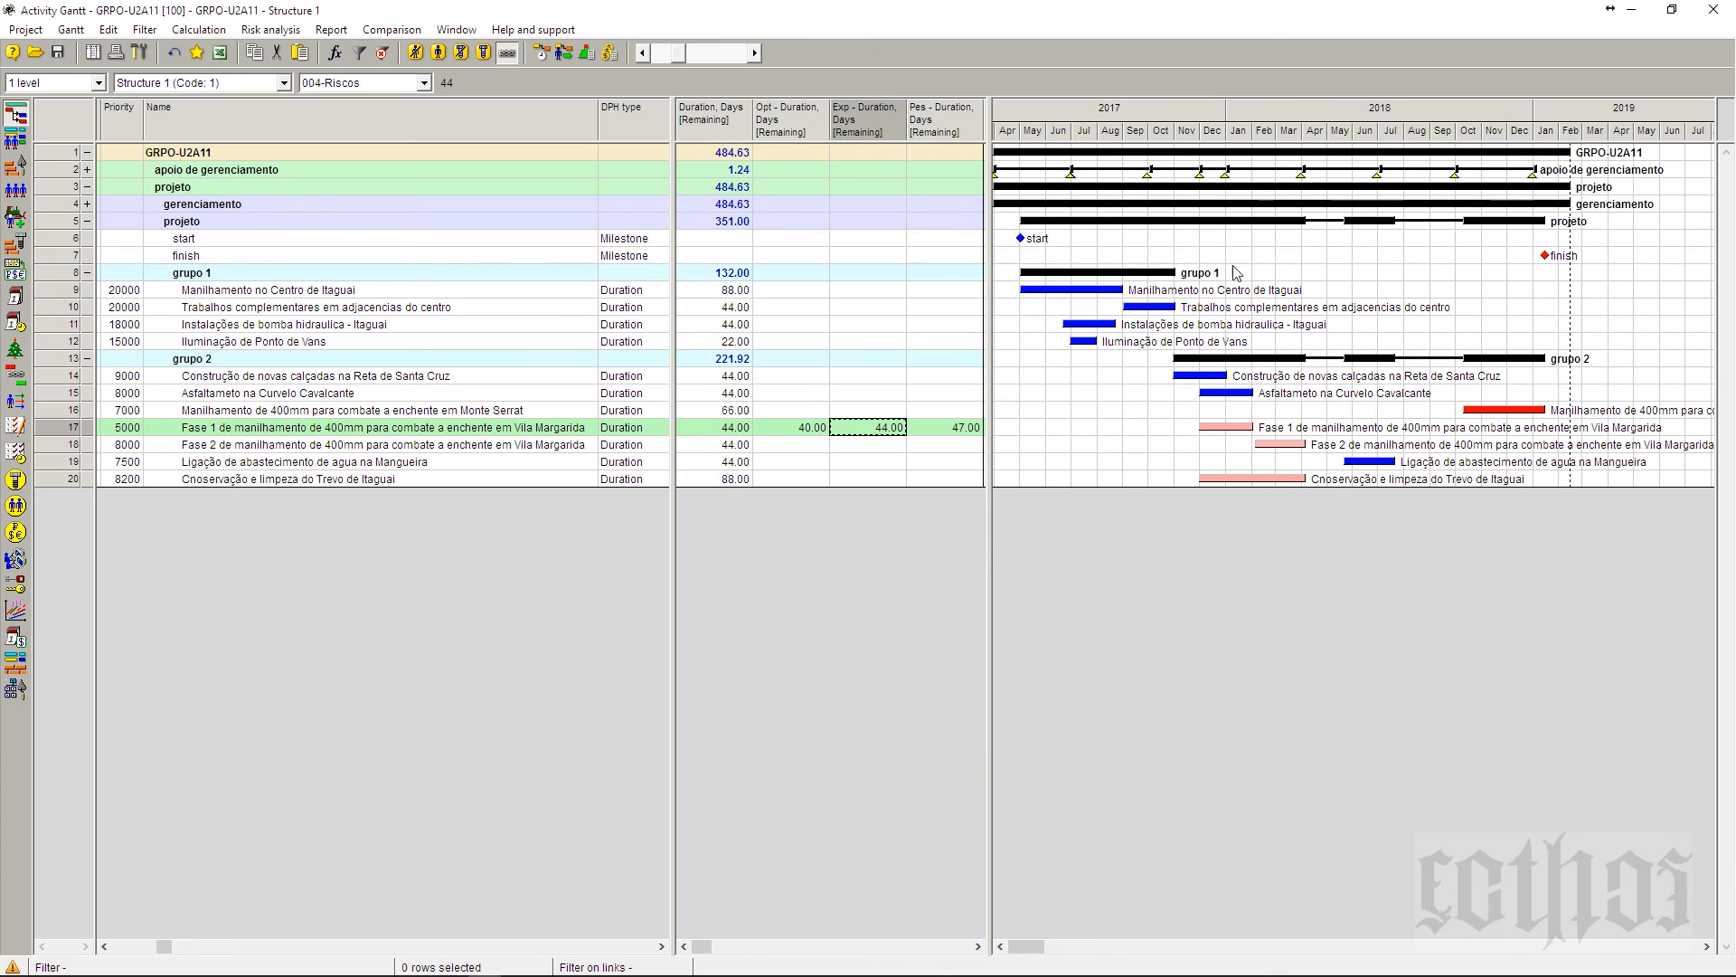
- Look through the general report and diagram options available for the projeto phase and dismiss them
click(361, 446)
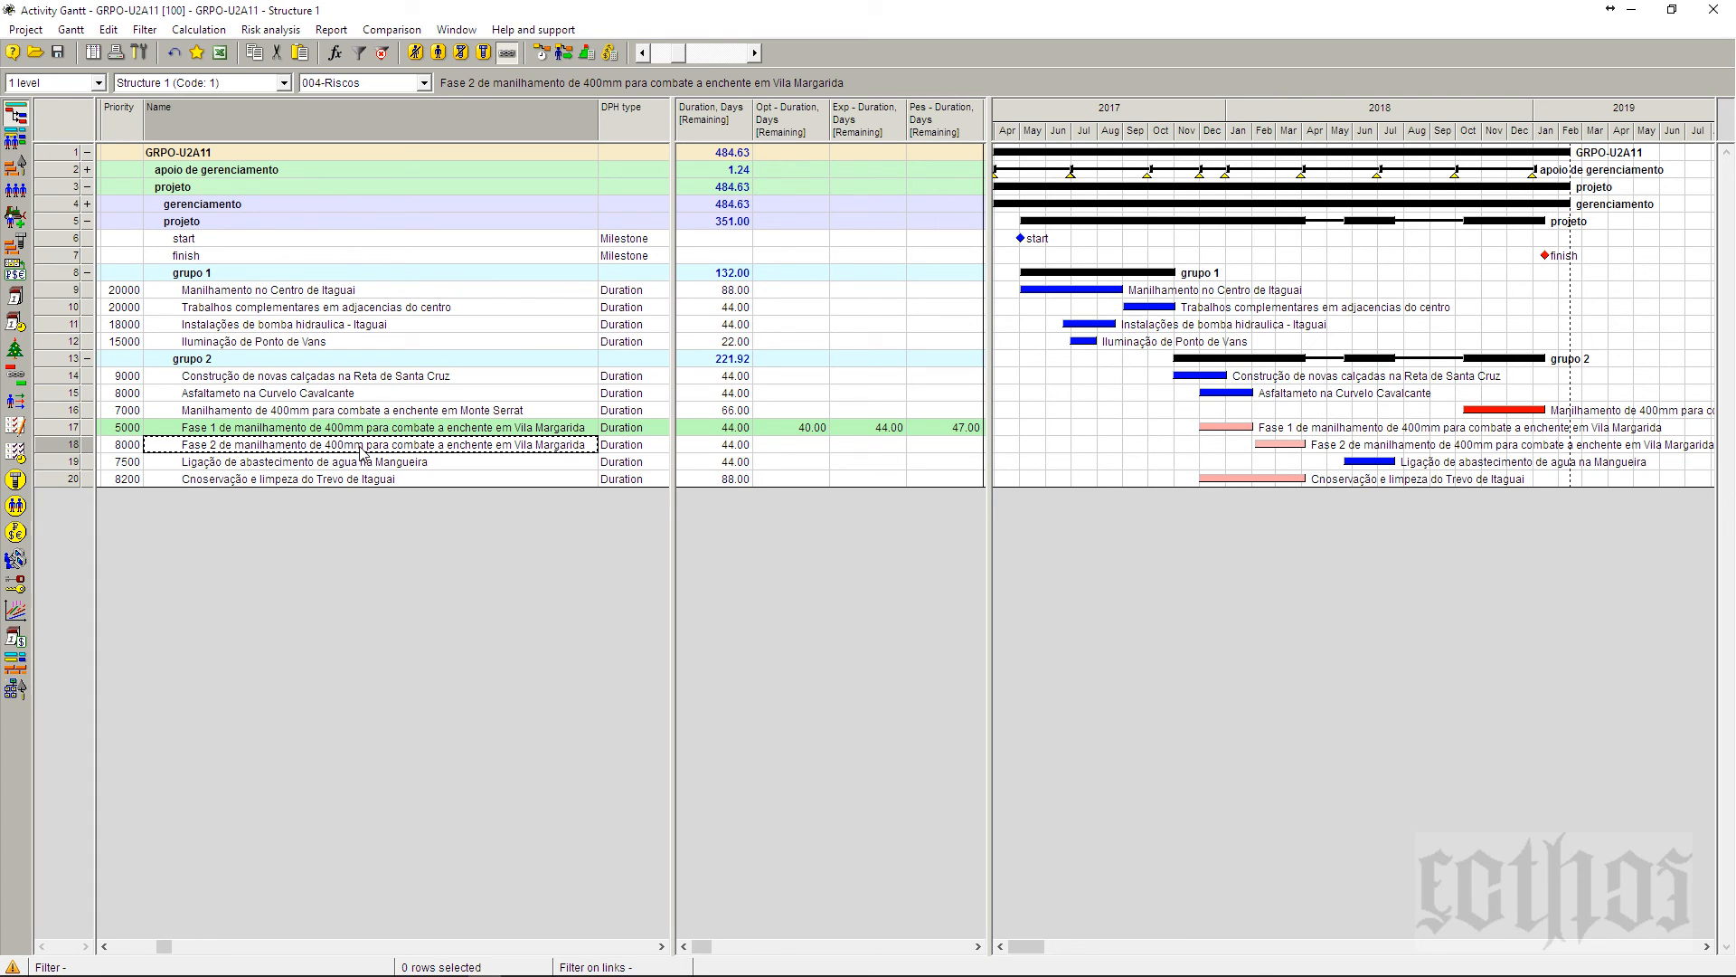
click(68, 223)
right_click(65, 225)
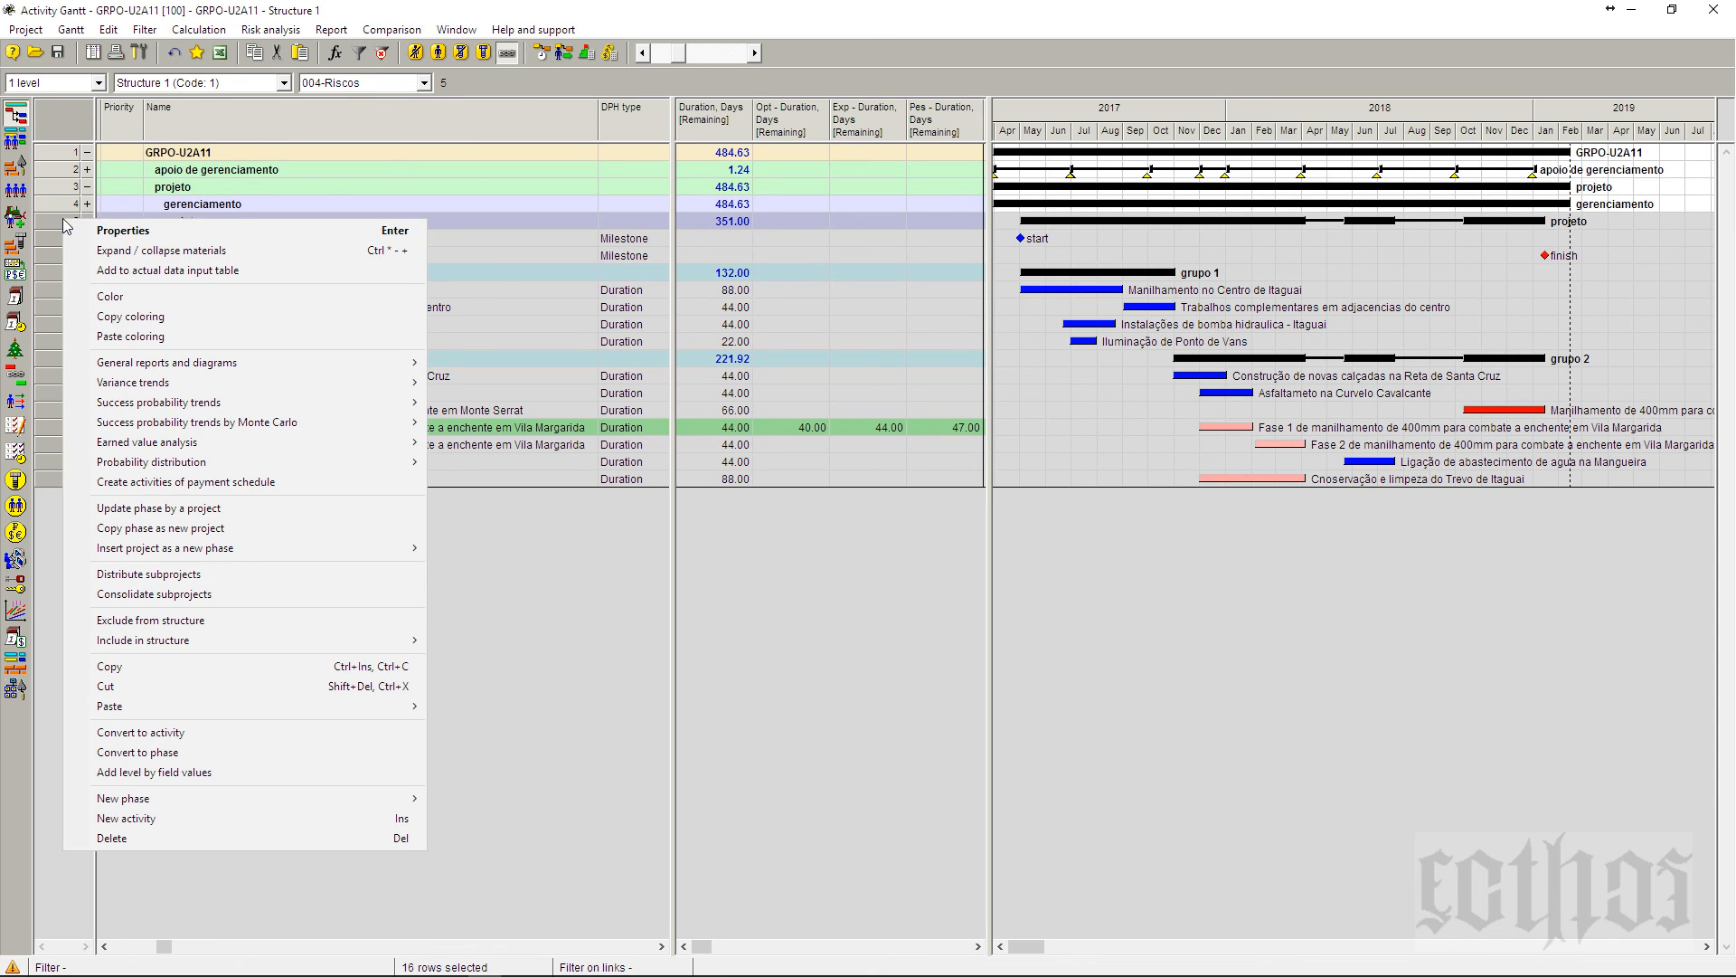
mouse_move(168, 364)
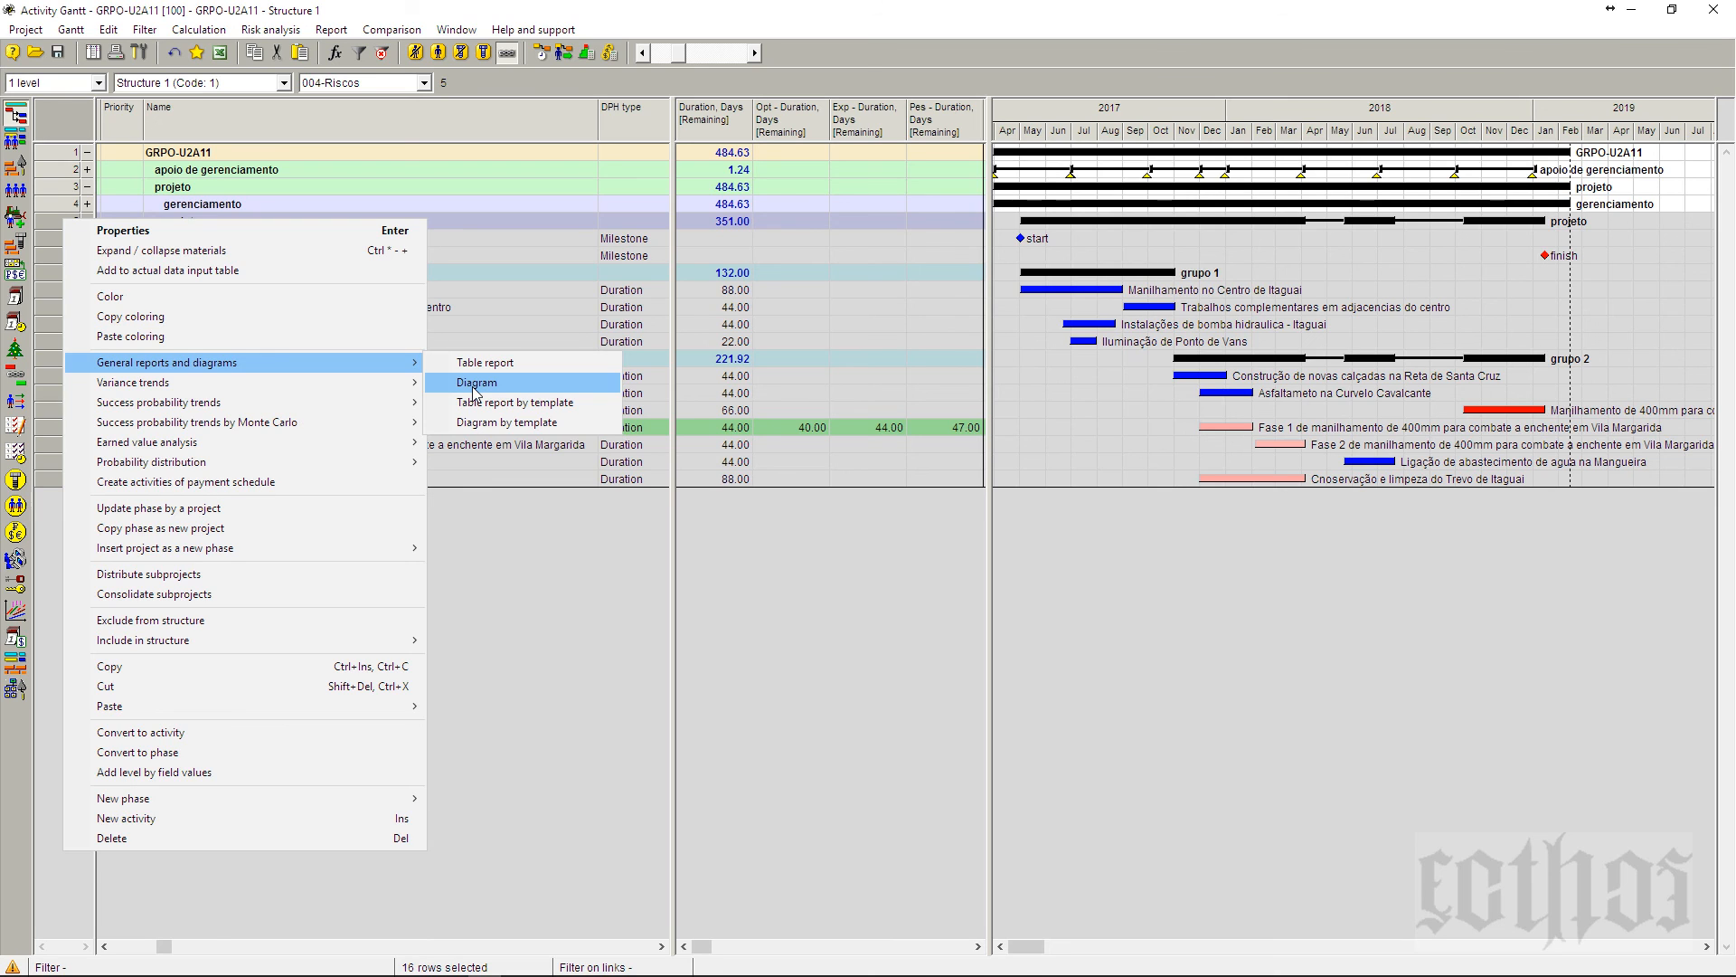
click(818, 425)
- Inspect the optimistic, expected and pessimistic remaining-duration fields of Vila Margarida Fase 2 alongside those of Fase 1
click(440, 417)
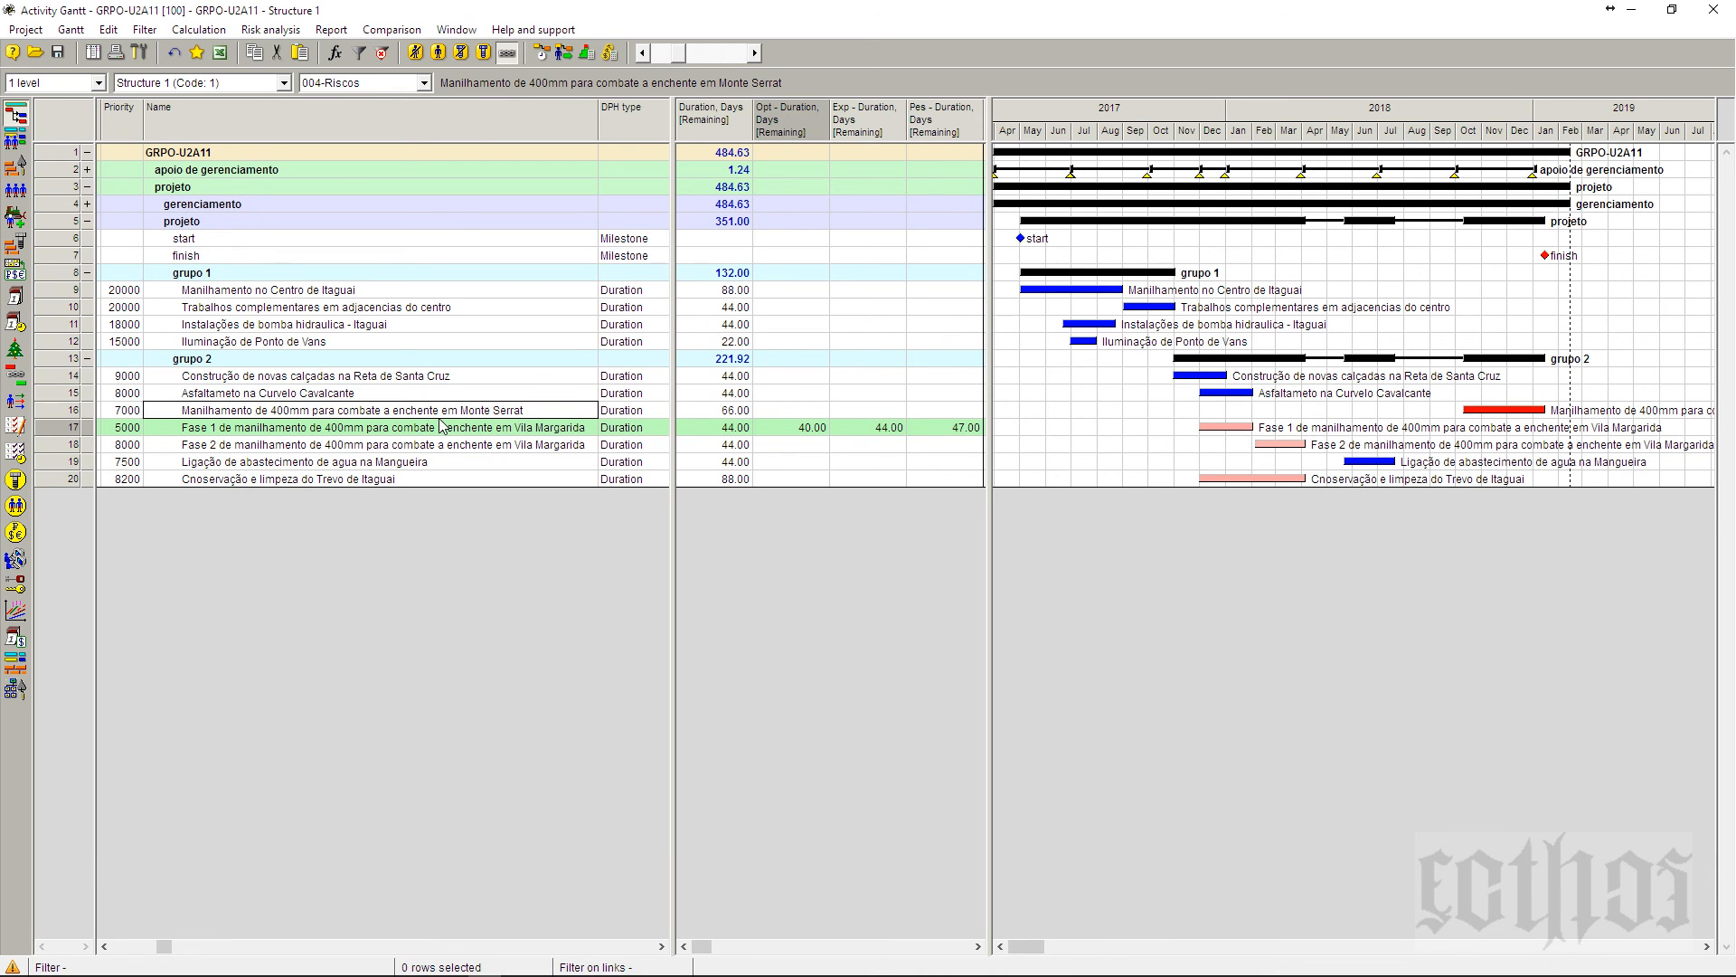
click(441, 432)
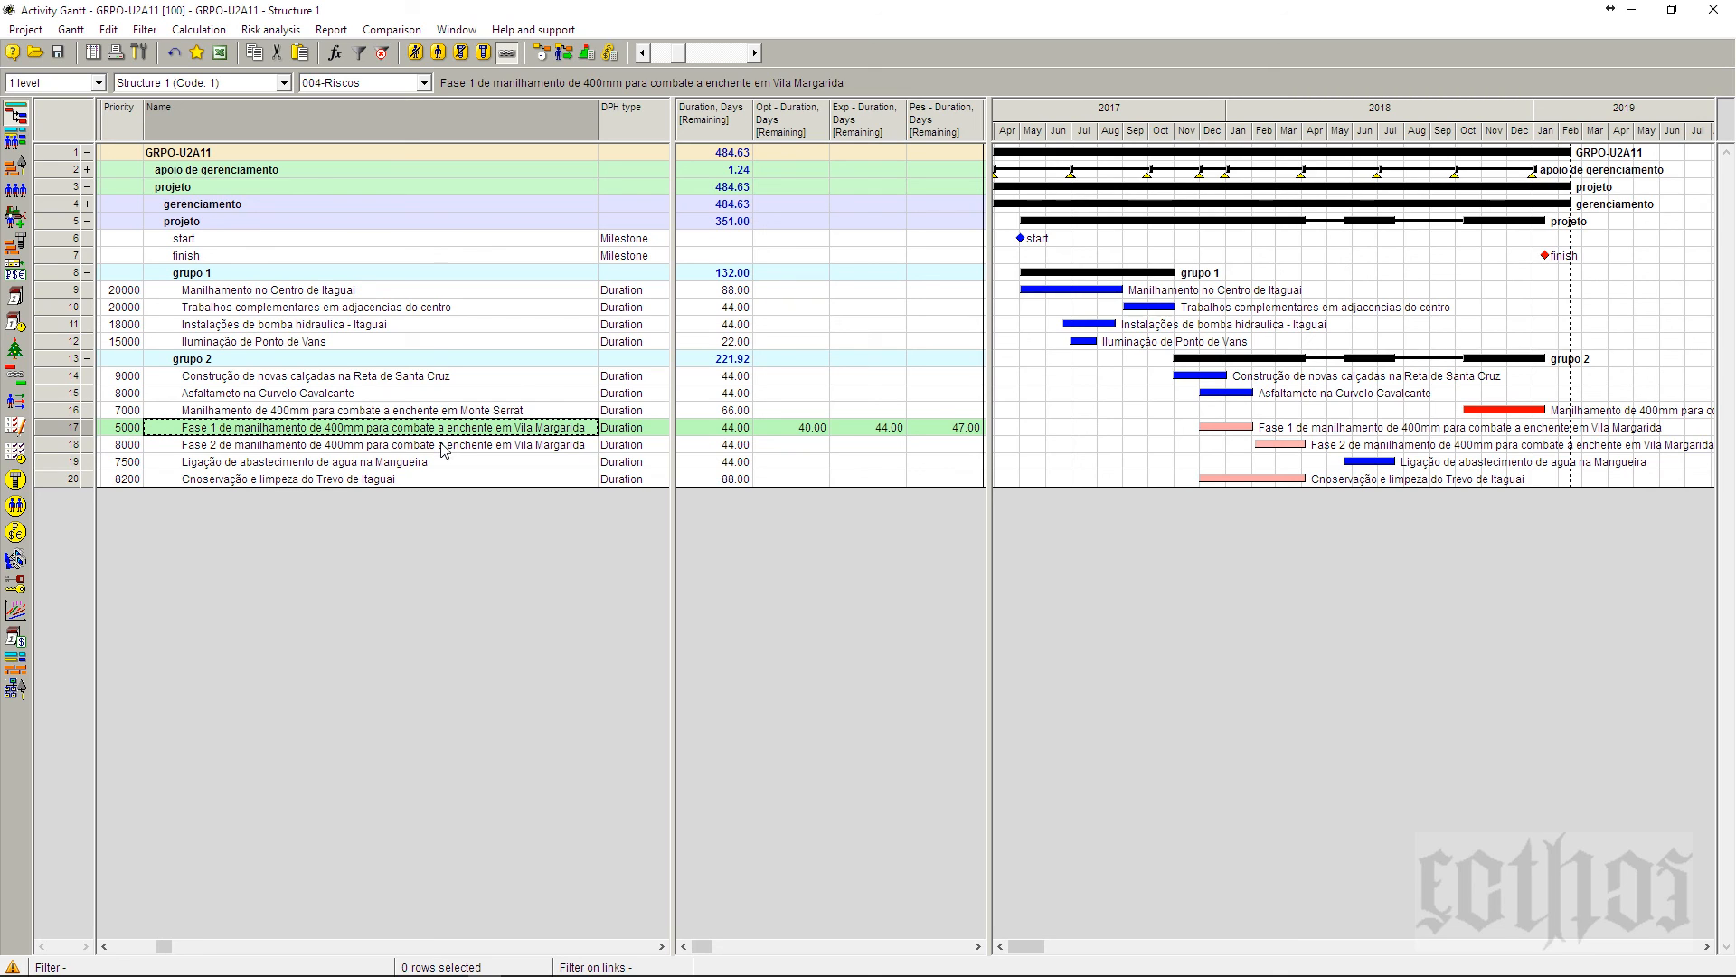
click(775, 445)
click(865, 445)
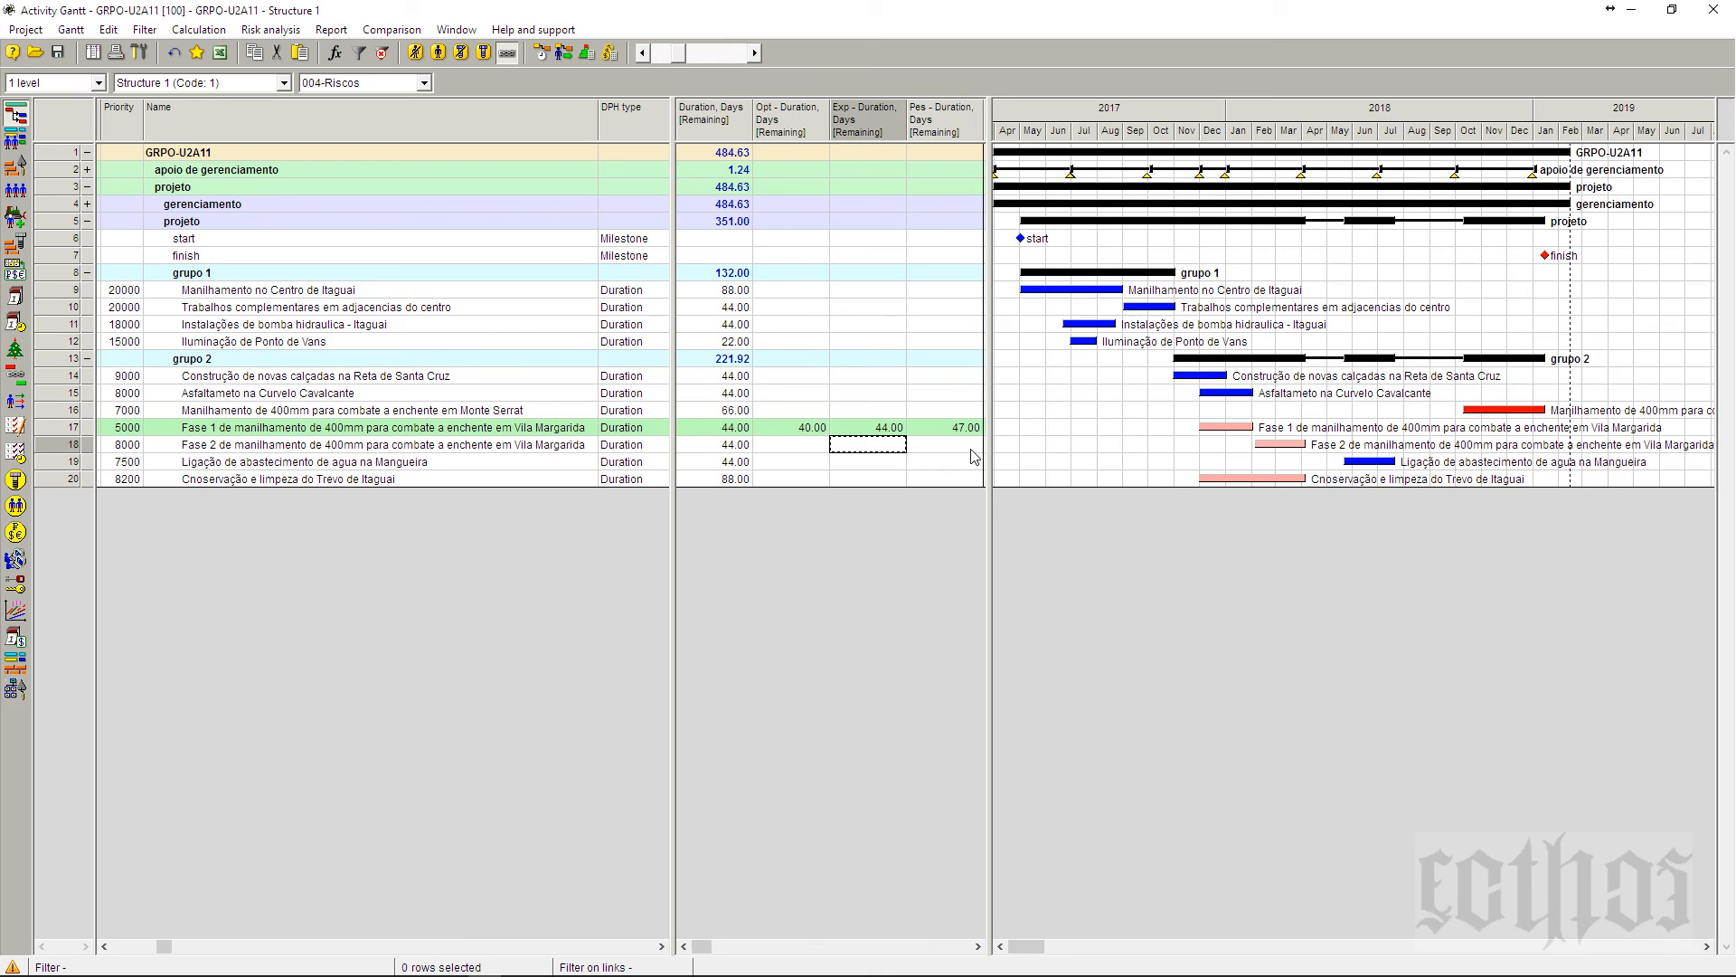
click(971, 445)
click(808, 445)
click(864, 445)
click(928, 447)
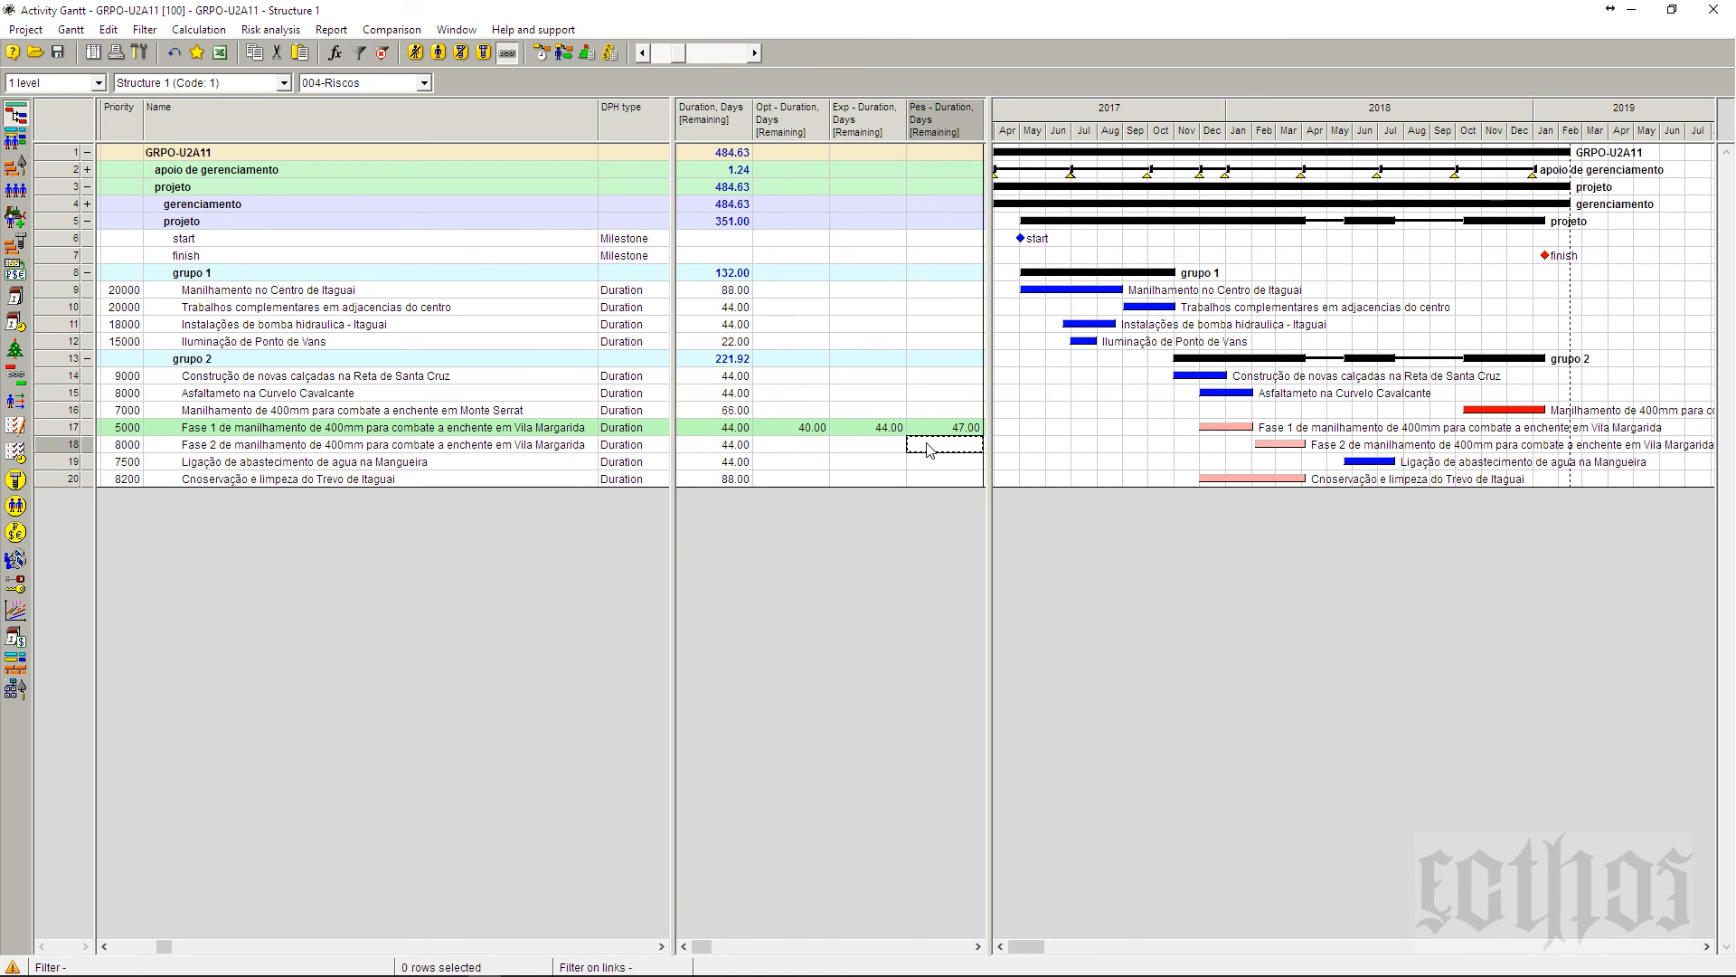